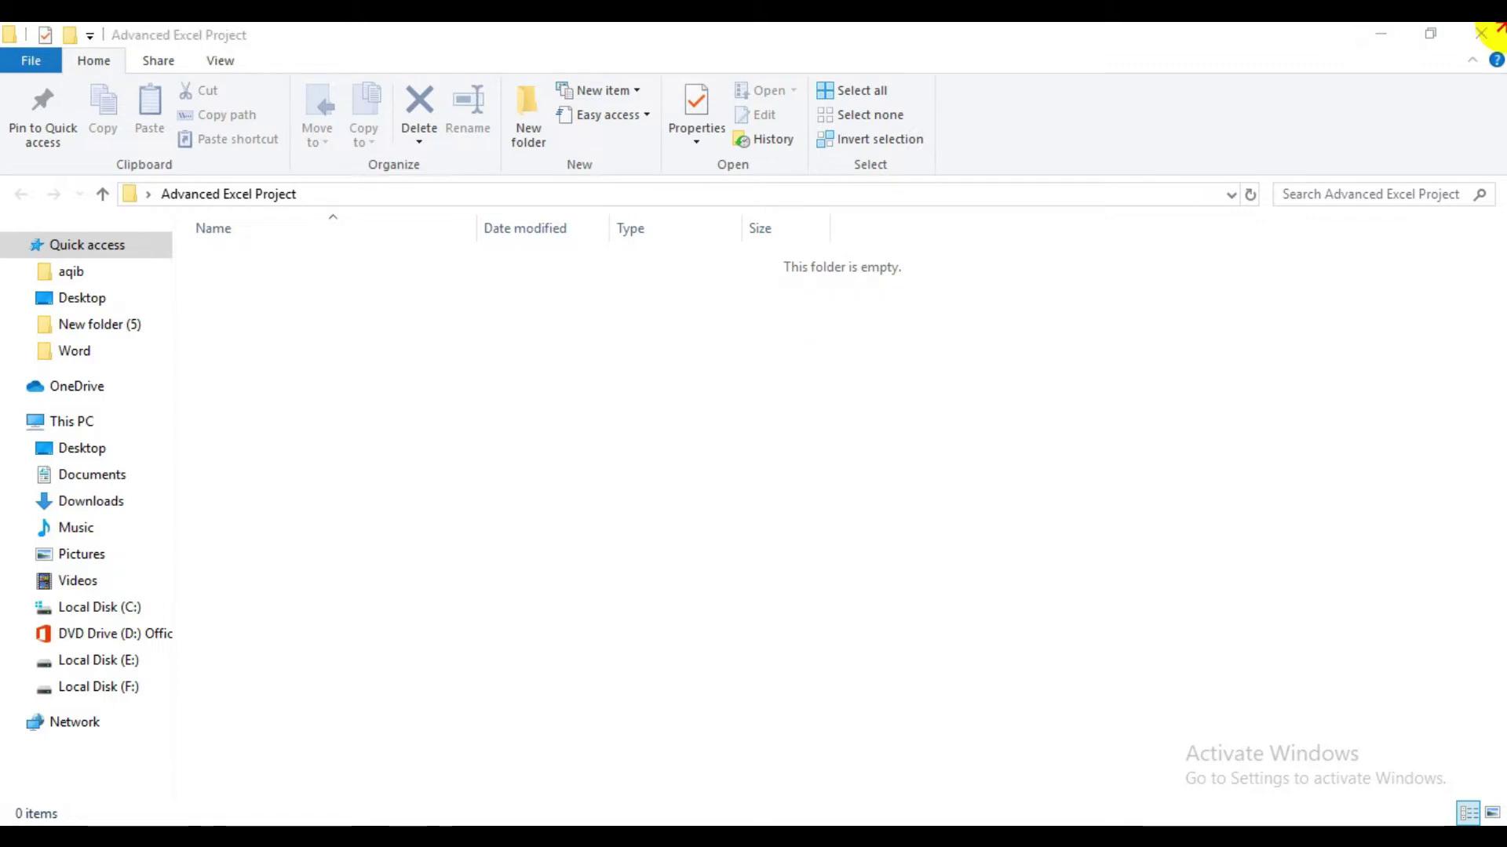
Create a folder named Class-1 inside the Advanced Excel Project folder on the desktop.
left_click(1482, 35)
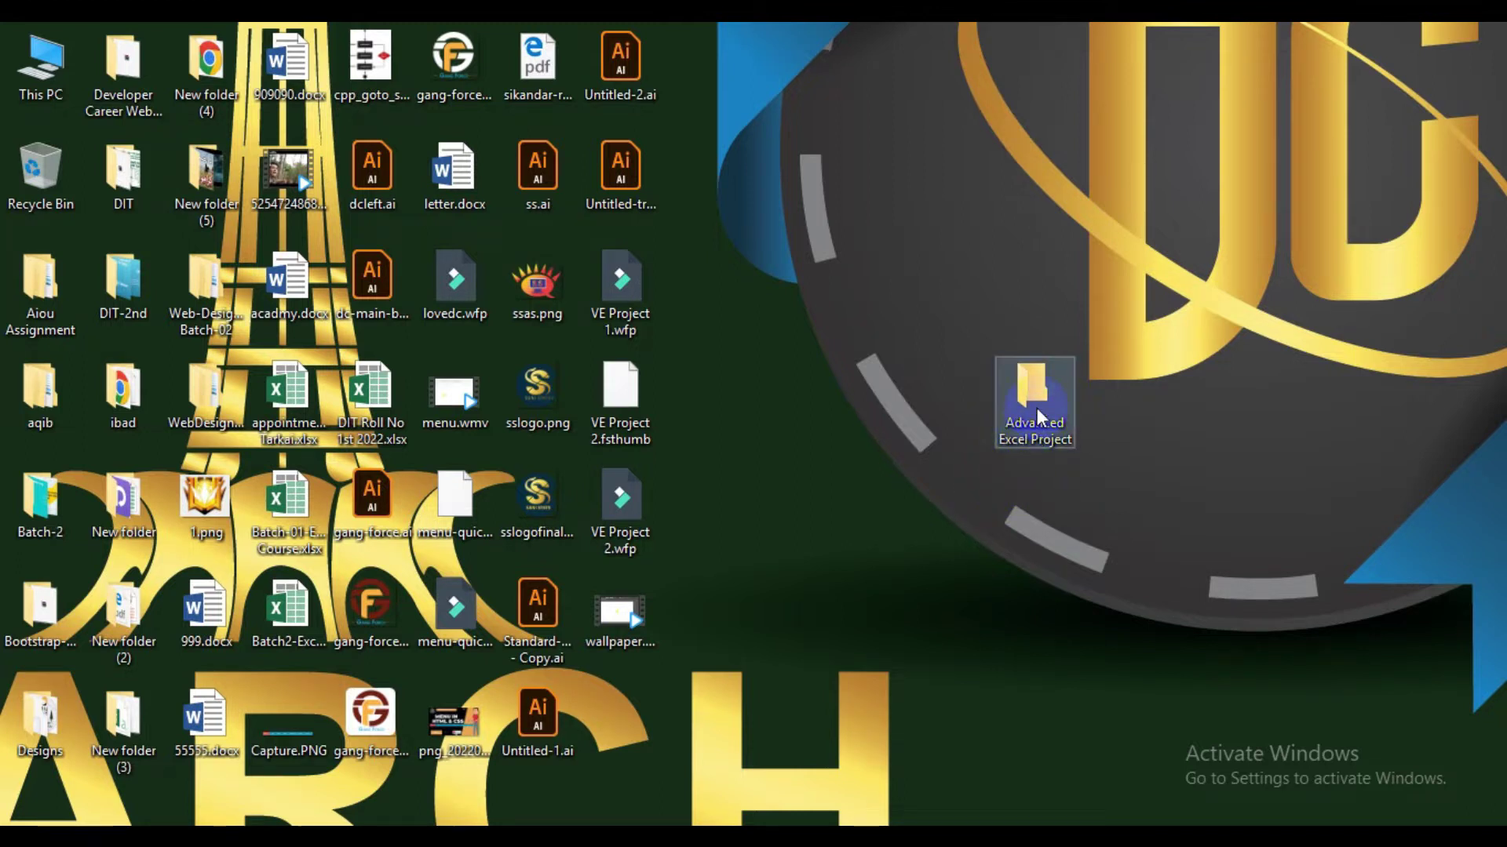
double_click(1030, 428)
right_click(558, 383)
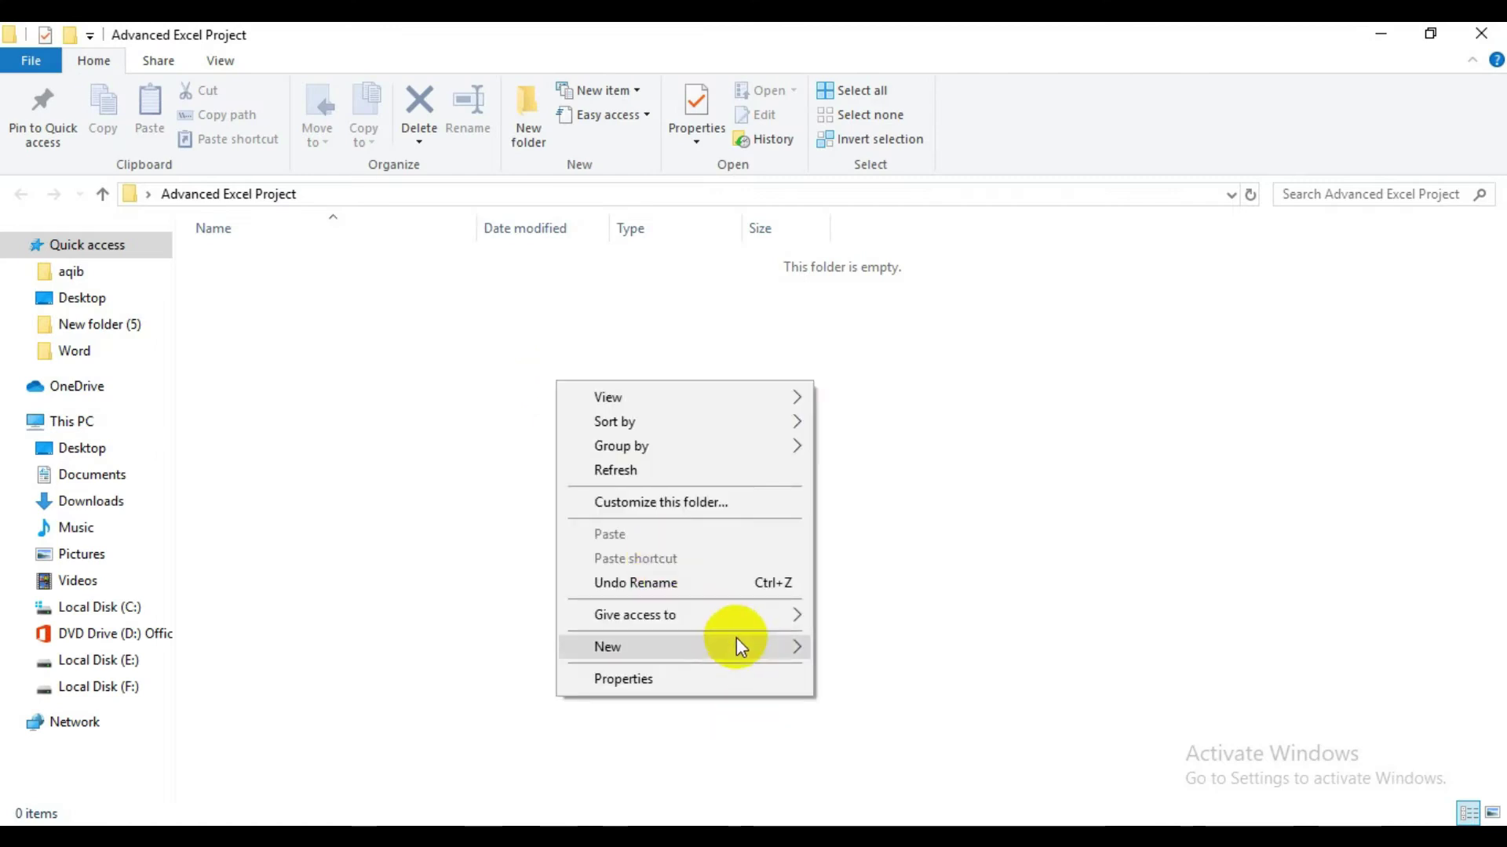
mouse_move(738, 647)
left_click(909, 370)
type("C")
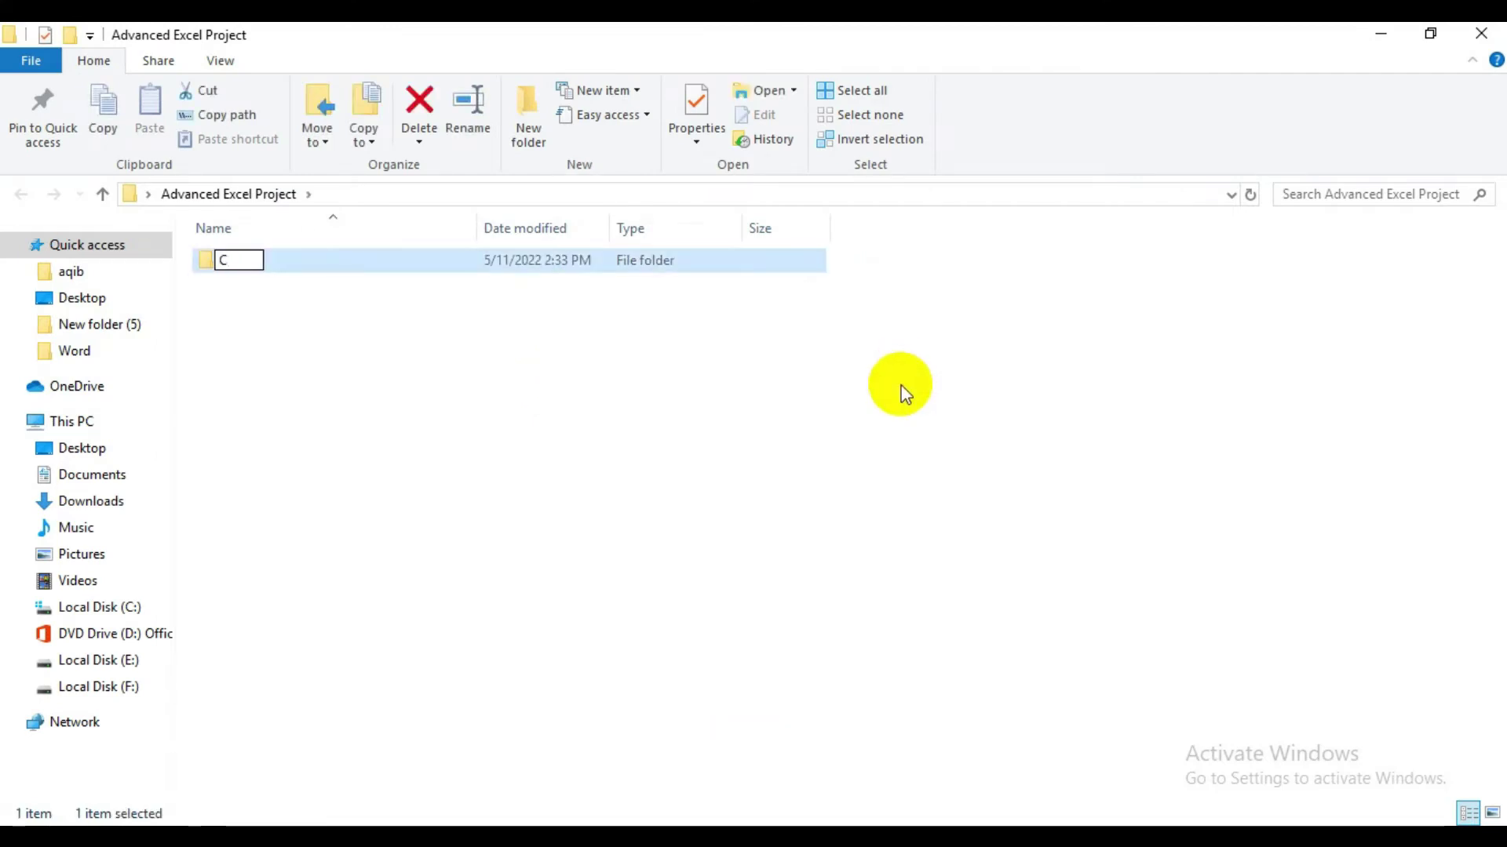
type("lass-1")
key("Return")
Create an Excel worksheet file named class-1 in the Class-1 folder and open it, dismissing the Office activation wizard.
double_click(215, 252)
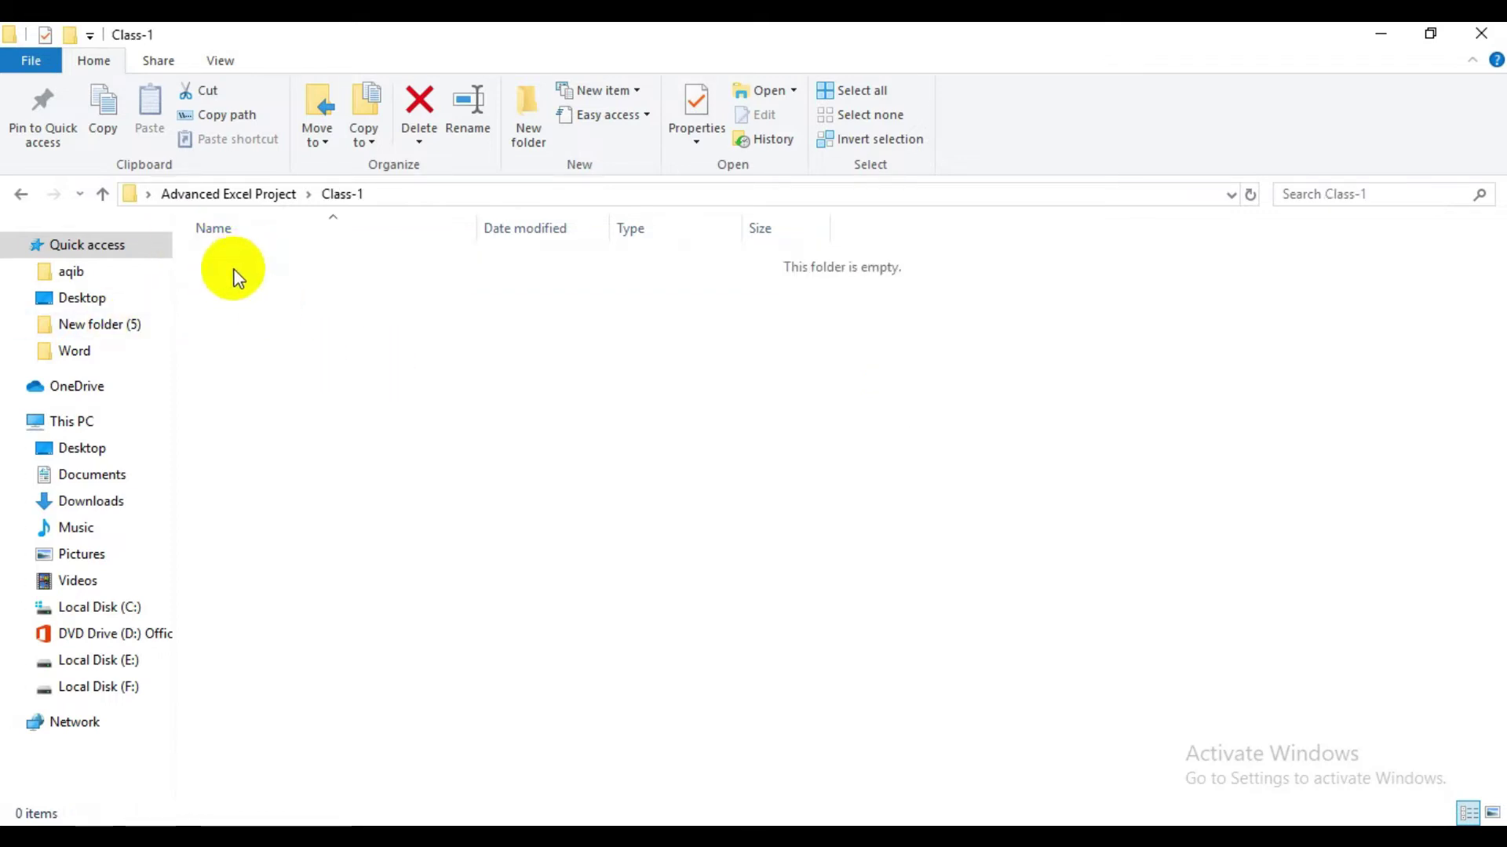
right_click(416, 350)
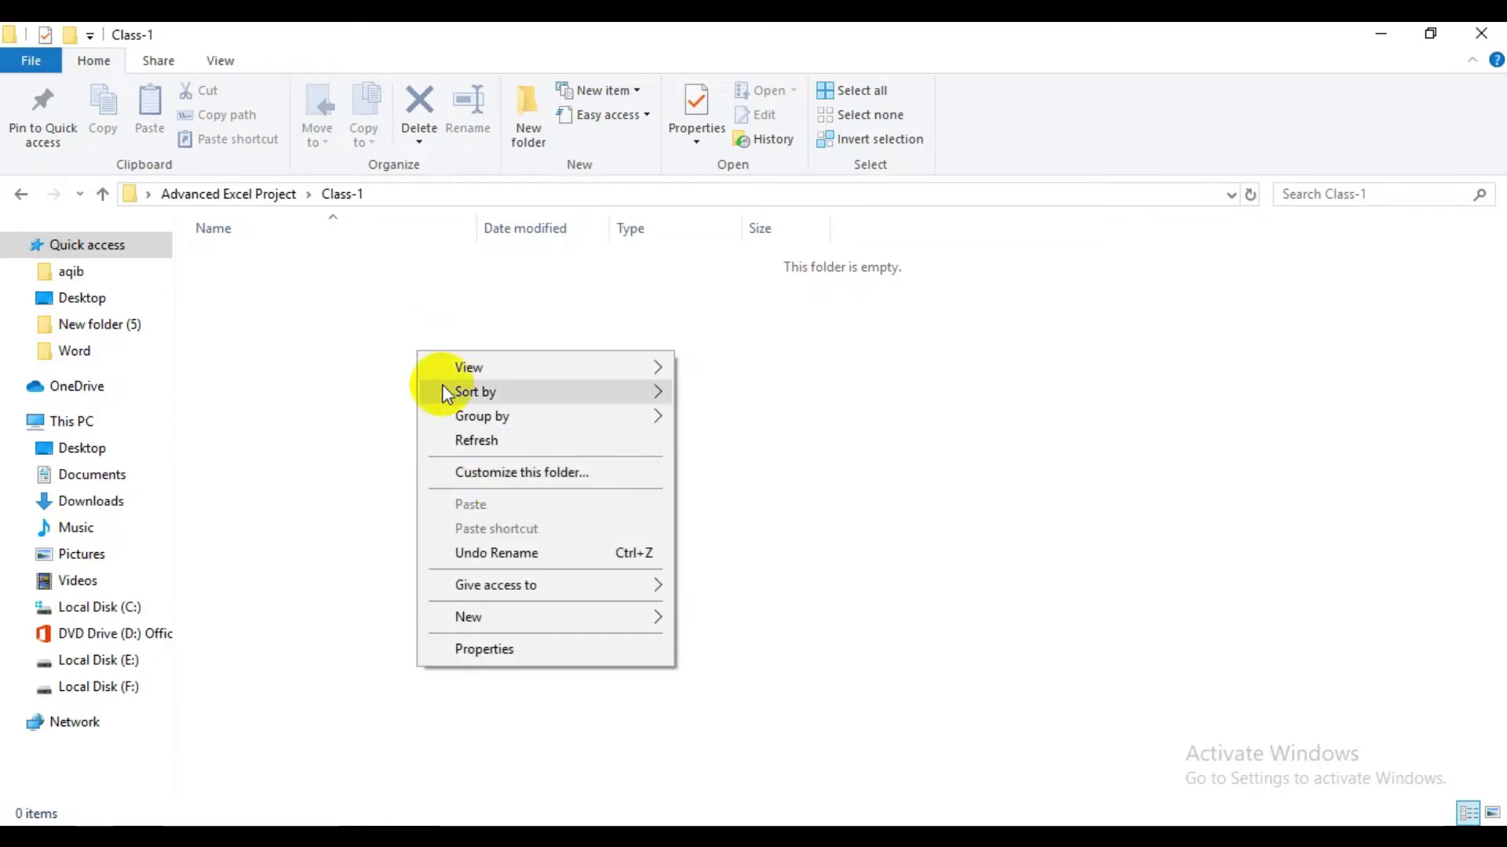
mouse_move(582, 620)
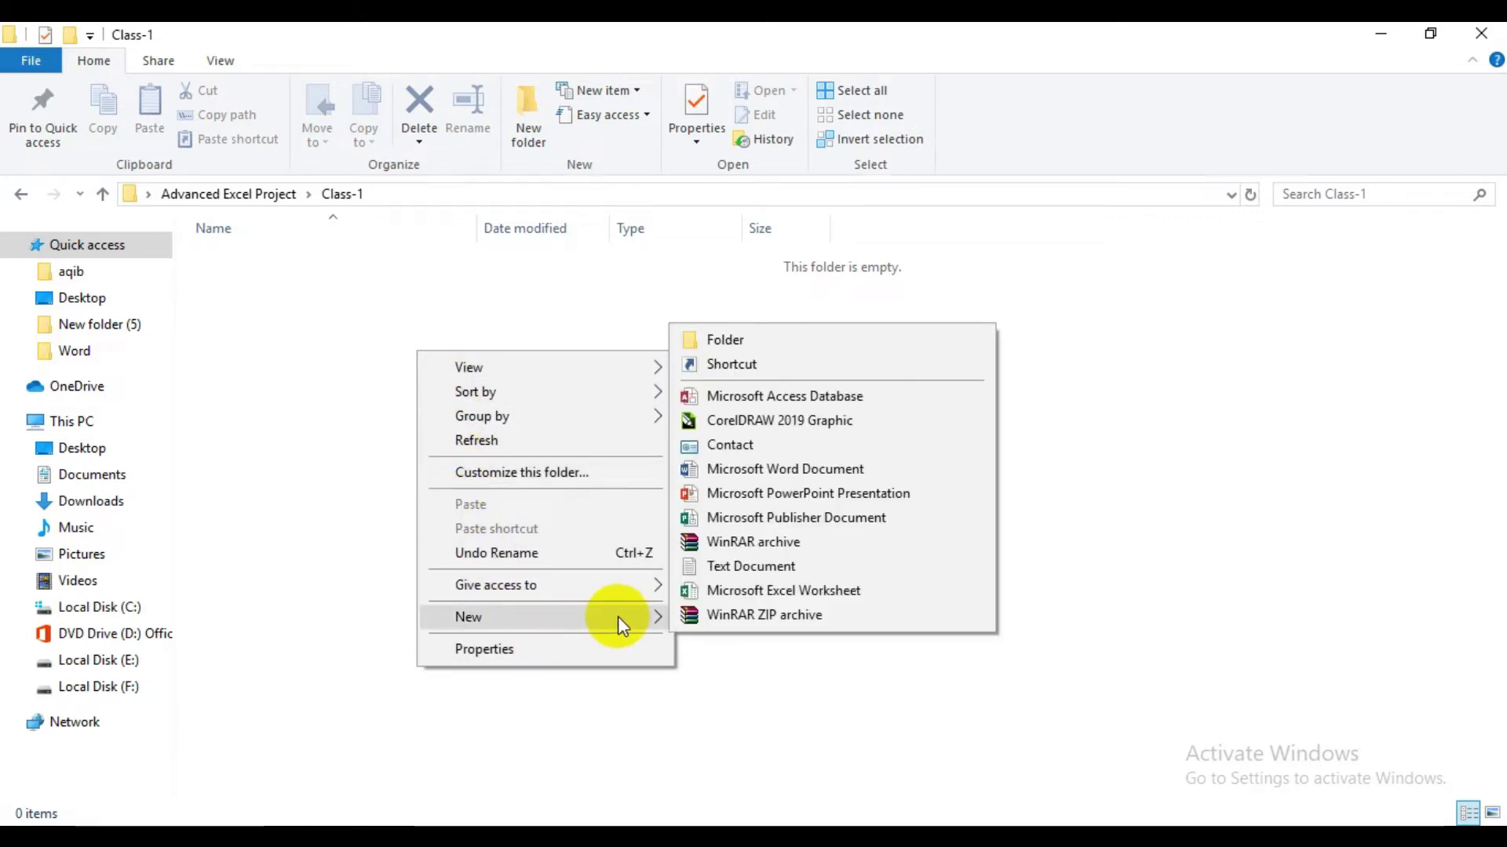
left_click(762, 589)
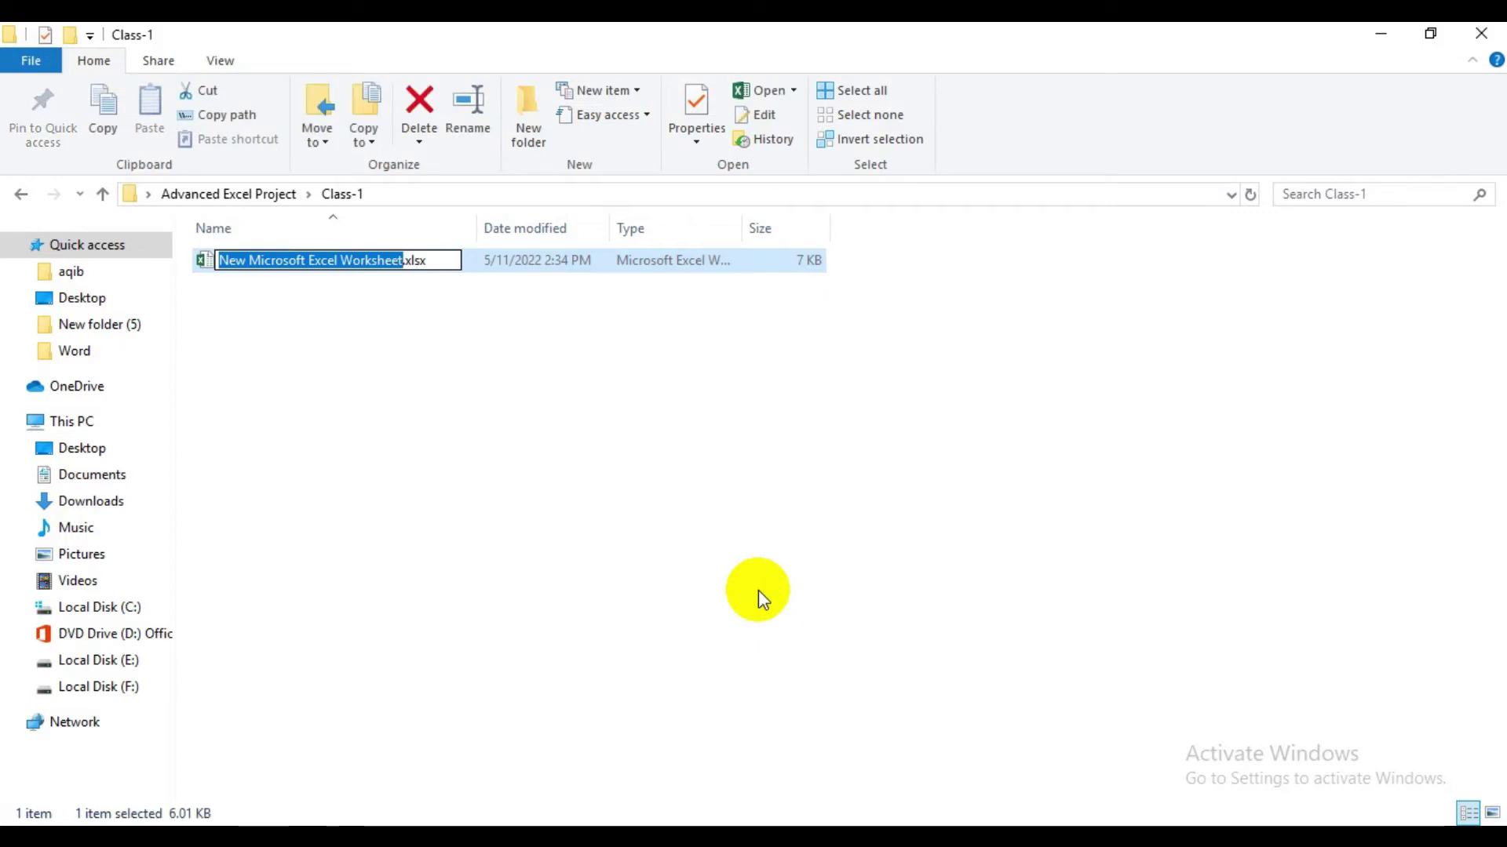
type("class-1")
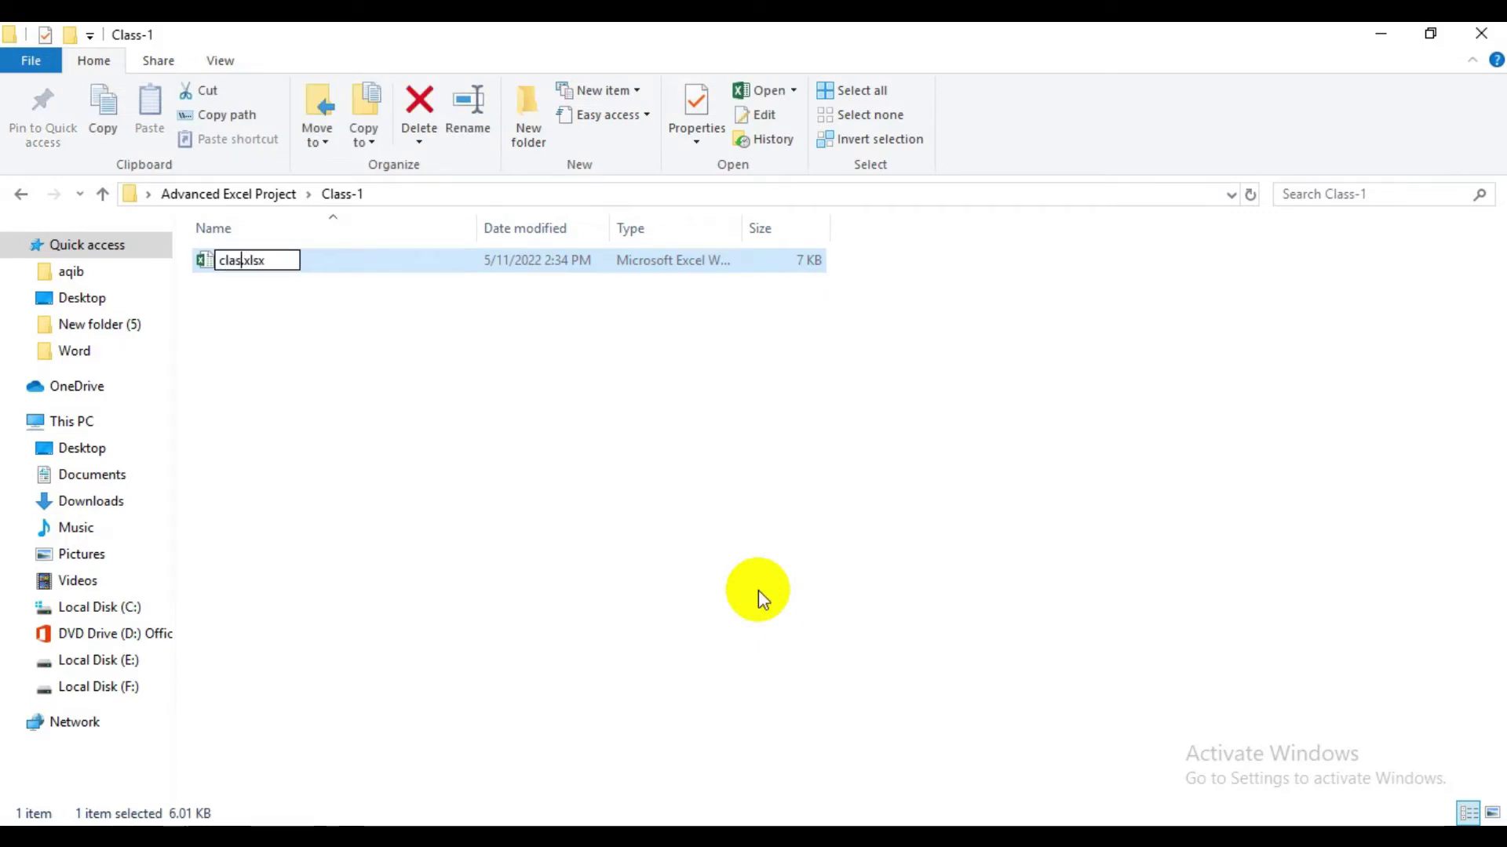
key("Return")
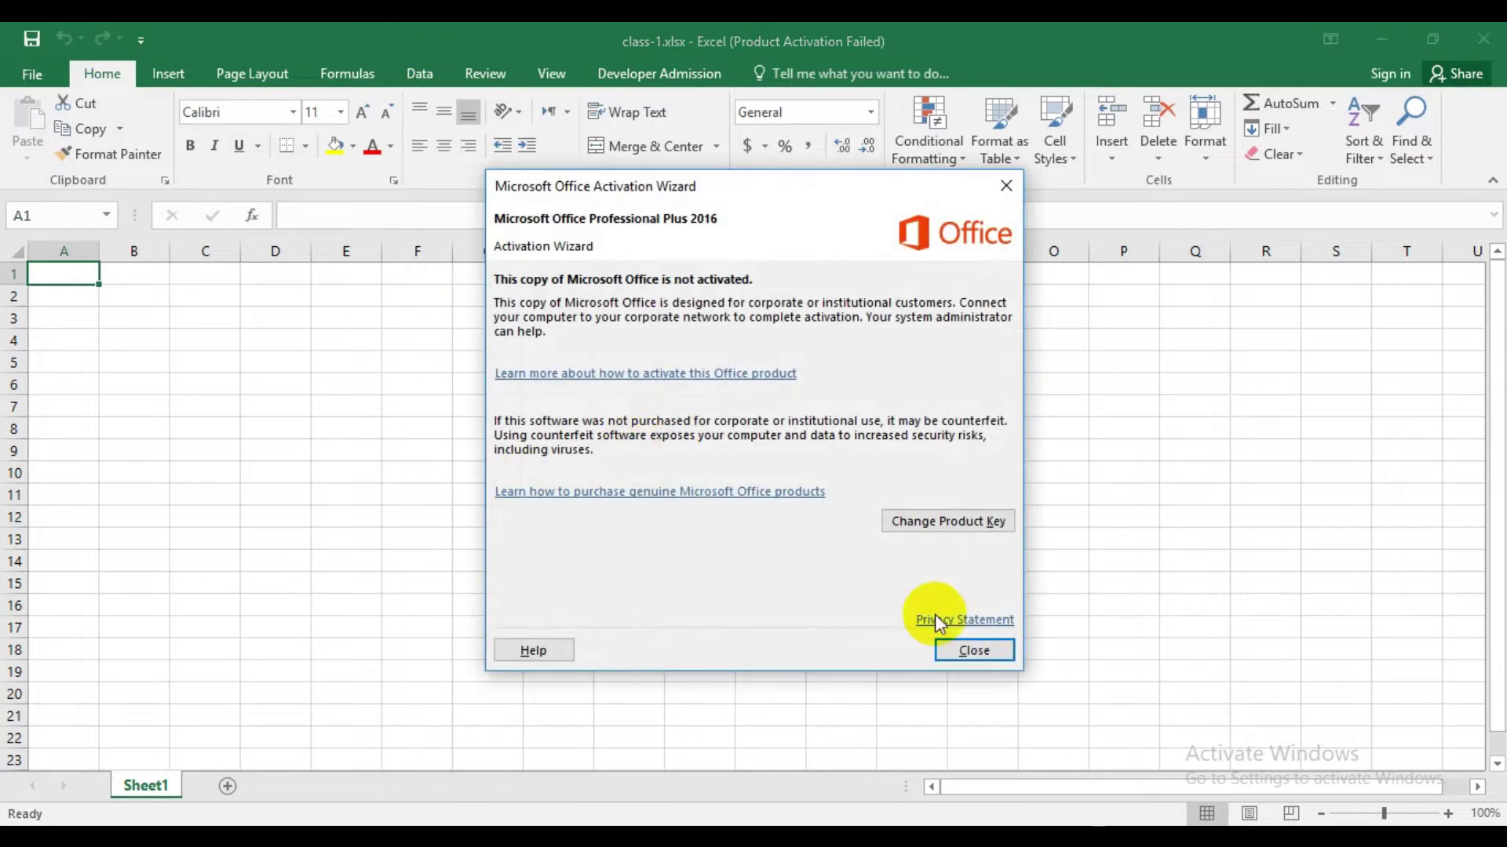
left_click(974, 651)
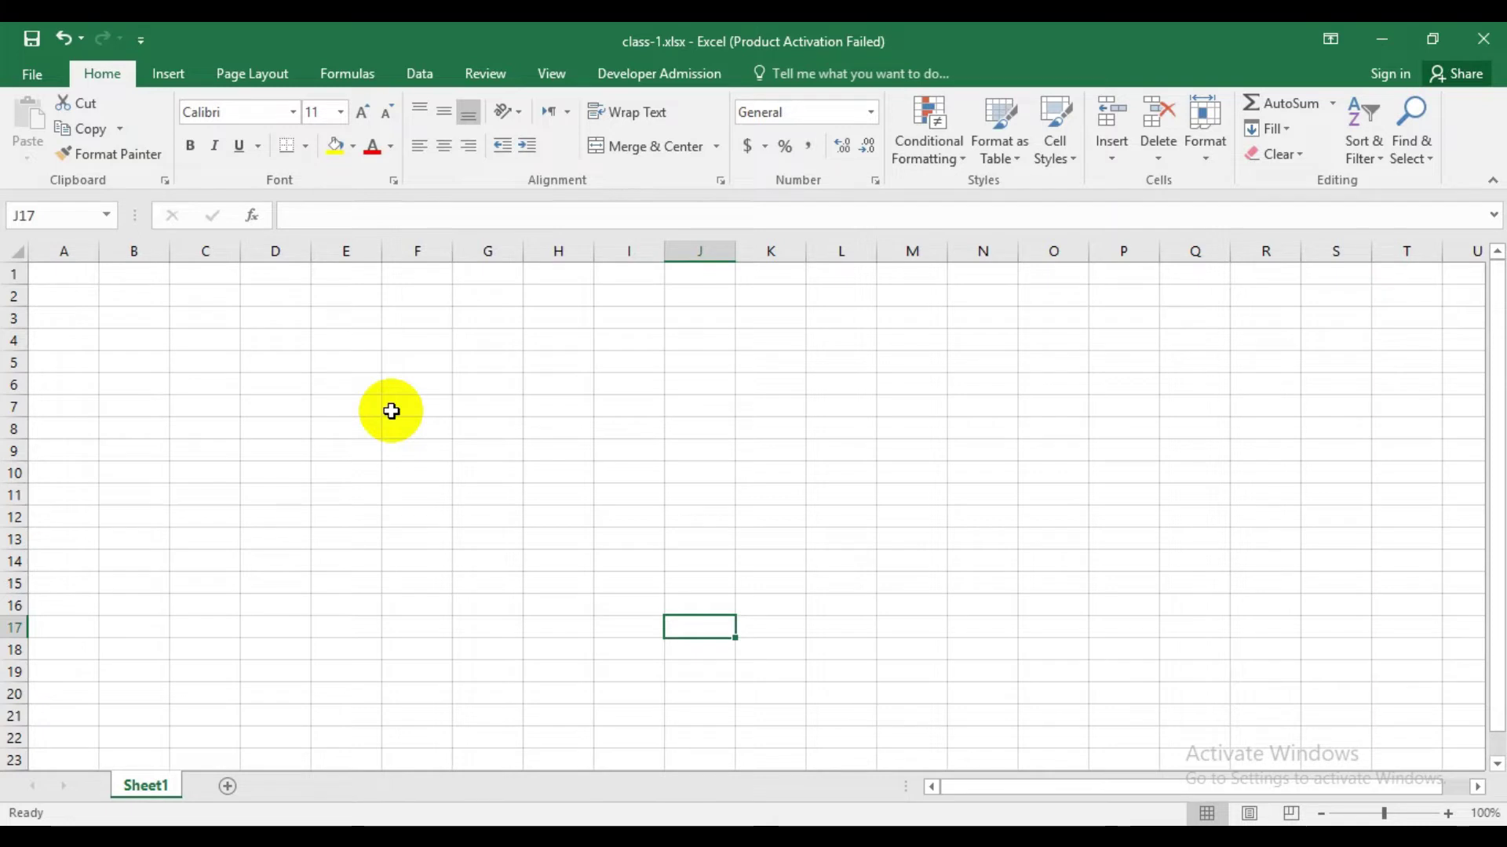
Enter the headers Sno in cell E6 and Name in cell F6.
left_click(406, 406)
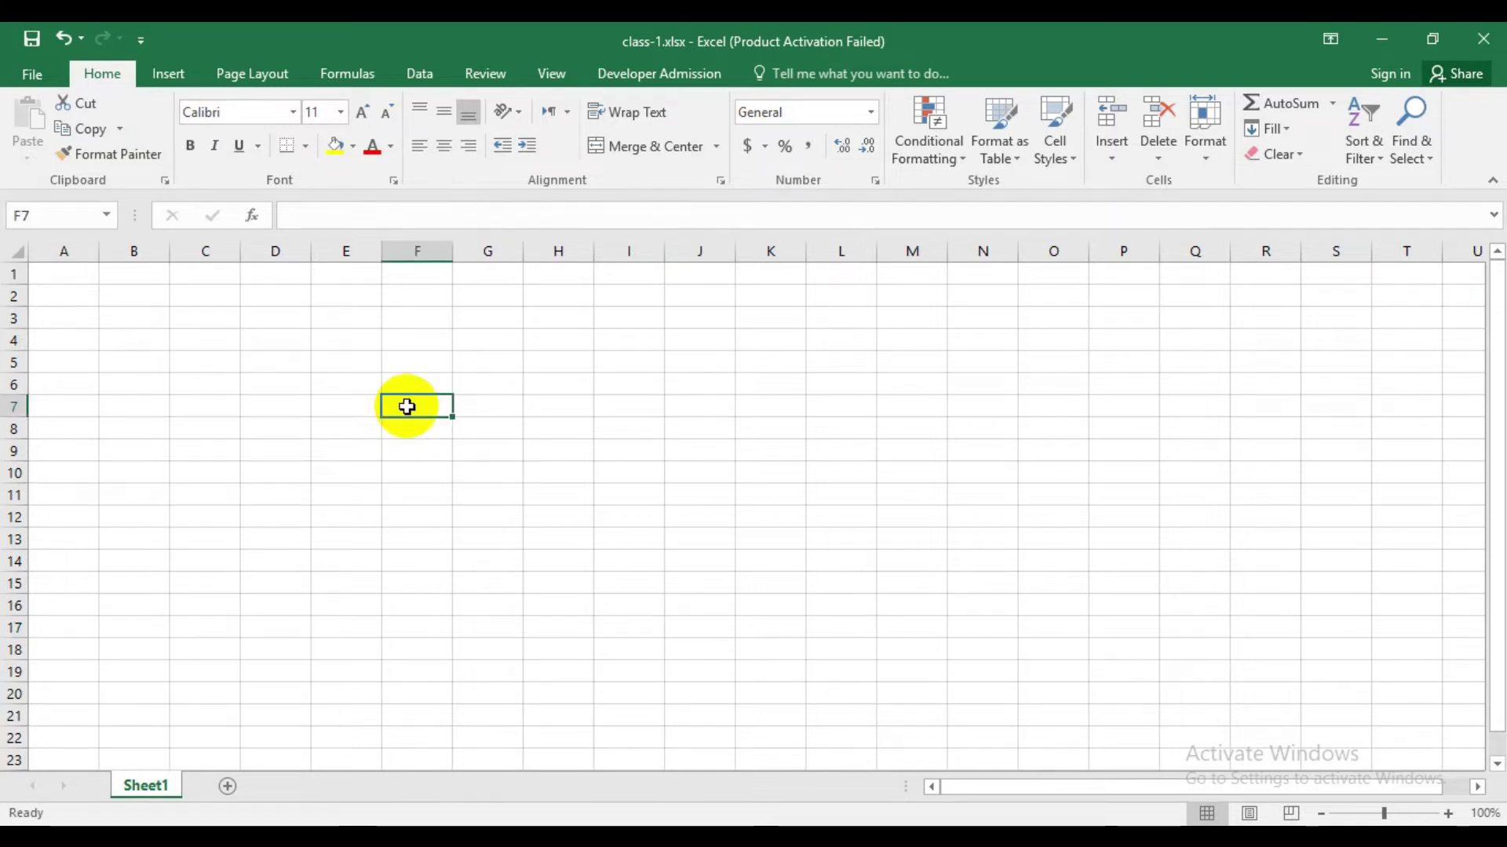
left_click(350, 388)
type("S")
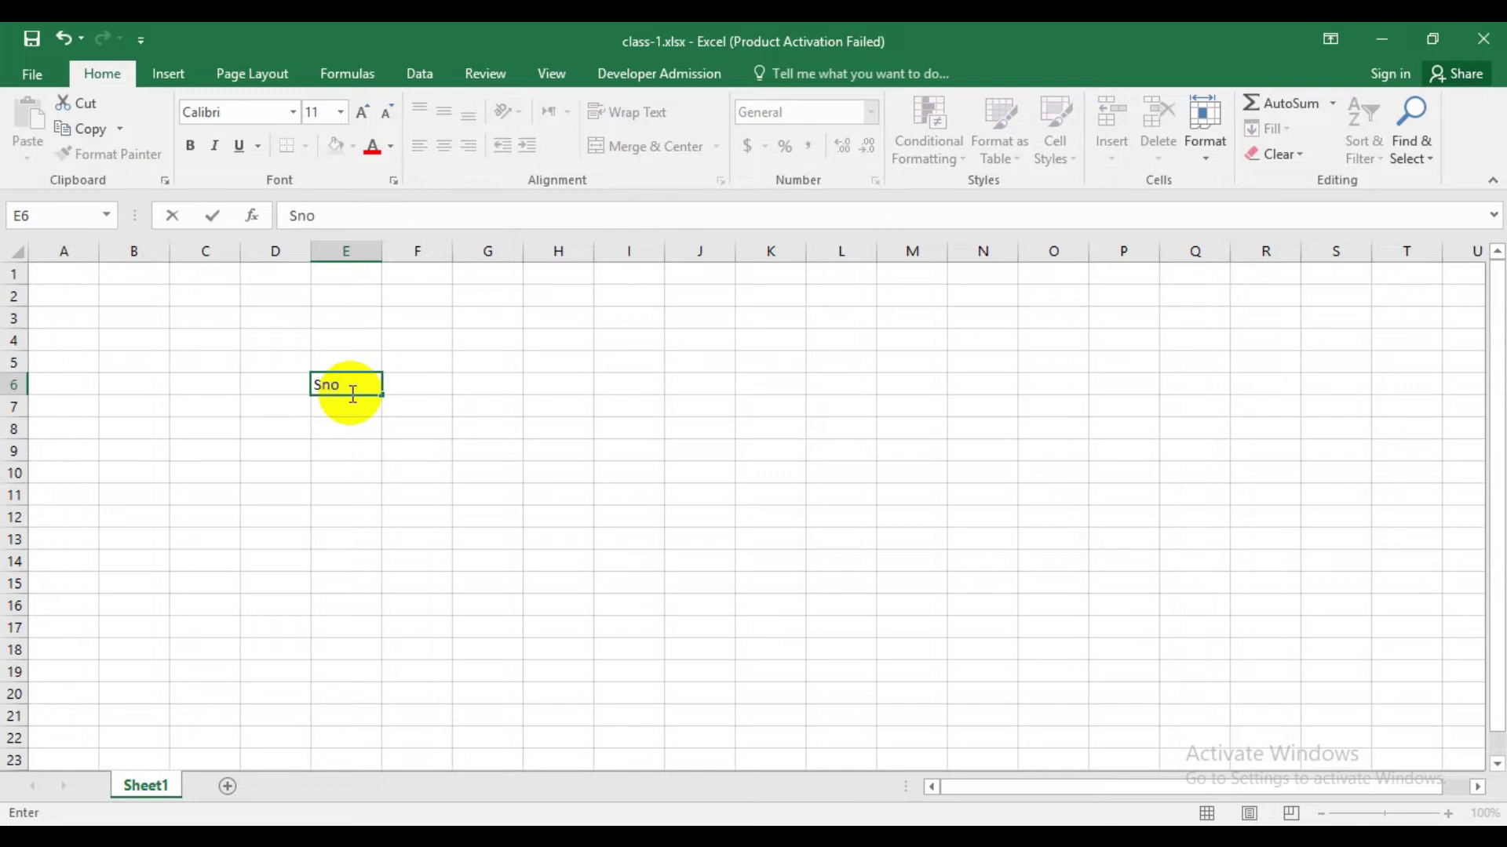
type("no")
left_click(345, 429)
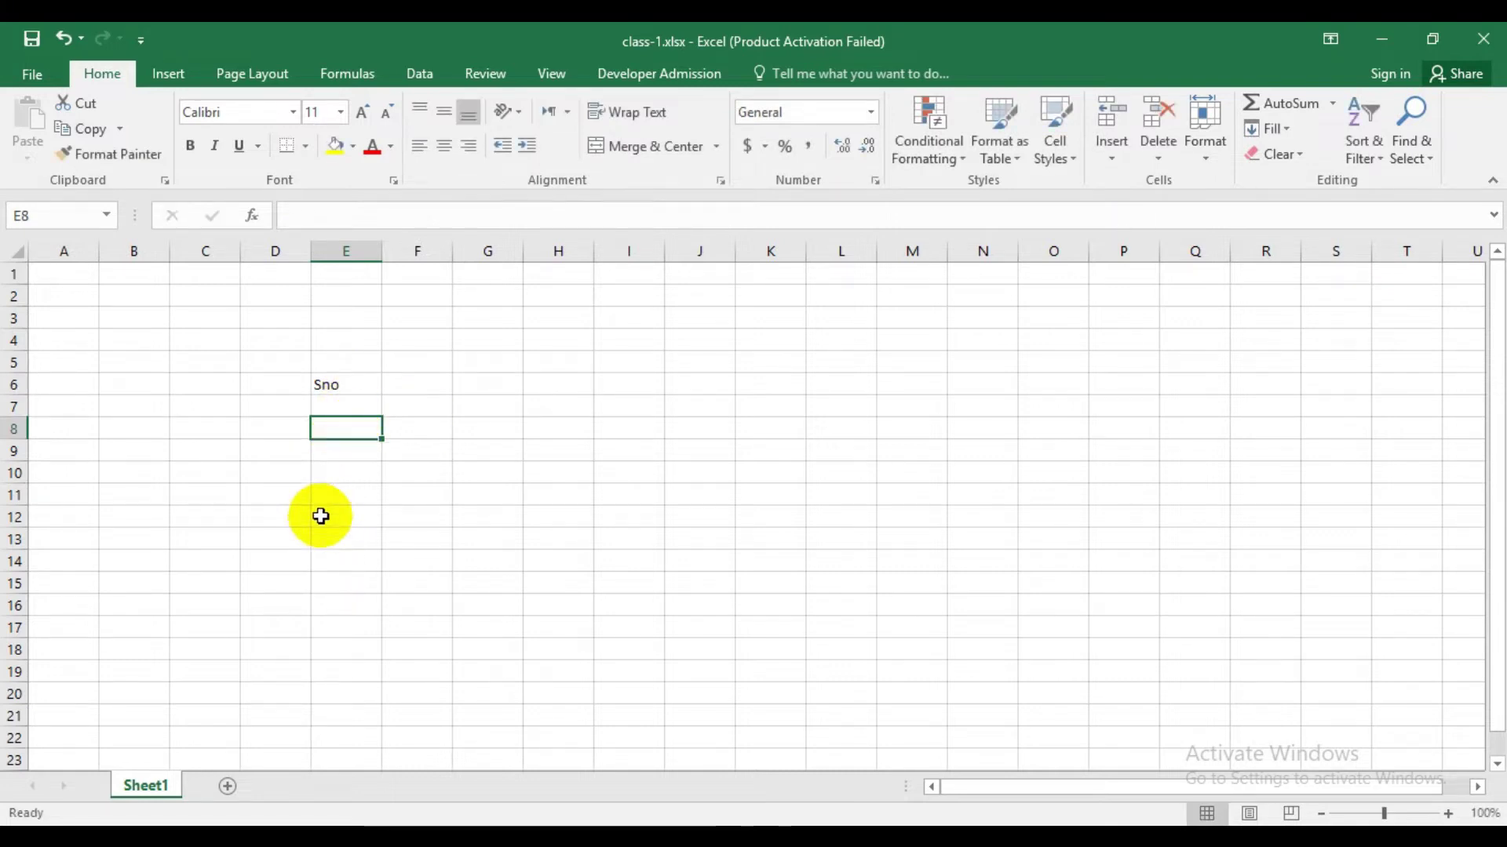
left_click(398, 381)
type("Name")
key("Tab")
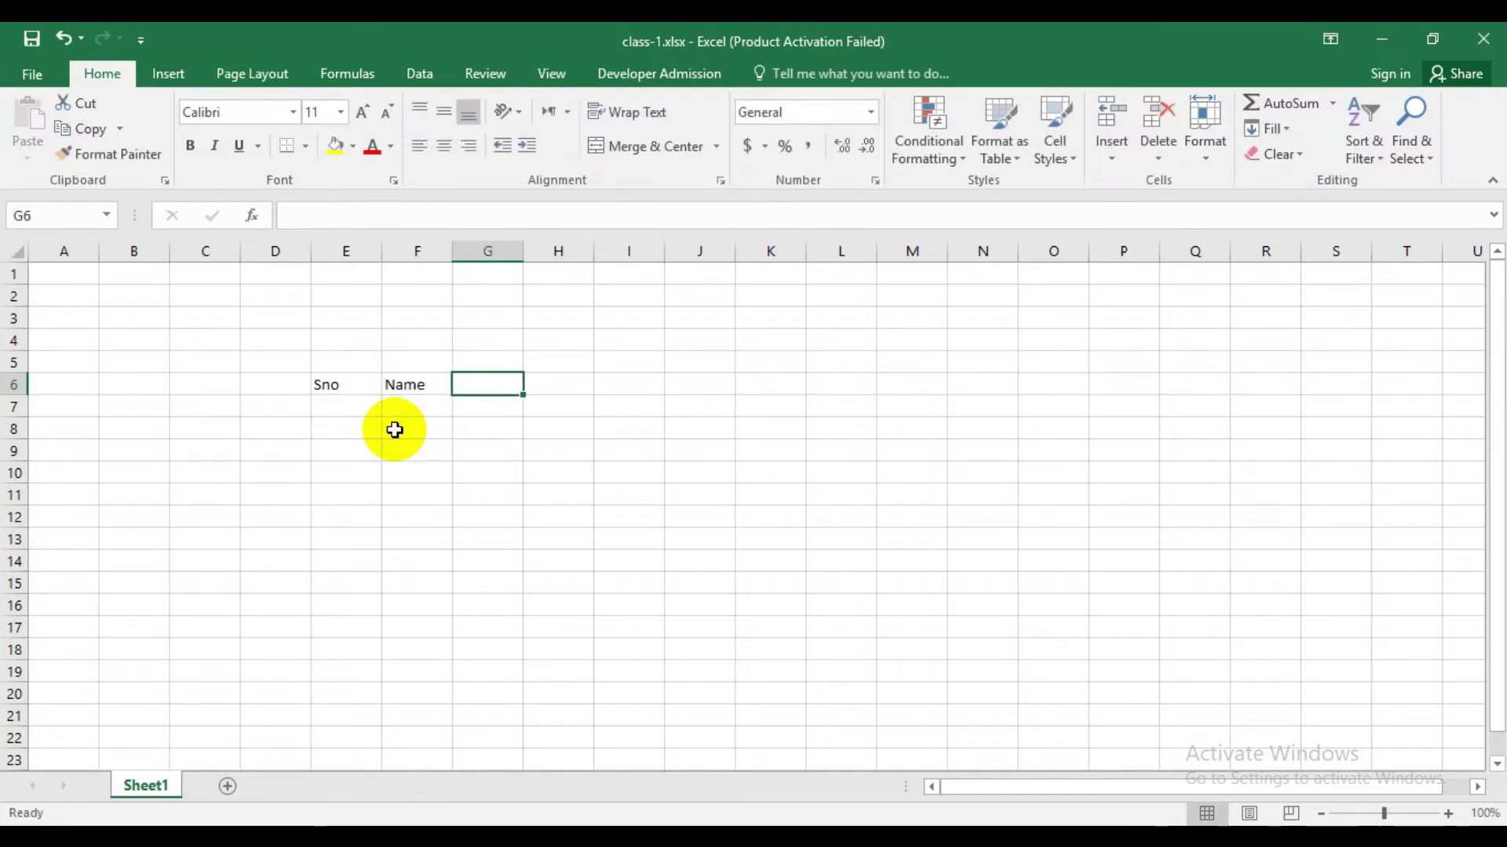
Enter the header Fee Phase-1 in cell G6 and autofit column G to its text.
type("Fee")
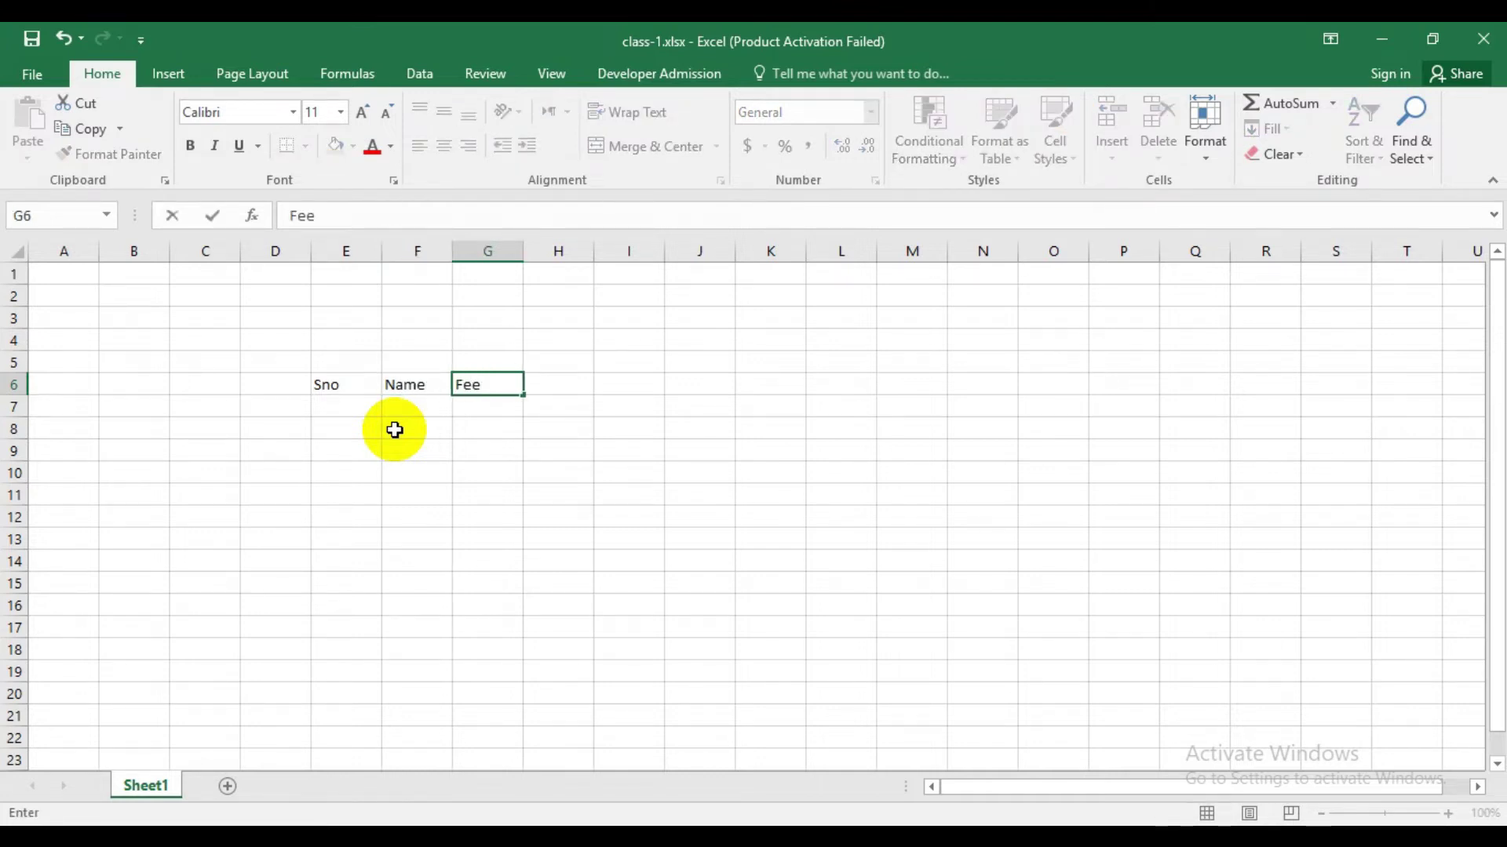
type(" Phase-1")
left_click(571, 528)
left_click(511, 386)
double_click(521, 252)
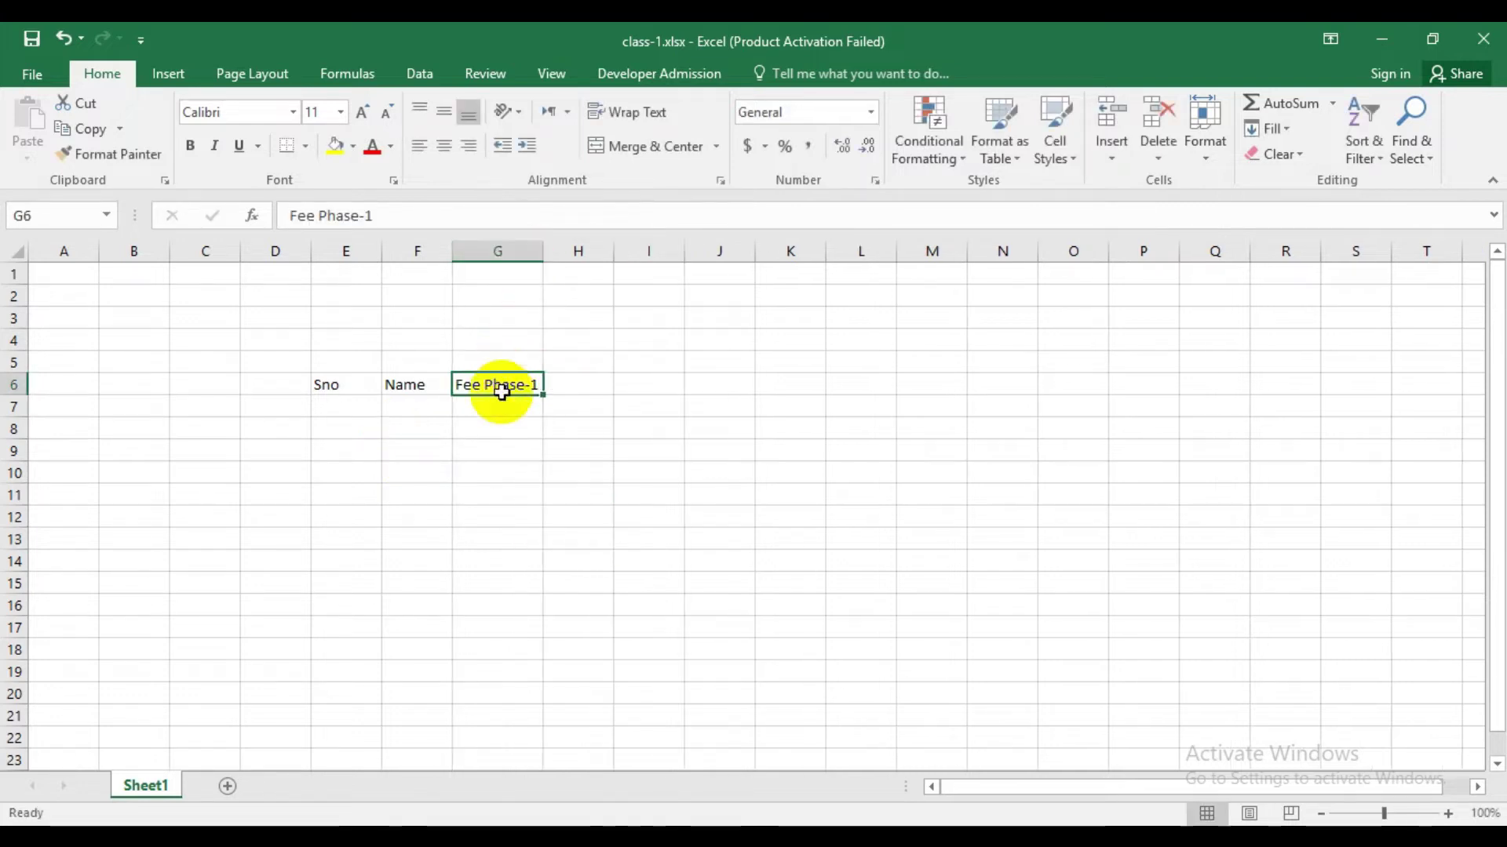
left_click(518, 424)
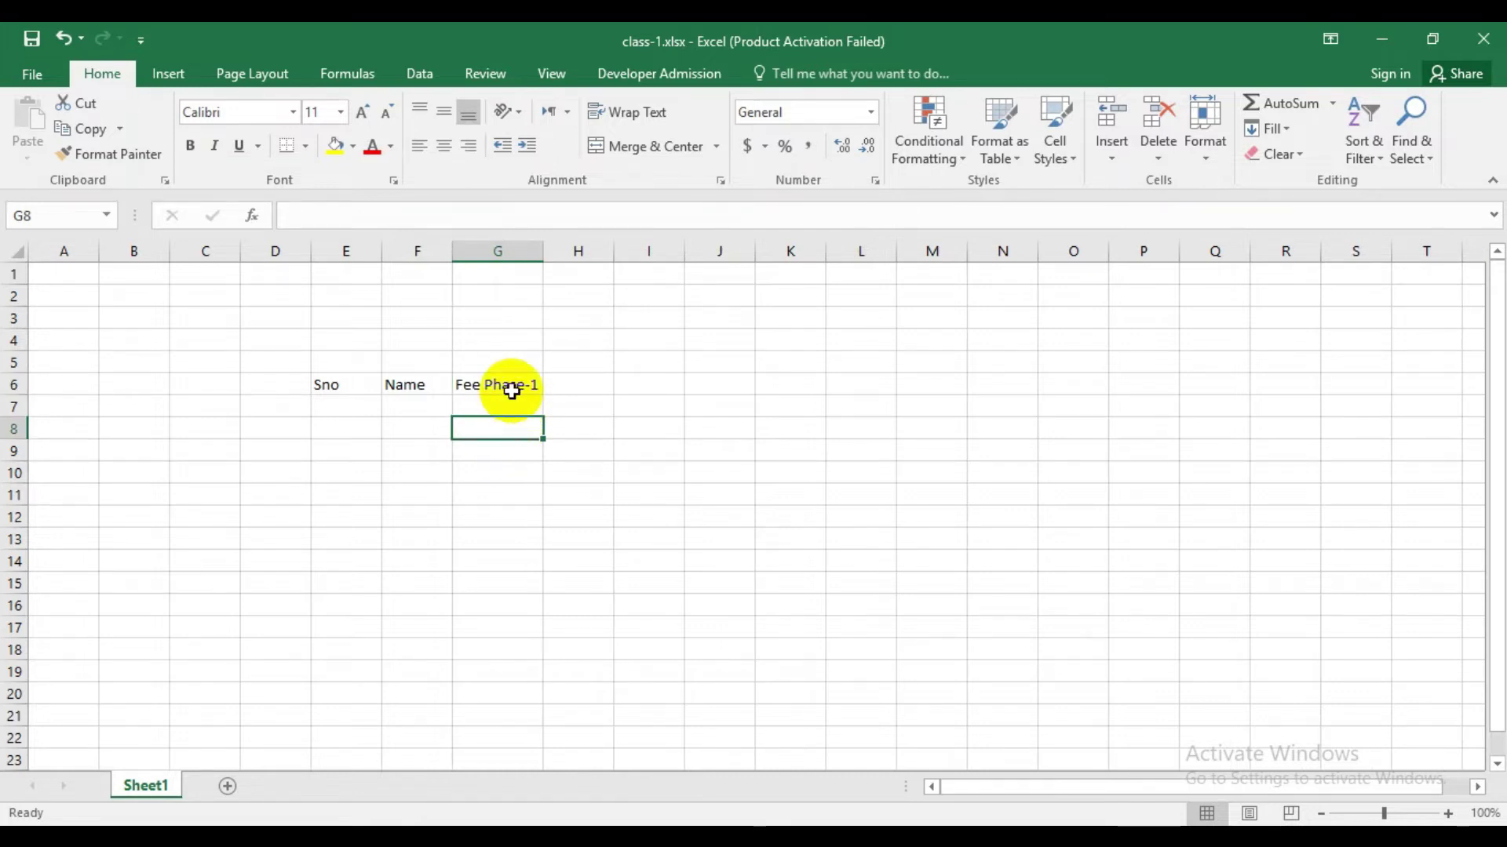
left_click(510, 384)
Enter the headers Fee Phase-2, Fee Phase and Fee Phase-4 in cells H6, I6 and J6.
left_click(578, 389)
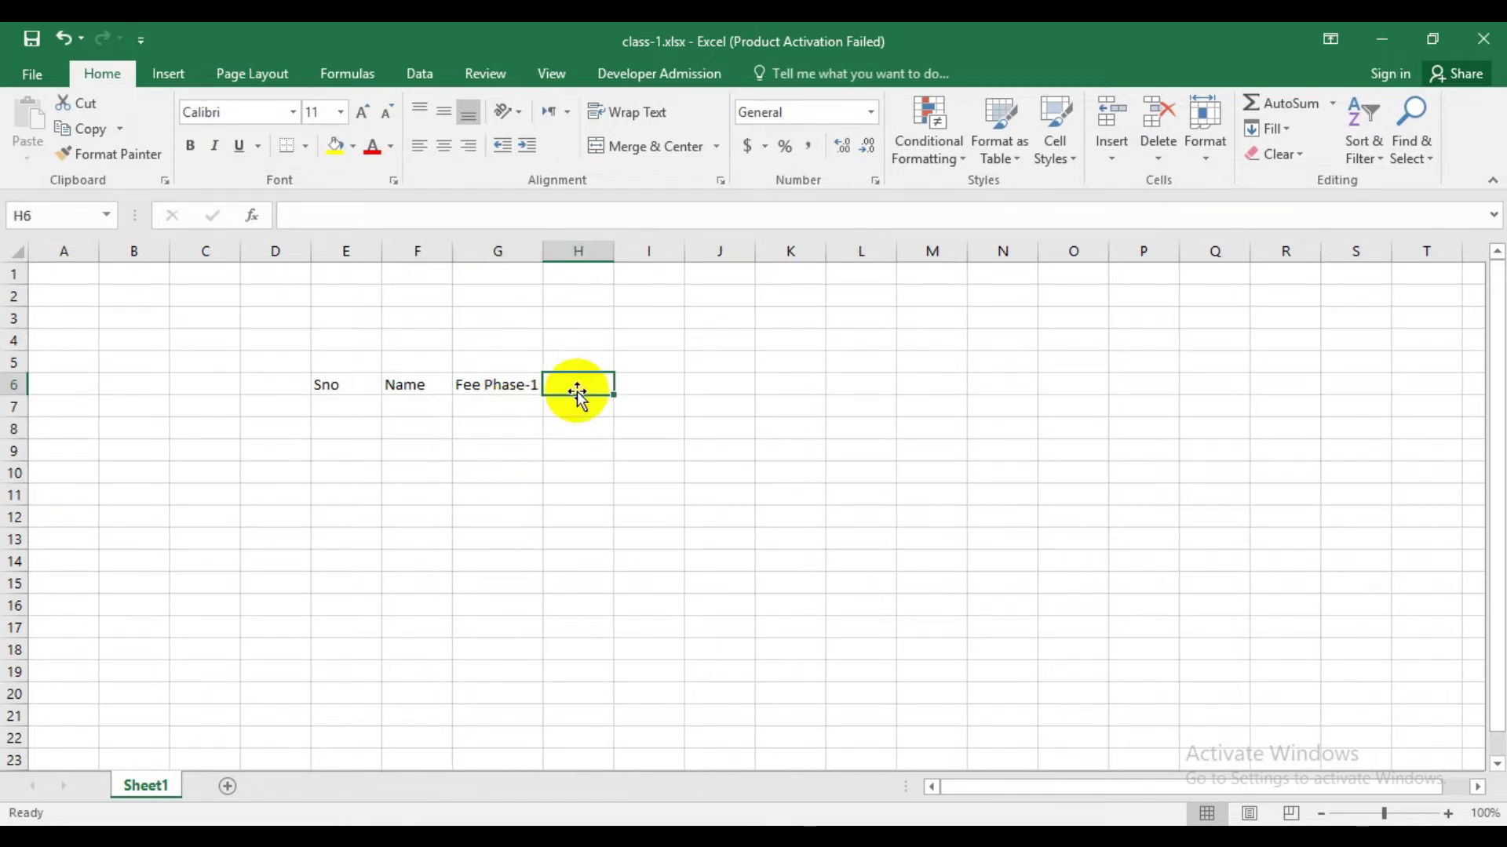
type("Fee")
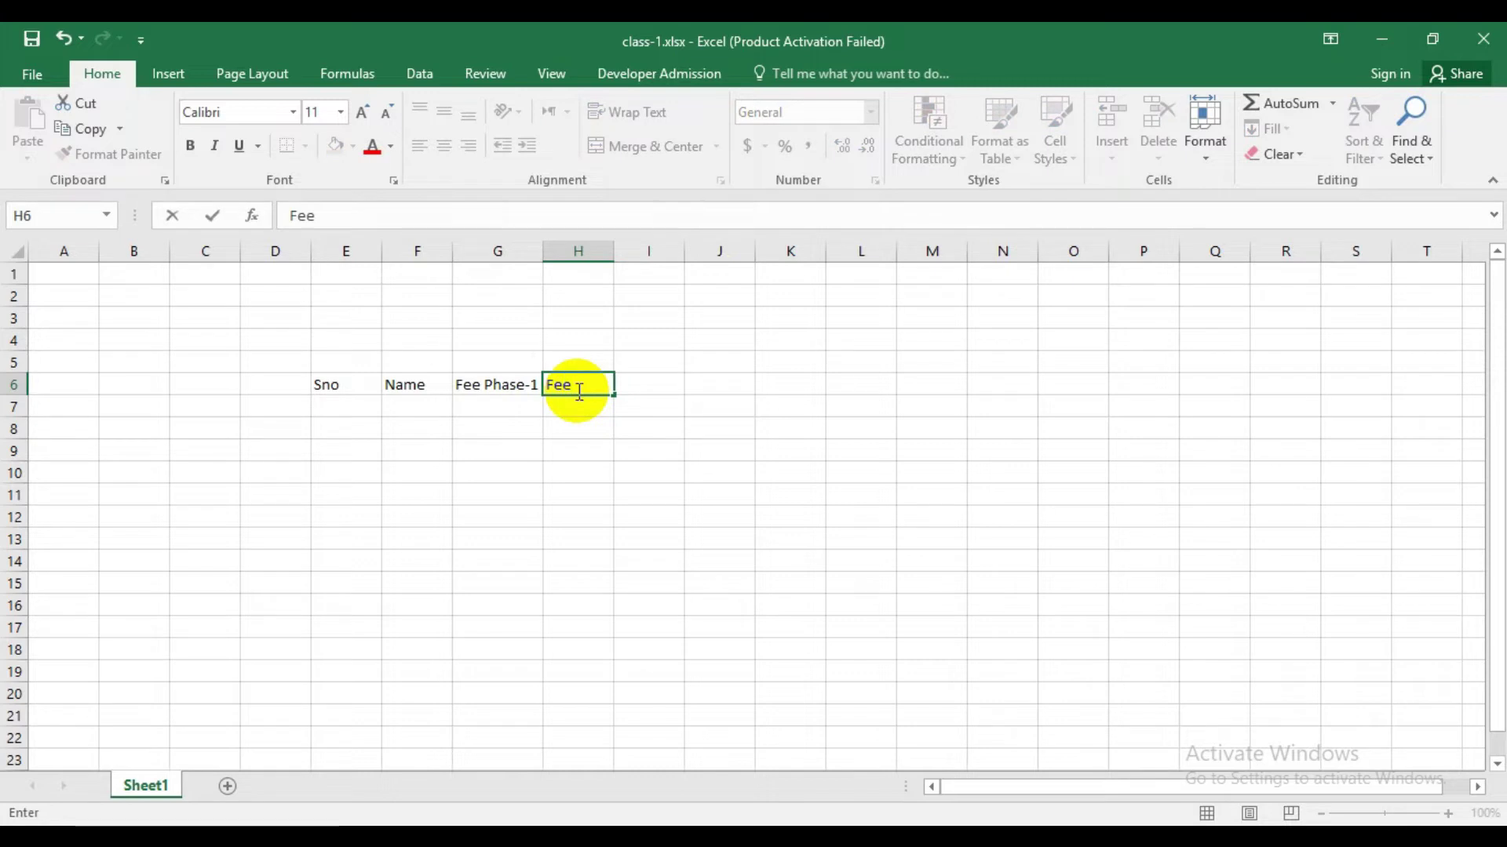
type(" Phase-2")
key("Tab")
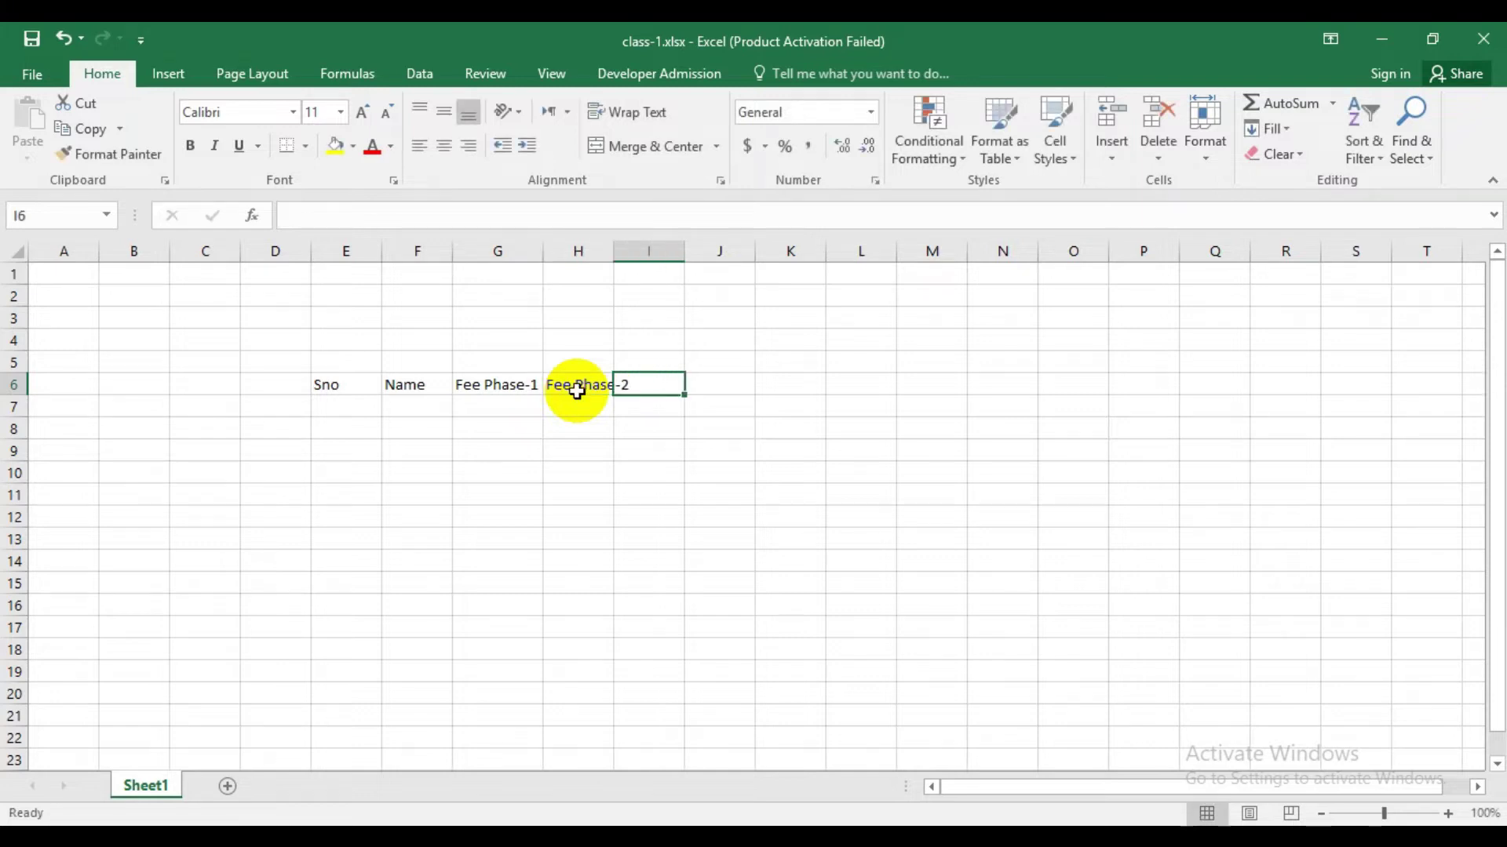
type("Fee Phase")
key("Tab")
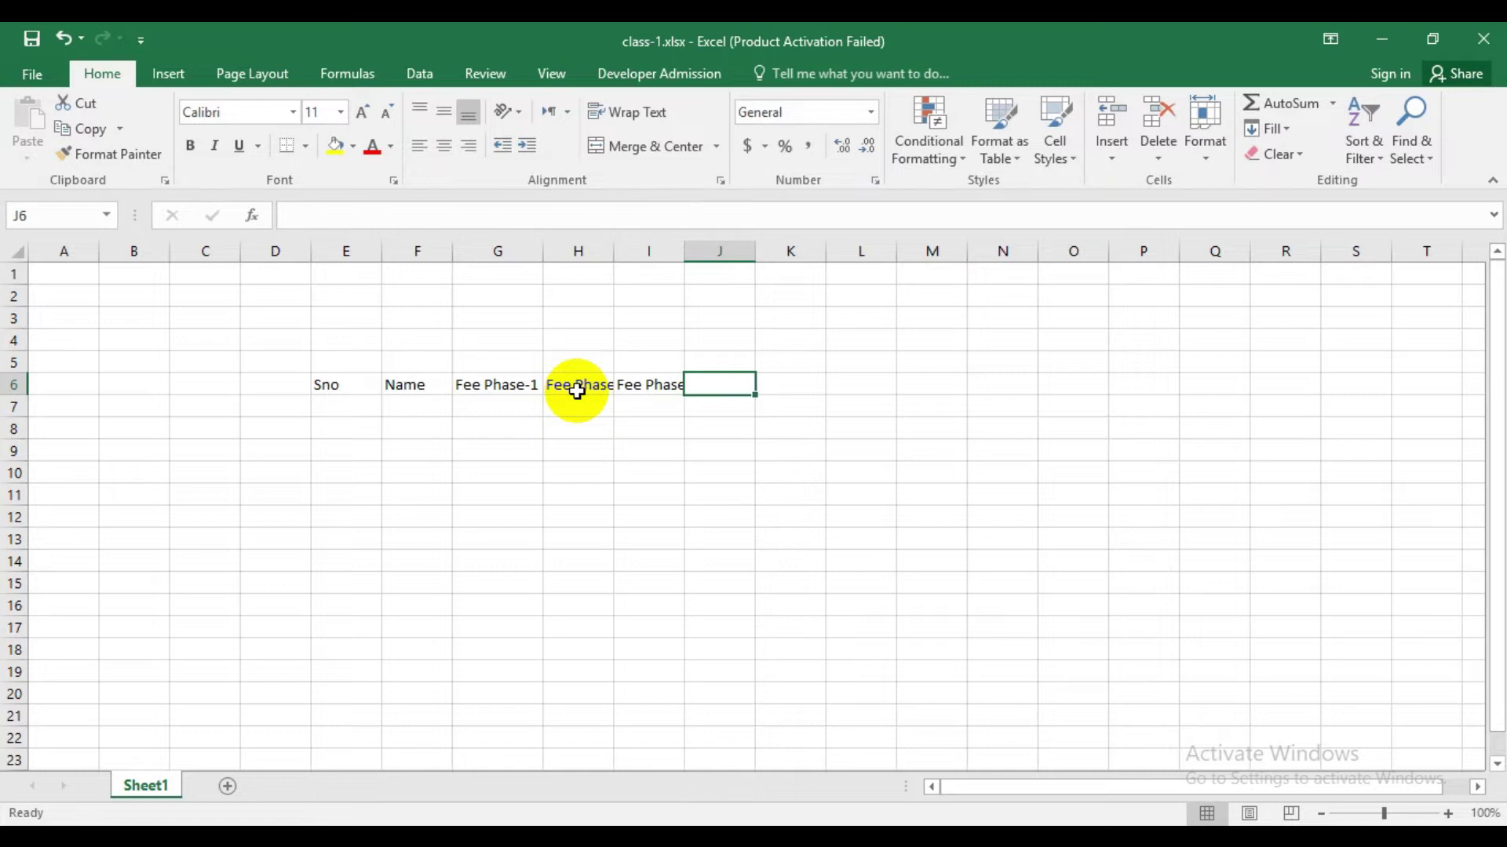
type("Fee Phase-4")
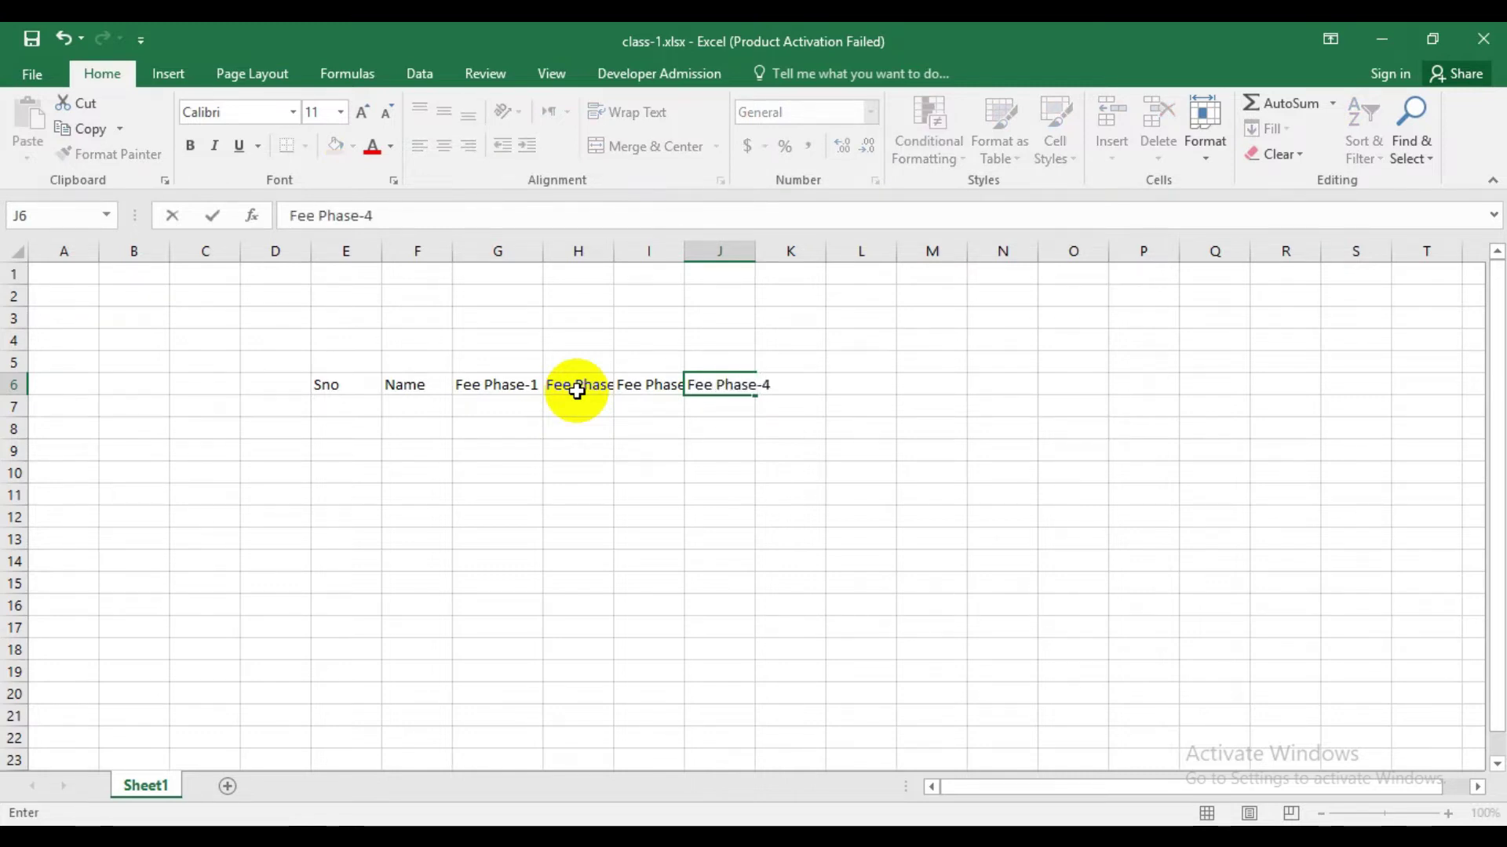
left_click(602, 451)
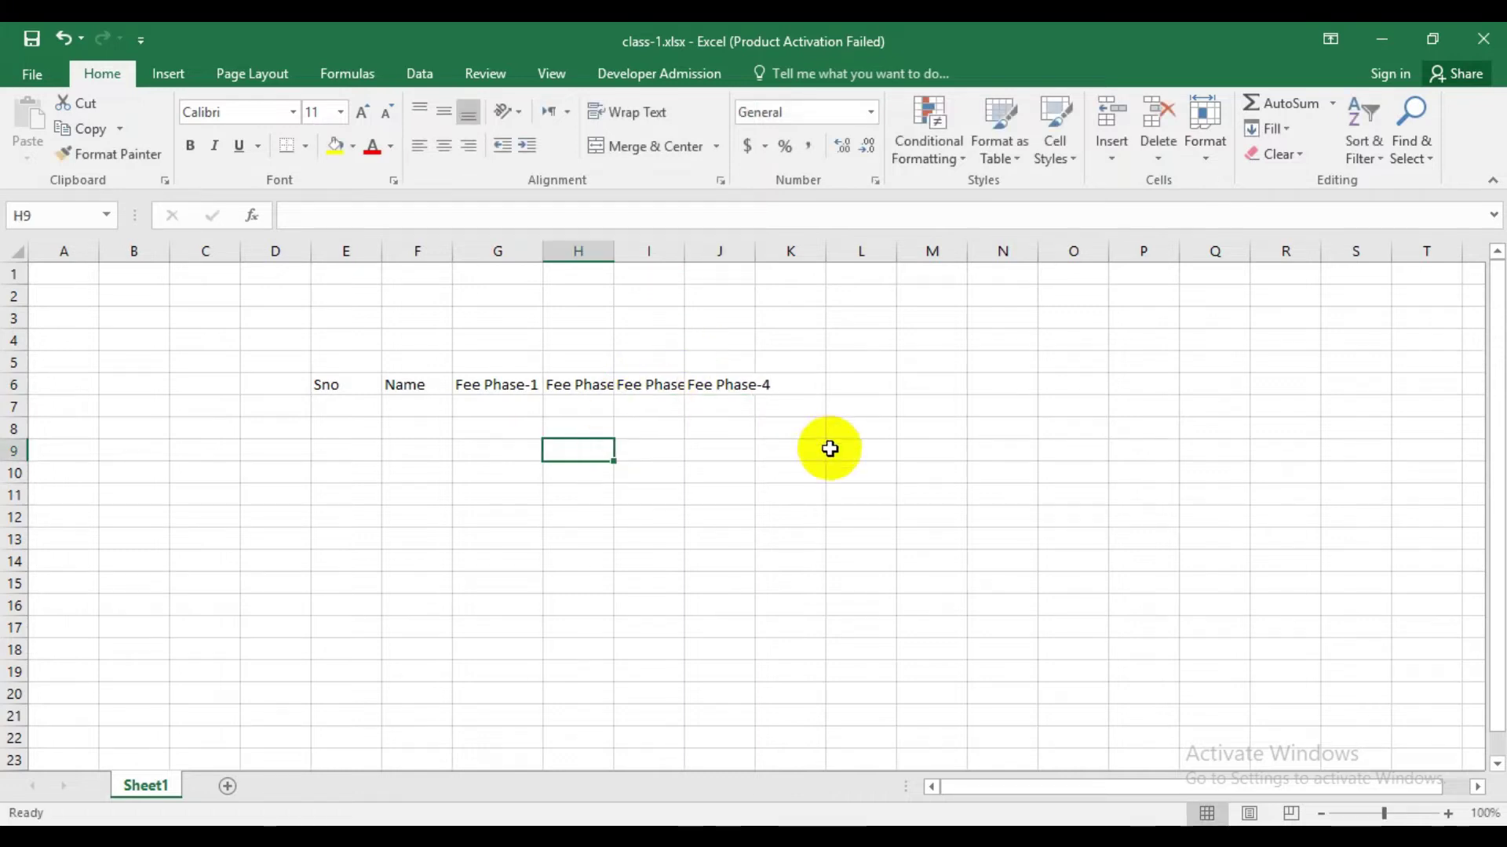
left_click(726, 387)
left_click(698, 428)
left_click(639, 384)
left_click(667, 431)
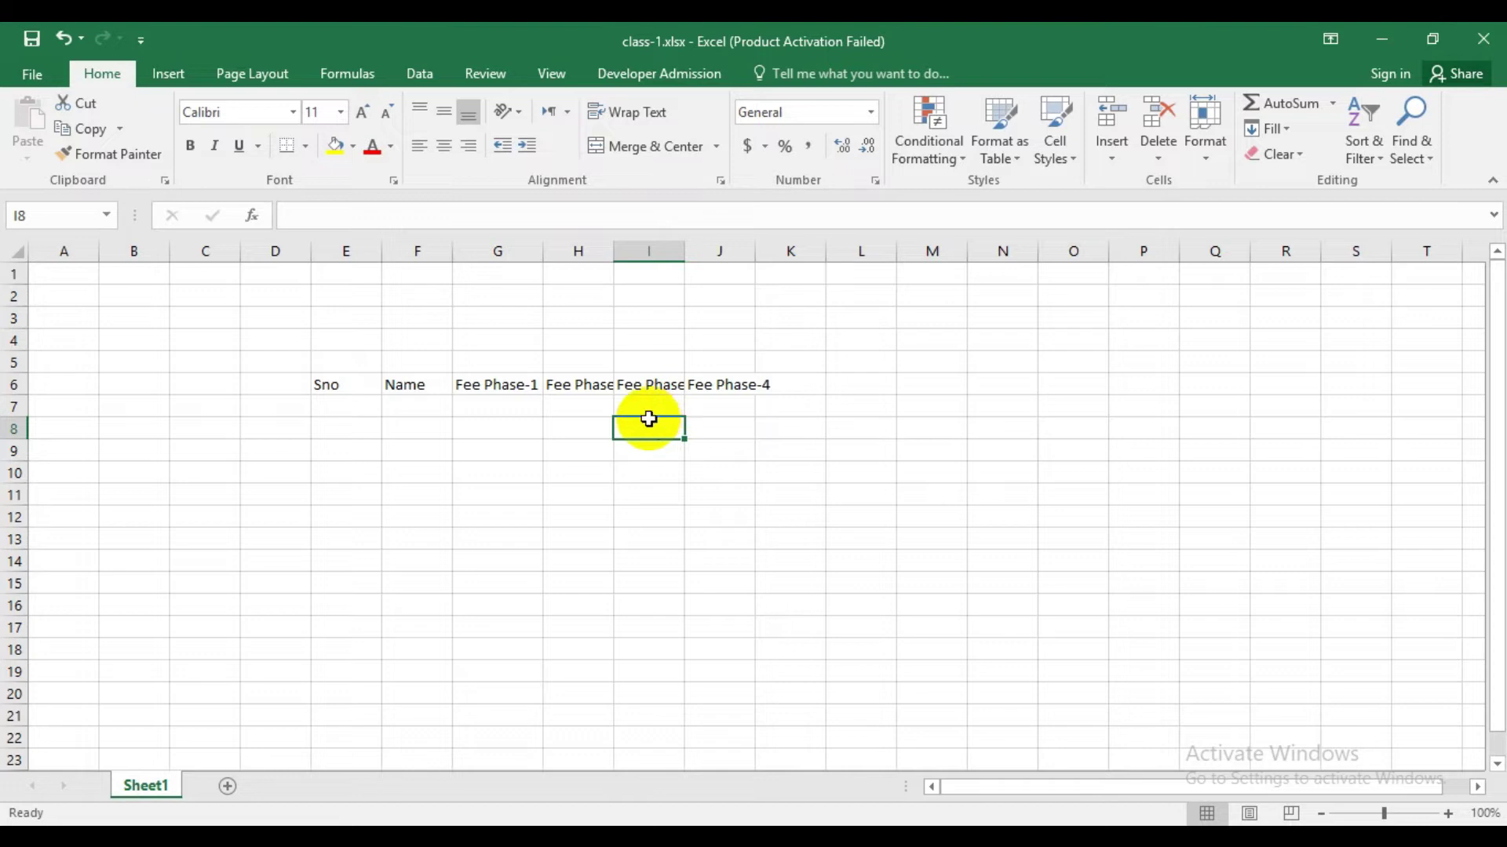
left_click(641, 493)
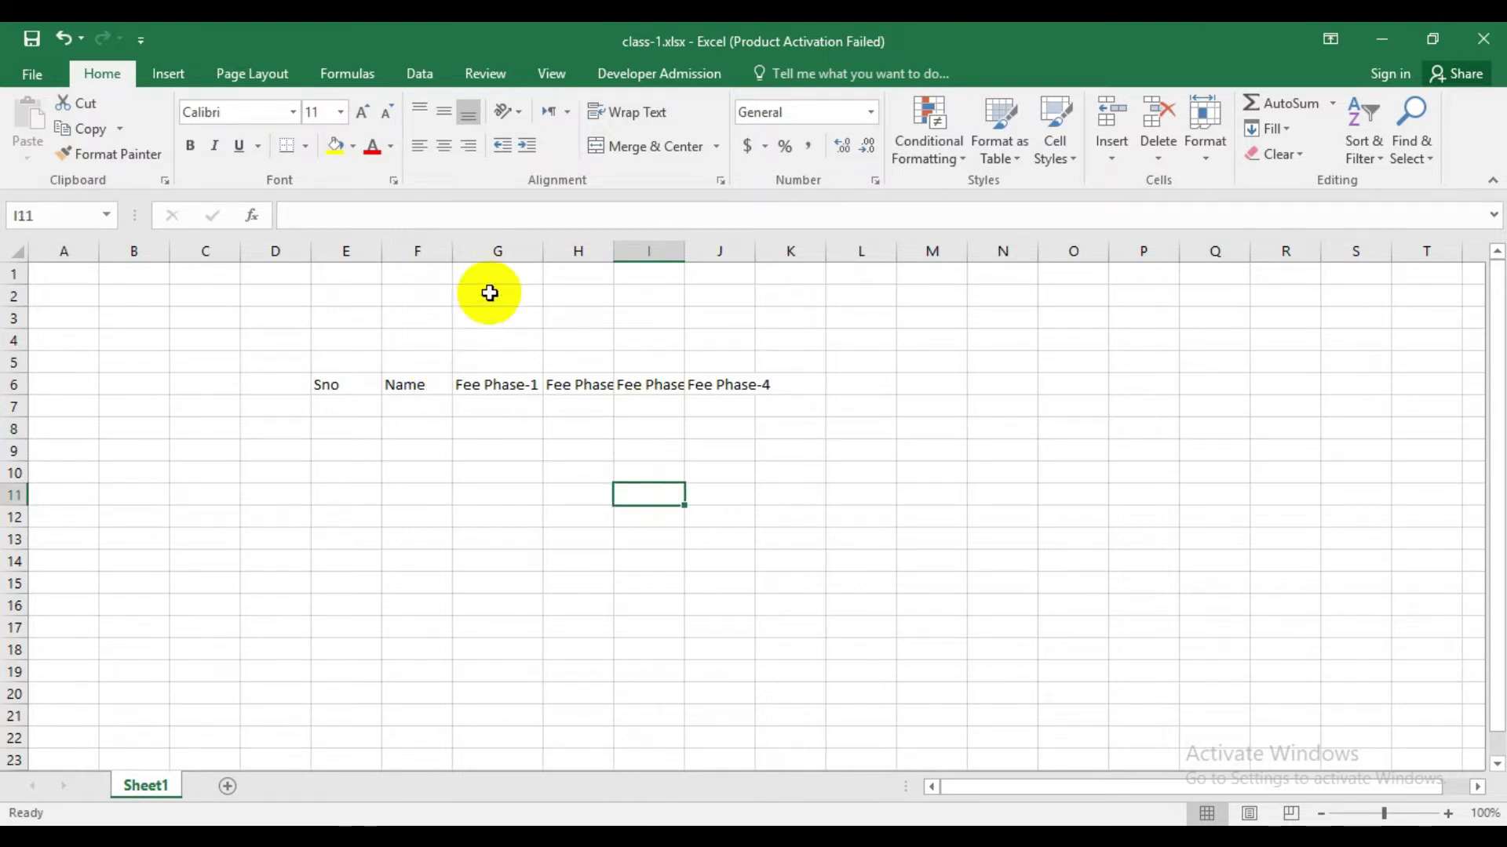
left_click(499, 257)
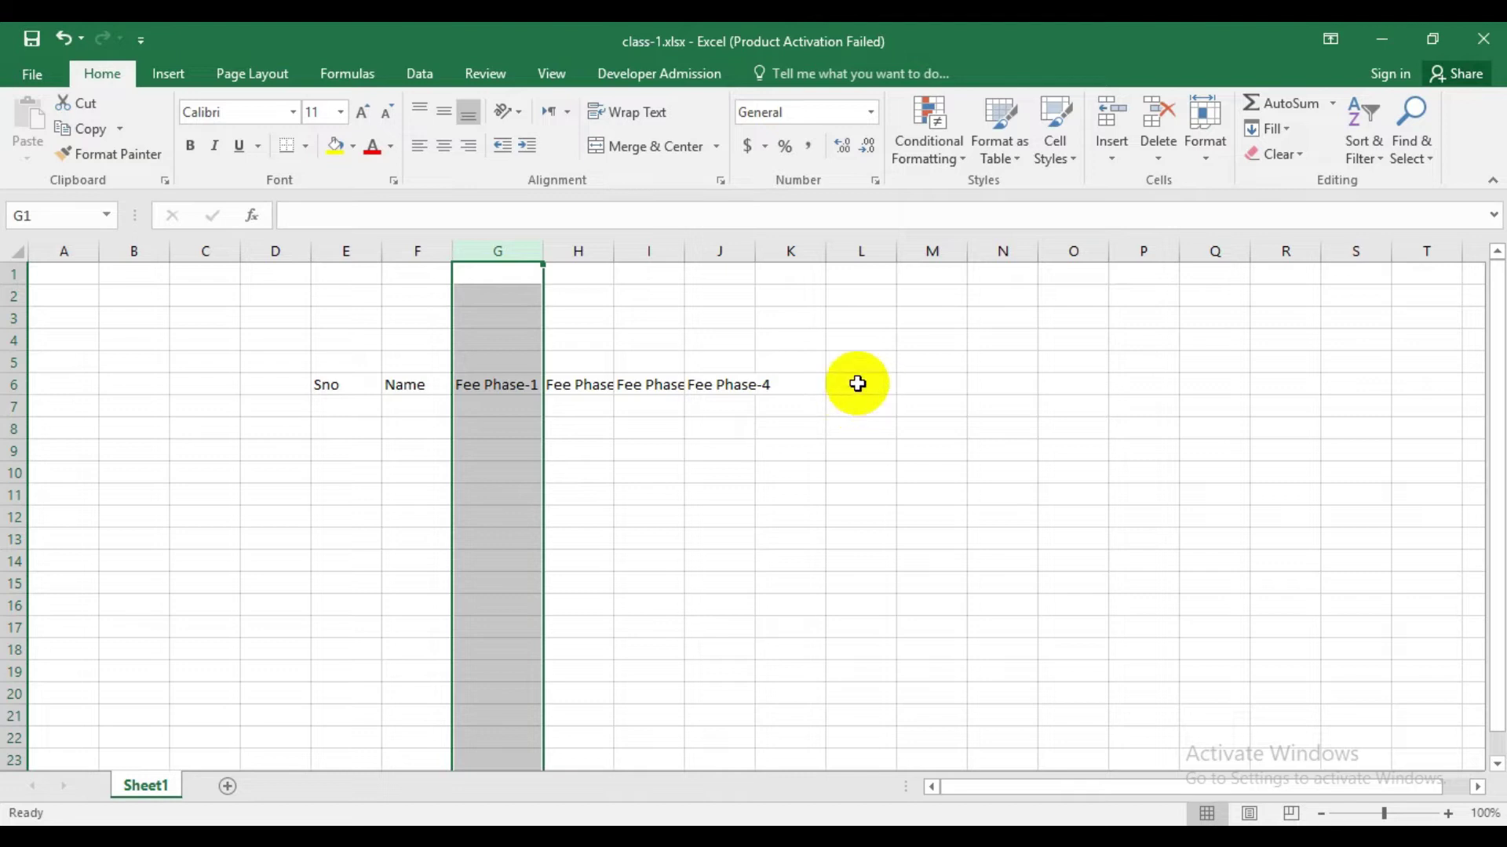
Enter the header Recived Fee in cell K6 and autofit column K to its text.
left_click(806, 389)
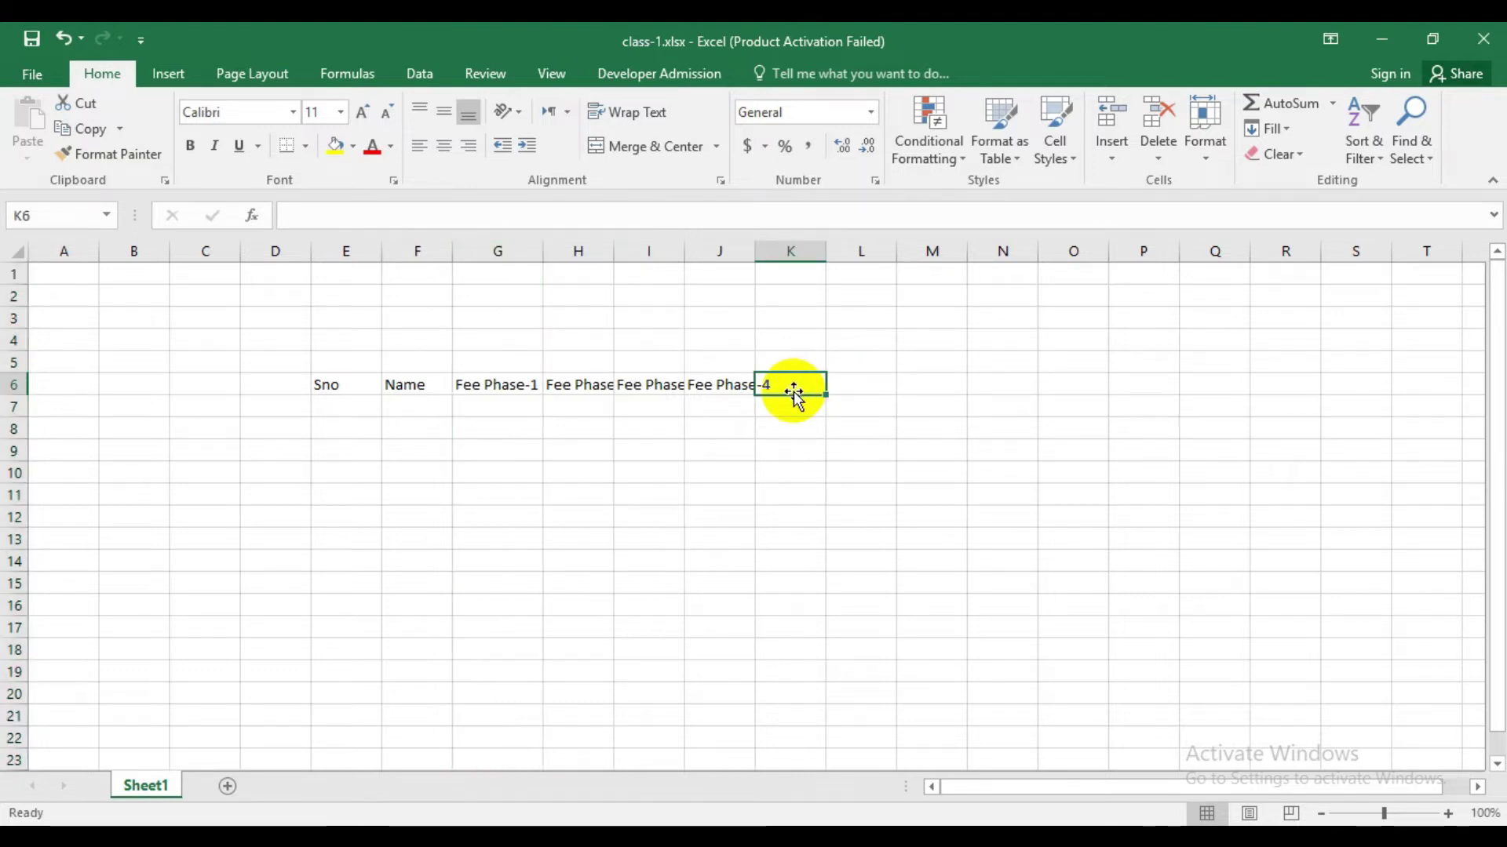
type("Recived Fee")
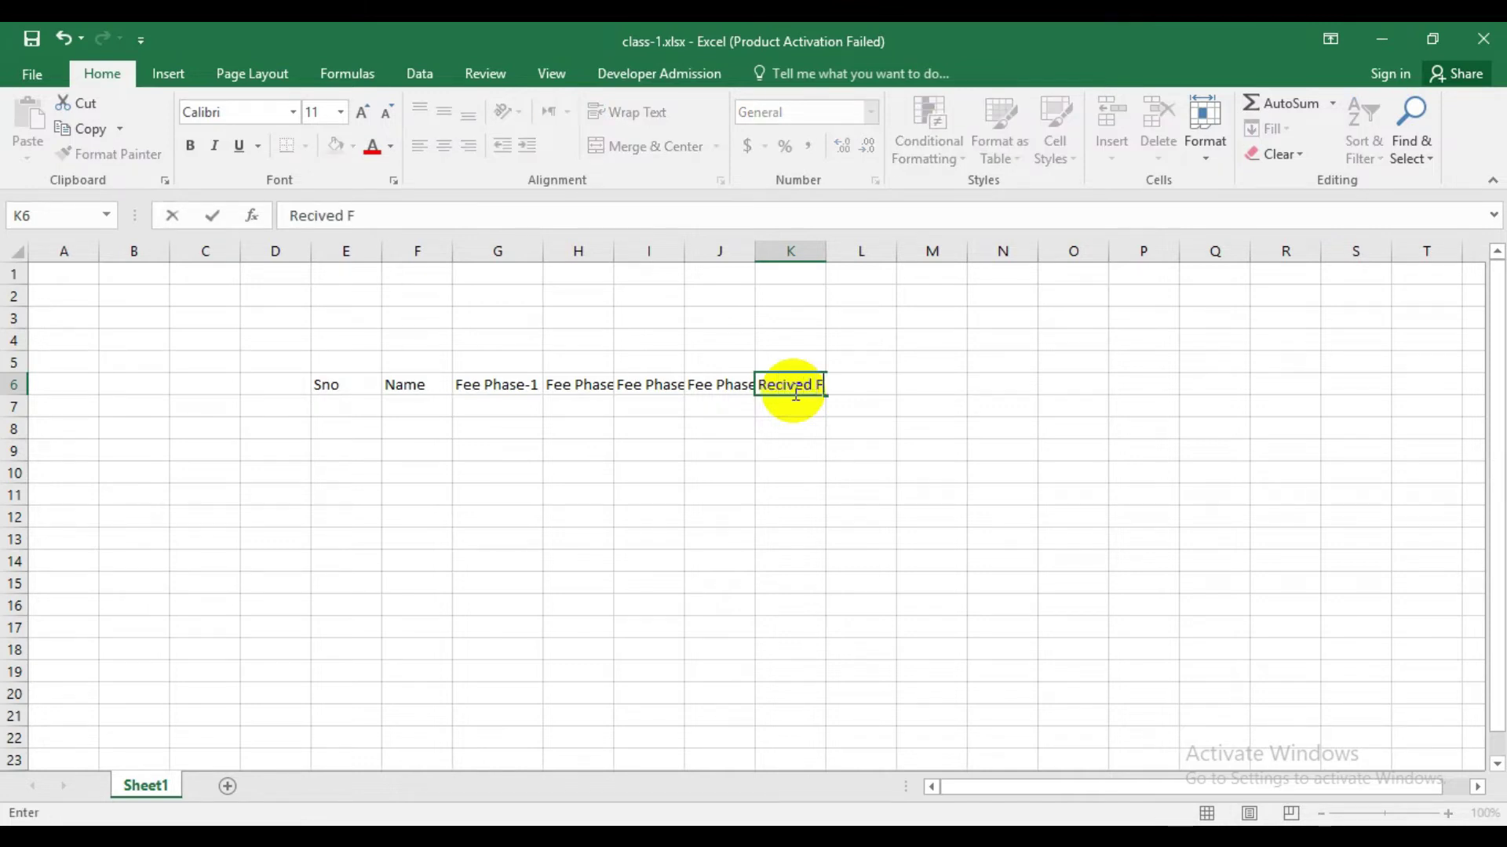
left_click(800, 491)
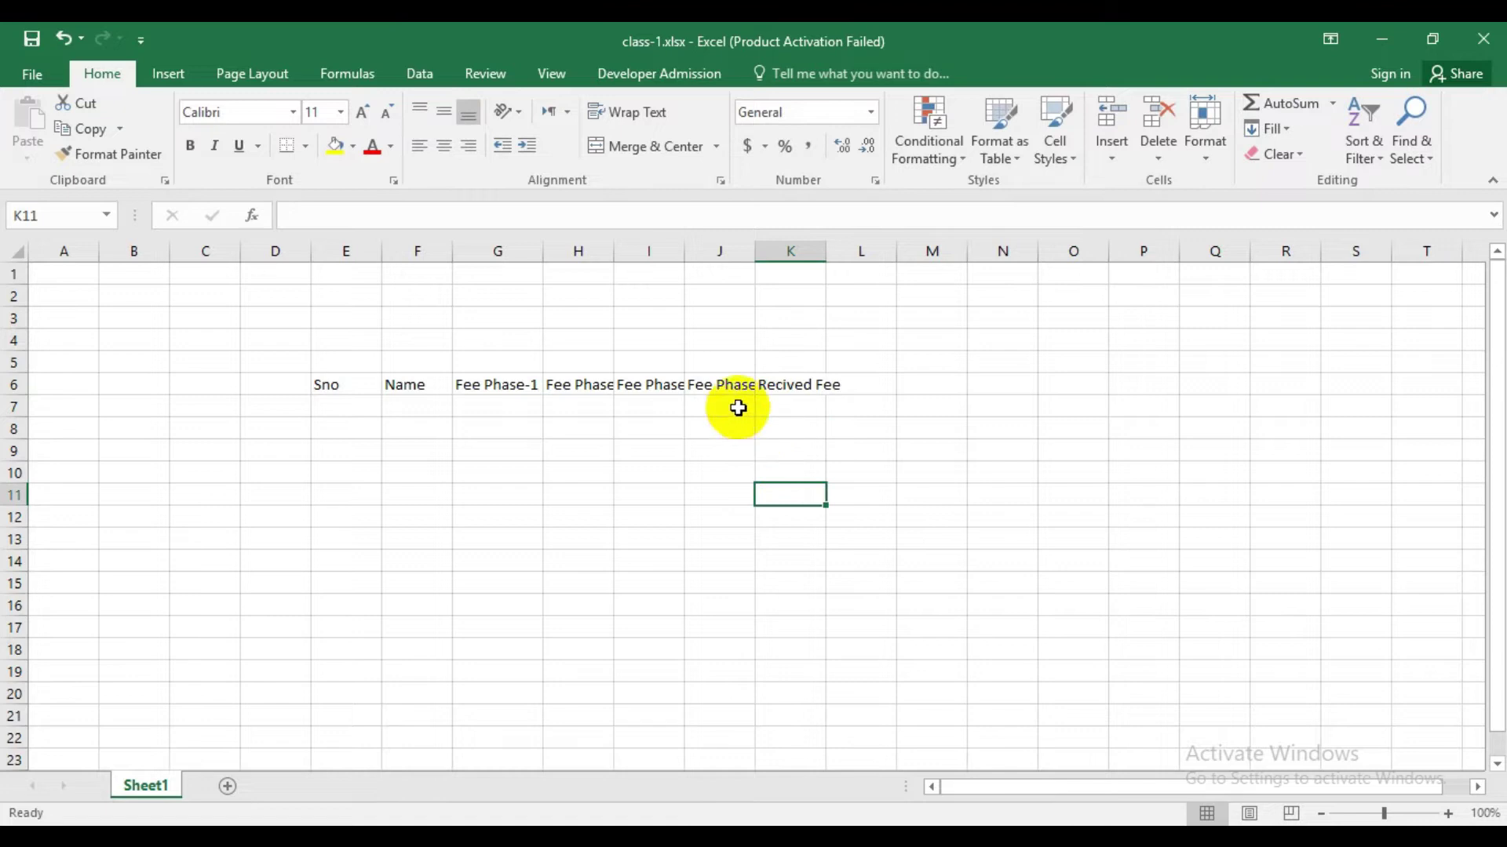
left_click(796, 385)
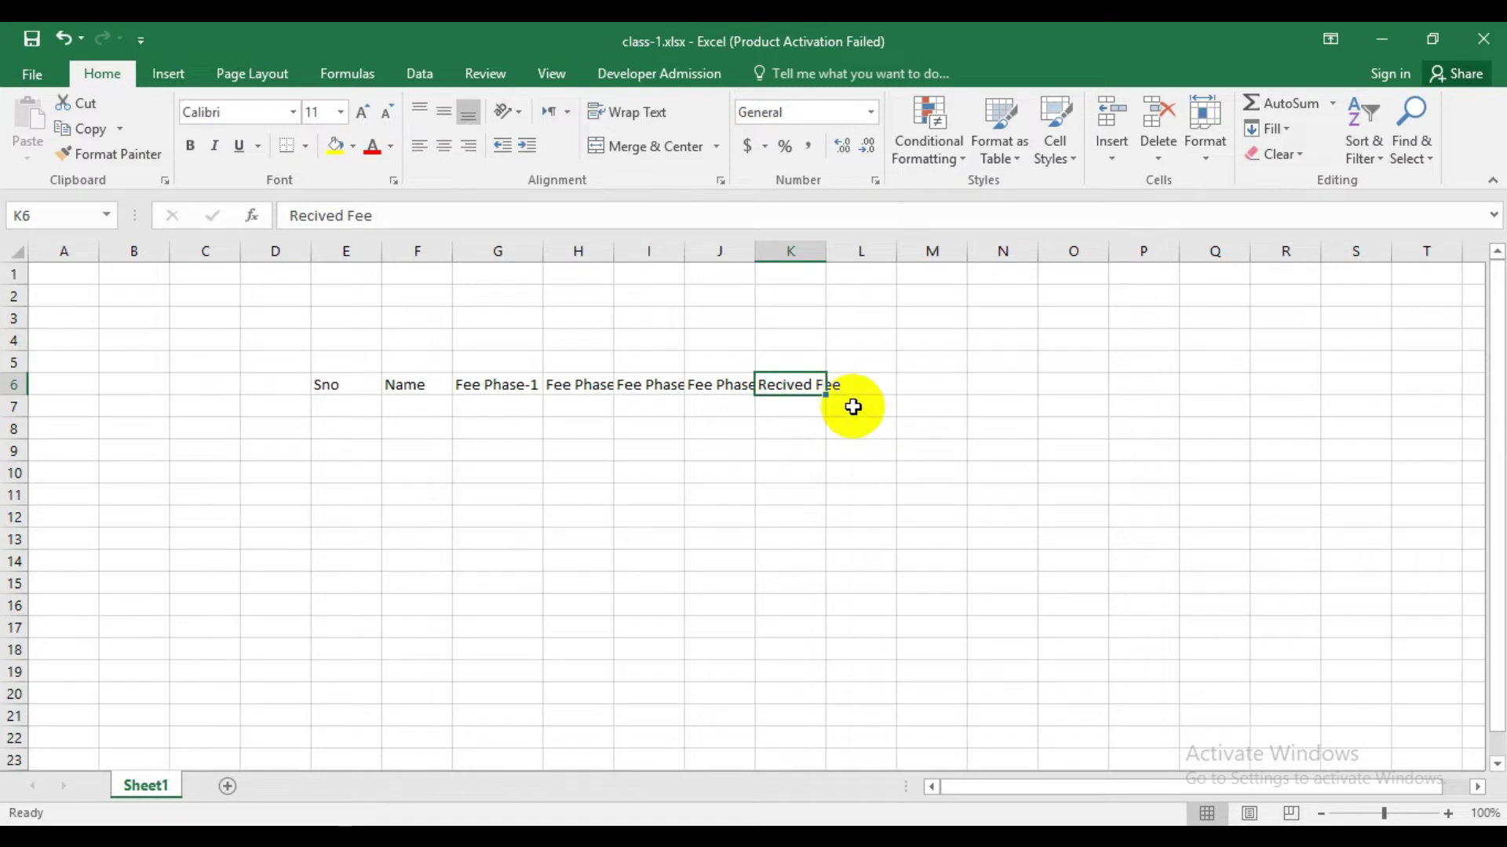
double_click(827, 250)
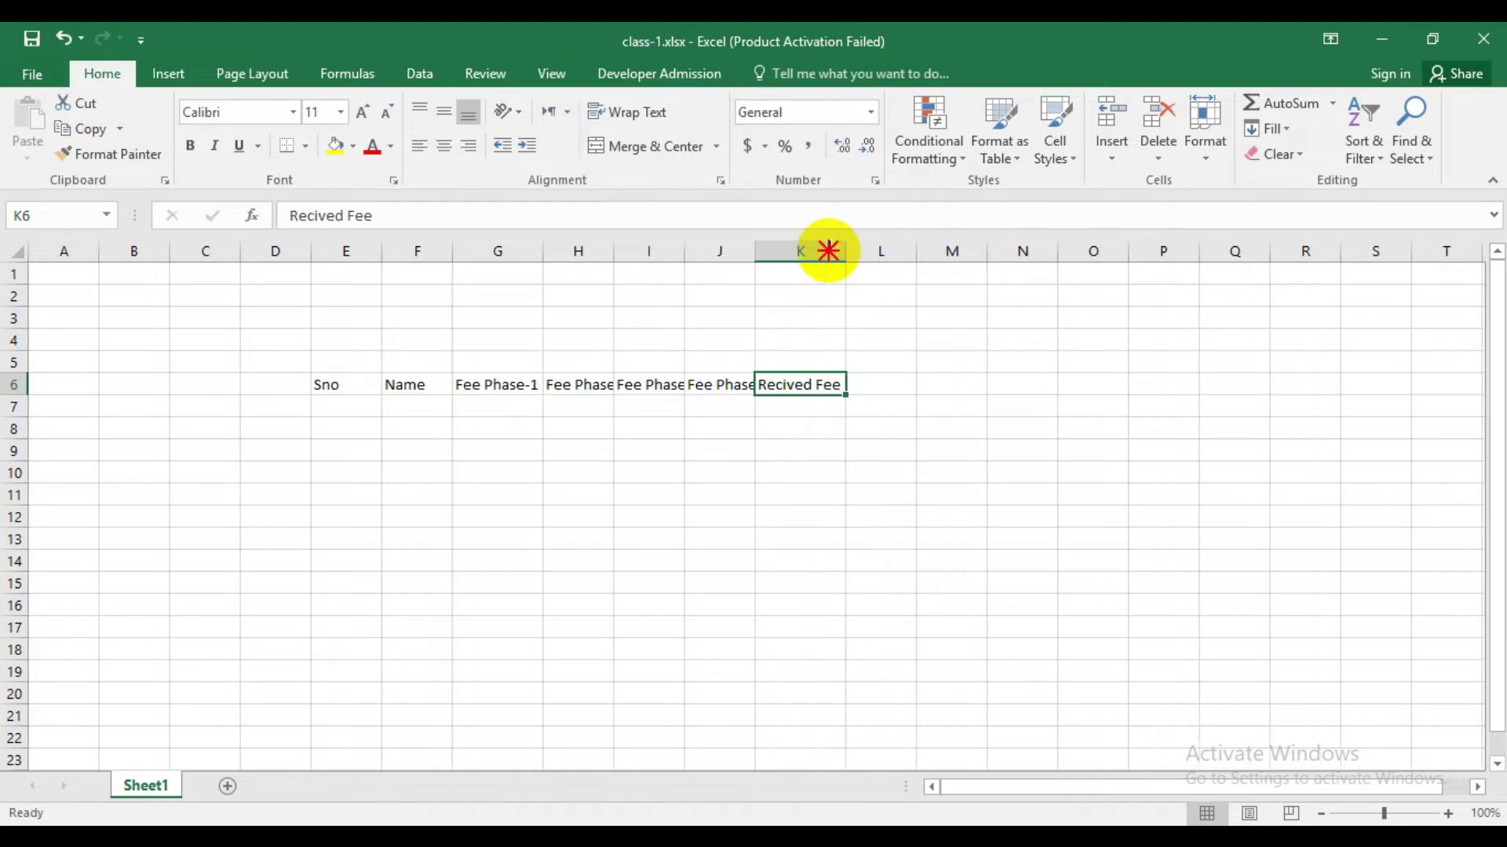
left_click(816, 426)
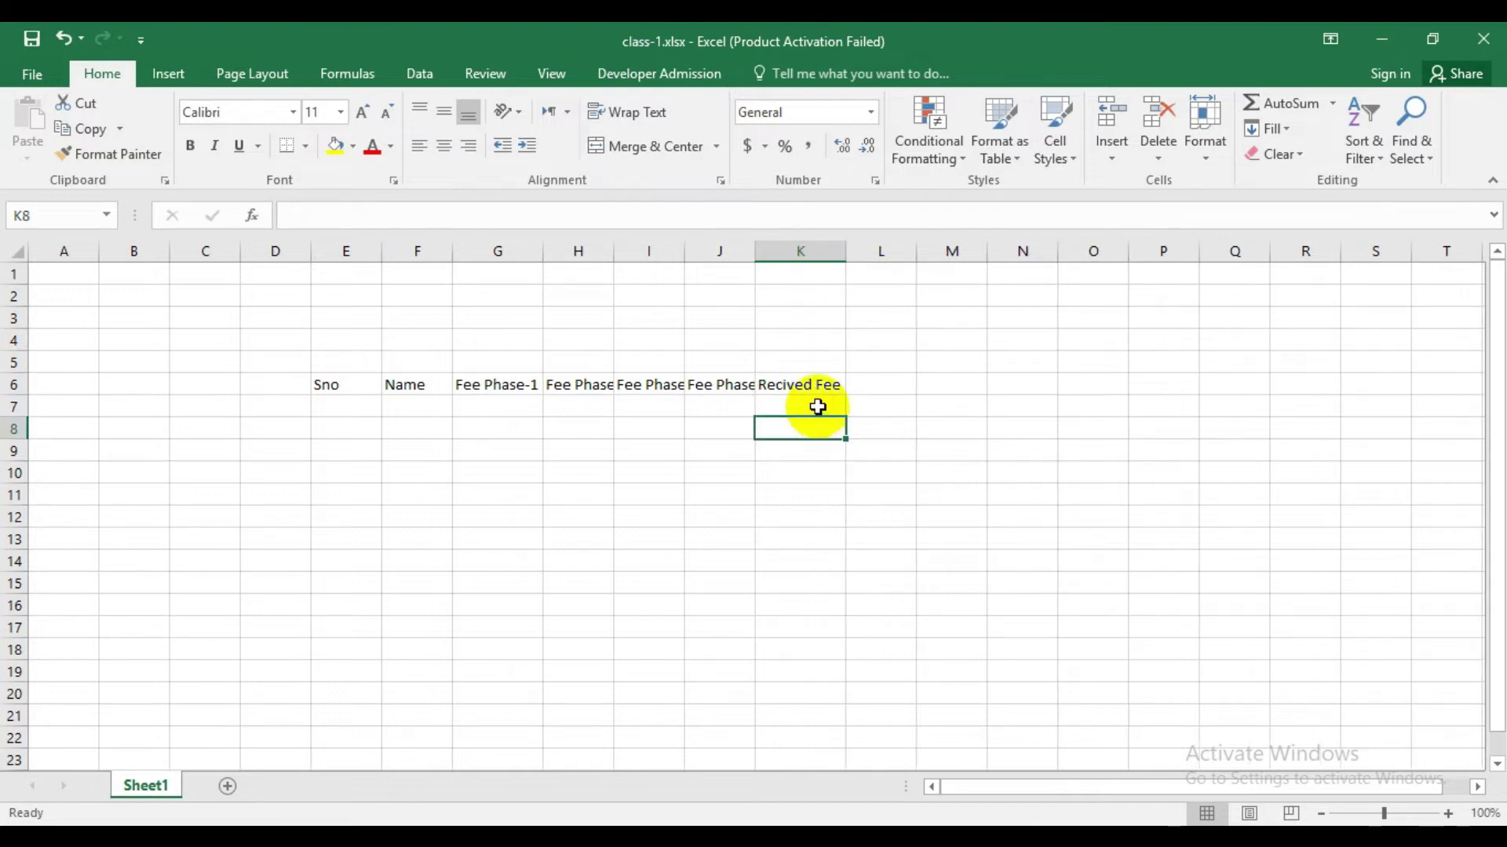
Autofit all columns of the sheet at once so every header in row 6 fits its cell.
left_click(12, 255)
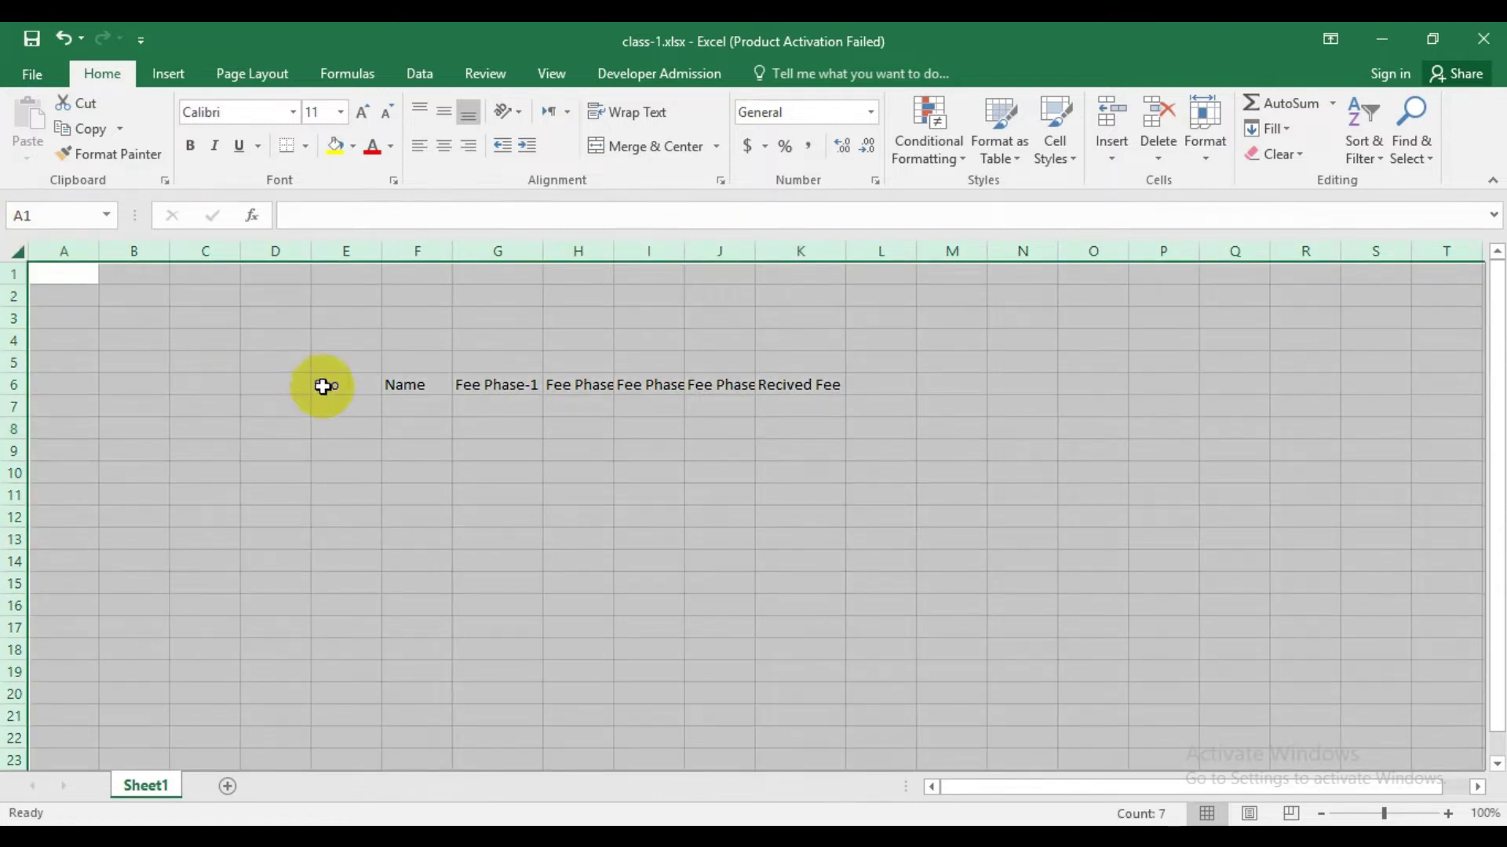
double_click(308, 250)
left_click(619, 514)
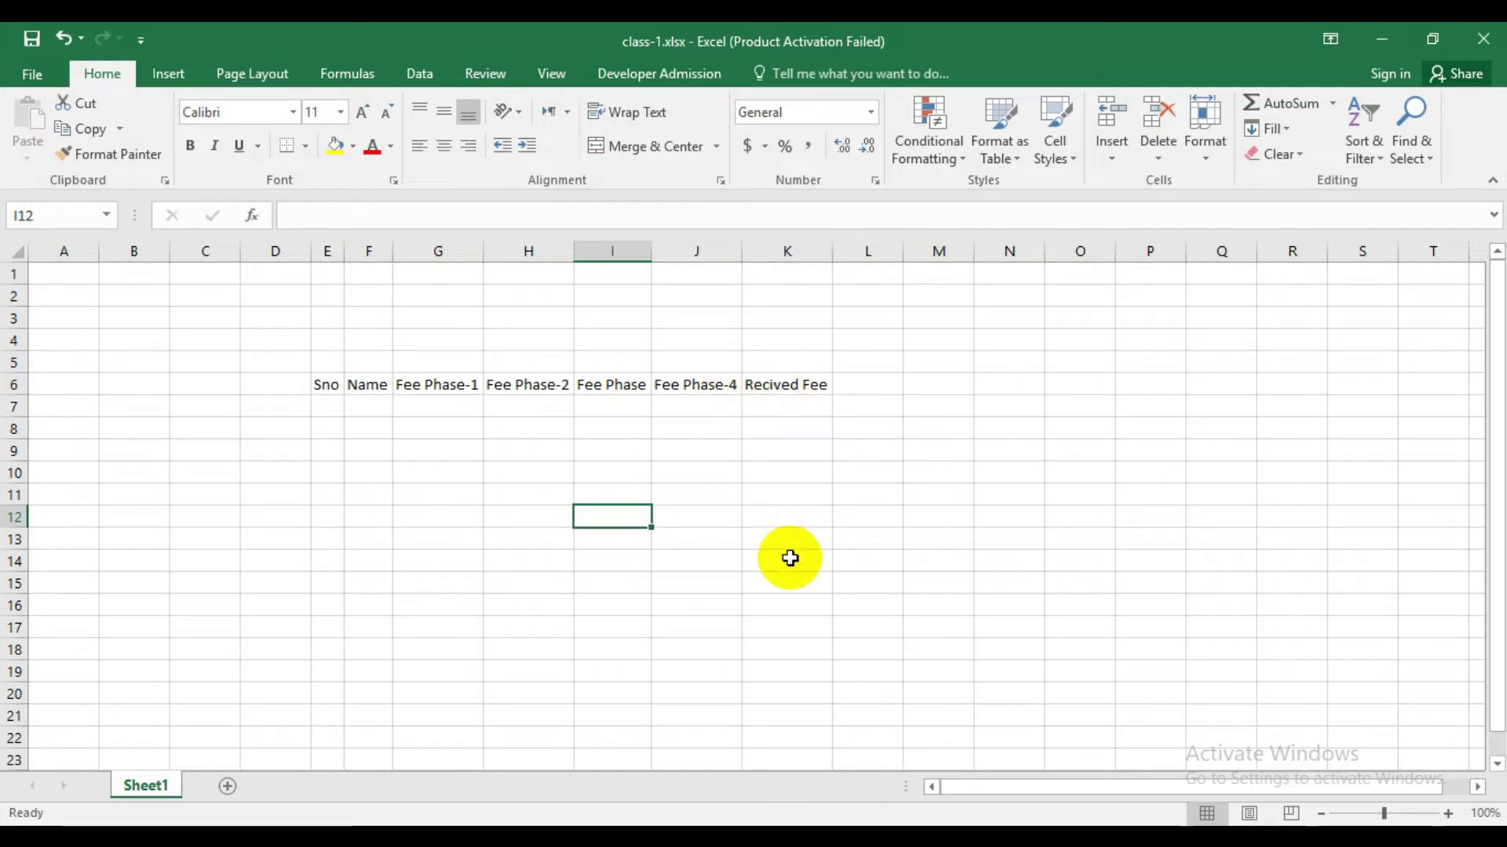
Enter the headers Remaining Fee in L6 and Total Fee in M6, and autofit column L to its text.
left_click(846, 389)
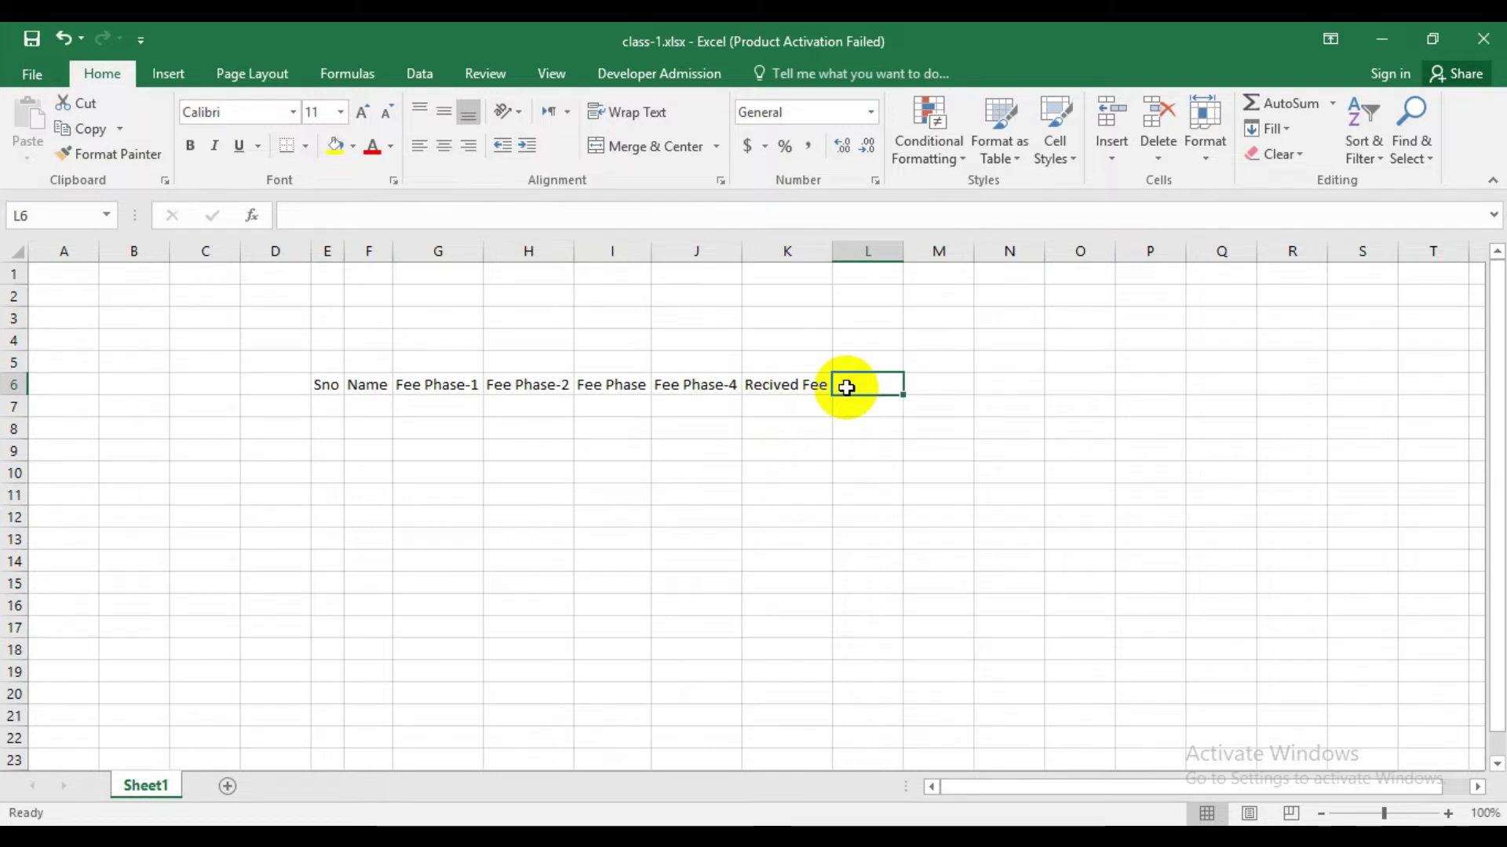
type("Remaining Fee")
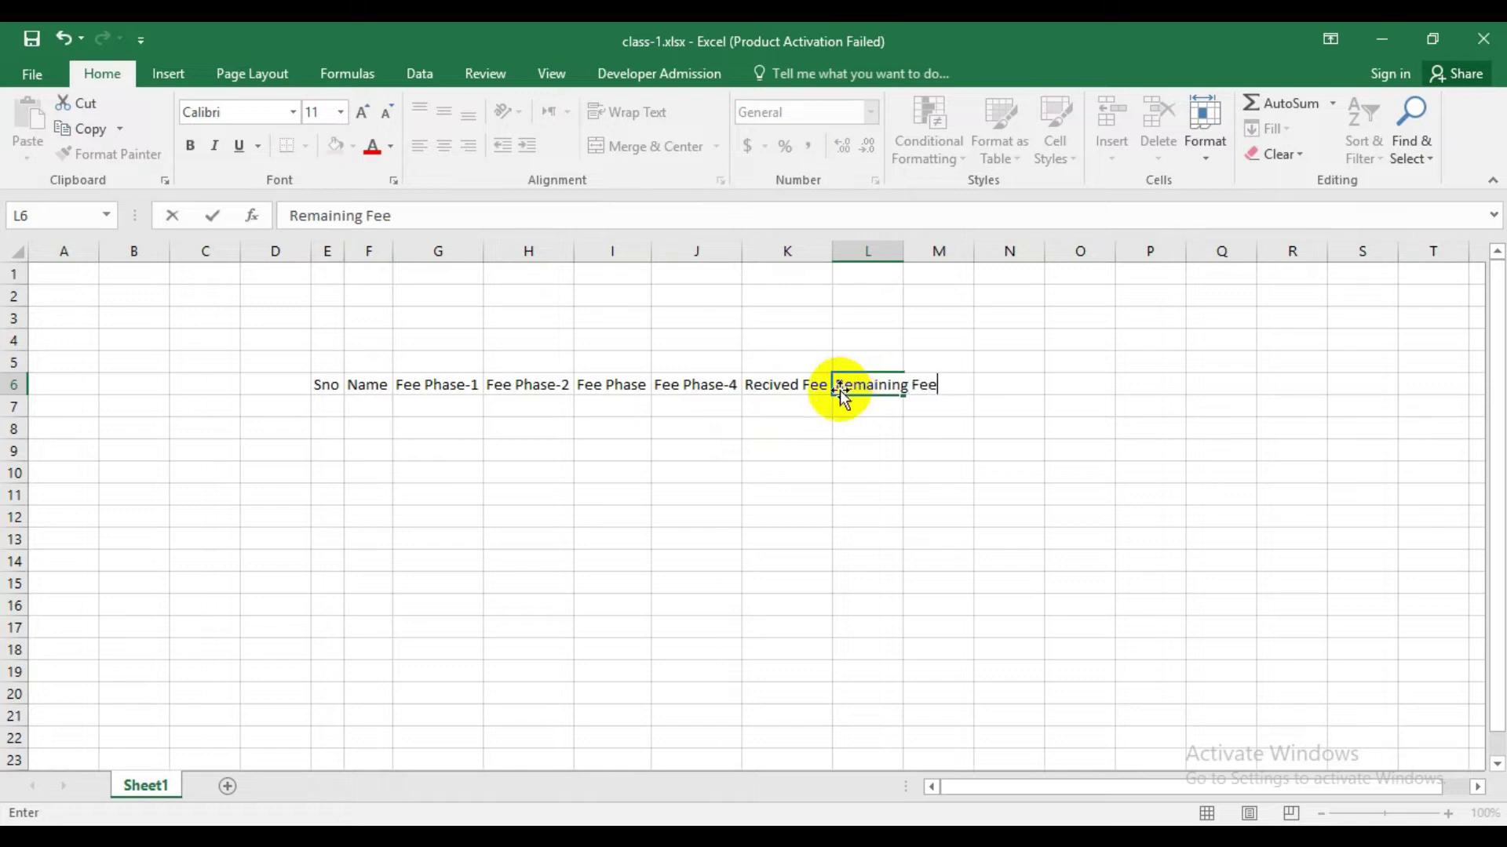
left_click(808, 471)
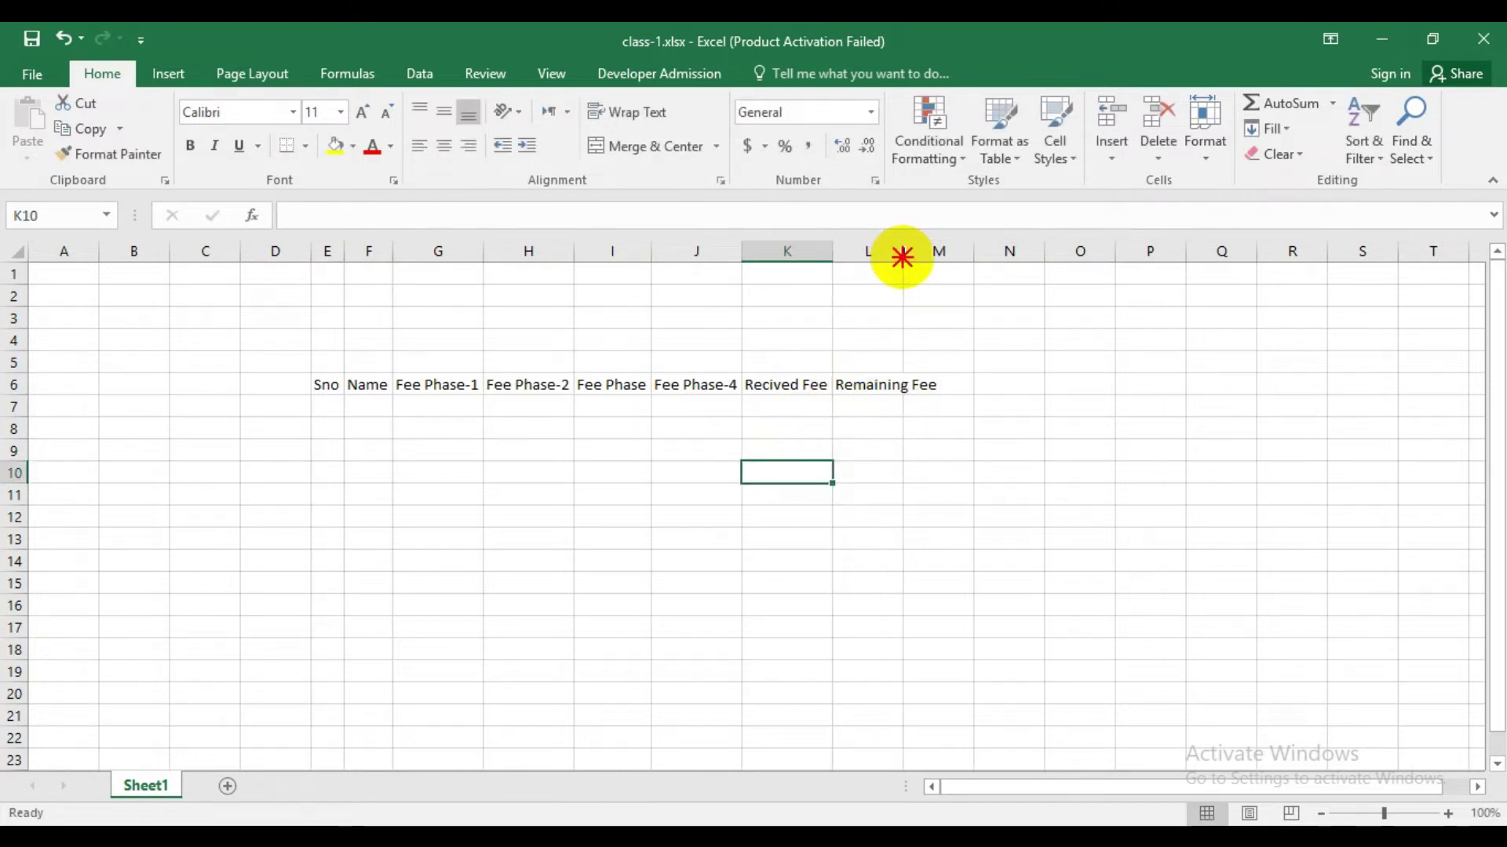
double_click(902, 257)
left_click(965, 390)
type("Total Fee")
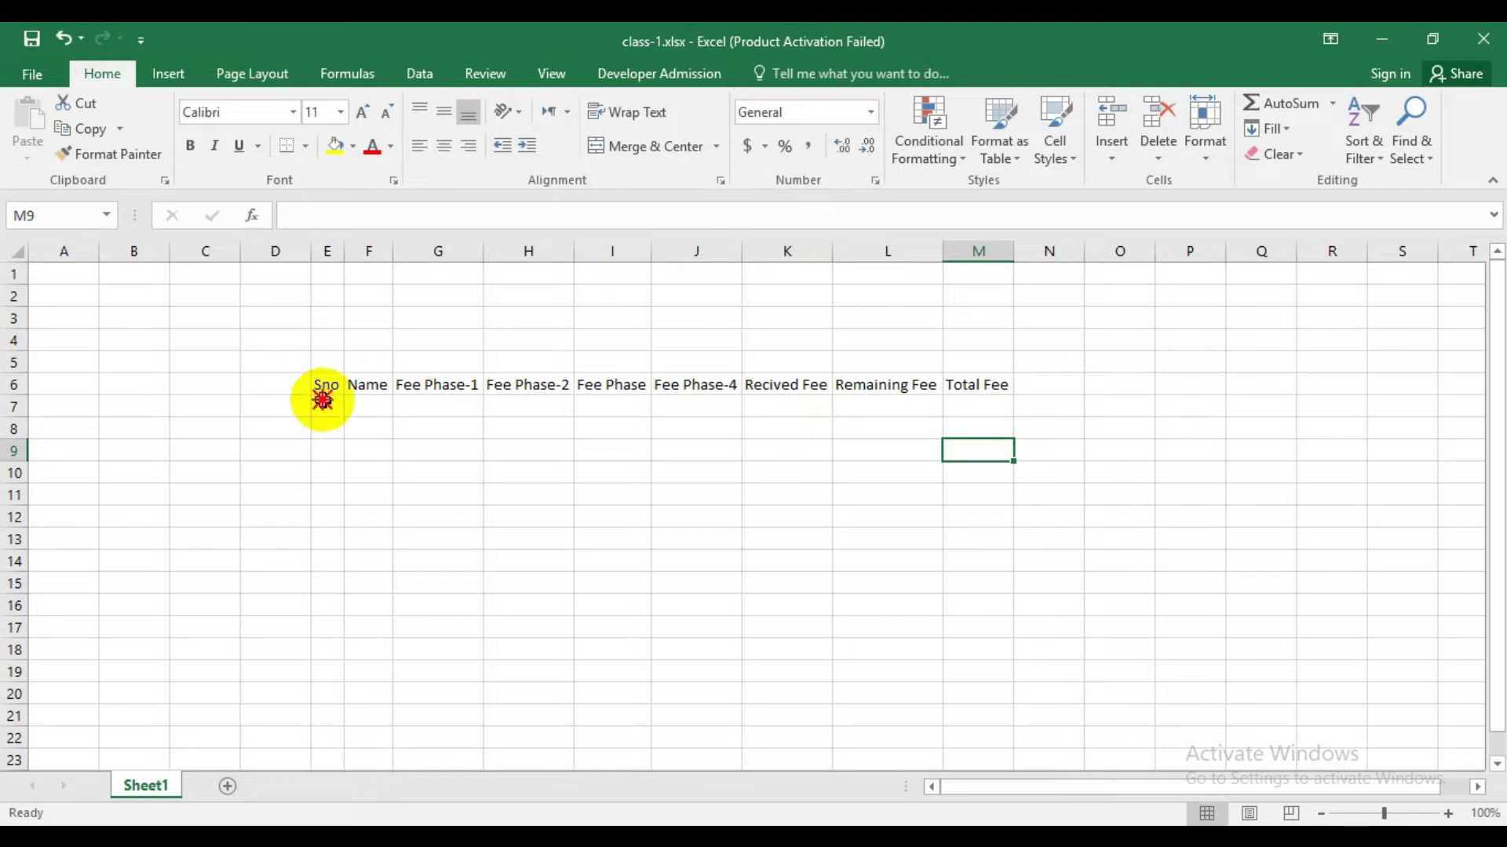
Enter the serial numbers 1, 2 and 3 in cells E7 to E9 under Sno.
left_click(325, 407)
type("1")
key("Return")
type("2")
key("Return")
type("3")
key("Return")
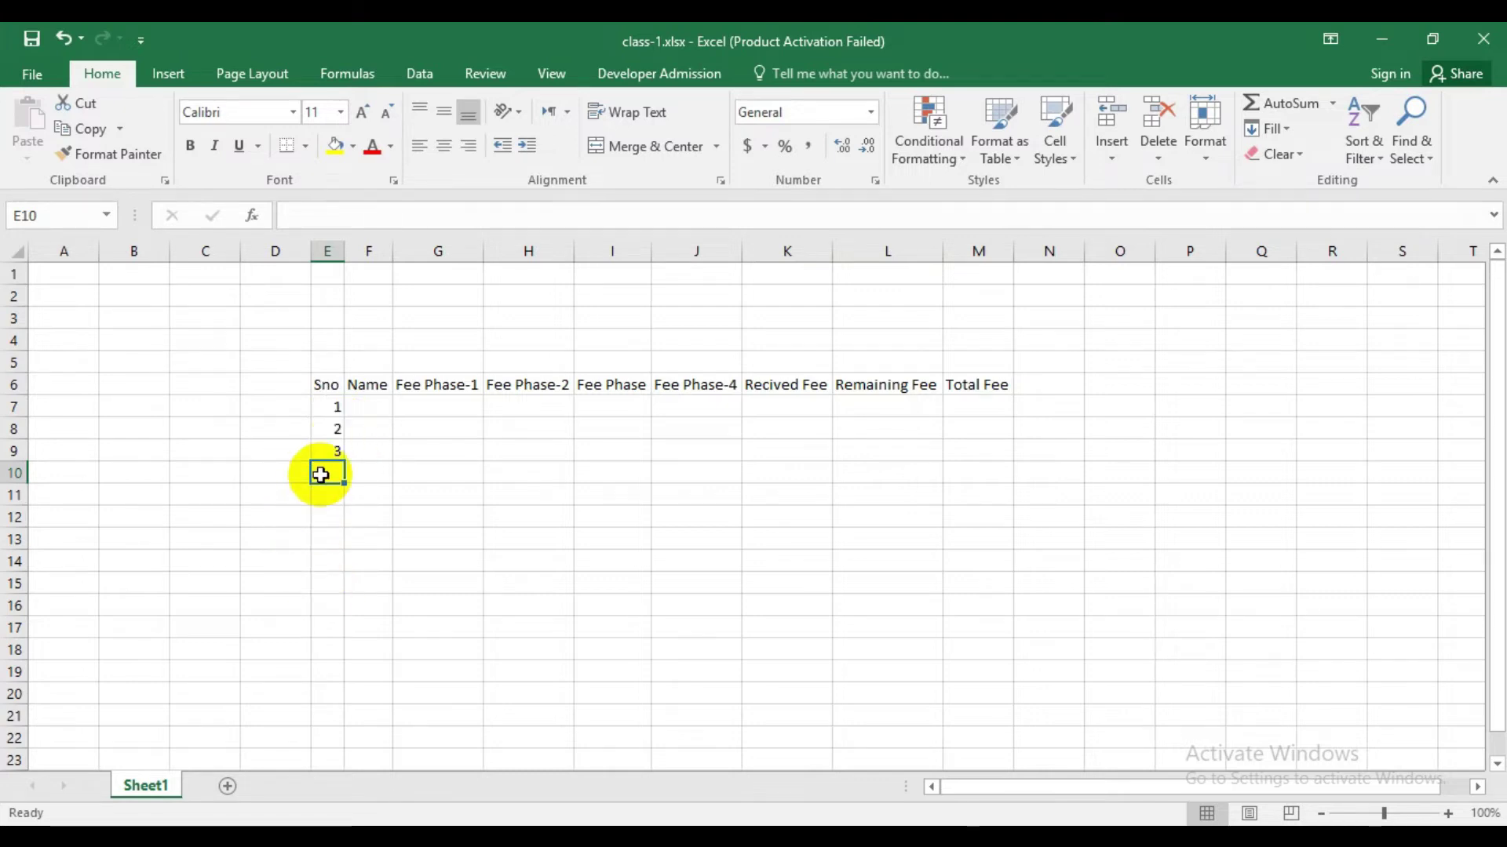
Extend the serial number series from cells E8:E9 down to 10 in row 16.
left_click(335, 430)
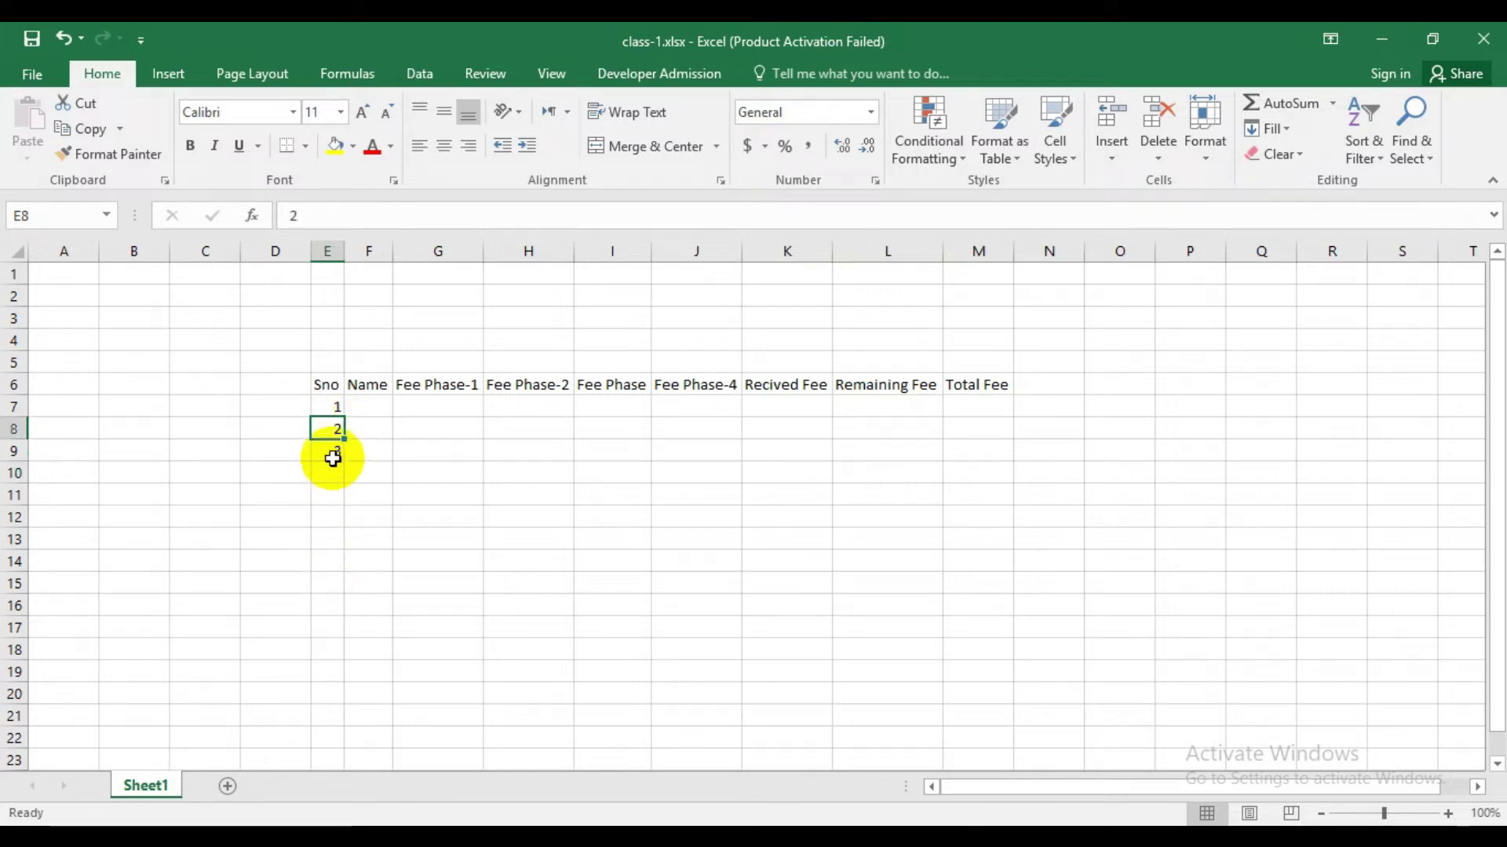
left_click(333, 459, "shift")
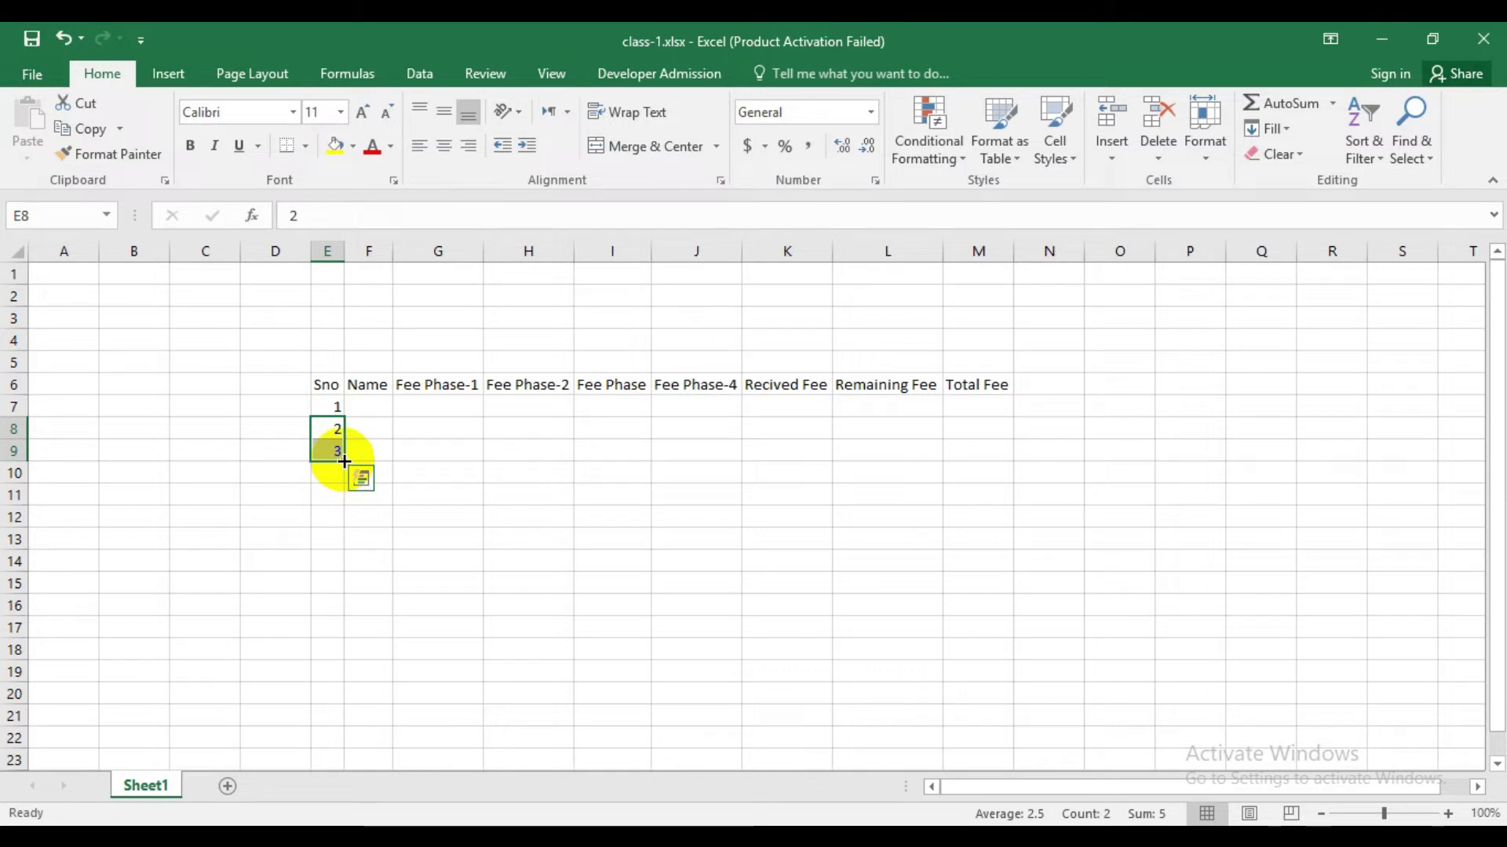
left_click_drag(344, 458, 339, 614)
left_click(397, 512)
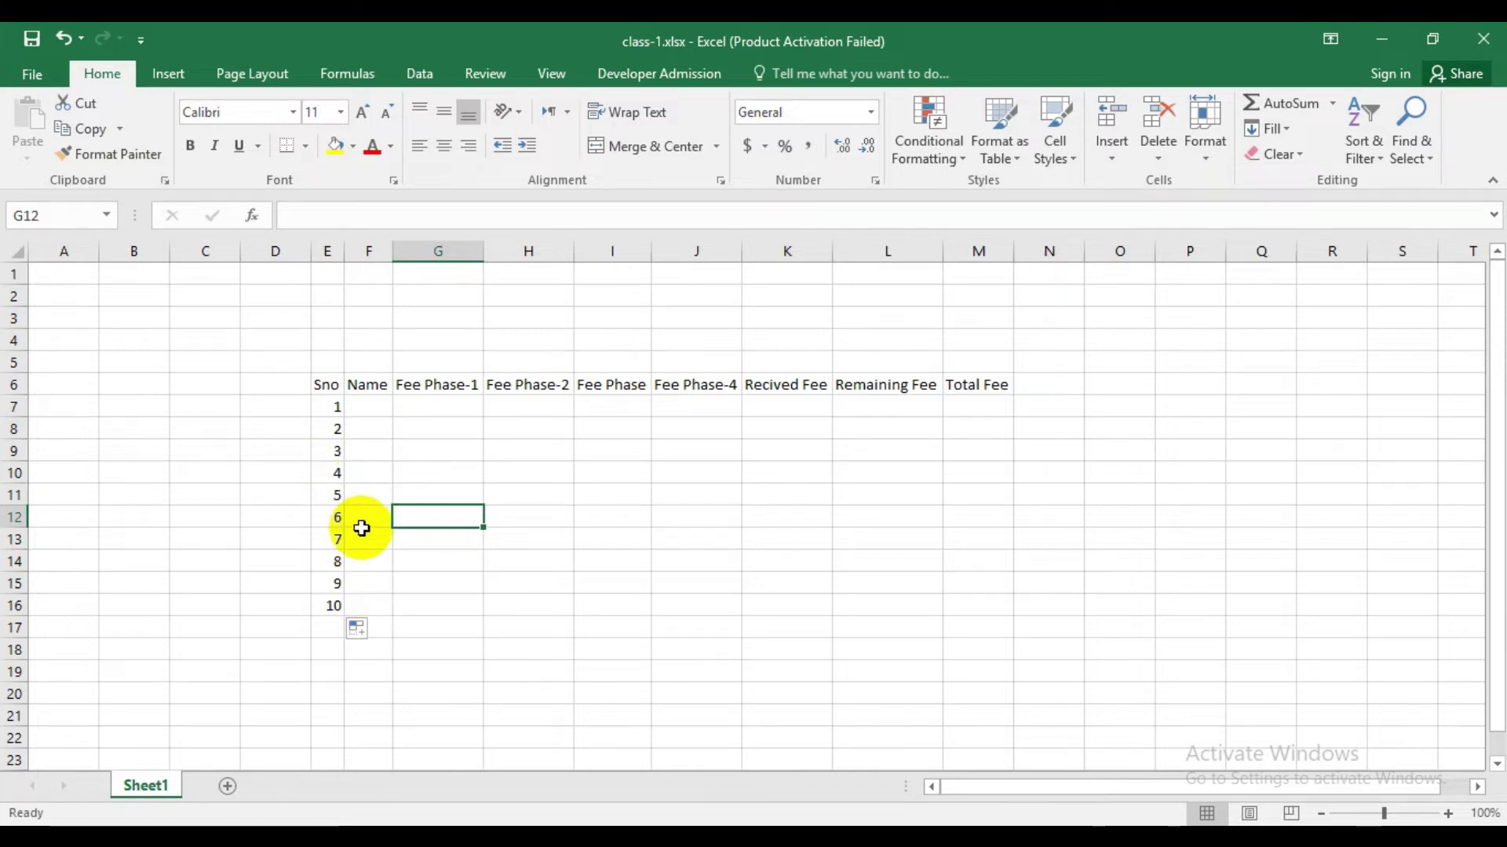
Enter the first three students' names in cells F7 to F9 and autofit column F to them.
left_click(363, 407)
type("Asad")
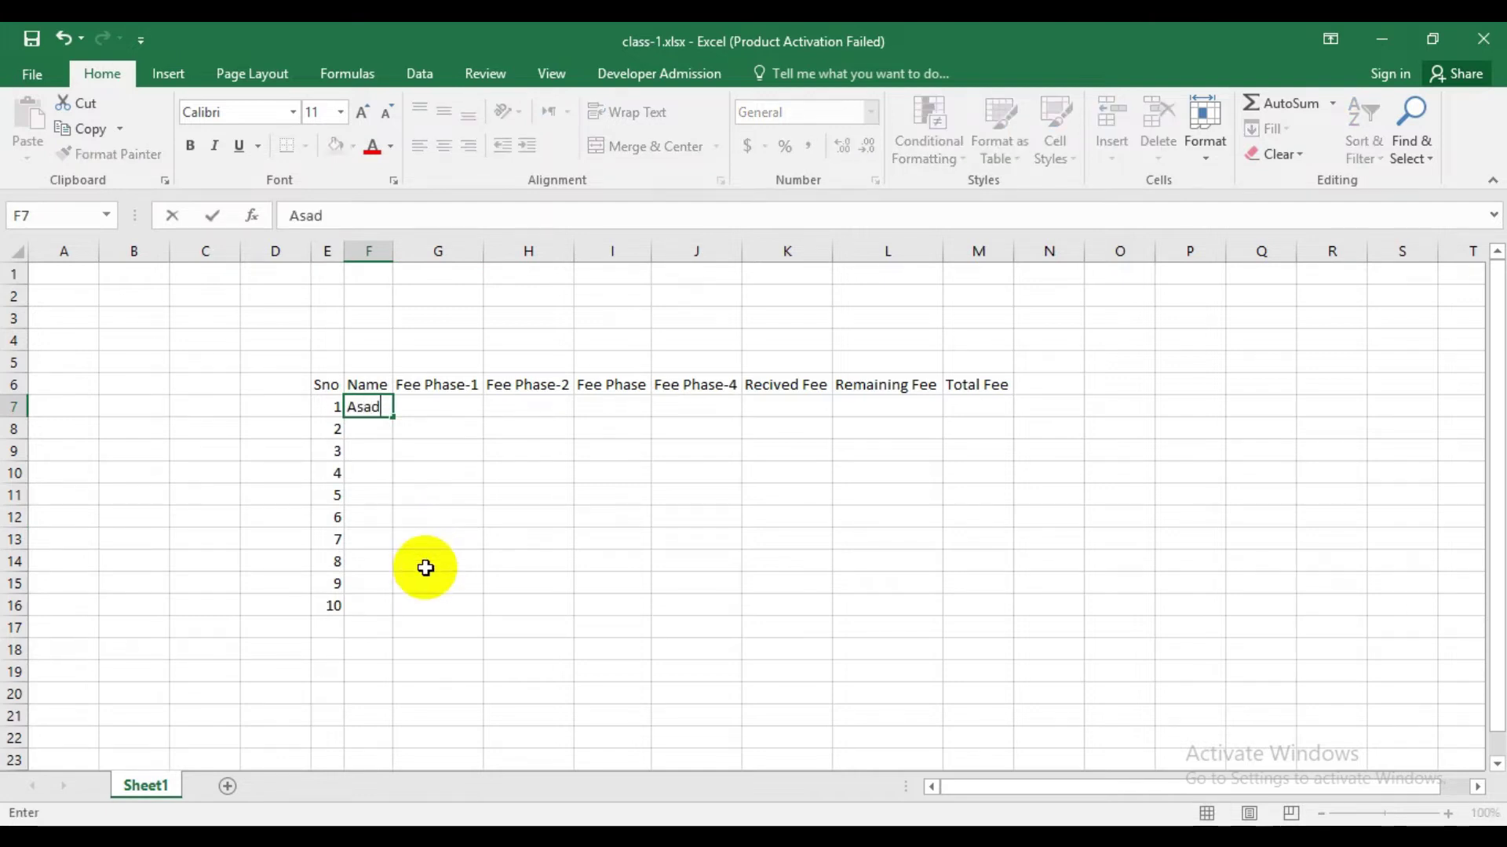
key("Return")
type("Aqib")
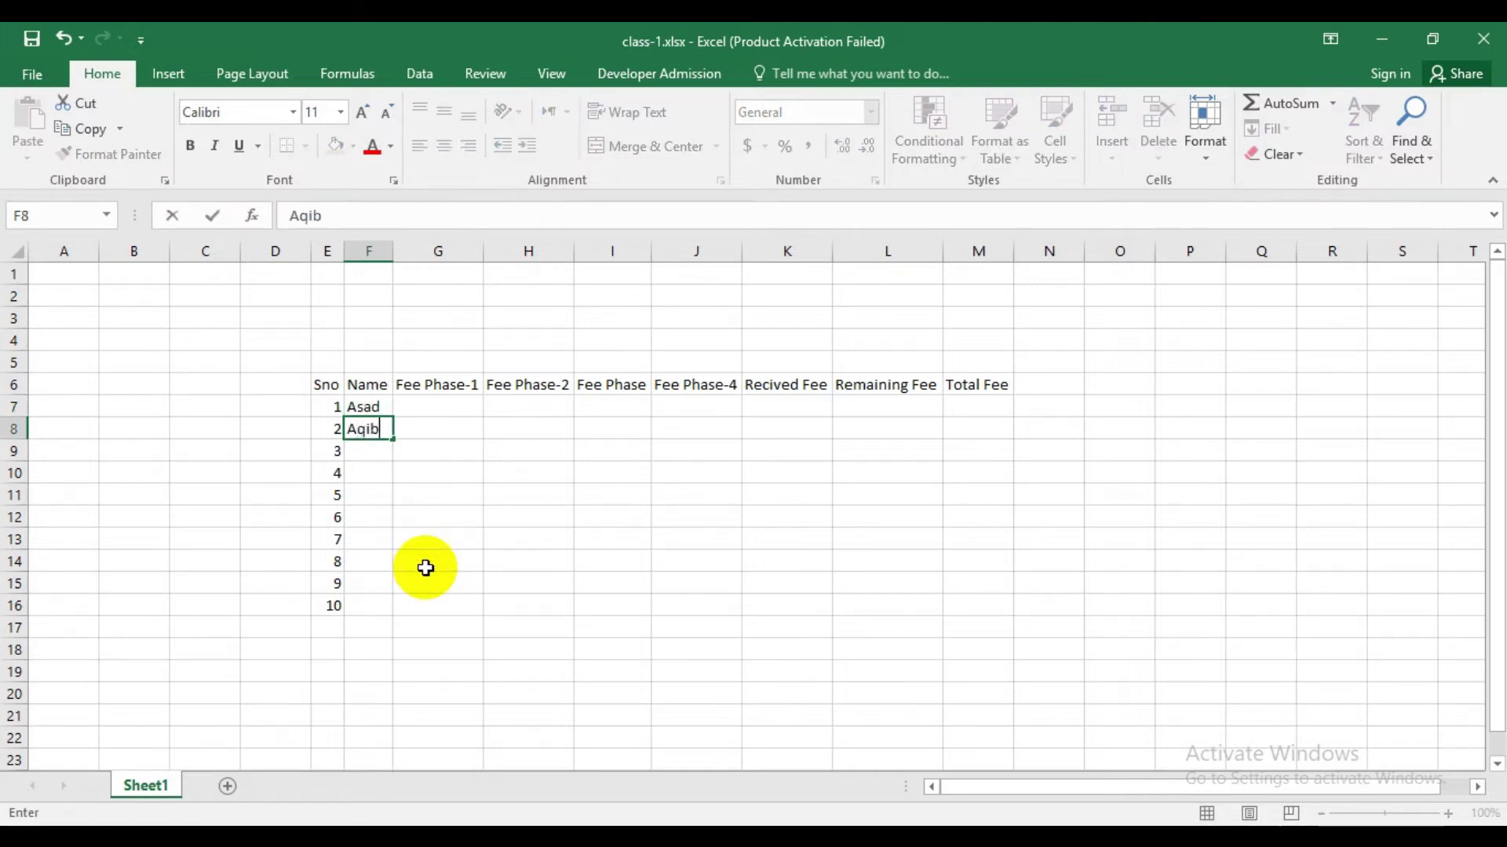
key("Return")
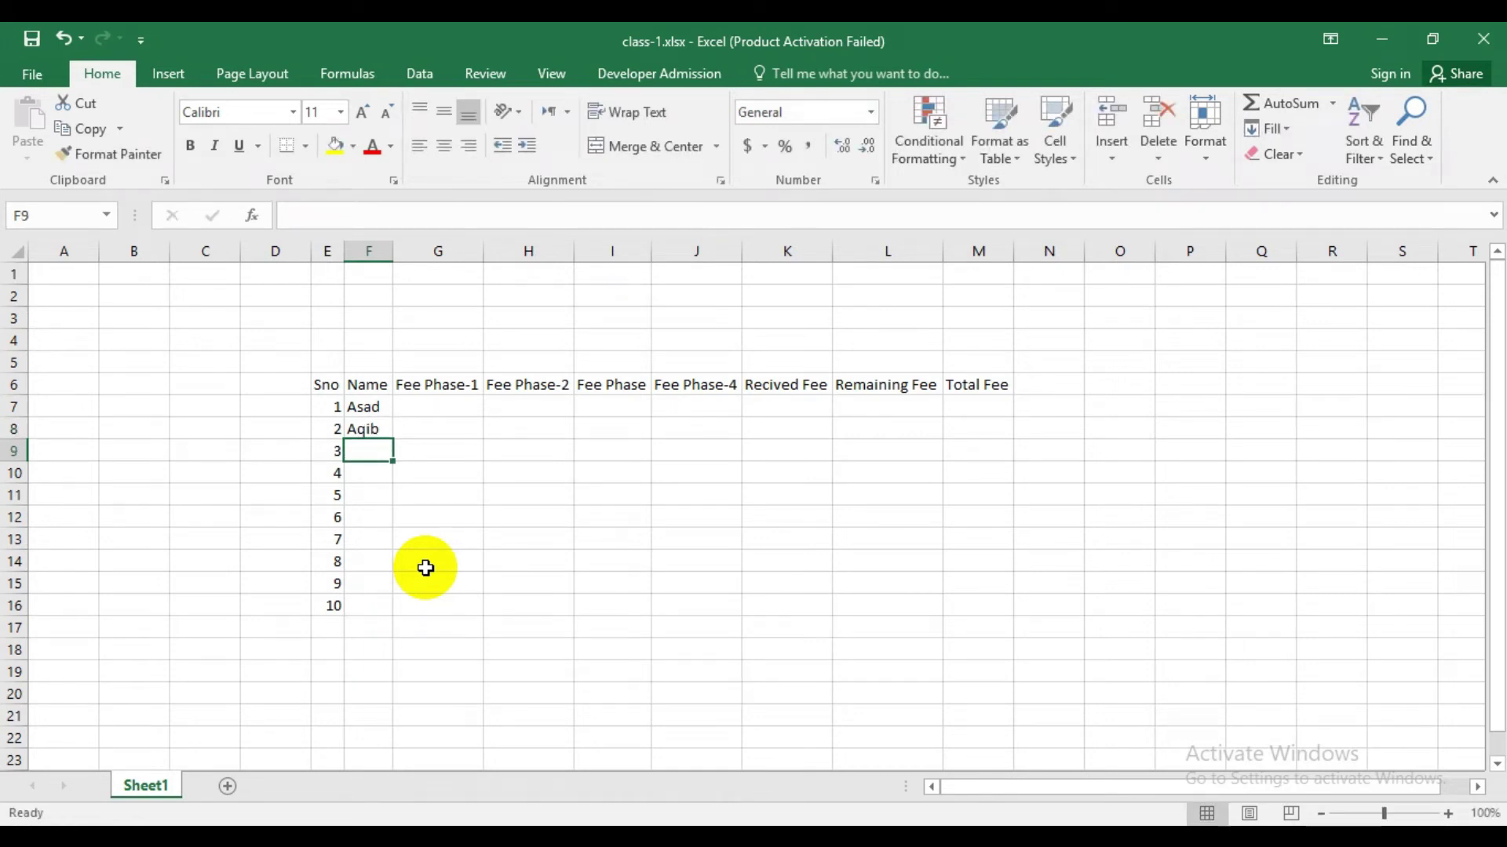
type("Abdullah")
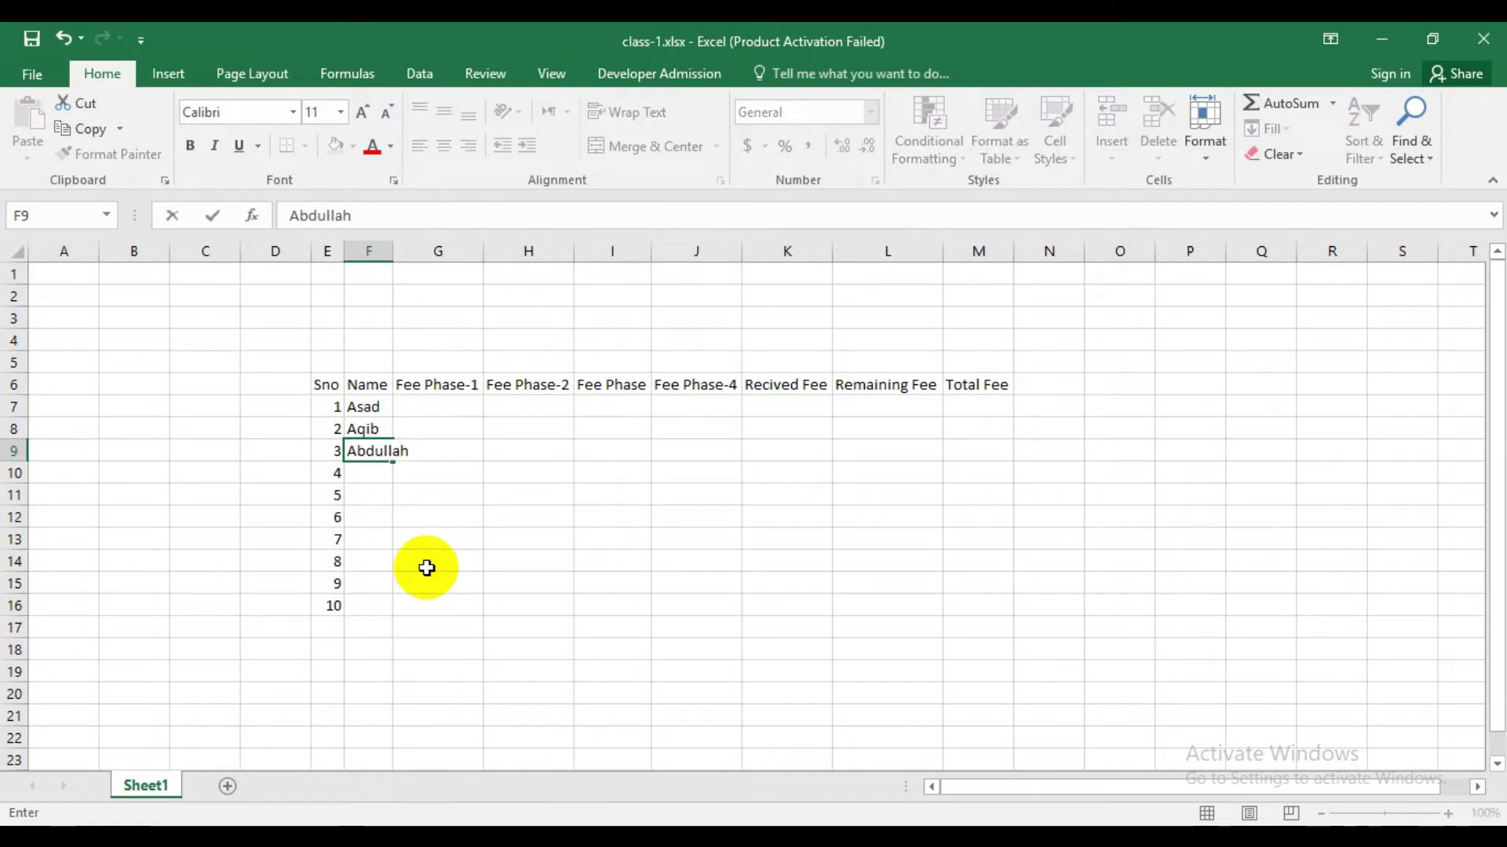
left_click(426, 567)
double_click(395, 251)
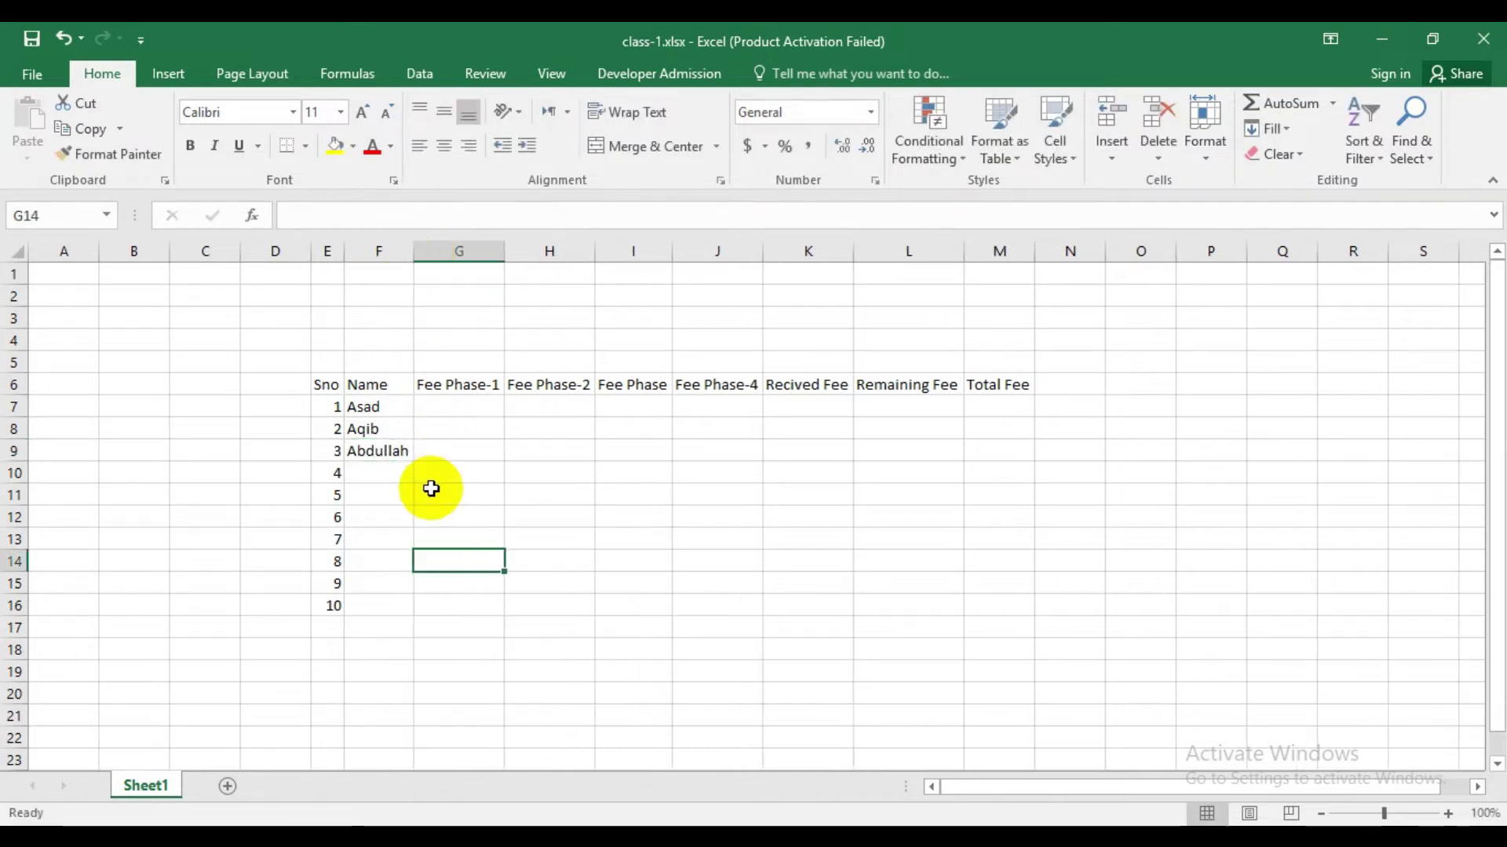
Insert a new column before Fee Phase-1 and enter the header Course in cell G6.
left_click(377, 409)
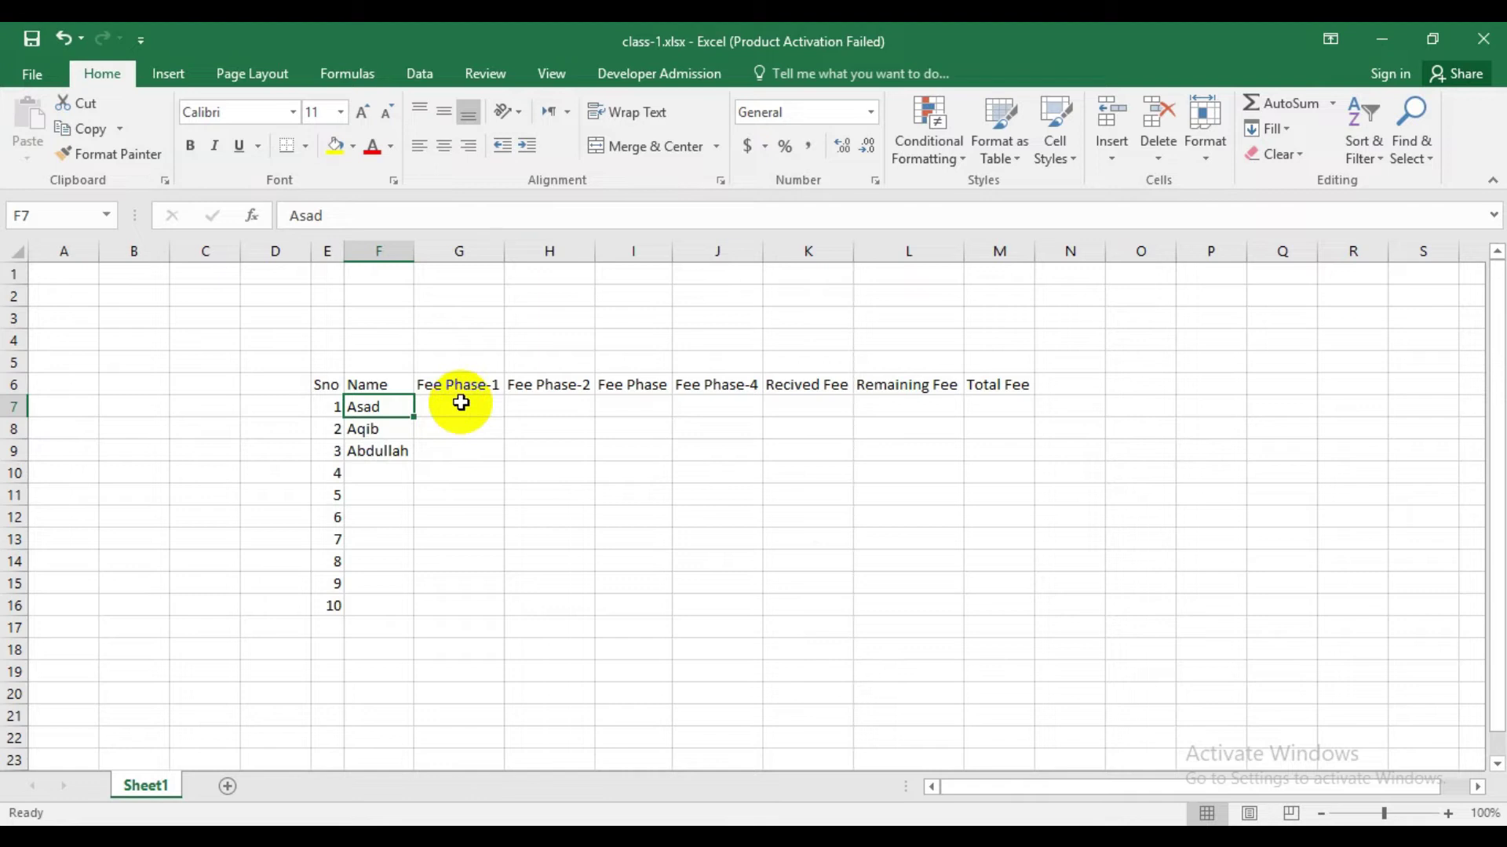
left_click(487, 468)
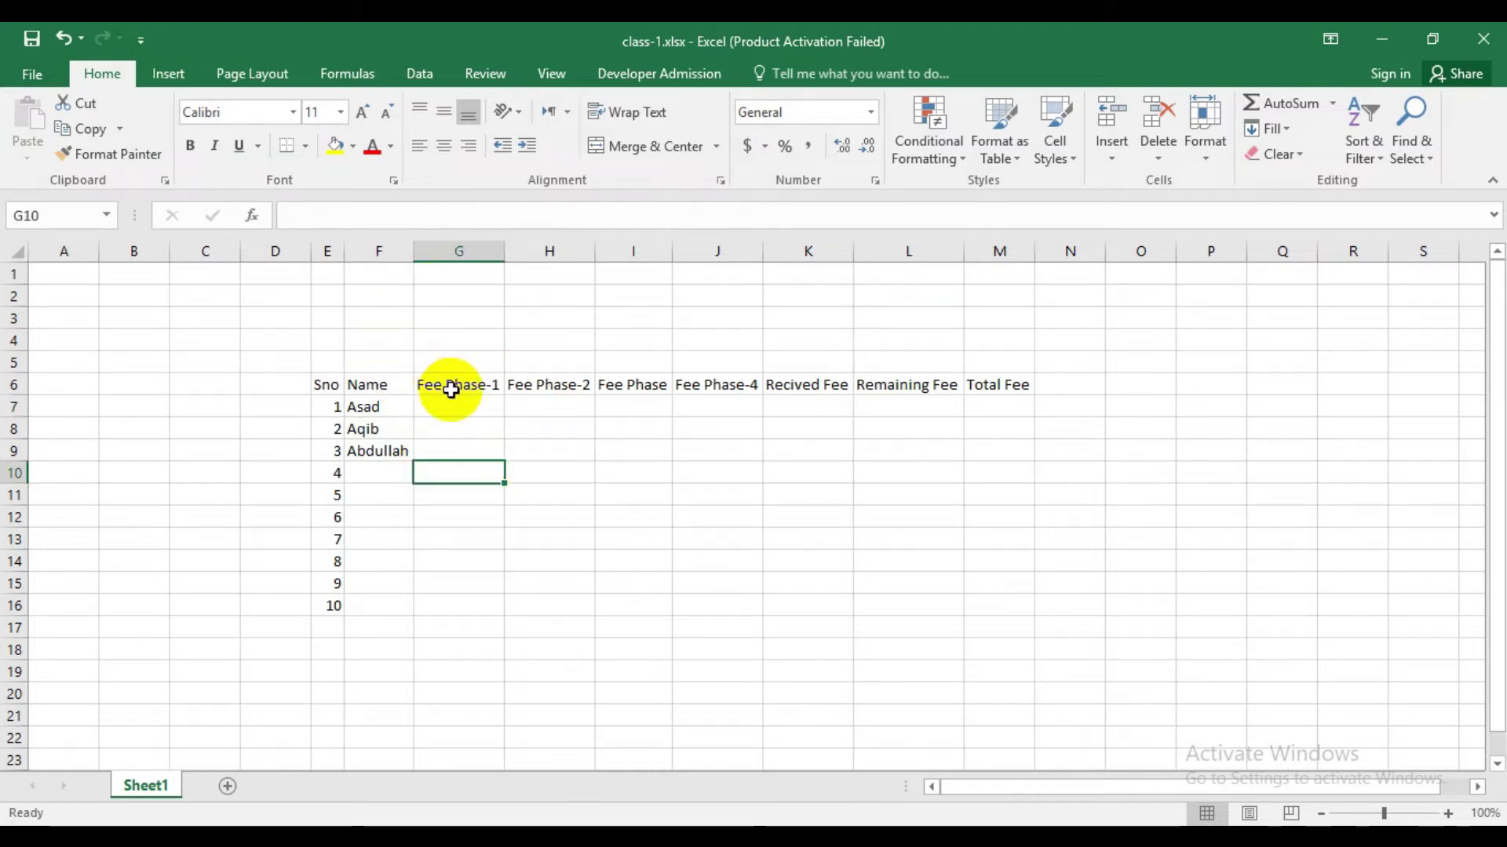
left_click(443, 248)
right_click(444, 250)
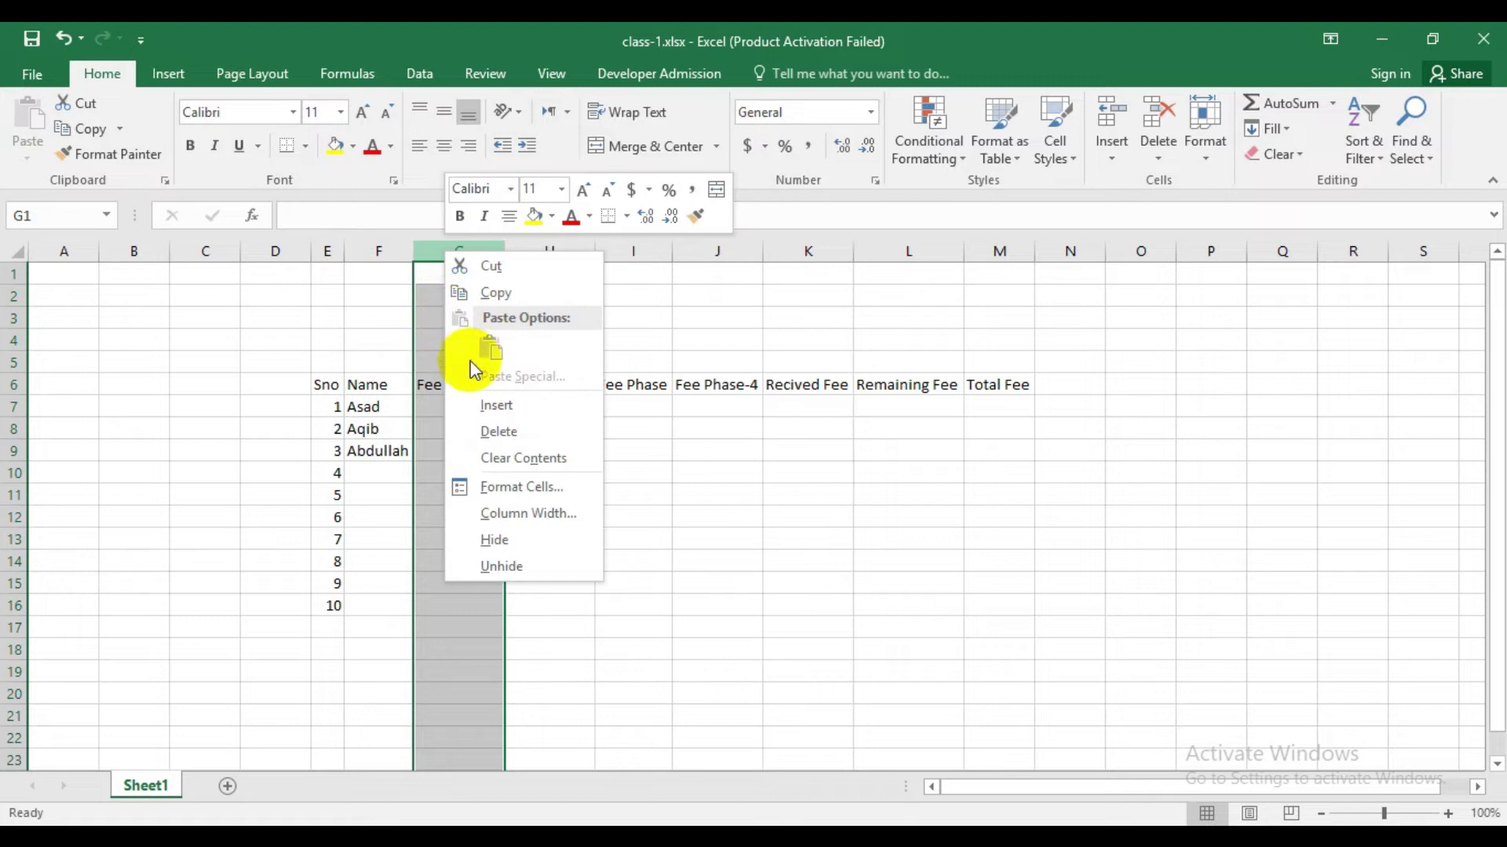
left_click(490, 407)
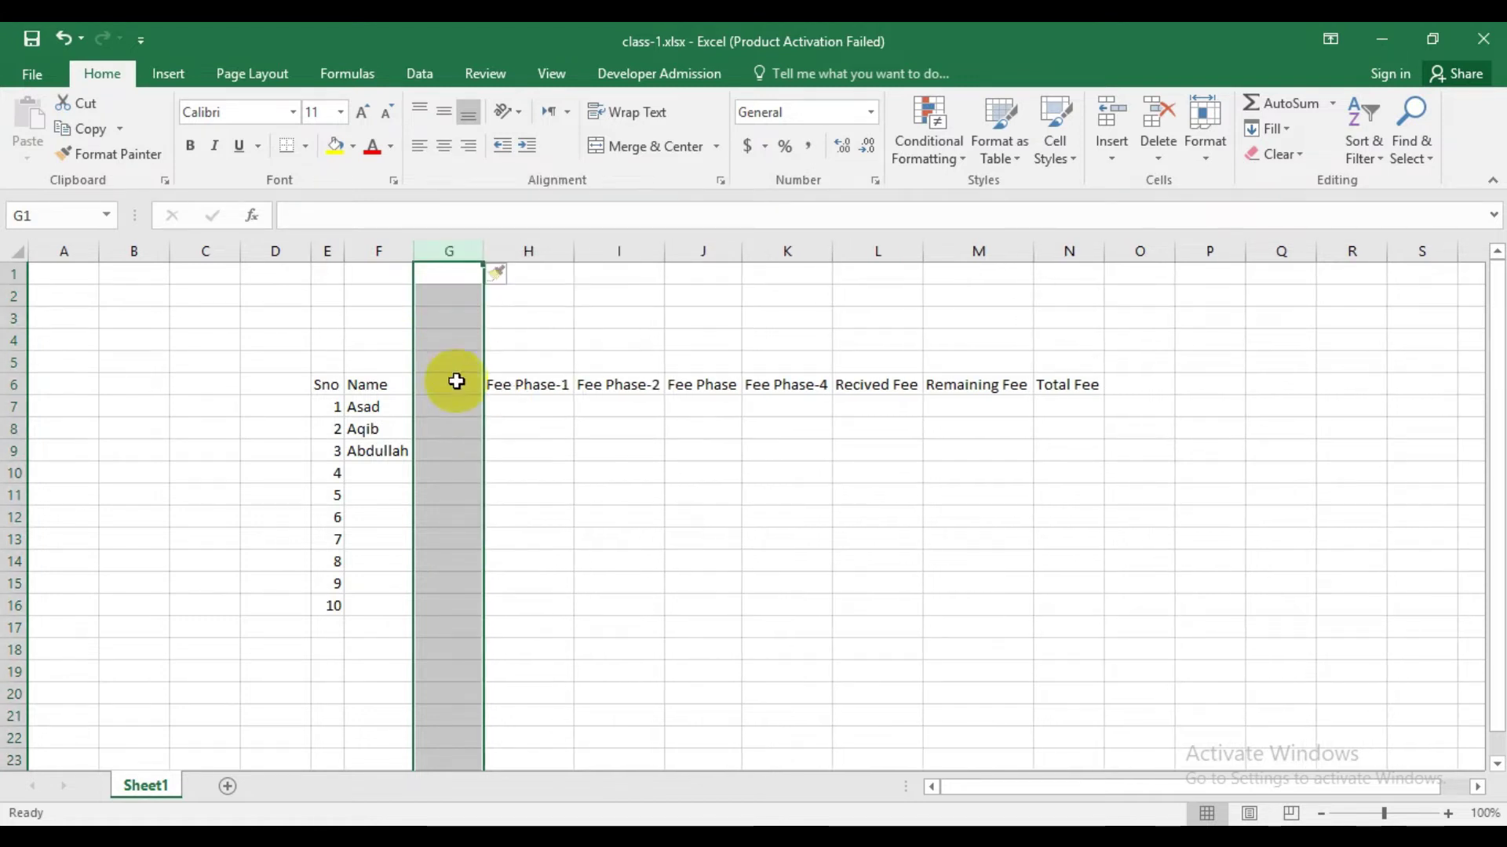
left_click(584, 558)
left_click(438, 386)
type("Course")
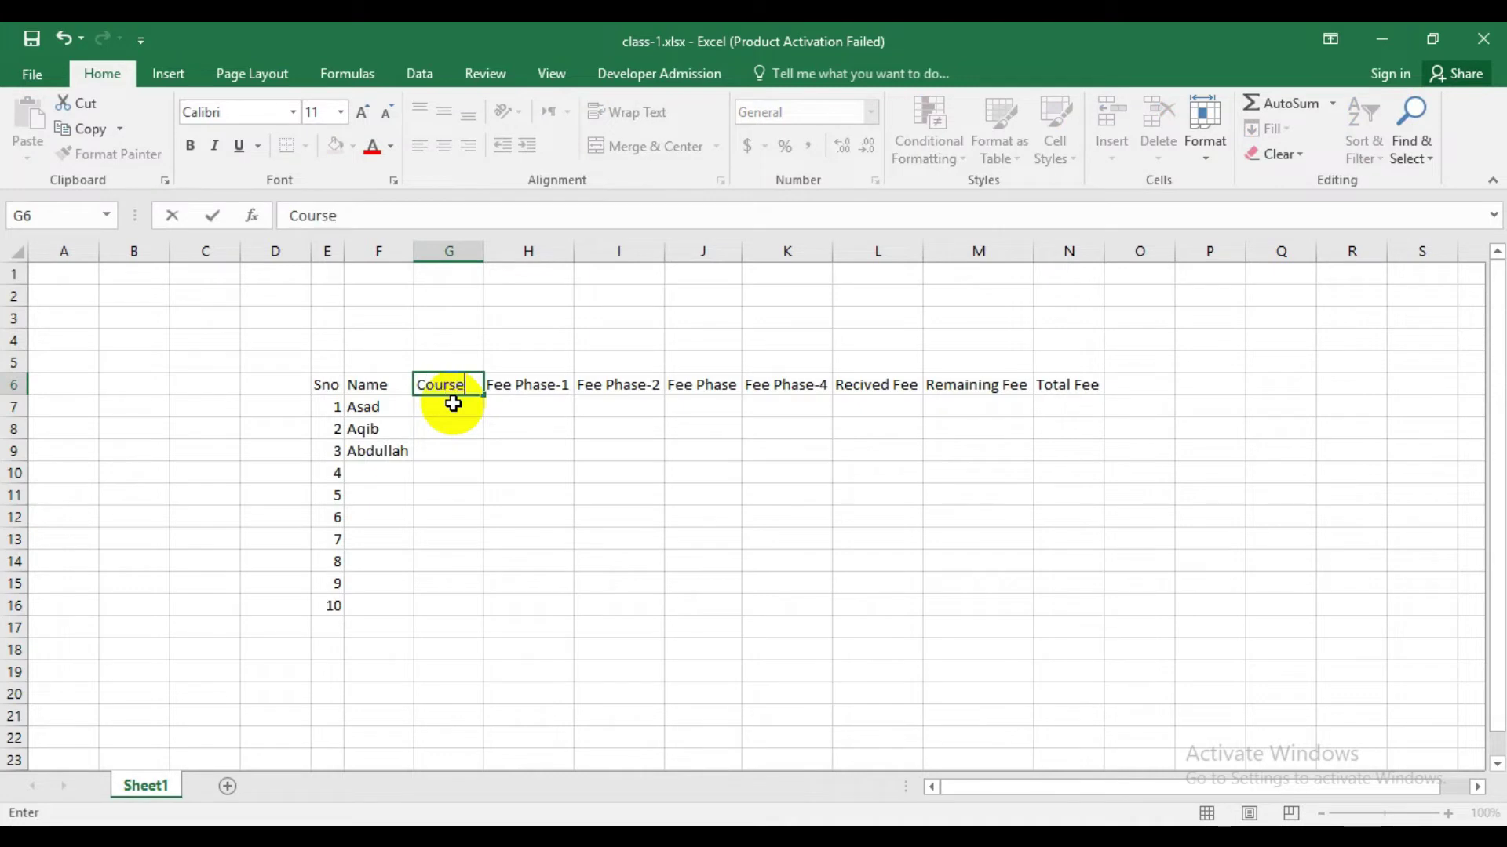
left_click(437, 452)
Enter Graphic Designing as the first student's course in G7 and autofit column G to its text.
left_click(364, 407)
left_click(447, 411)
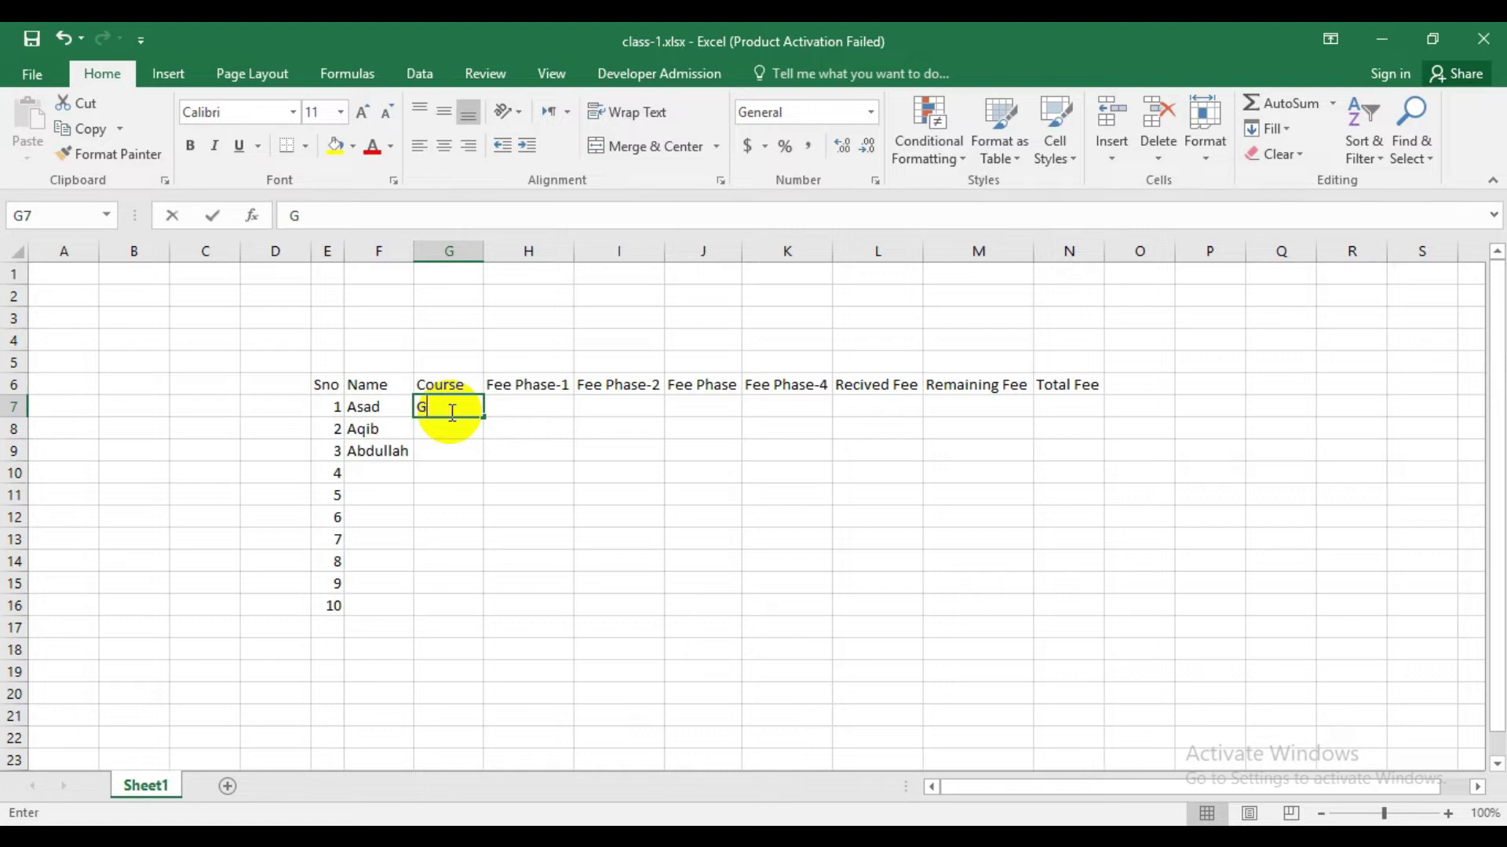
type("Graphic Designin")
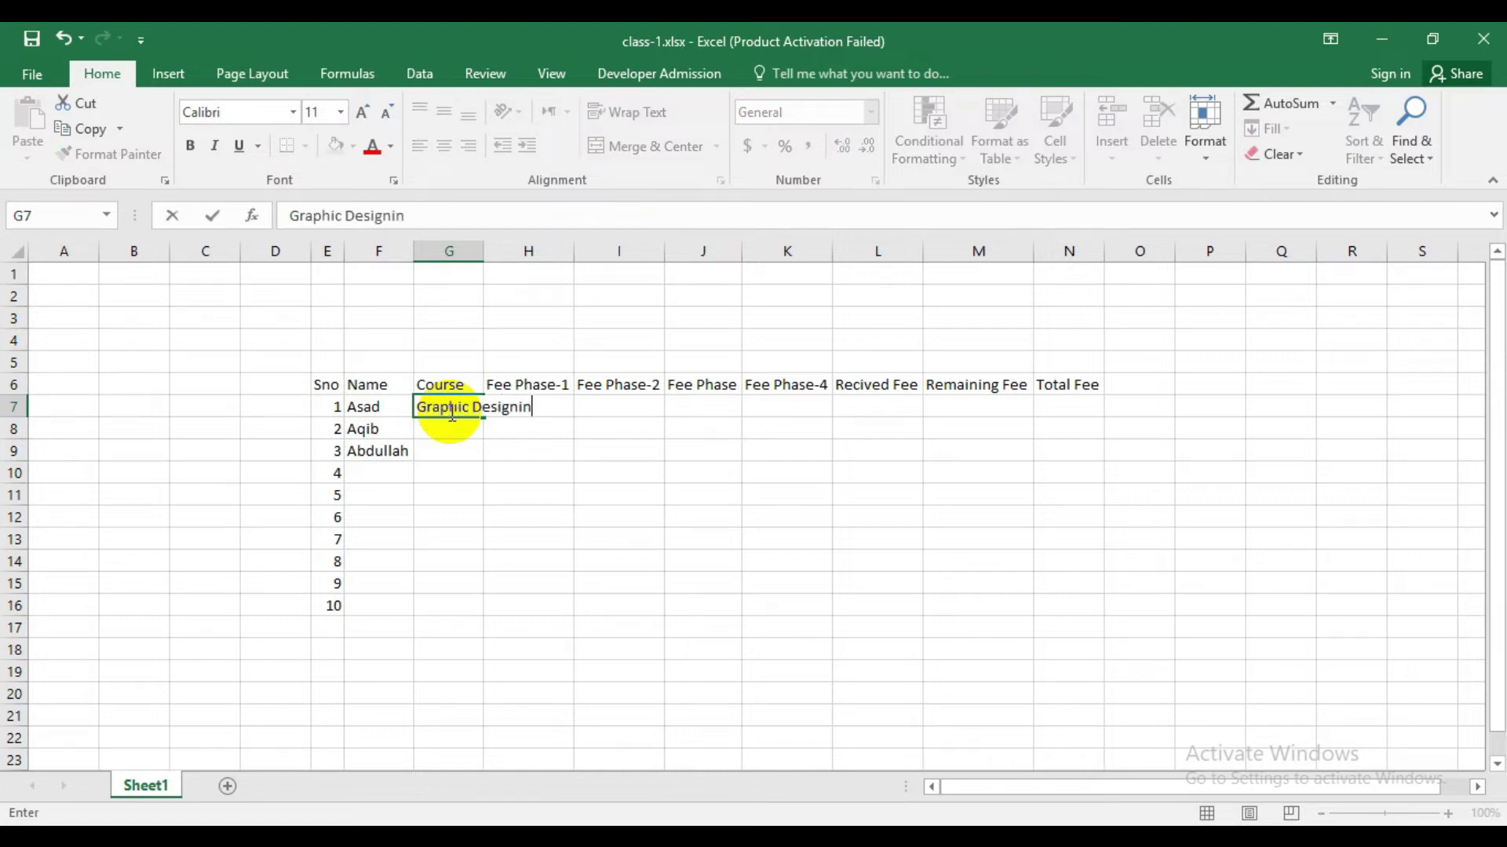
type("g")
left_click(600, 532)
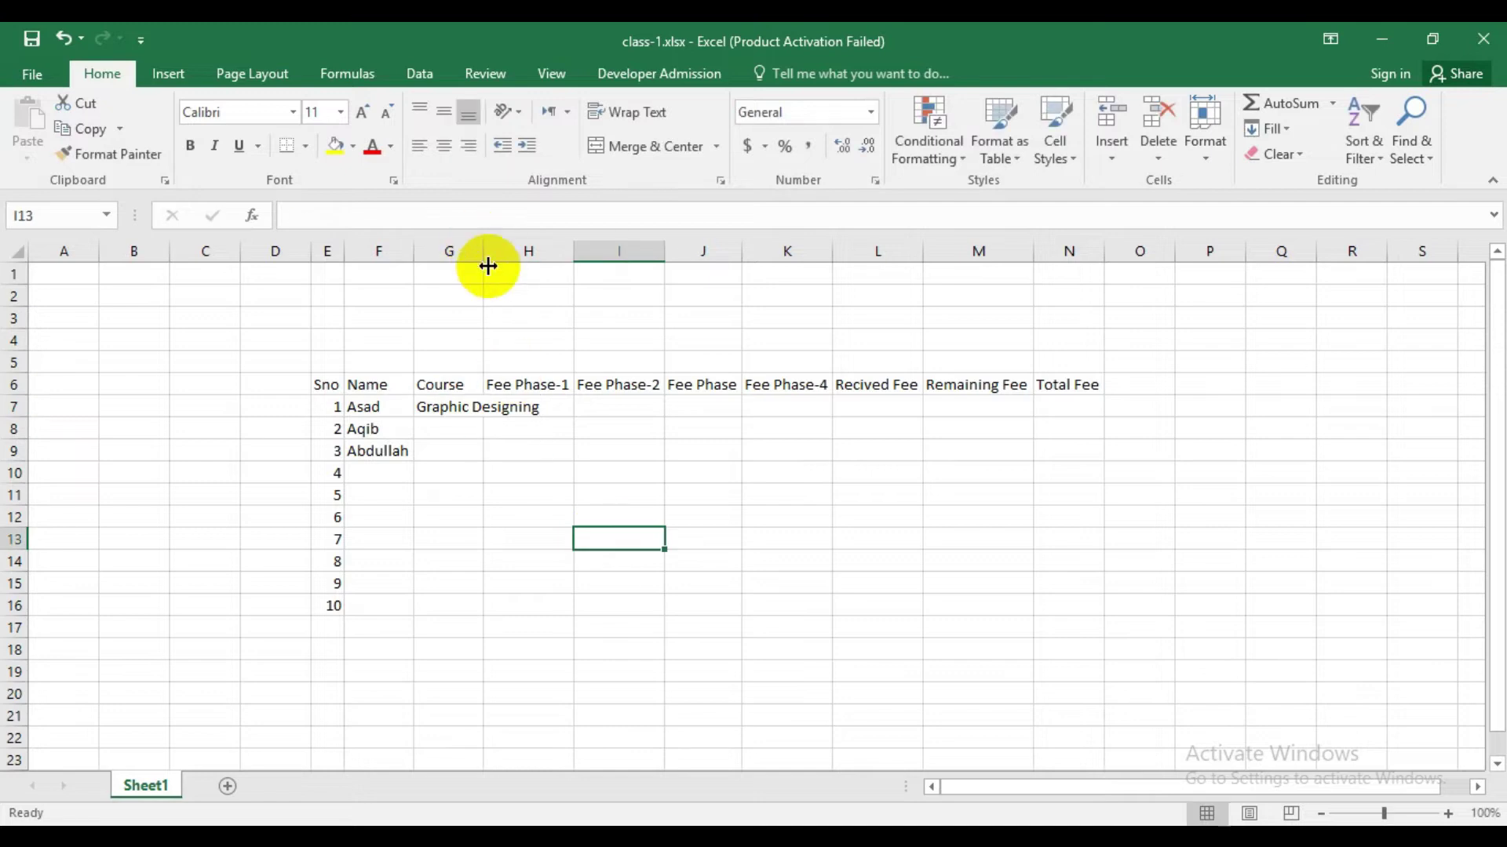
double_click(484, 252)
left_click(510, 404)
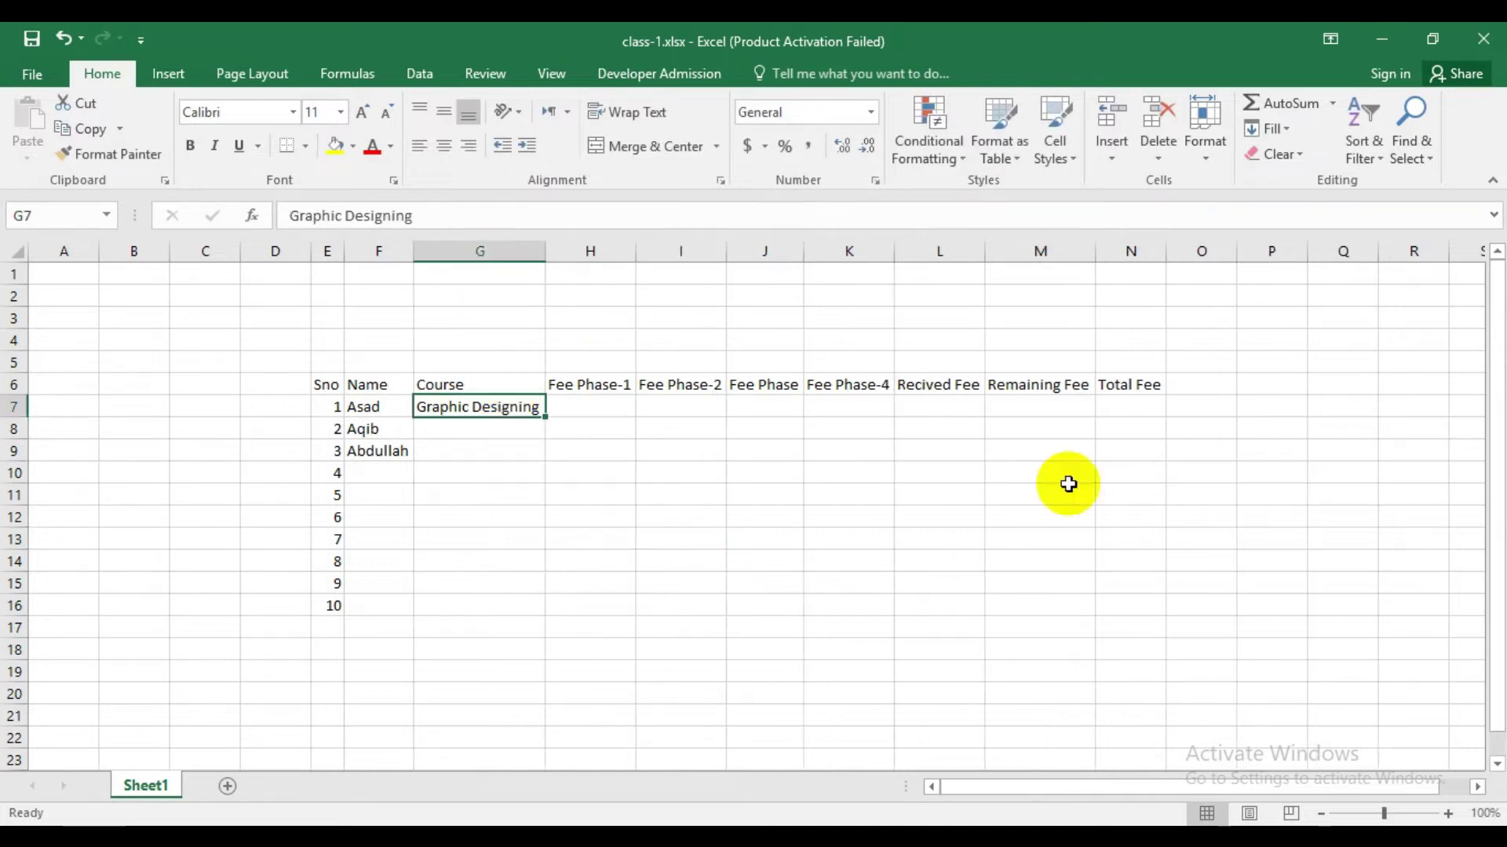
Enter 8000 as the first student's total fee in cell N7.
left_click(1143, 405)
type("8000")
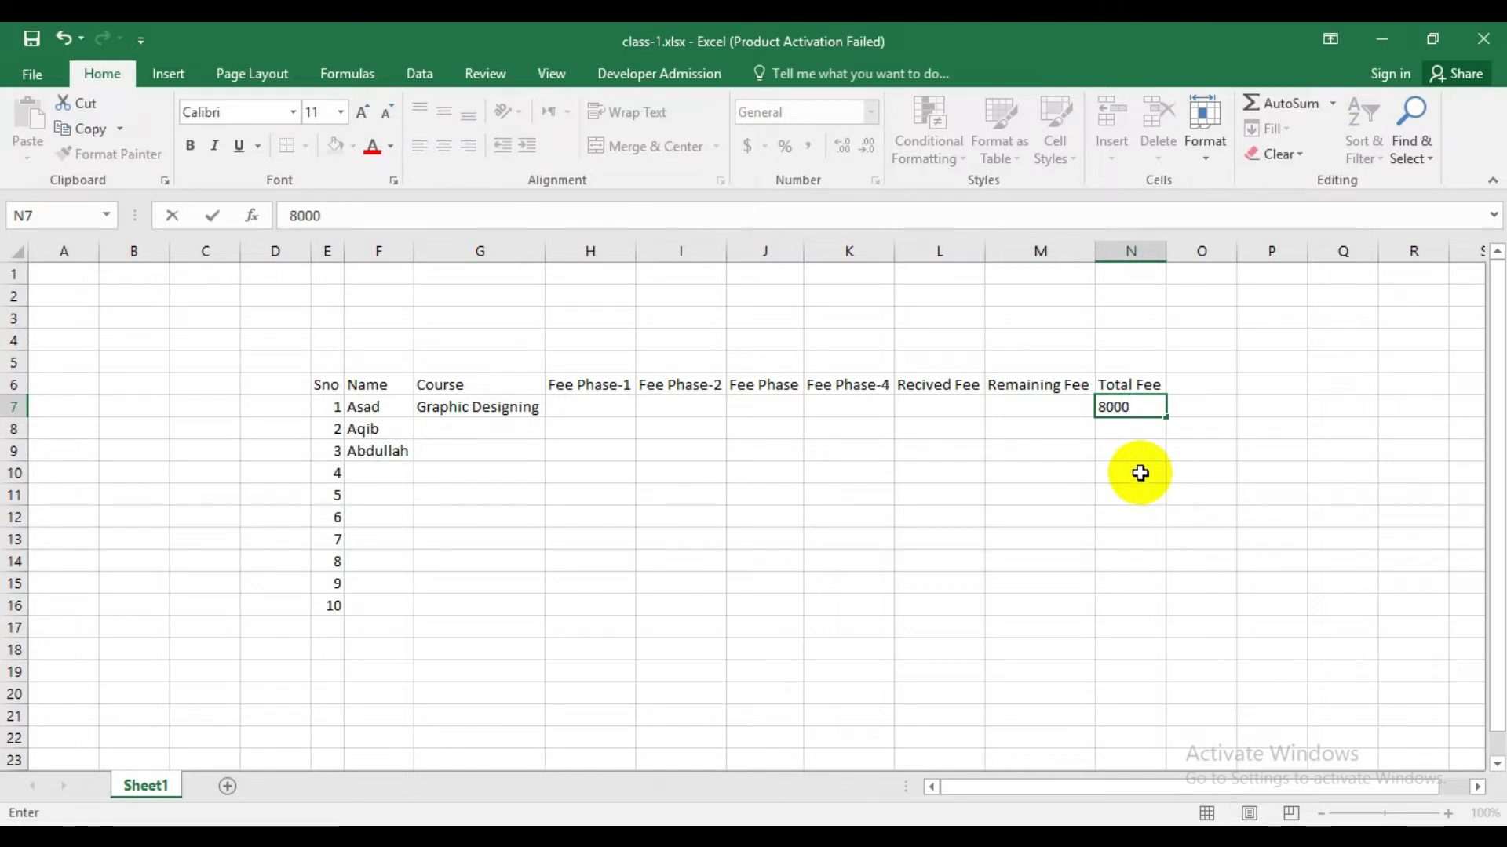
left_click(1147, 474)
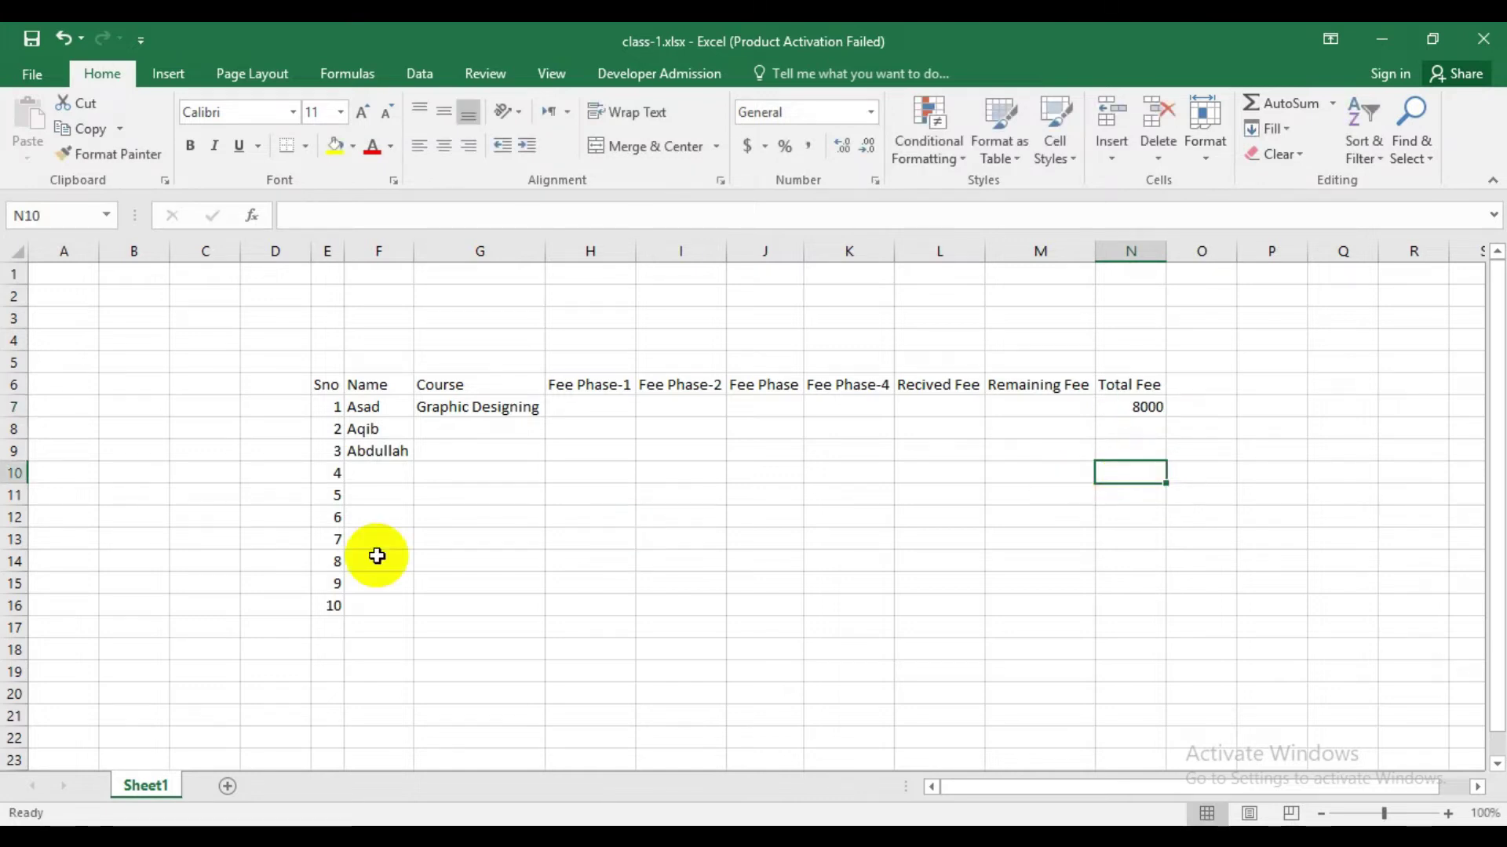
Enter the course Microsoft Excel in G8 and the total fee 6000 in N8 for the second student.
left_click(465, 430)
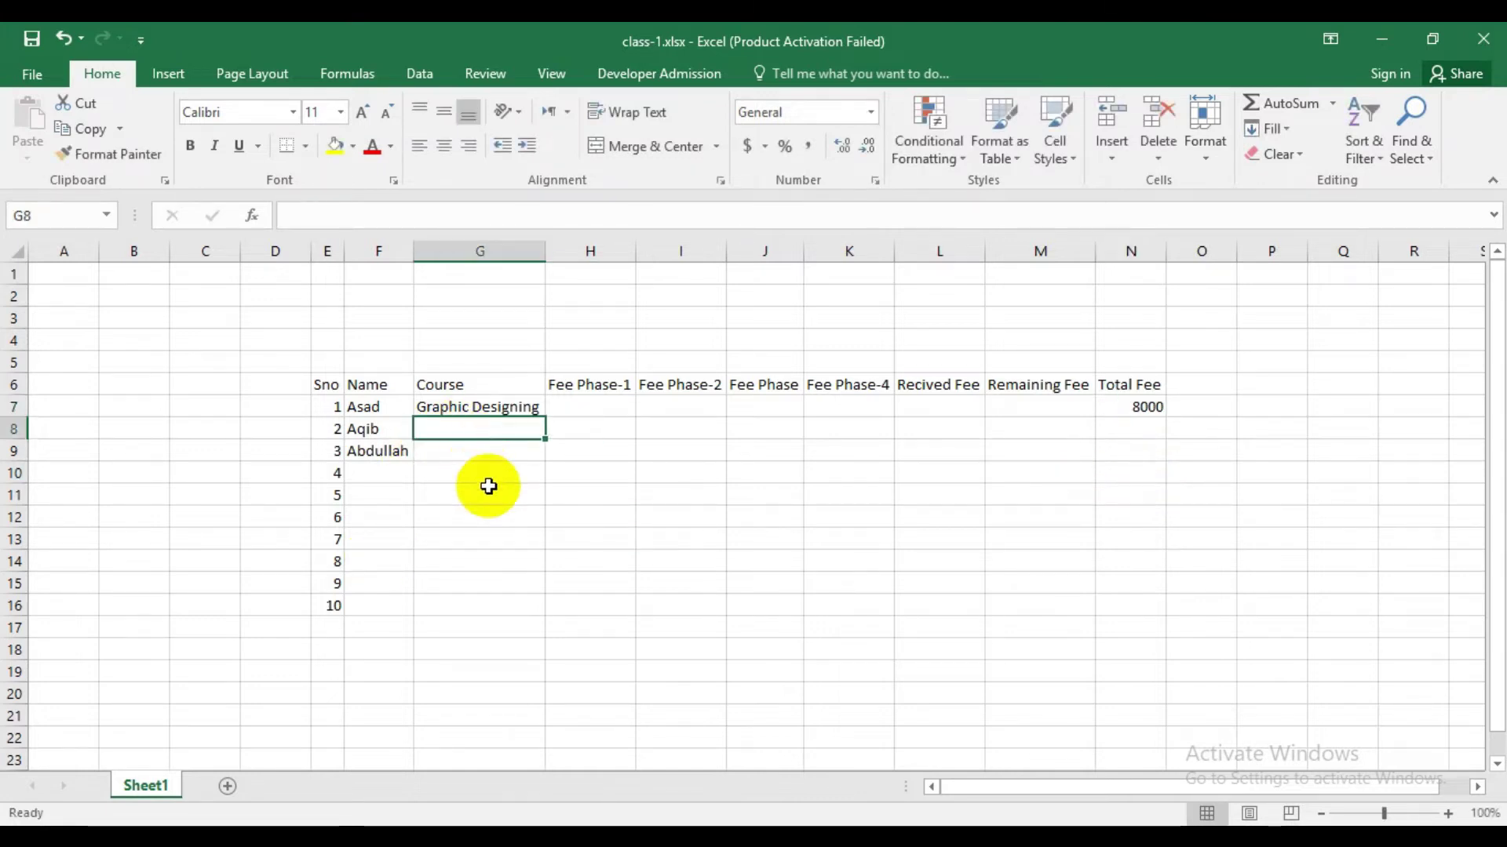
type("Microso")
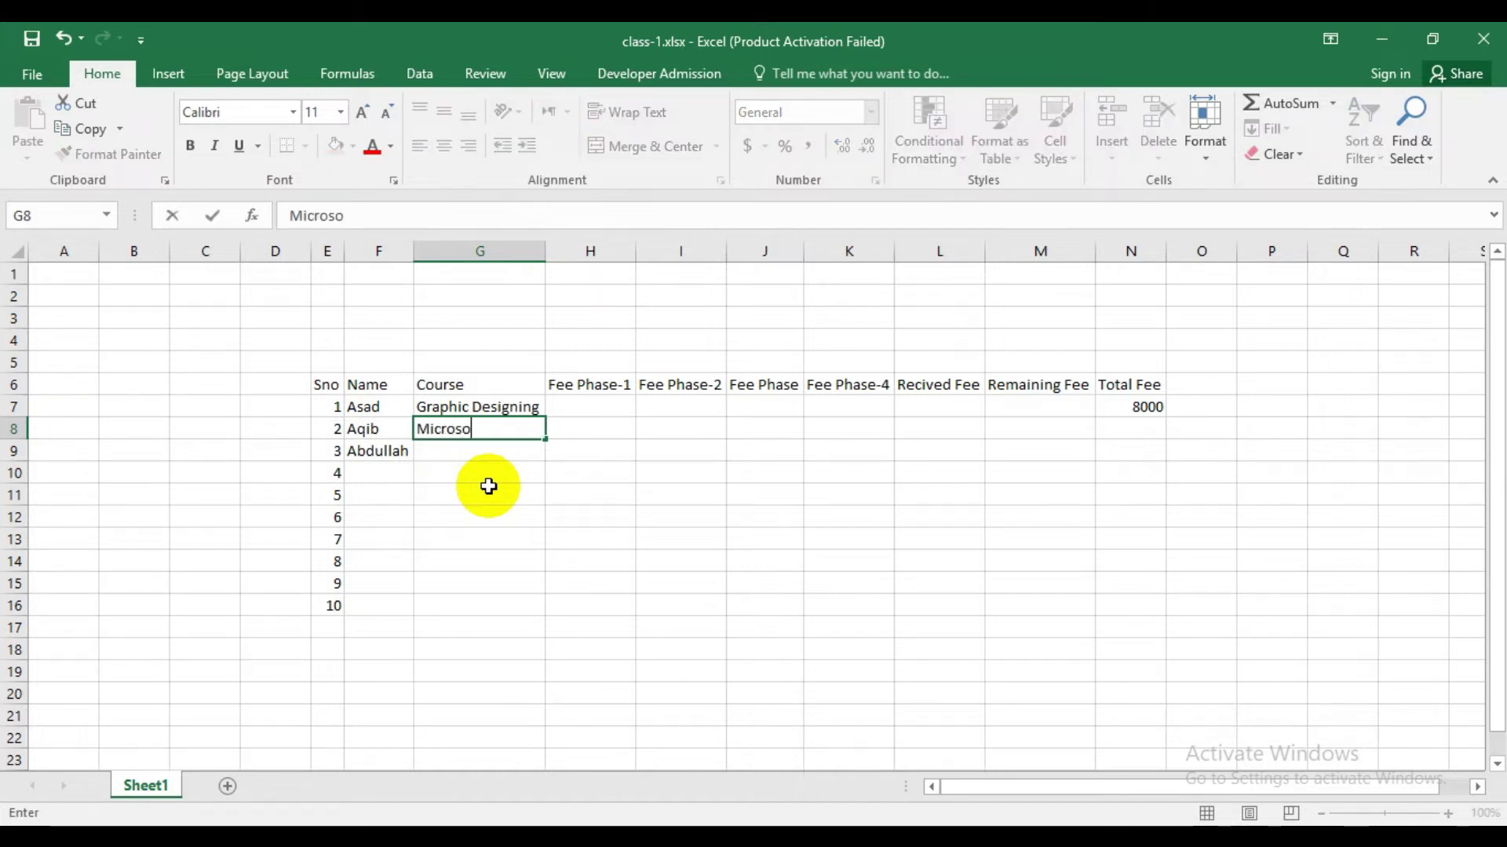
type("ft Excel")
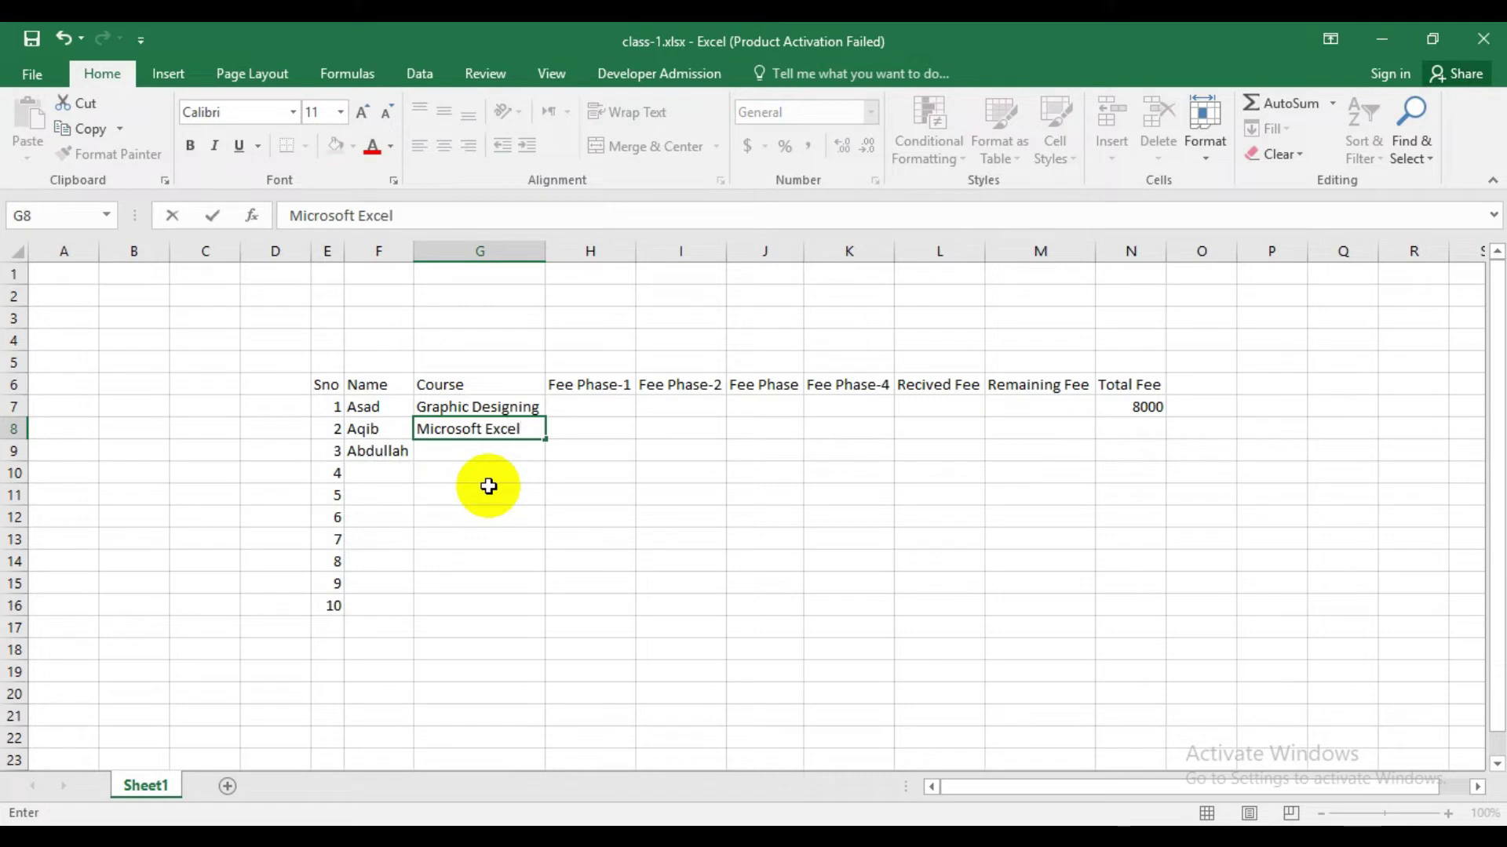
left_click(501, 539)
left_click(475, 426)
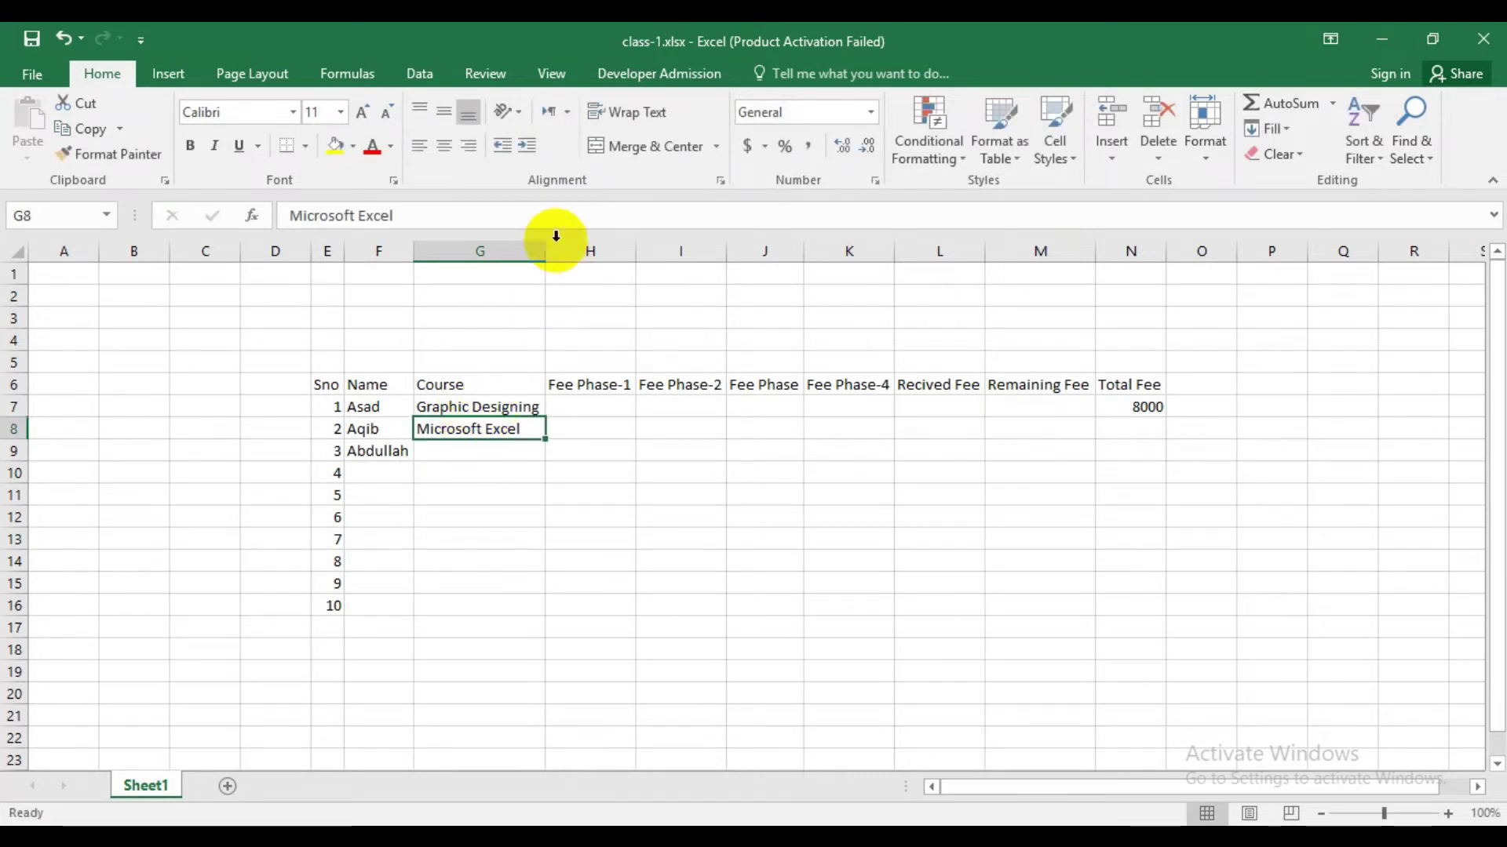
left_click(1152, 436)
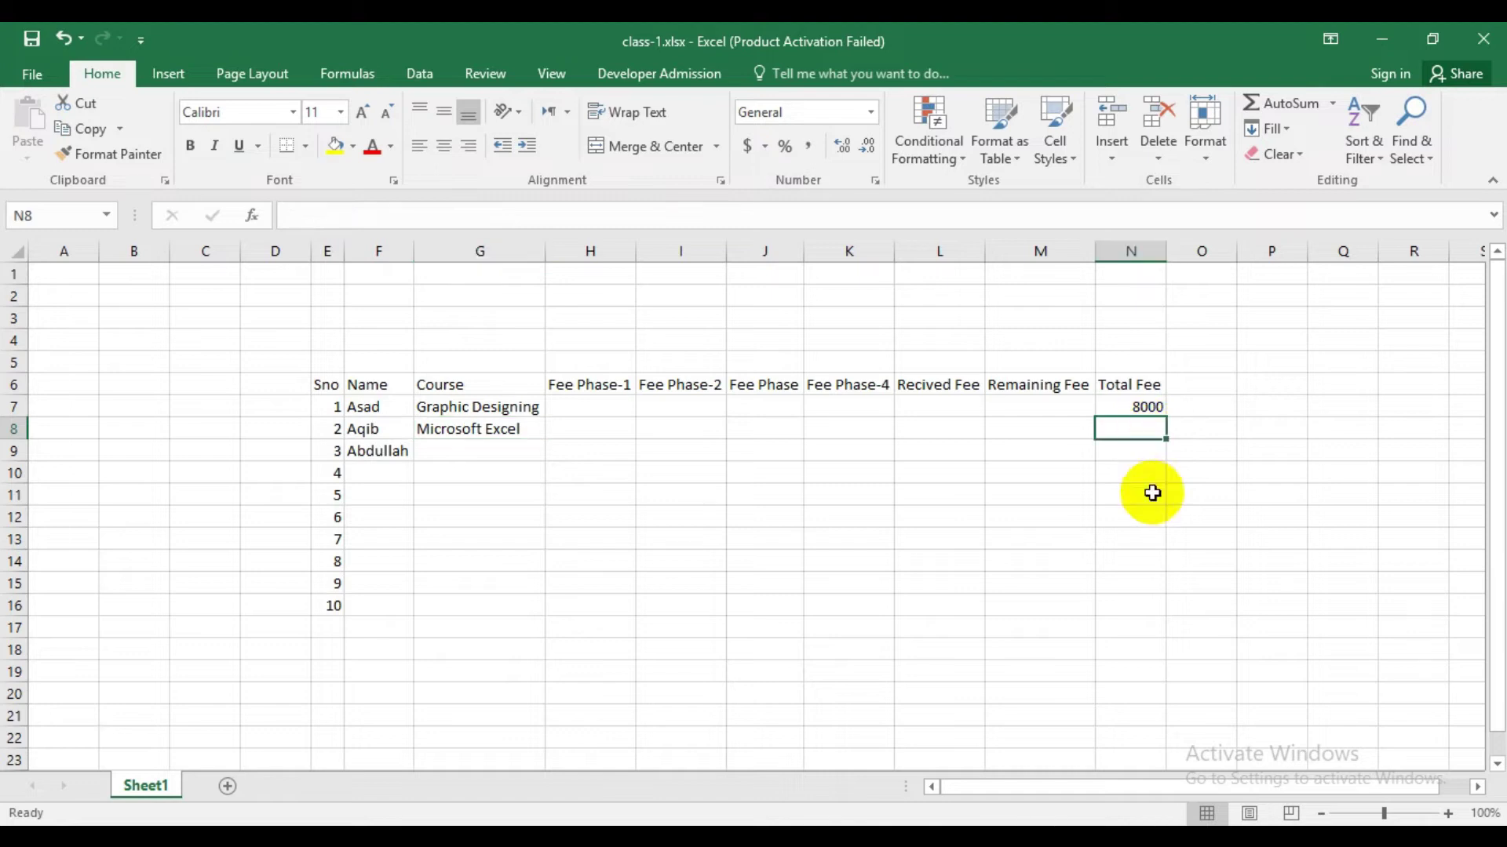
type("6000")
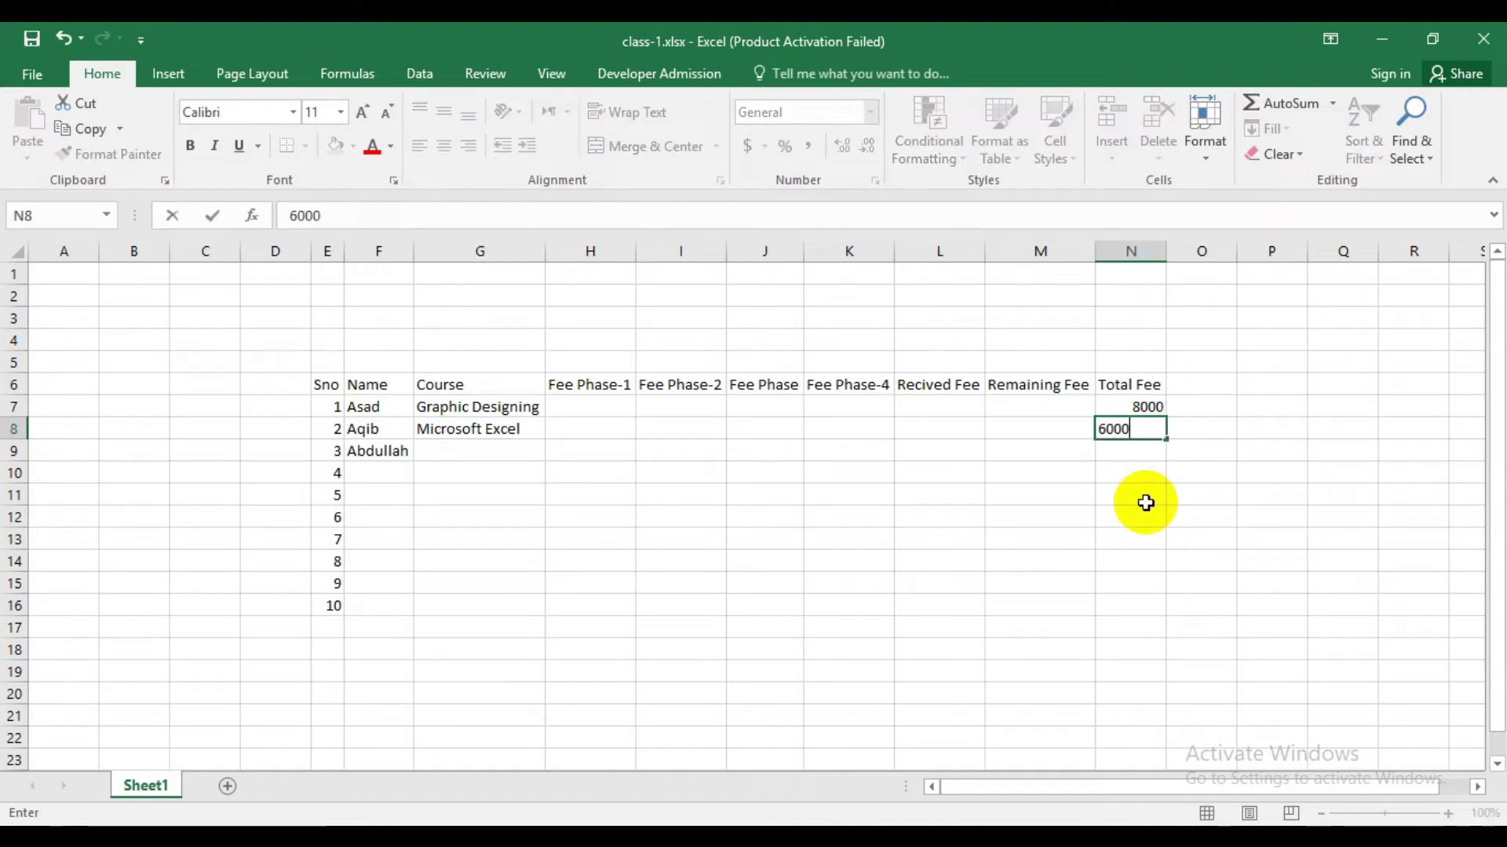
left_click(738, 712)
Enter the course Web Designing in G9 and the total fee 7000 in N9 for the third student.
left_click(462, 454)
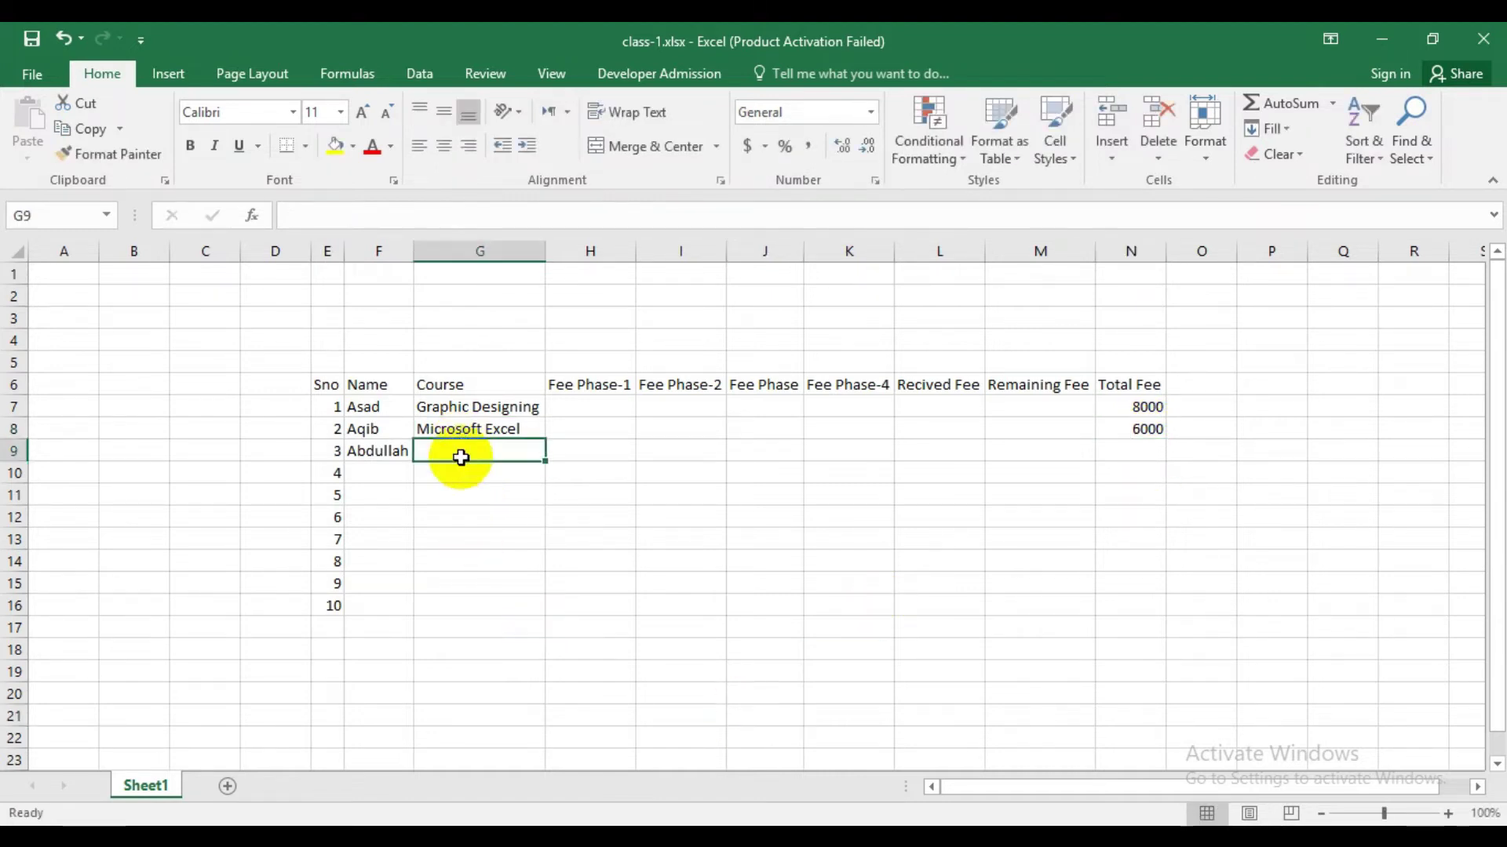
type("Web Designing")
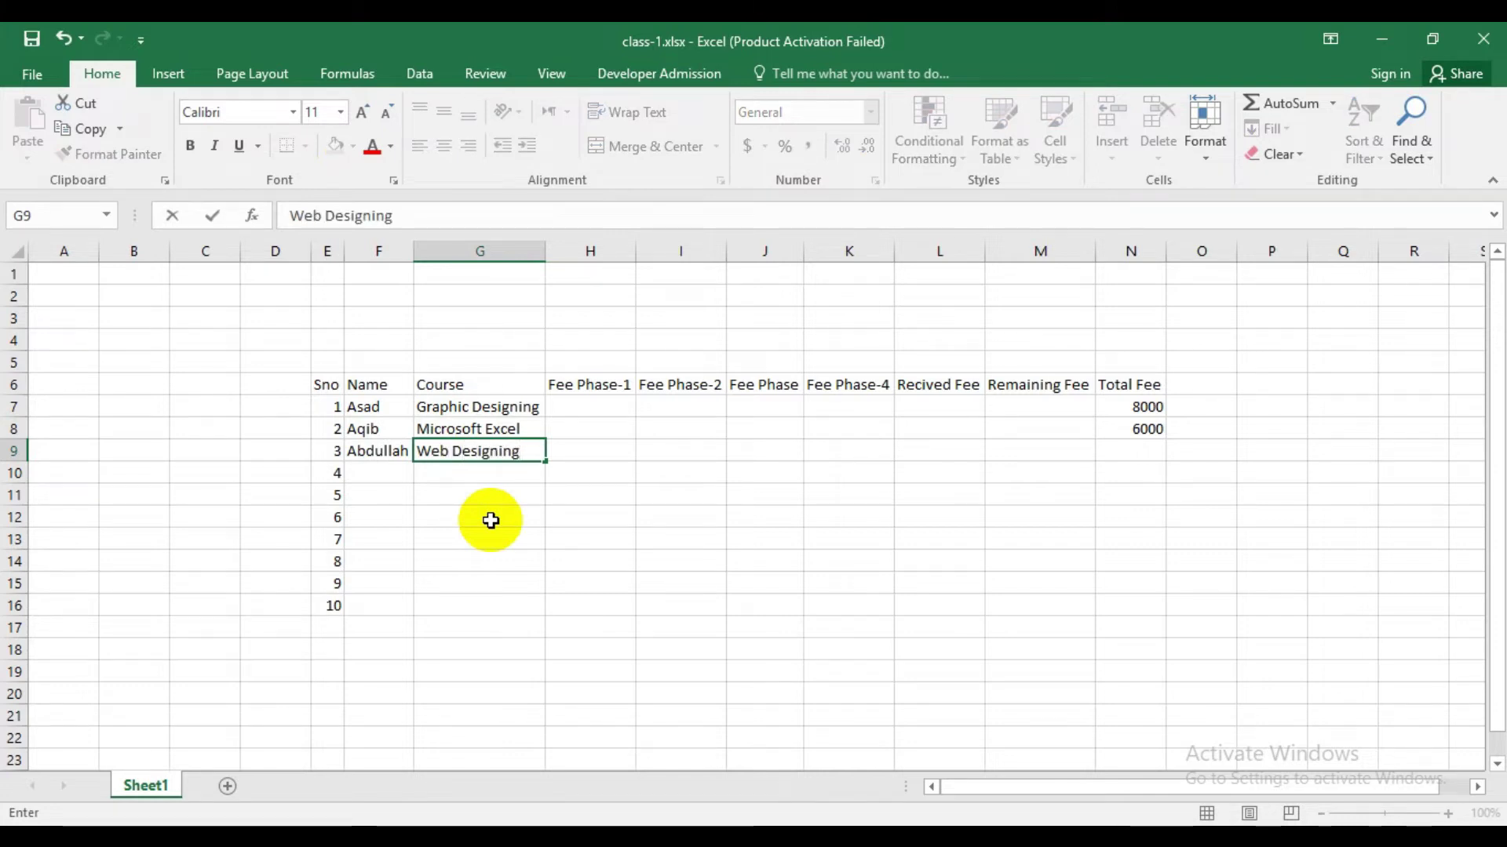
left_click(783, 605)
left_click(1112, 450)
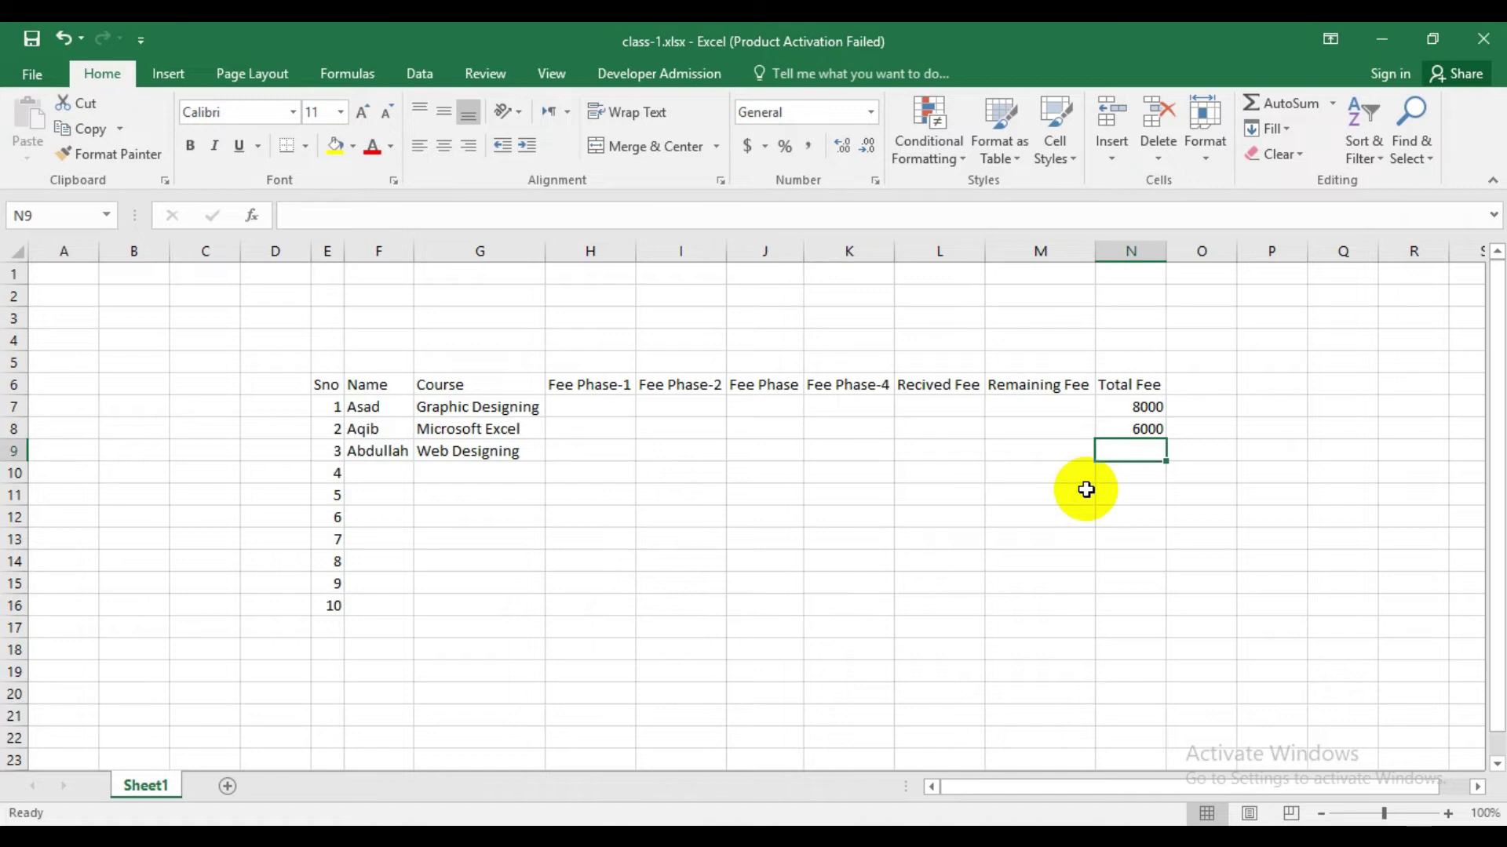
type("7000")
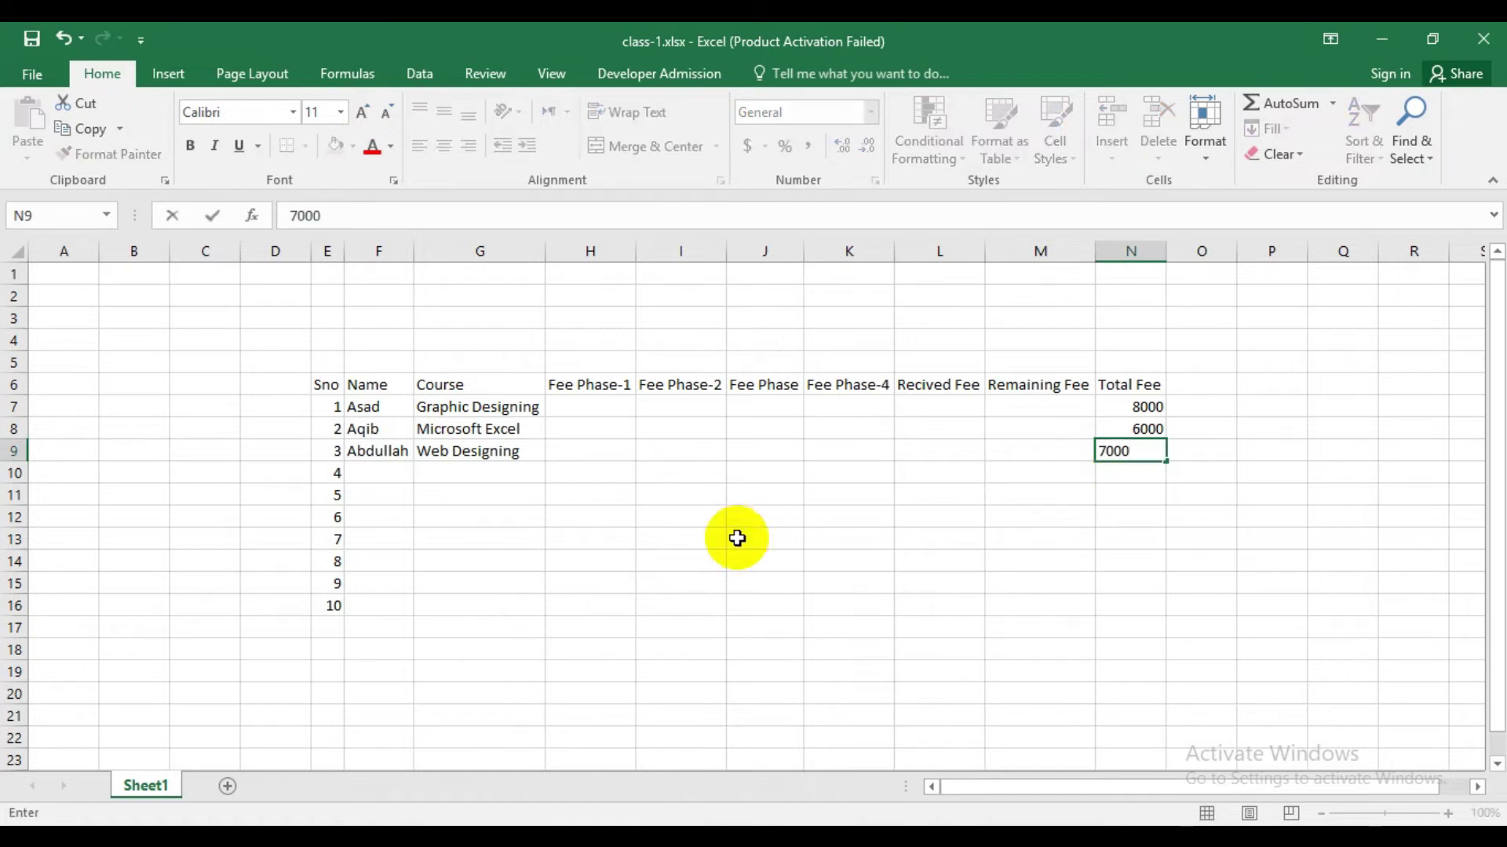
left_click(681, 561)
Enter the placeholder name xyz in F10 and the course Video Editing in G10 for the fourth student.
left_click(378, 474)
type("x")
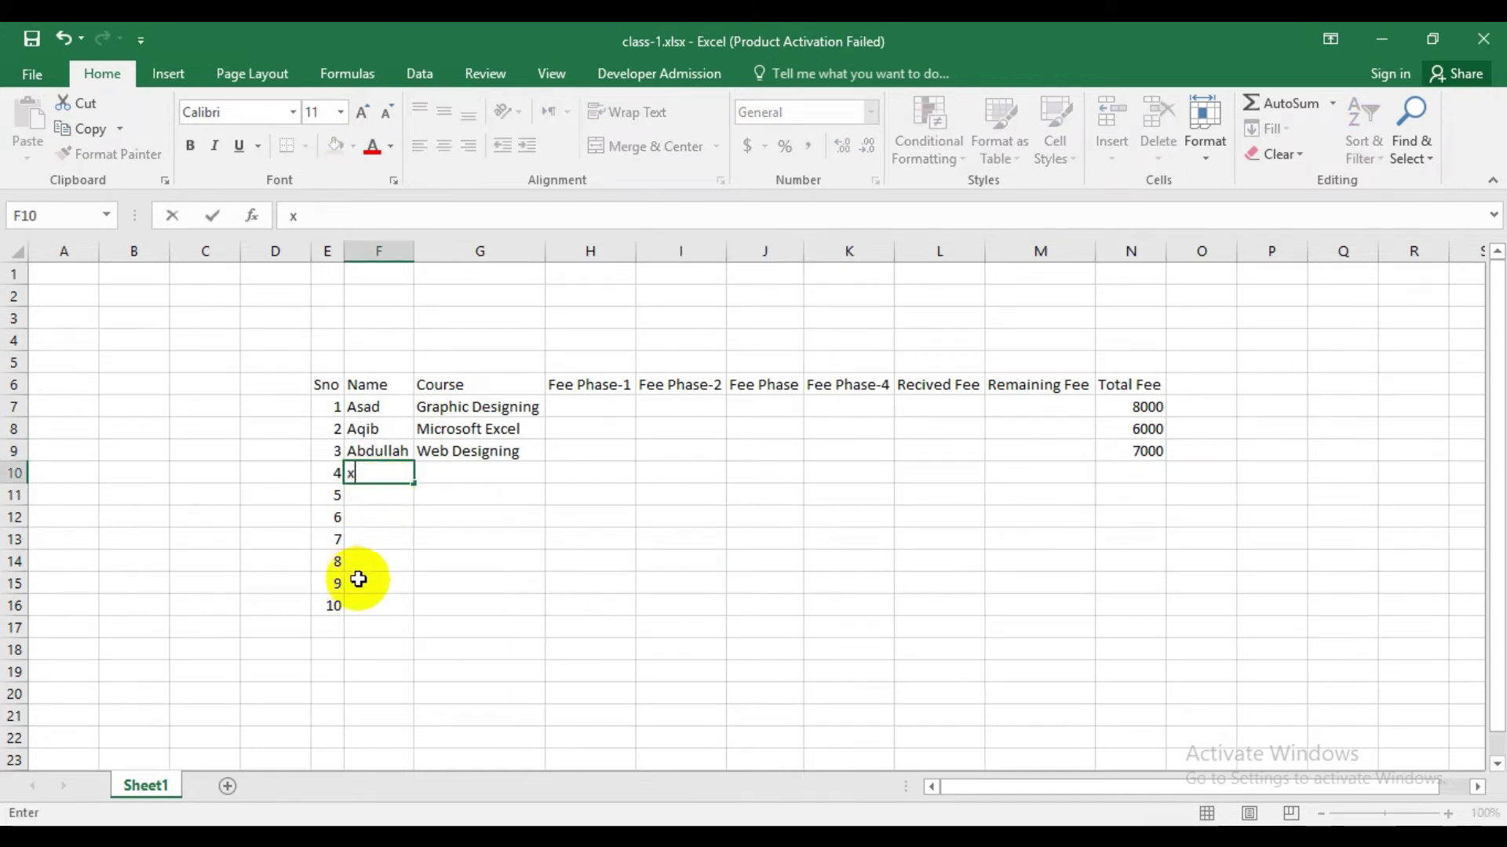
type("yz")
left_click(585, 493)
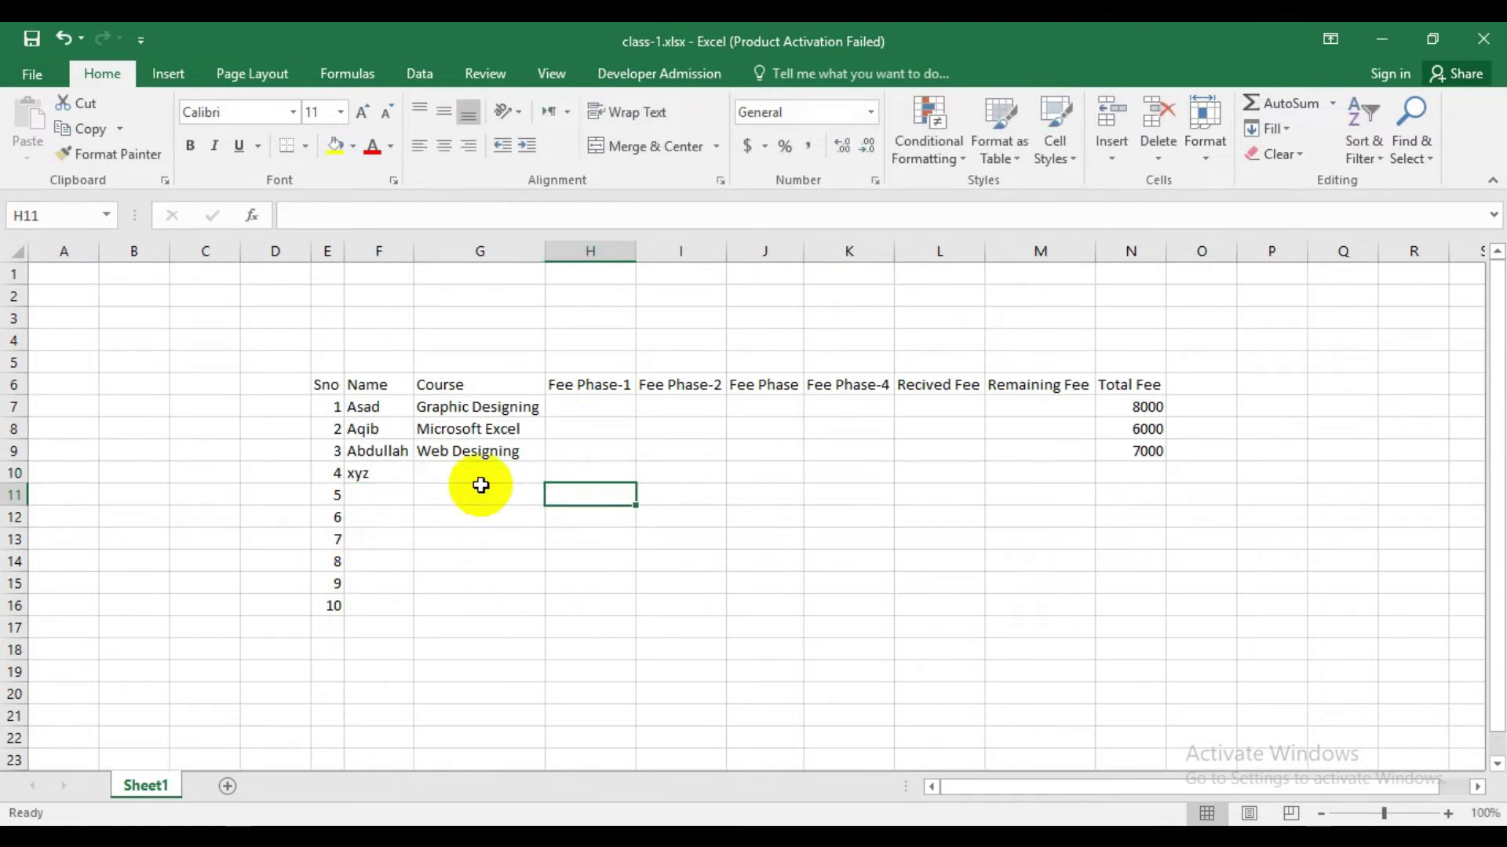
left_click(472, 478)
type("V")
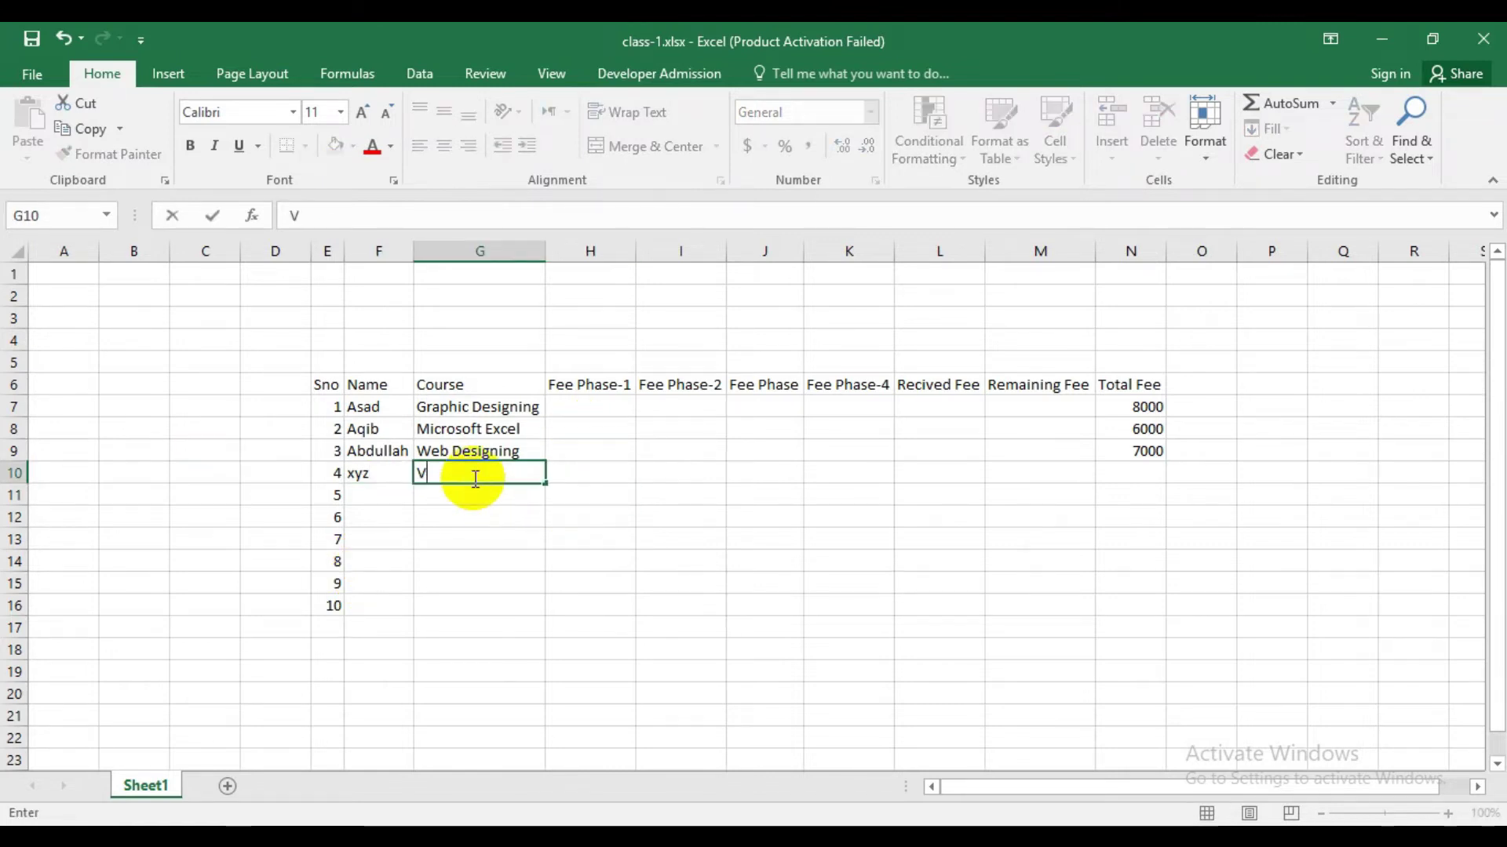
type("ideo Edi")
type("t")
type("ing")
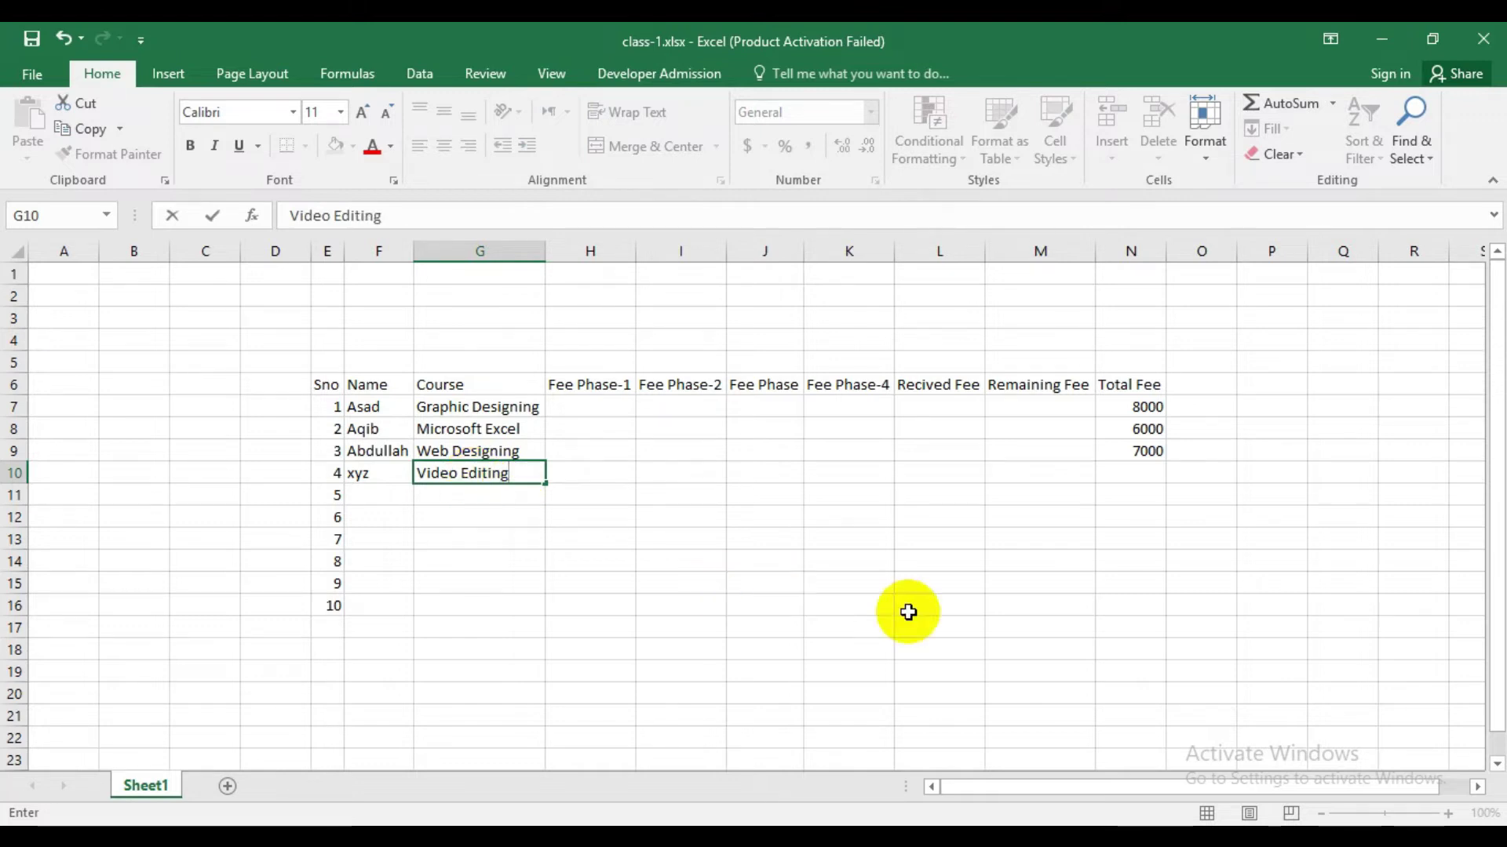
key("Tab")
Enter 8000 as the fourth student's total fee in cell N10.
left_click(1122, 471)
type("8")
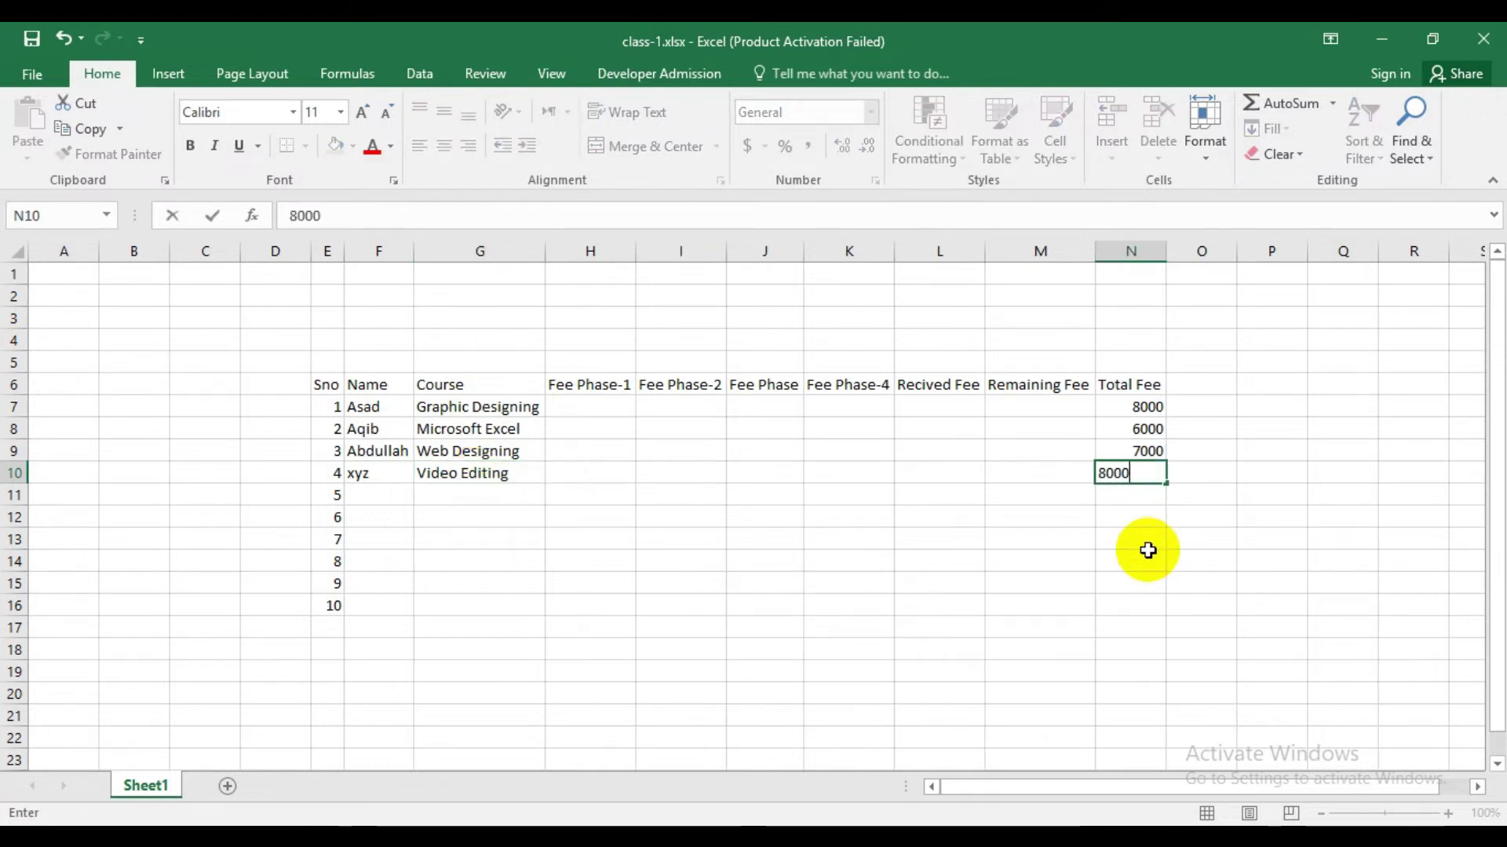
type("000")
left_click(950, 583)
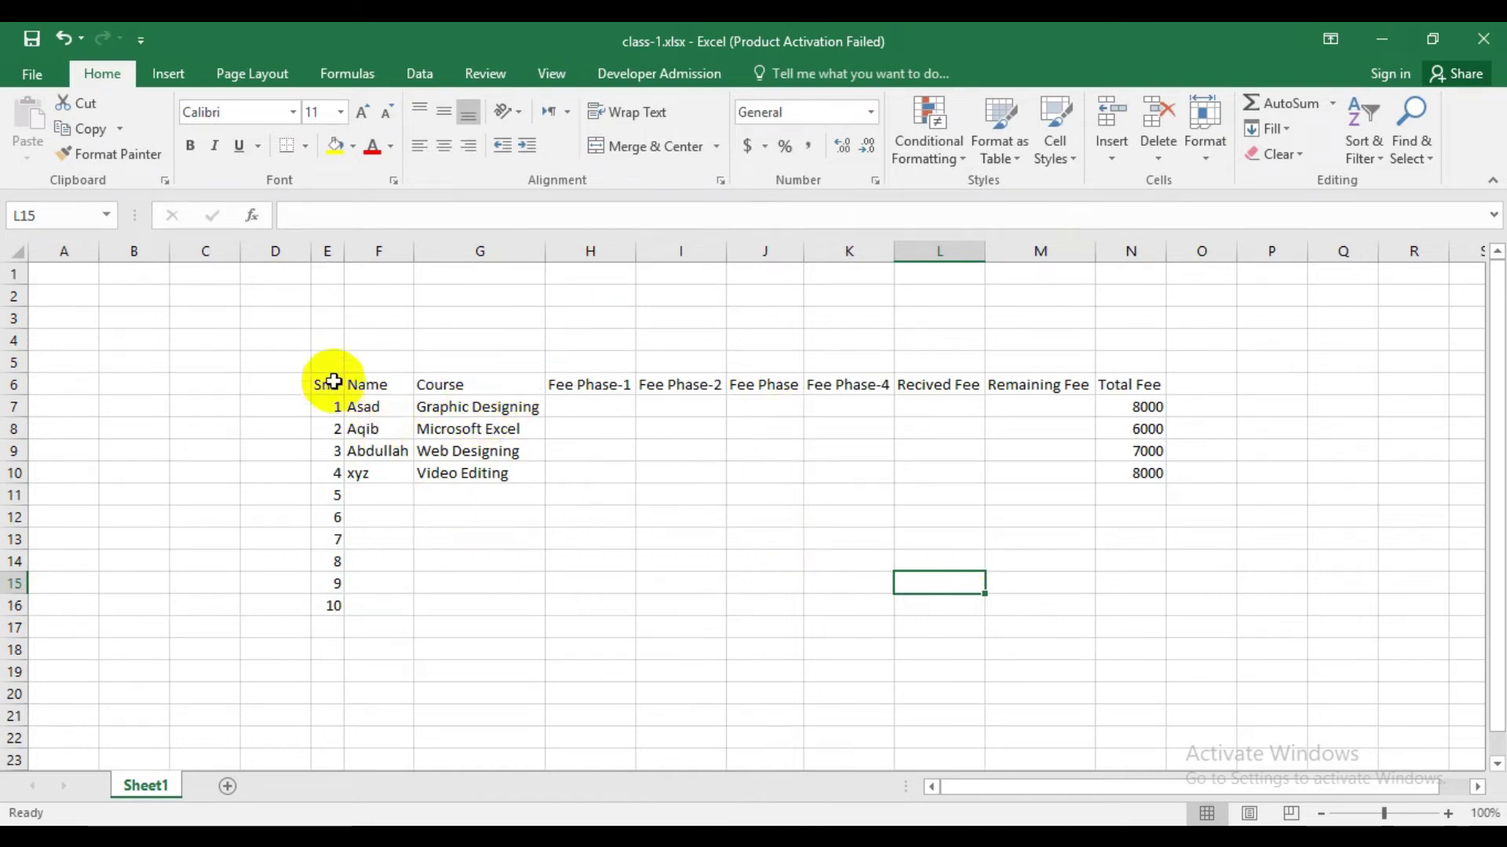
Increase the font size of the header row E6:N6 to 24.
left_click_drag(324, 384, 1118, 384)
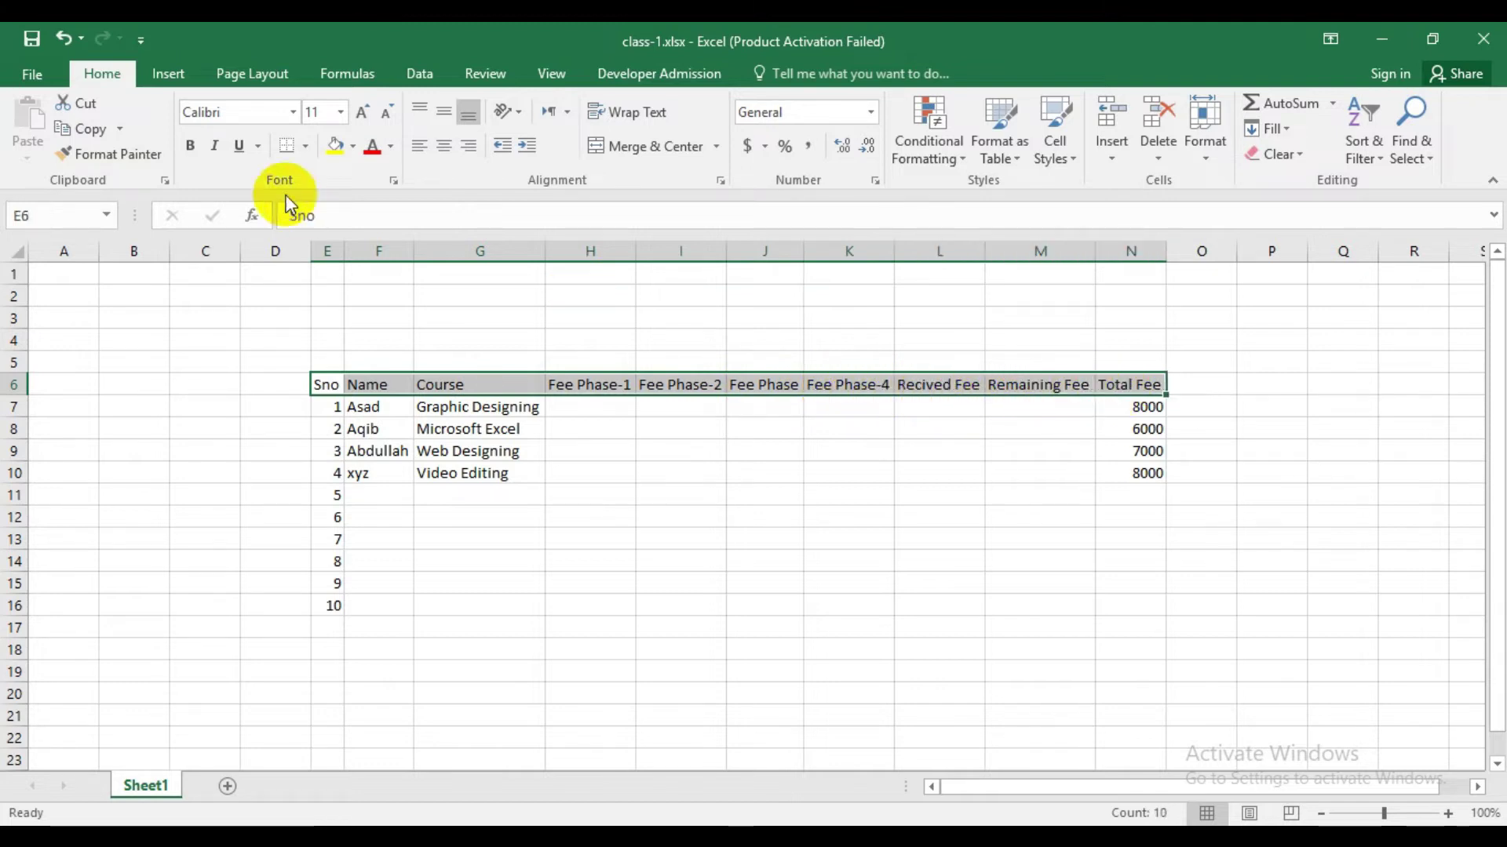
left_click(363, 114)
left_click(363, 114)
left_click(362, 114)
left_click(363, 114)
left_click(362, 114)
left_click(363, 114)
left_click(362, 114)
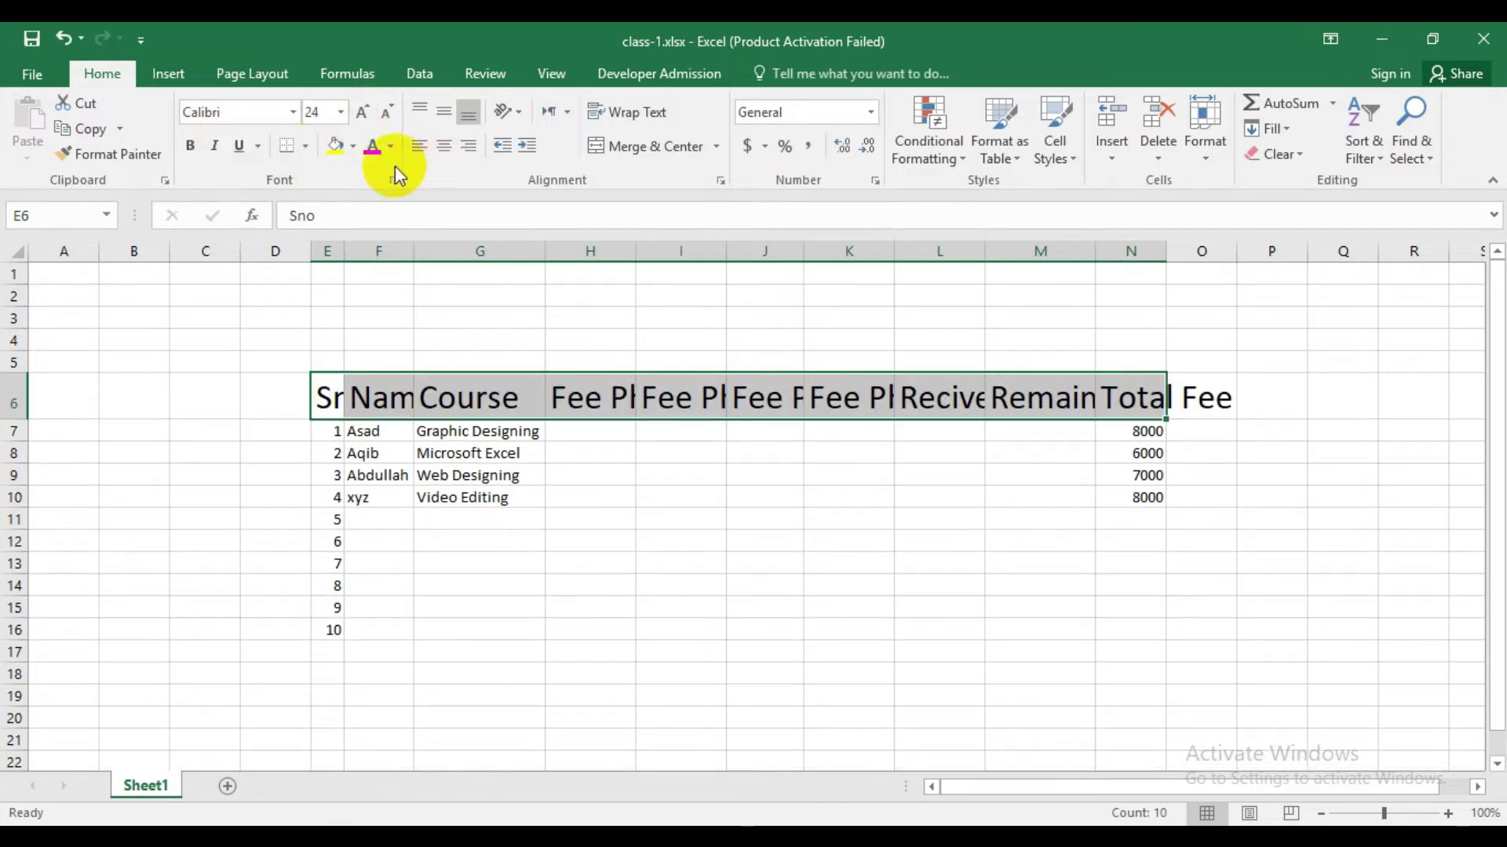
Give the header row E6:N6 a dark blue-gray fill and white font color.
left_click(352, 147)
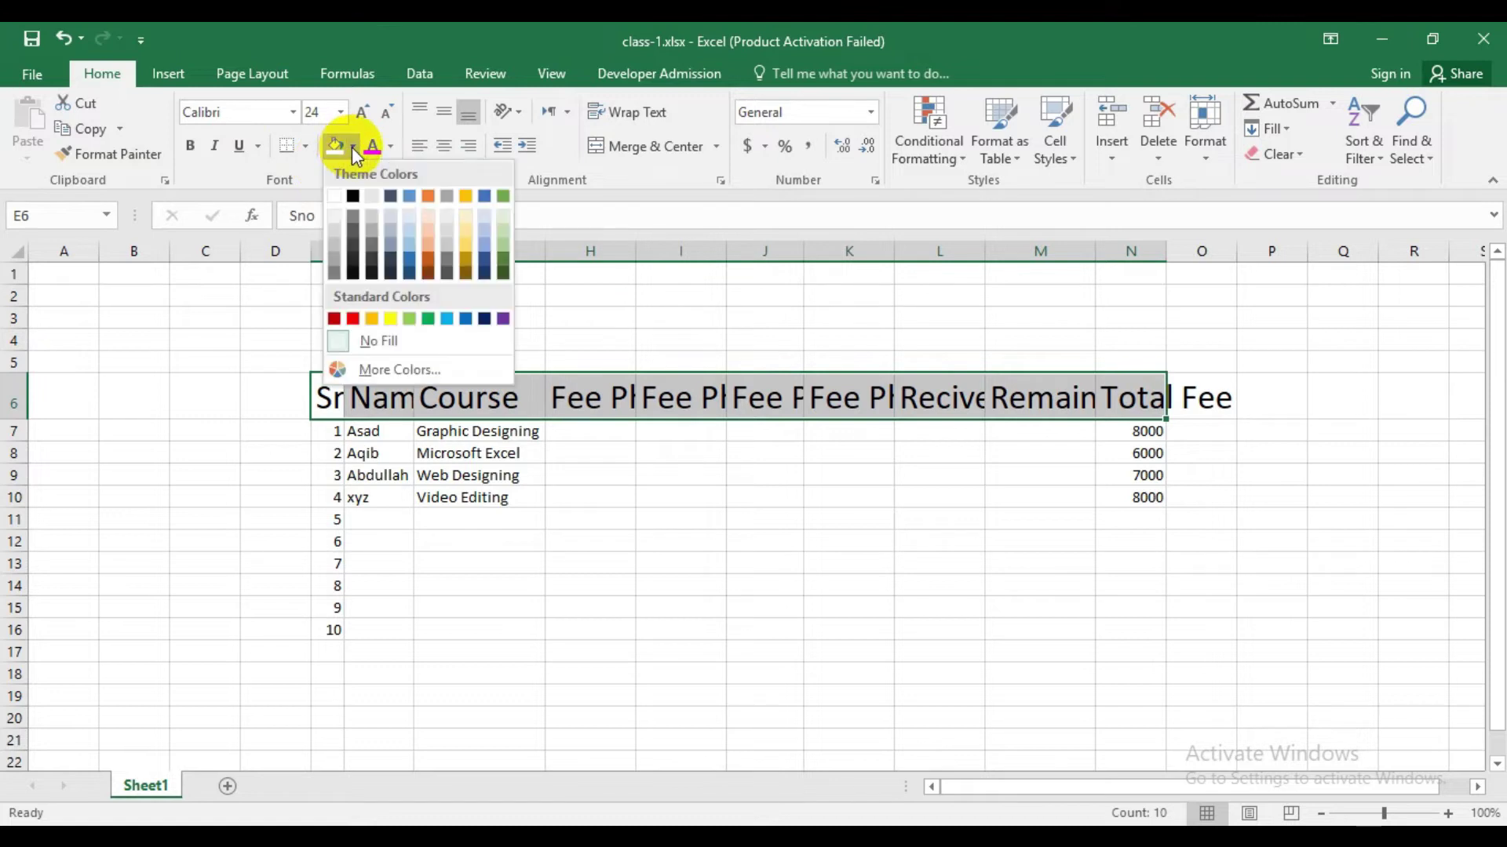
left_click(393, 199)
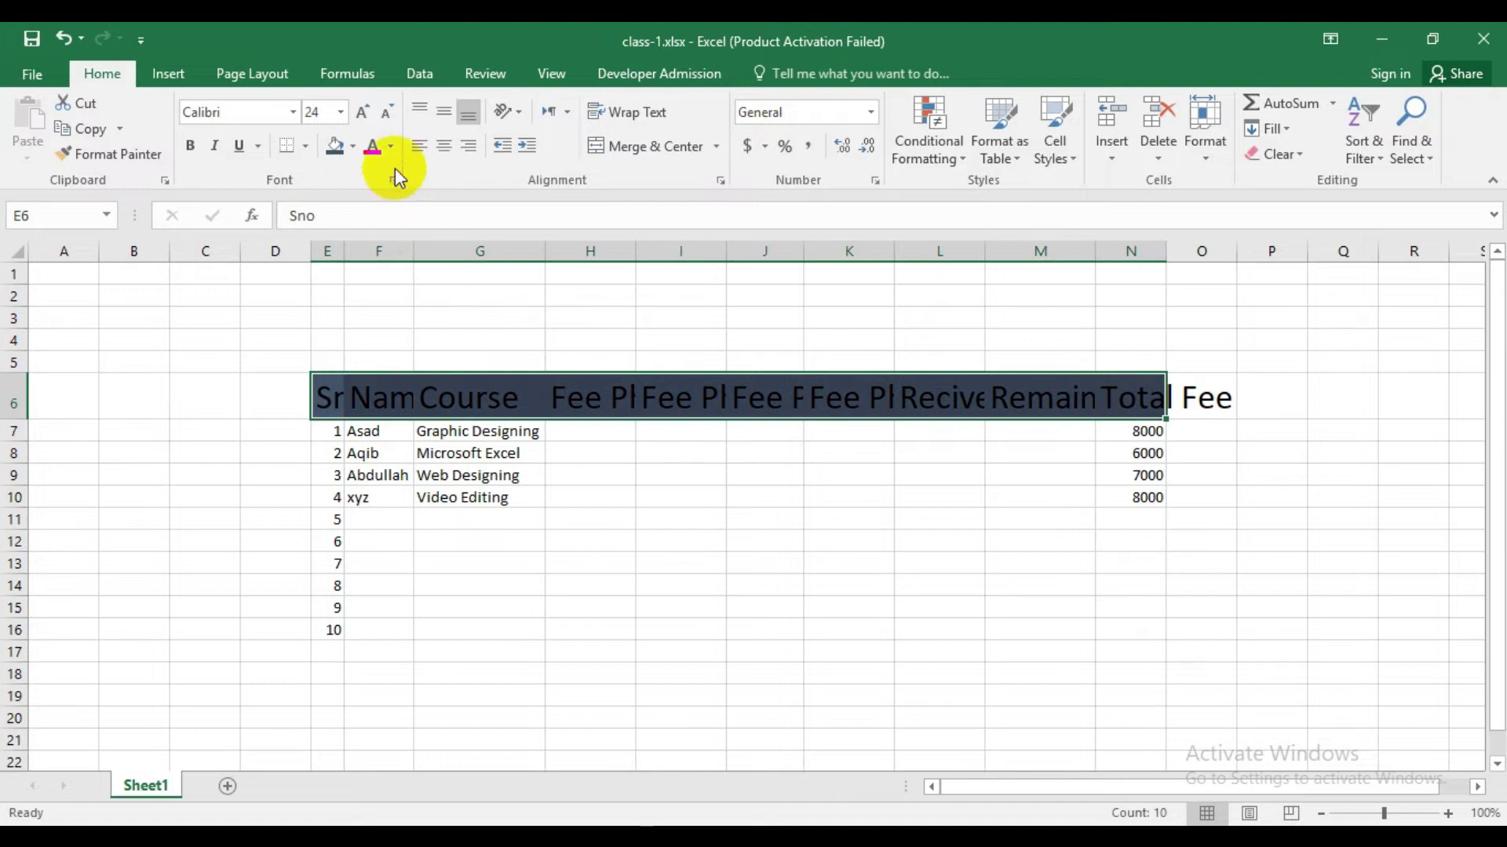
left_click(390, 150)
left_click(375, 218)
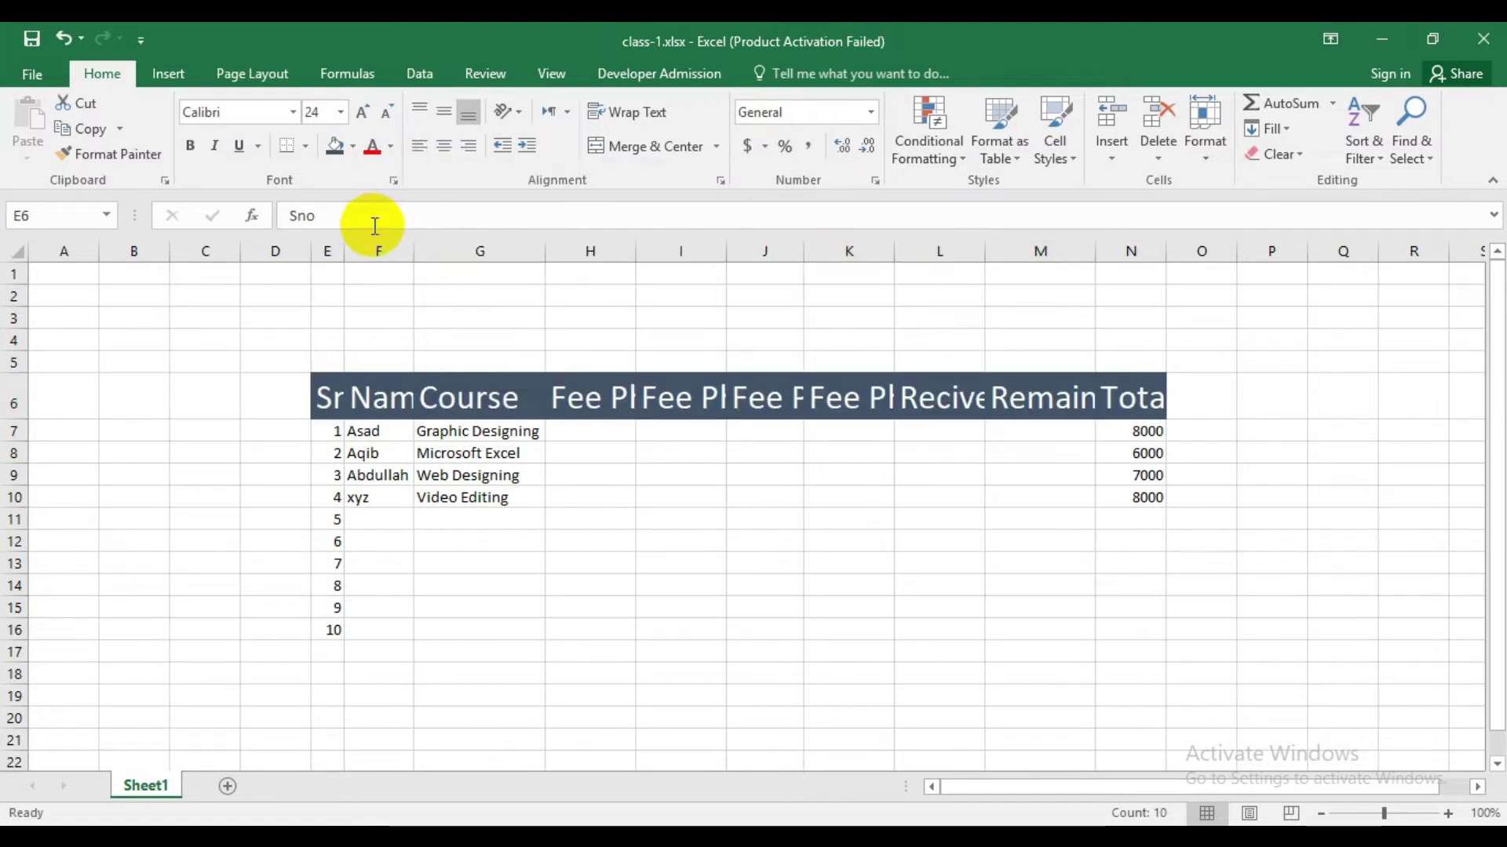
Autofit all column widths to the enlarged headers and set the sheet zoom to 80%.
left_click(16, 253)
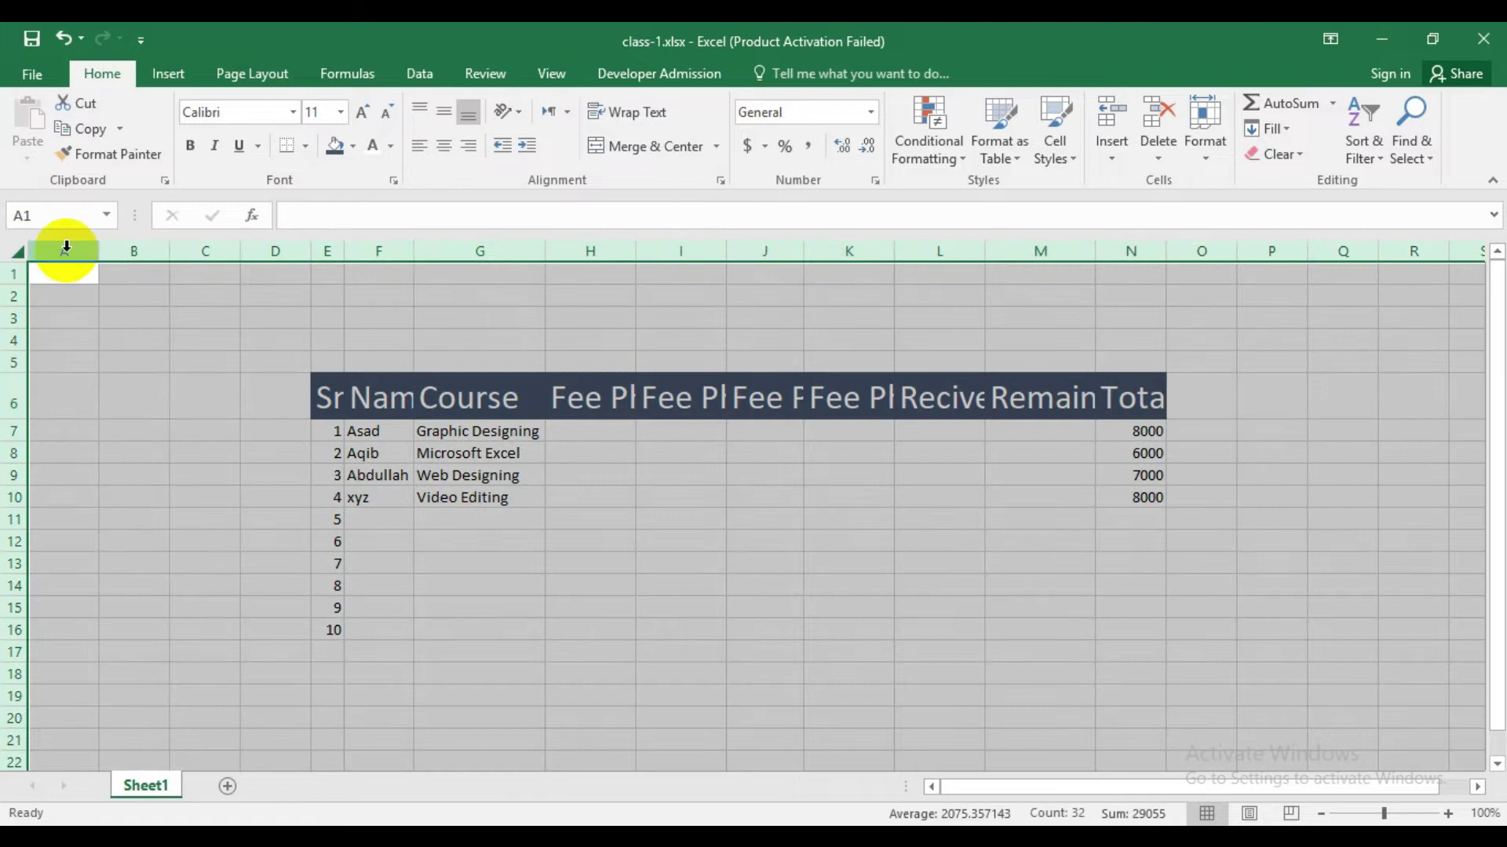
double_click(310, 257)
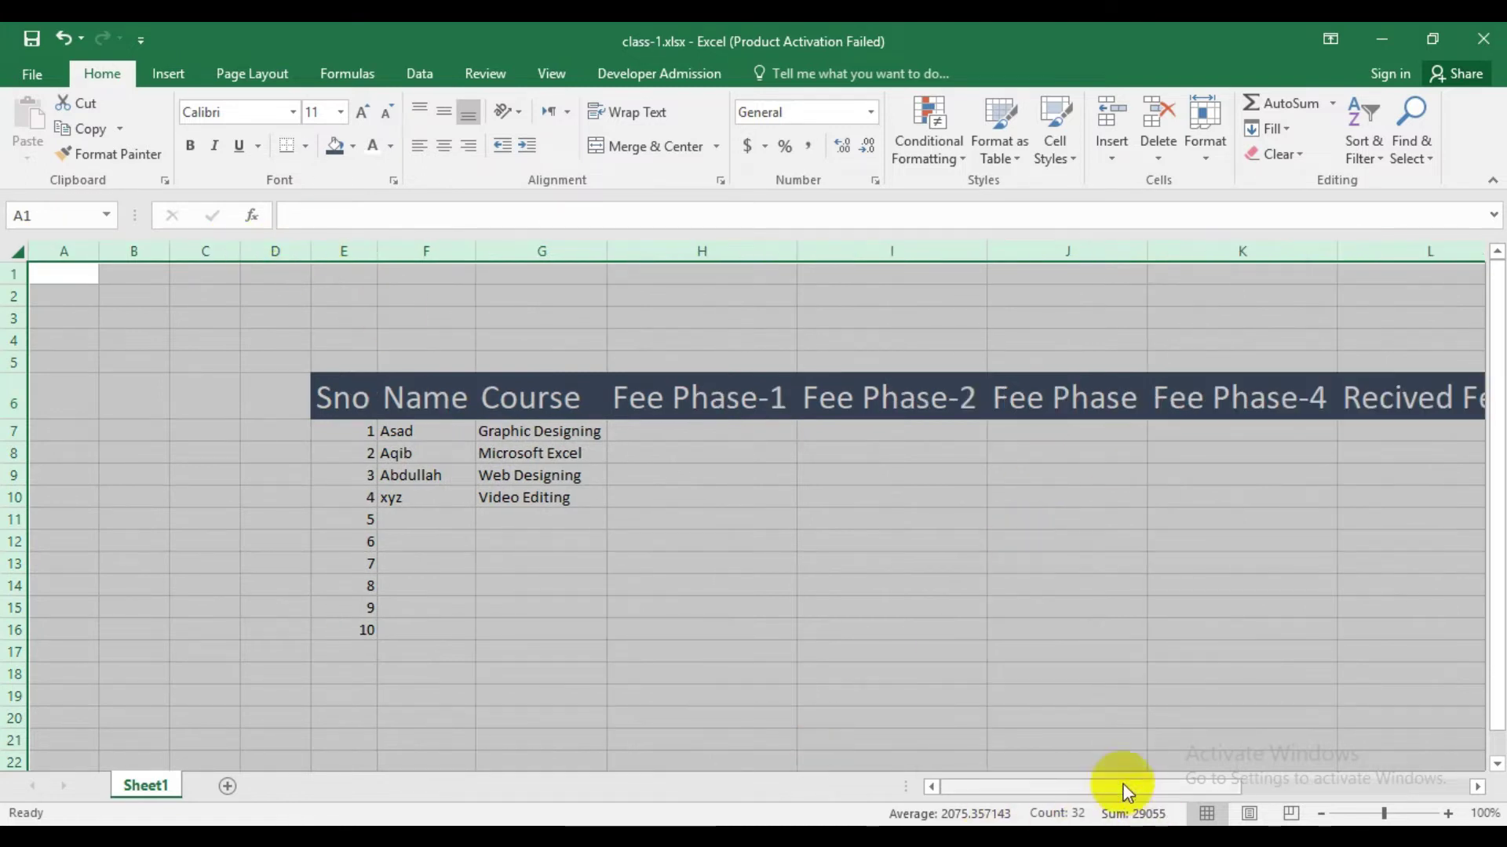
left_click_drag(1118, 792, 1355, 795)
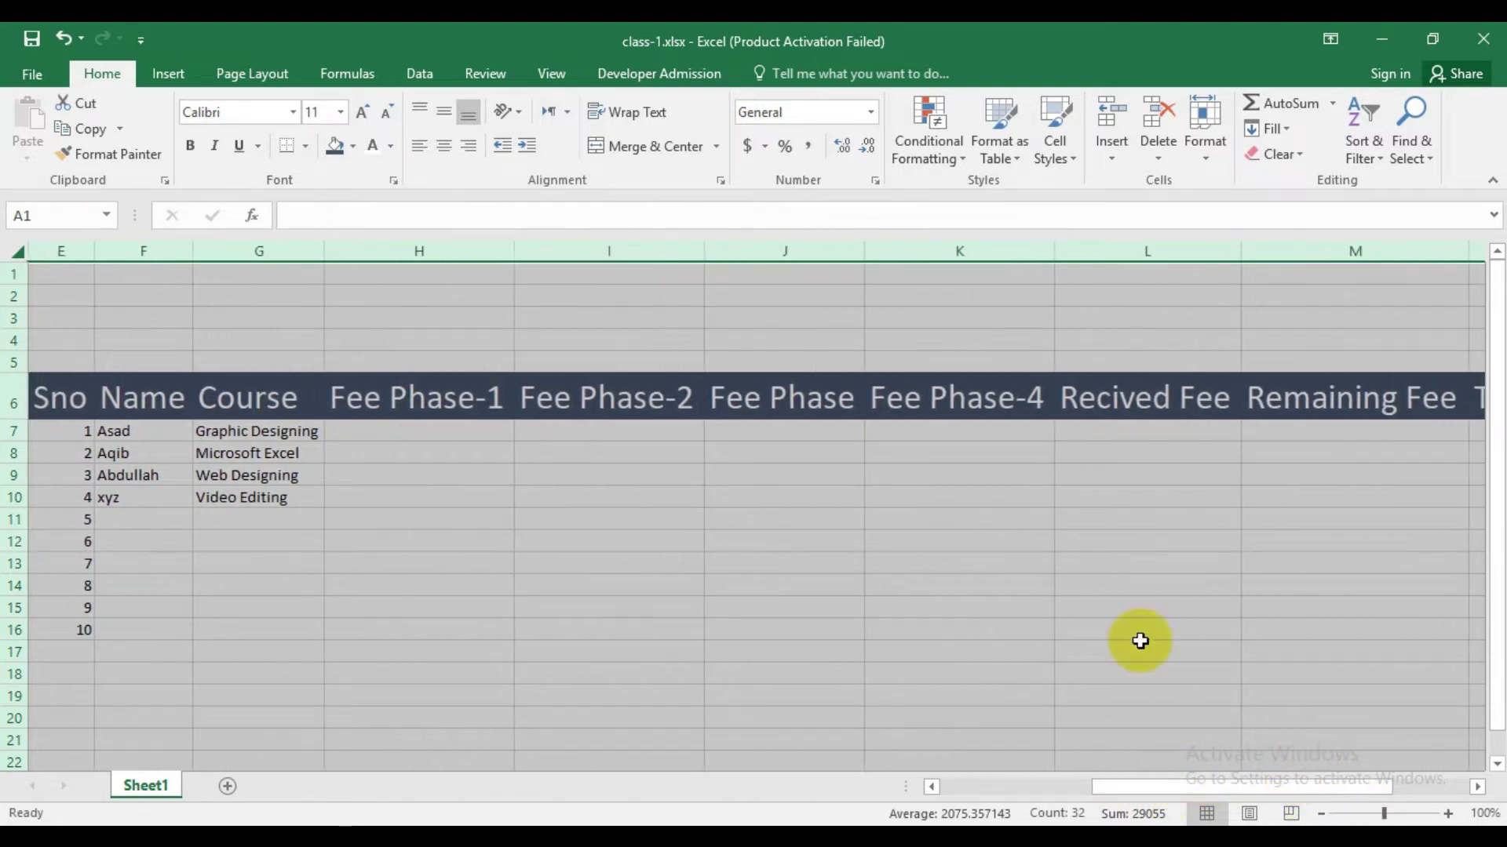
left_click(1146, 651)
left_click(1321, 815)
left_click(1322, 814)
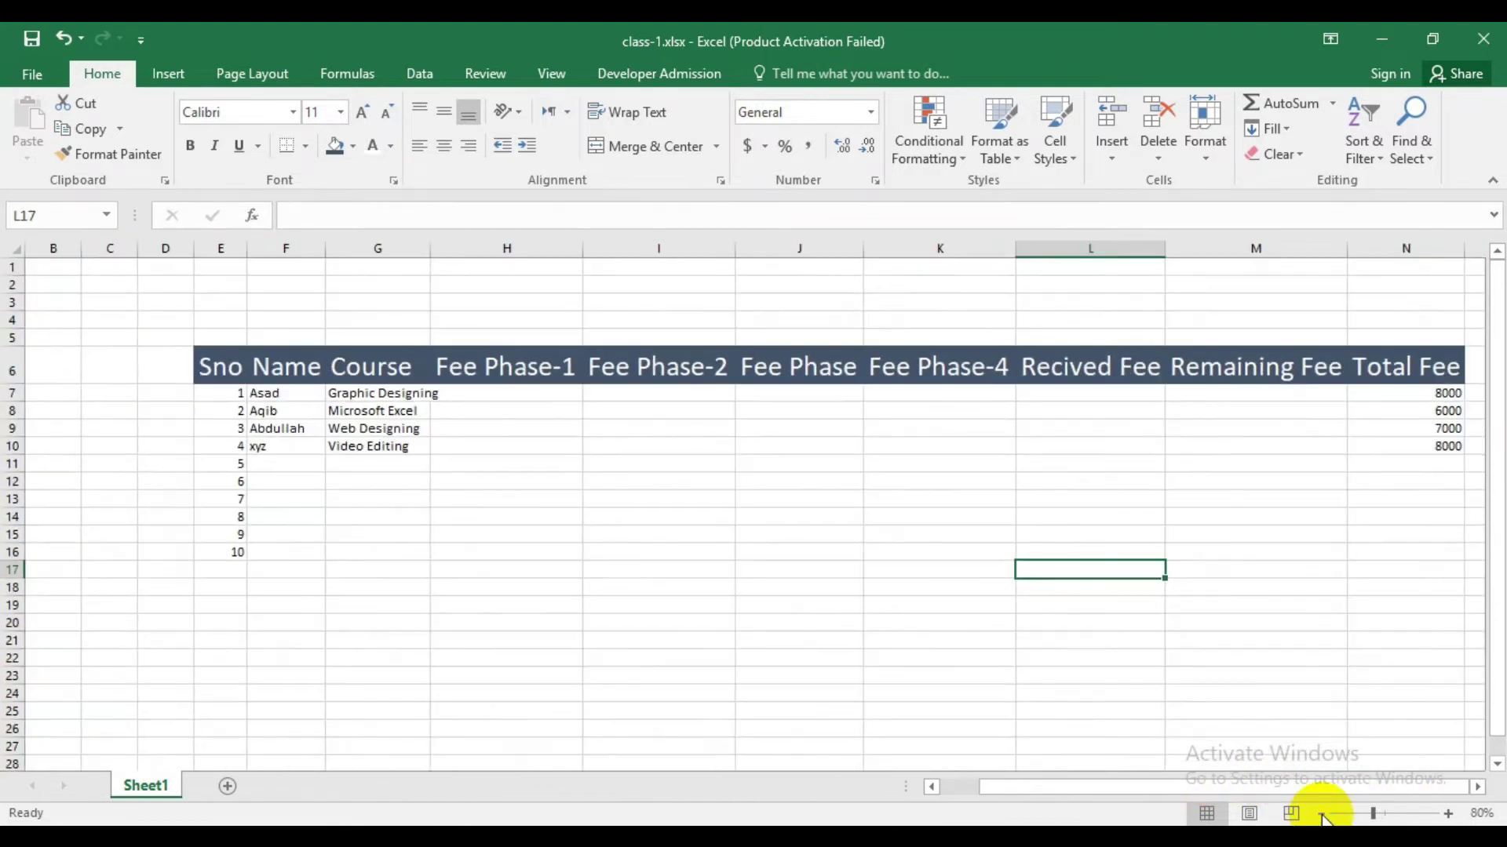
Increase the font size of the student rows E7:N16 to 18.
left_click_drag(212, 393, 1401, 561)
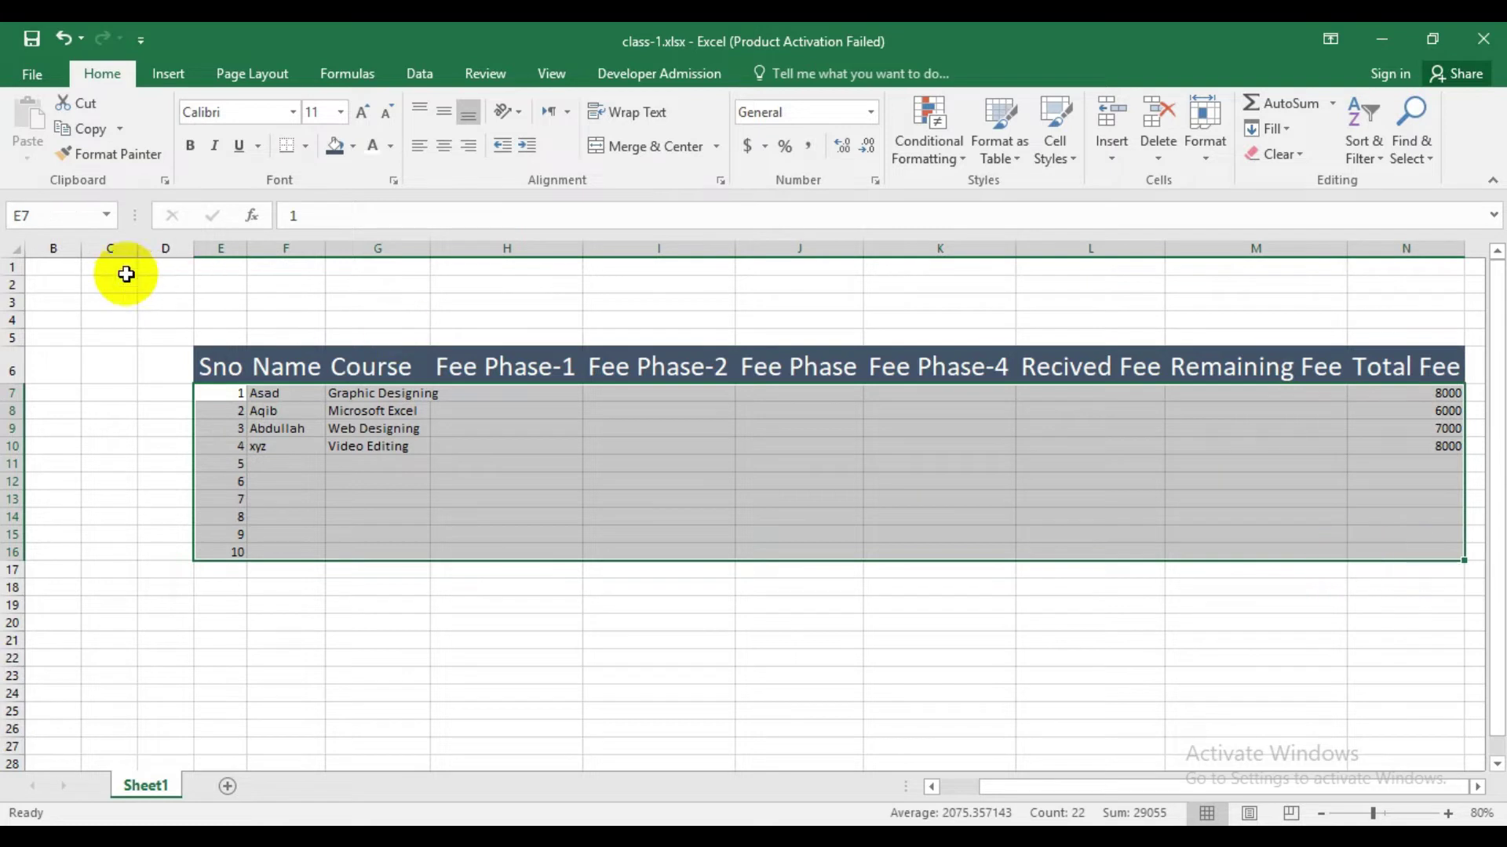
left_click(357, 116)
left_click(359, 116)
left_click(359, 117)
left_click(359, 116)
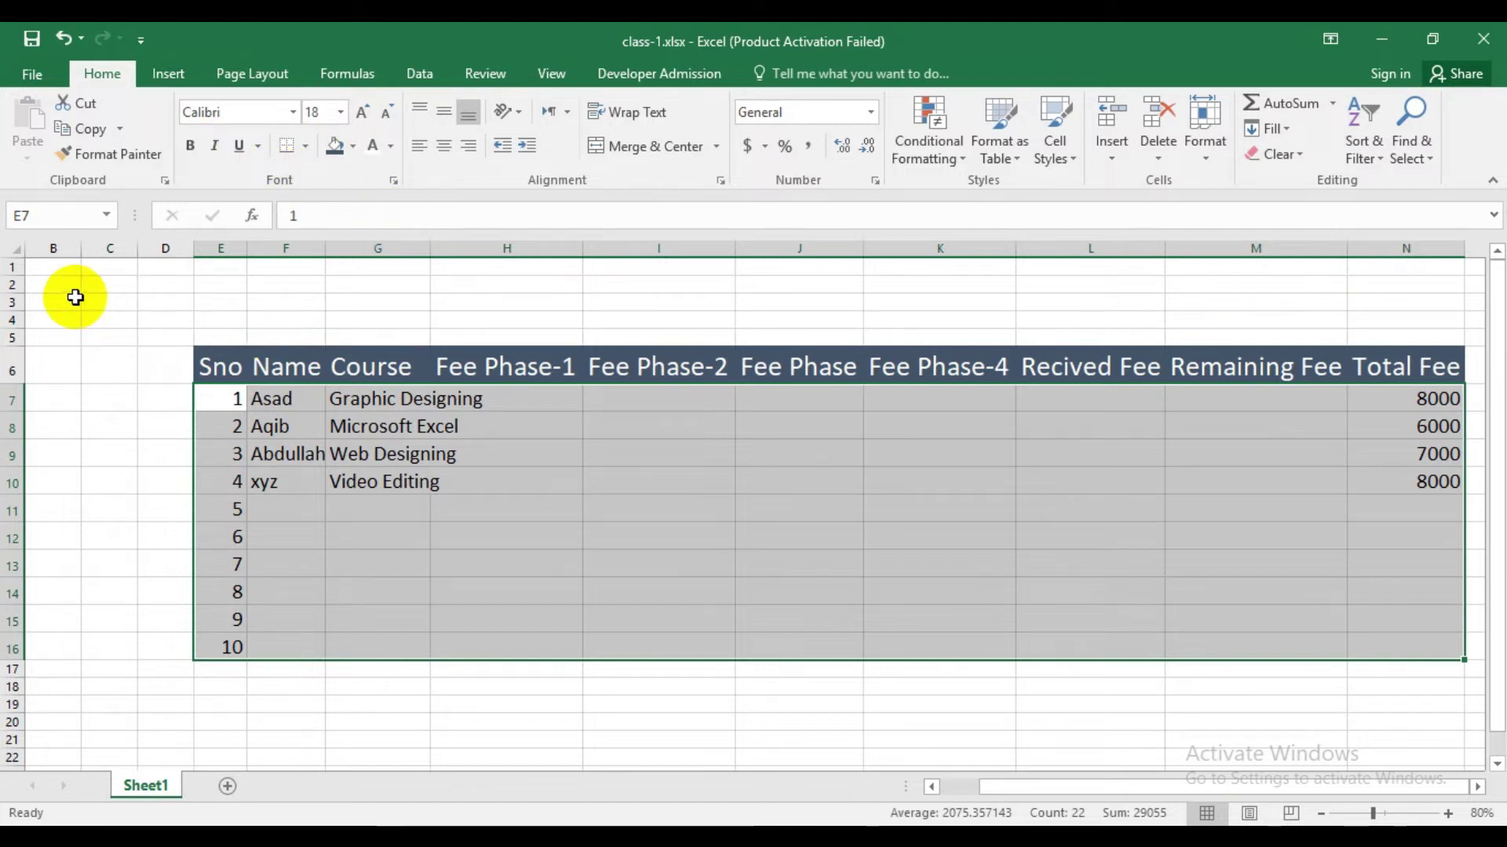
Autofit all column widths to the enlarged student data and set the sheet zoom to 70%.
left_click(15, 248)
double_click(245, 248)
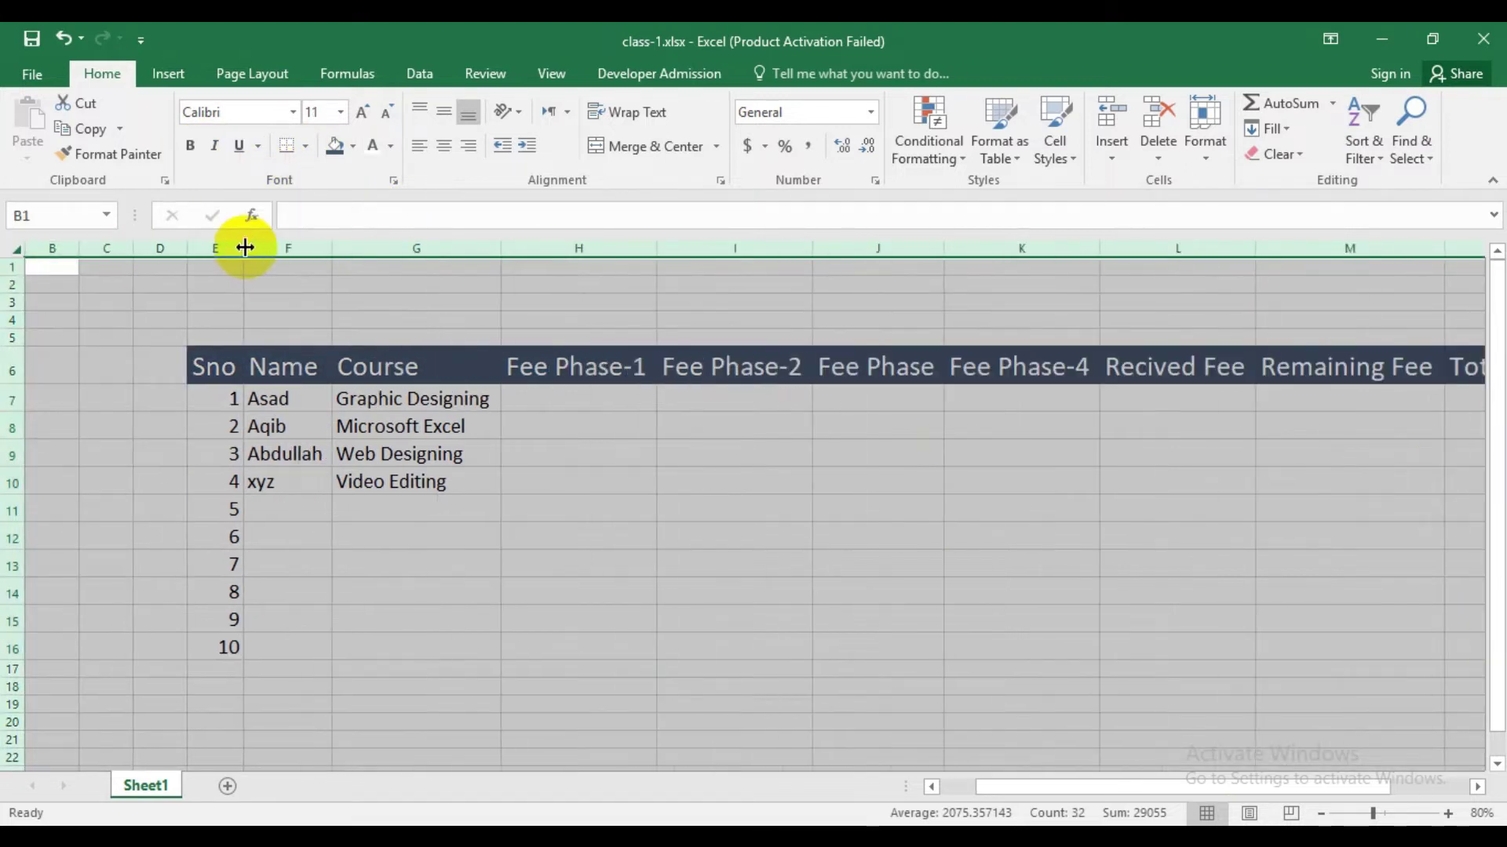
left_click_drag(1056, 786, 1197, 781)
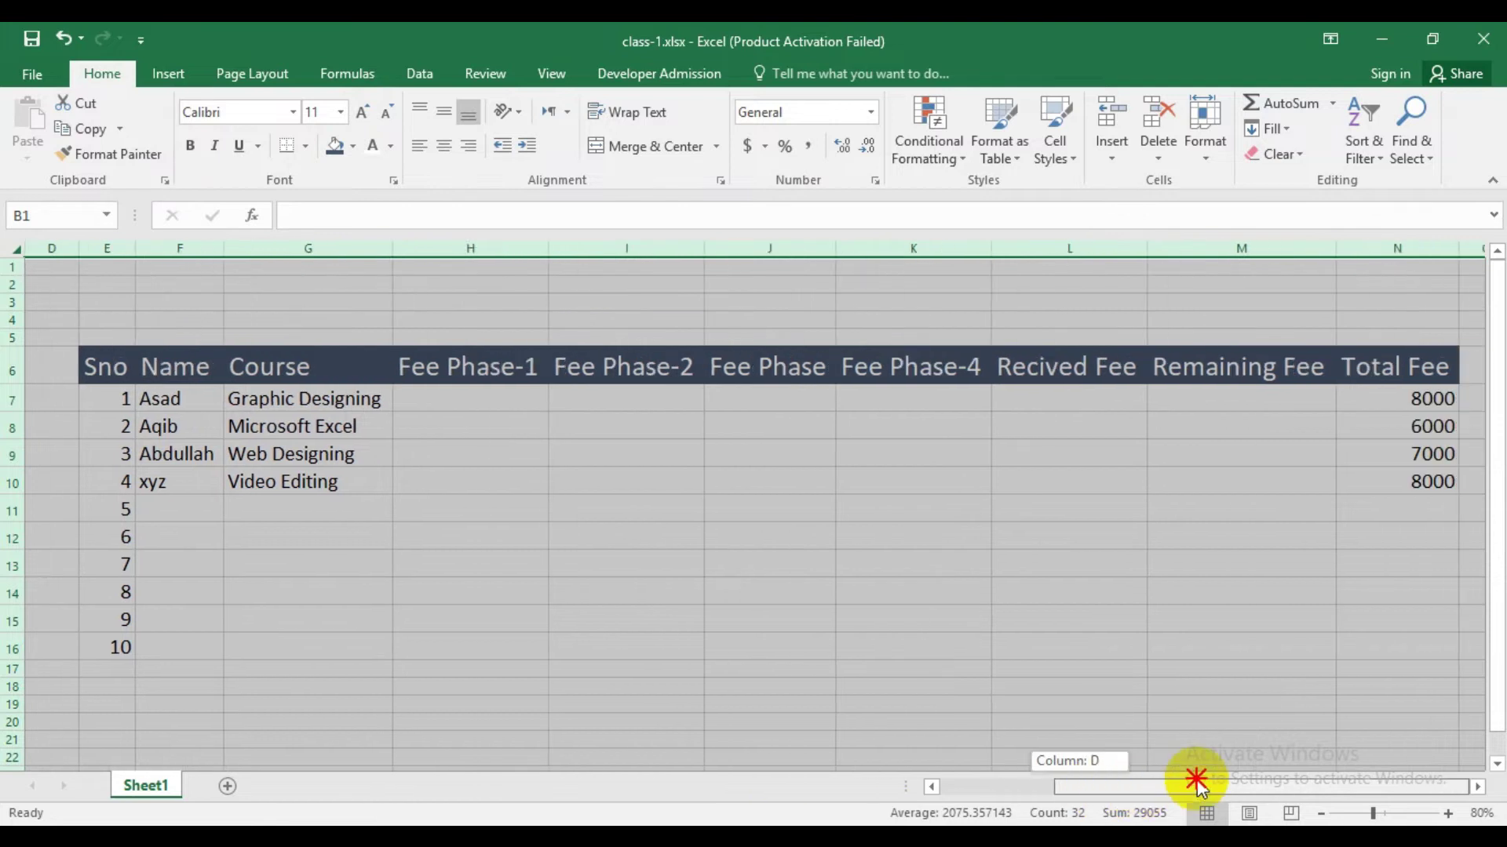
left_click(1322, 814)
left_click(823, 615)
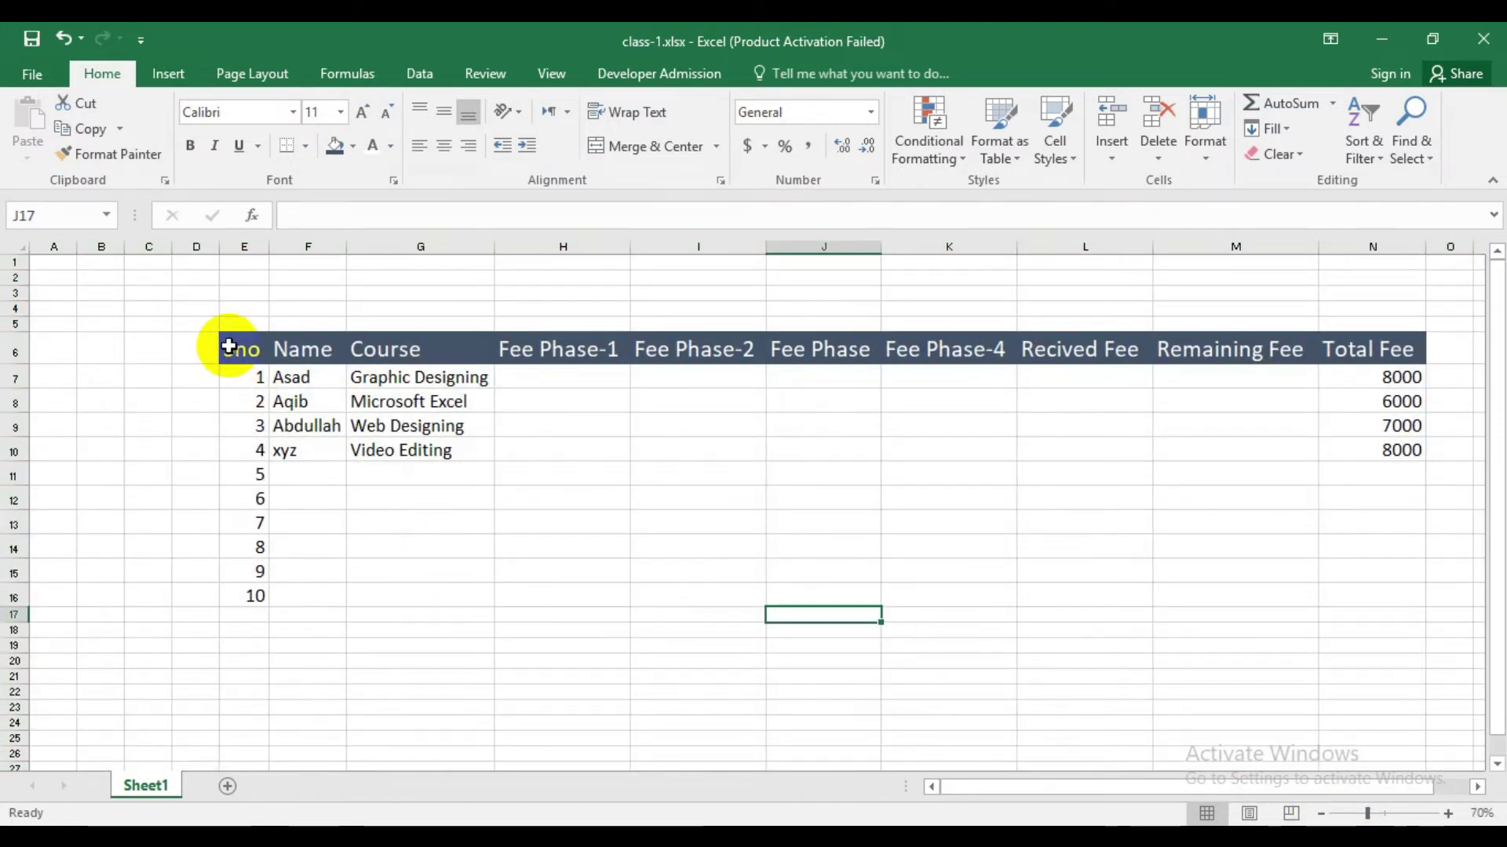
Apply all borders to the whole fee table E6:N16.
left_click_drag(230, 343, 1360, 585)
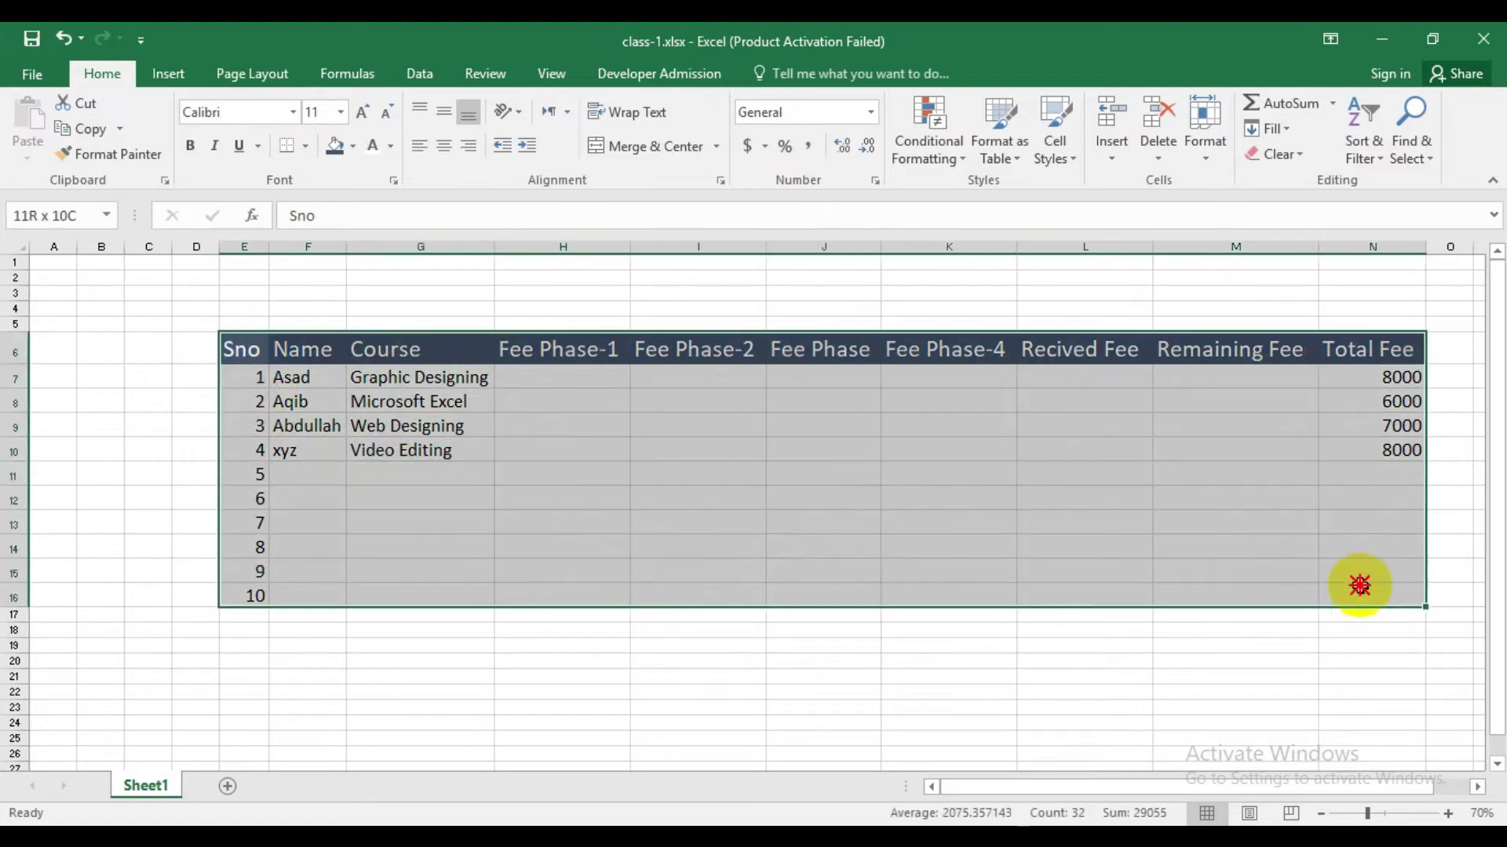
left_click(305, 146)
left_click(328, 335)
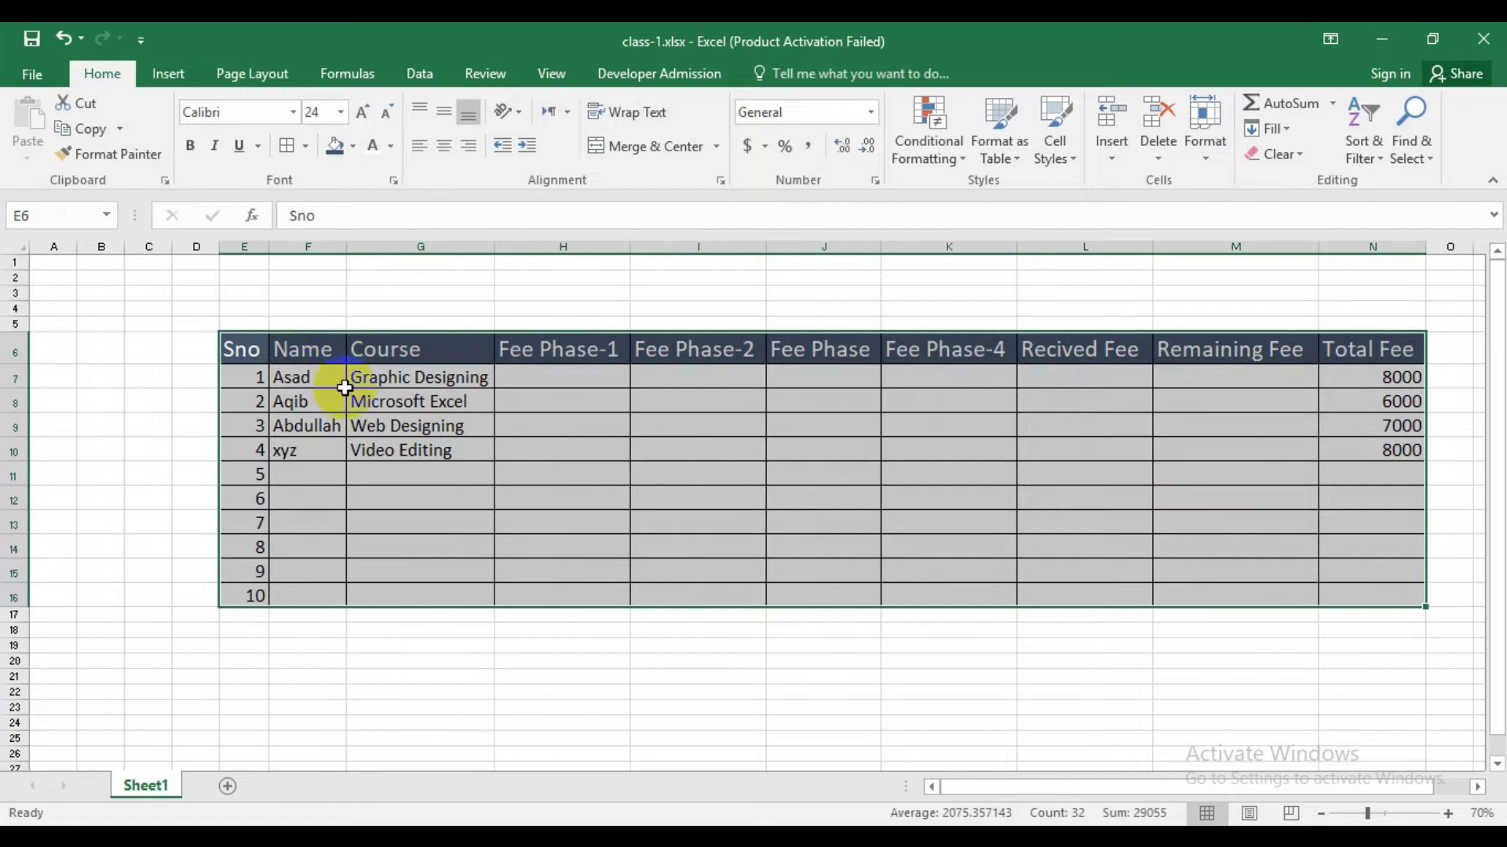
left_click(611, 651)
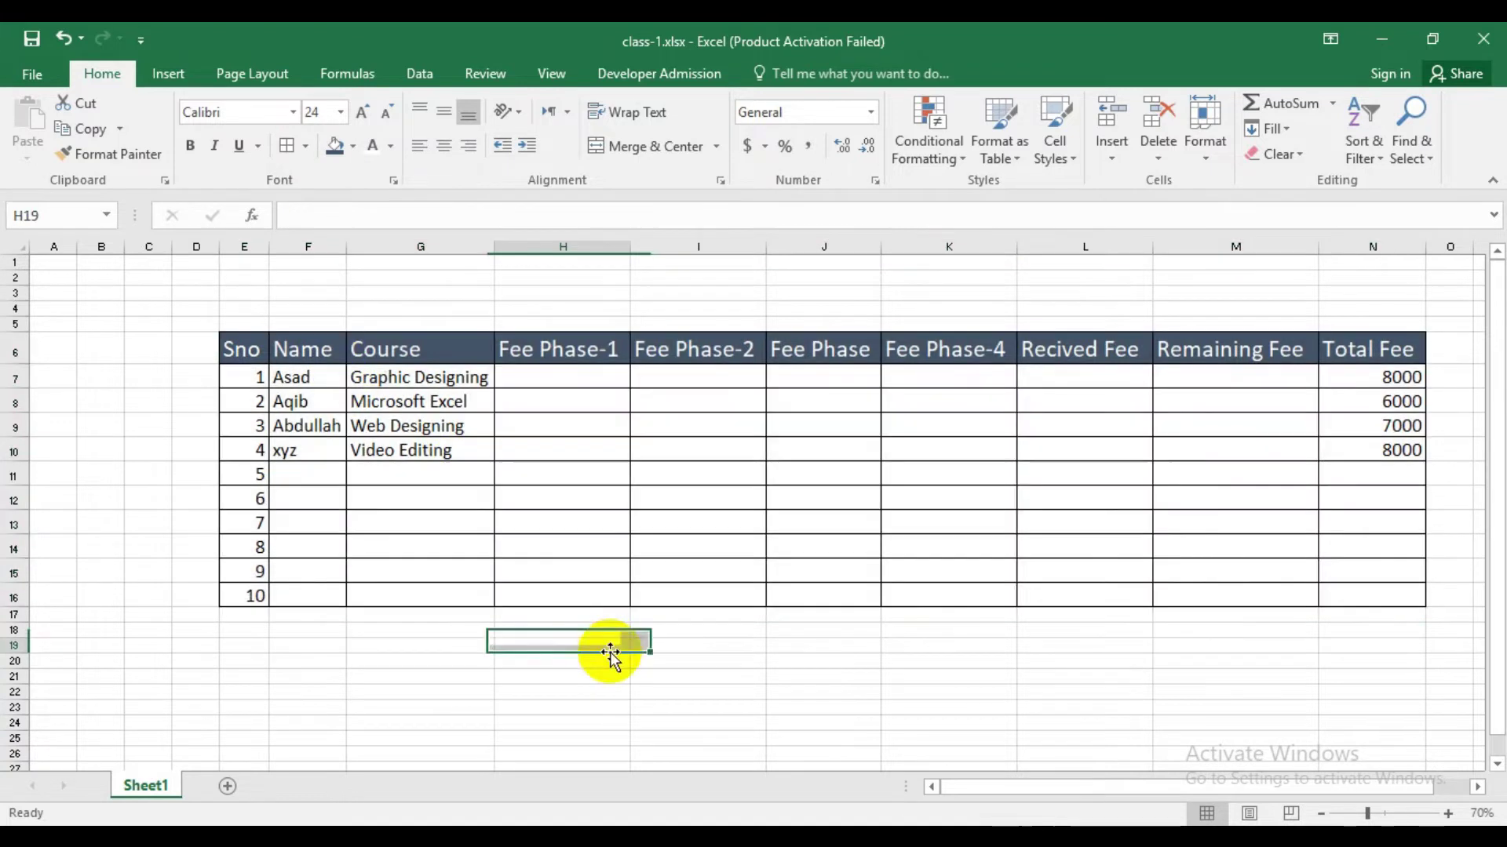
Enter the first student's fees of 2000 for Fee Phase-1 in H7 and 3000 for Fee Phase-2 in I7.
left_click(293, 486)
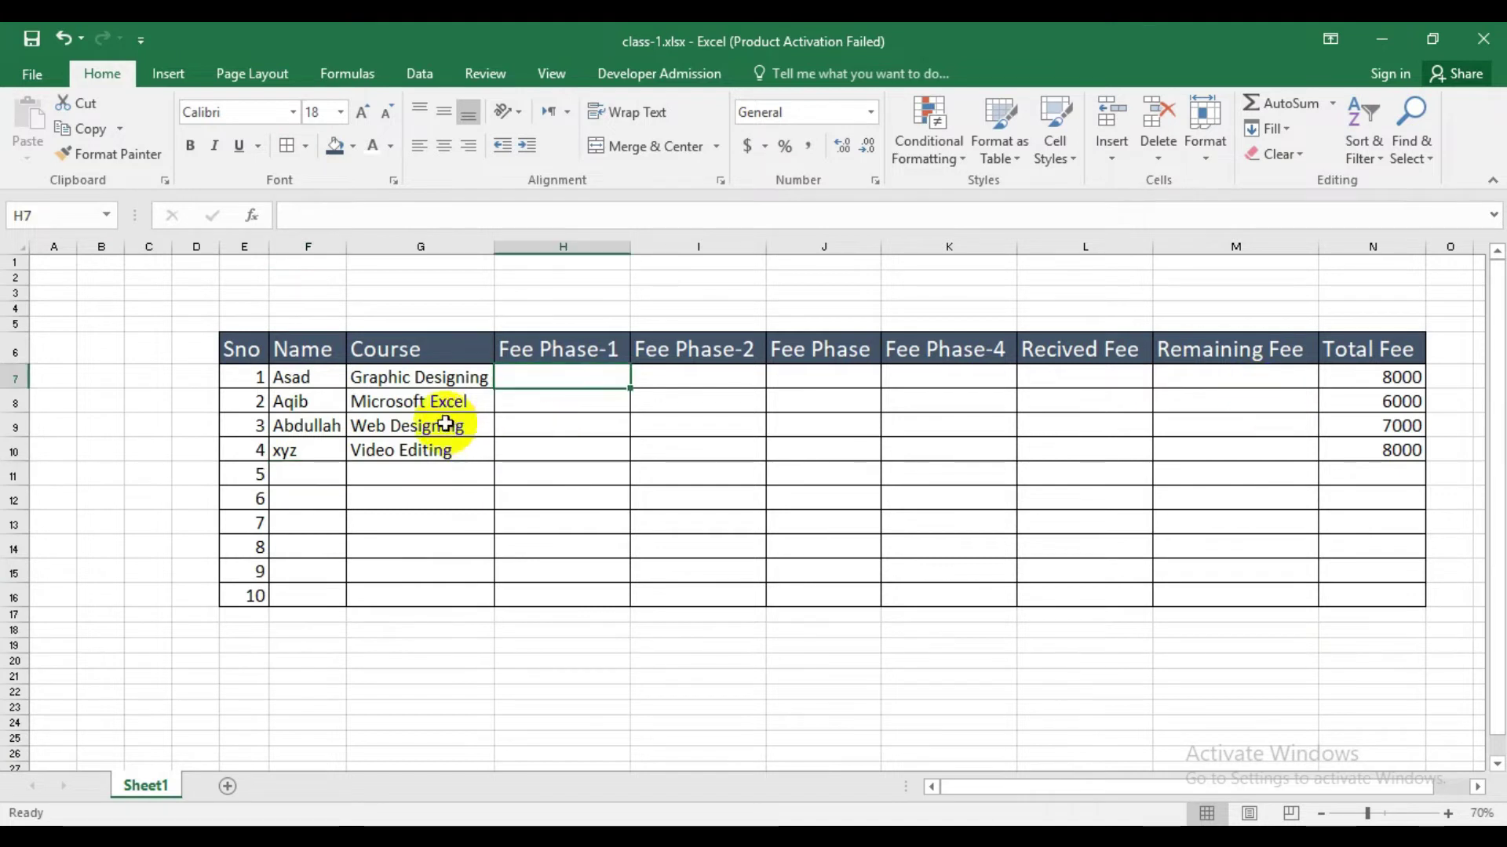
type("2000")
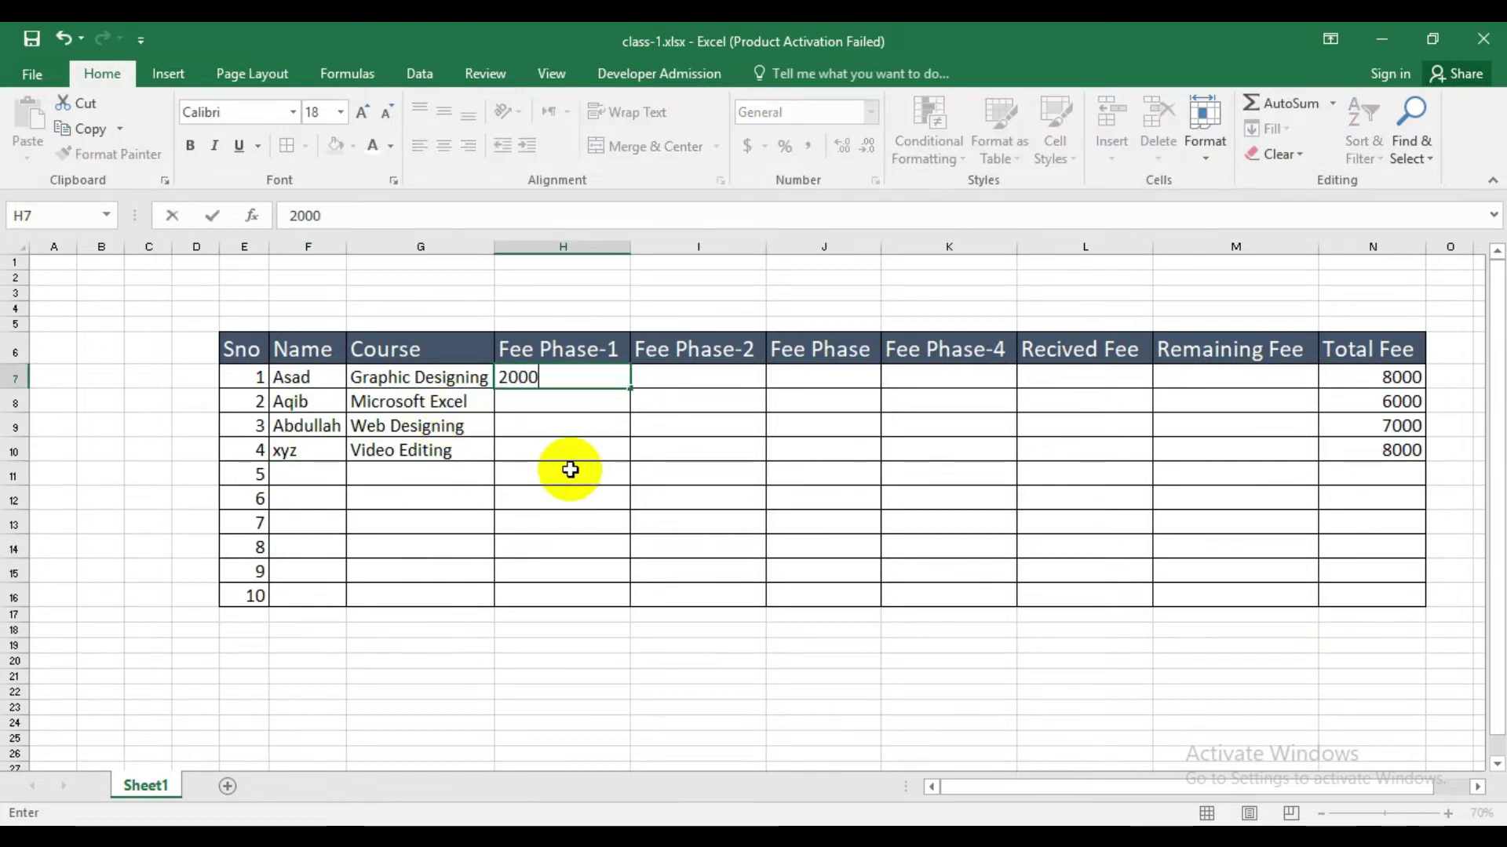
left_click(659, 595)
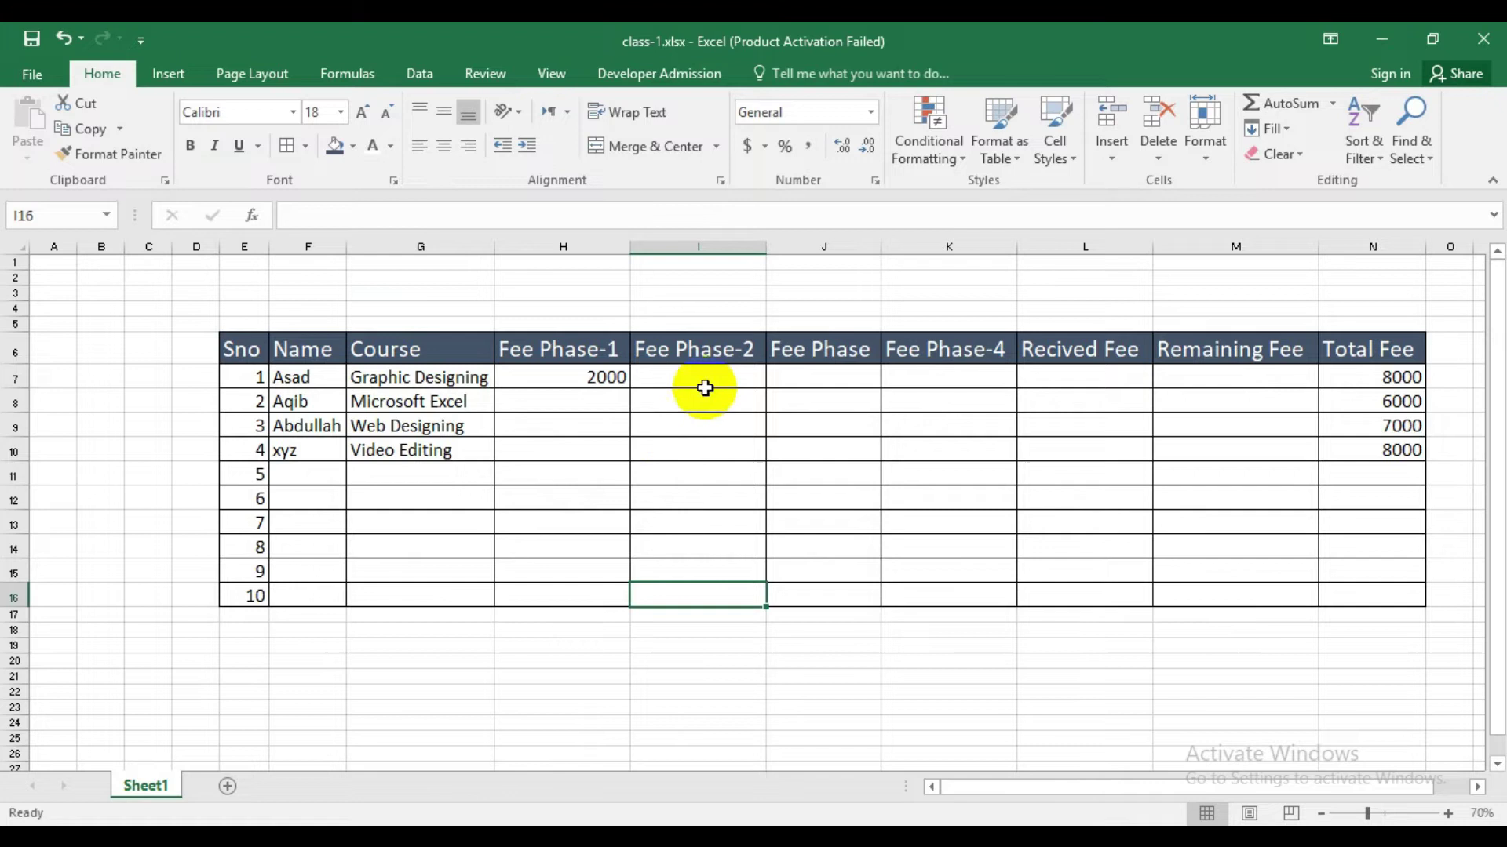
left_click(669, 388)
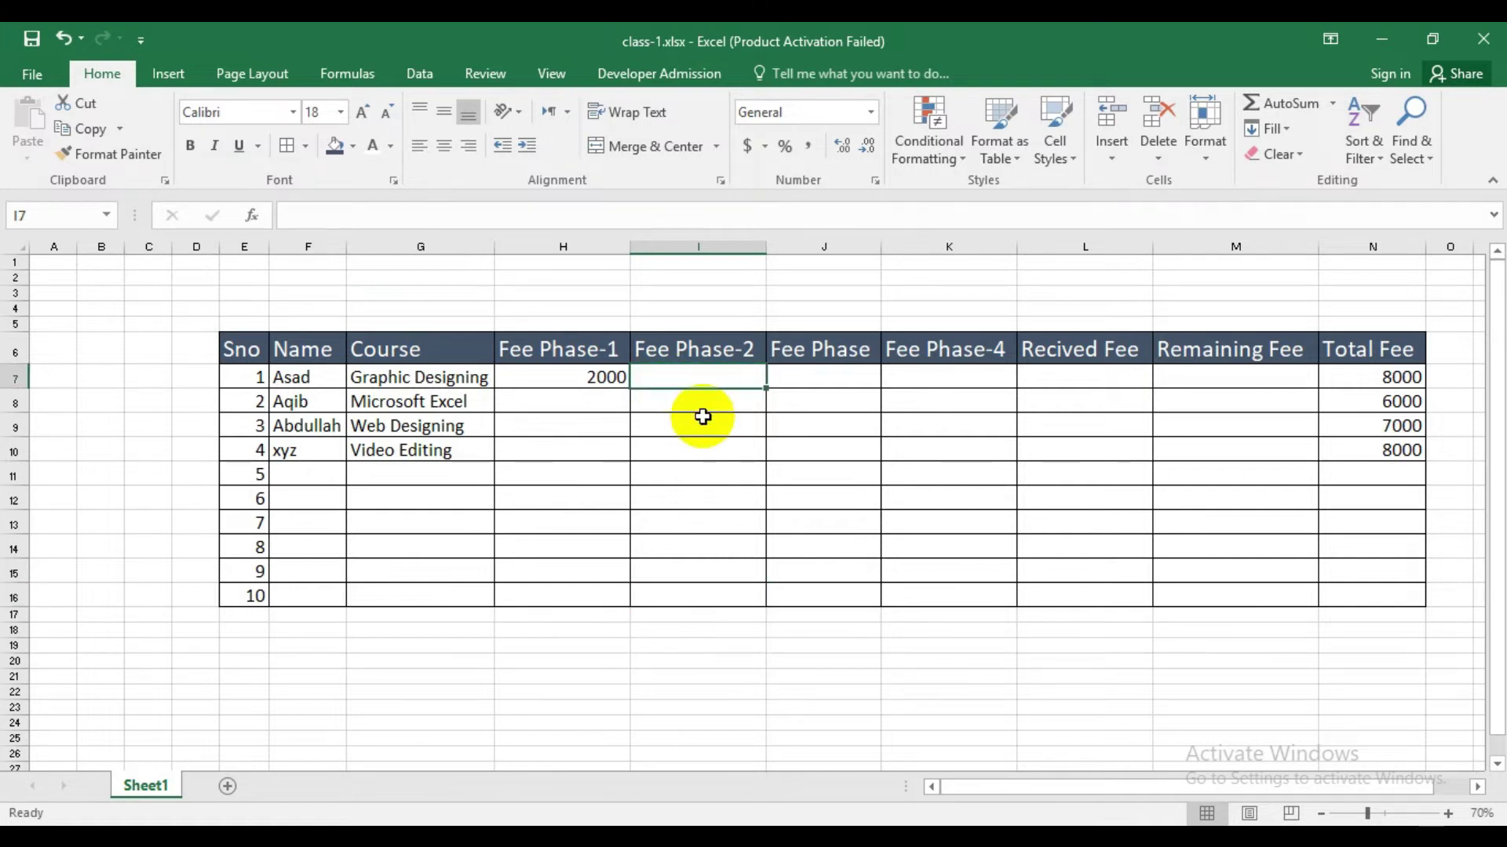
type("3000")
left_click(772, 548)
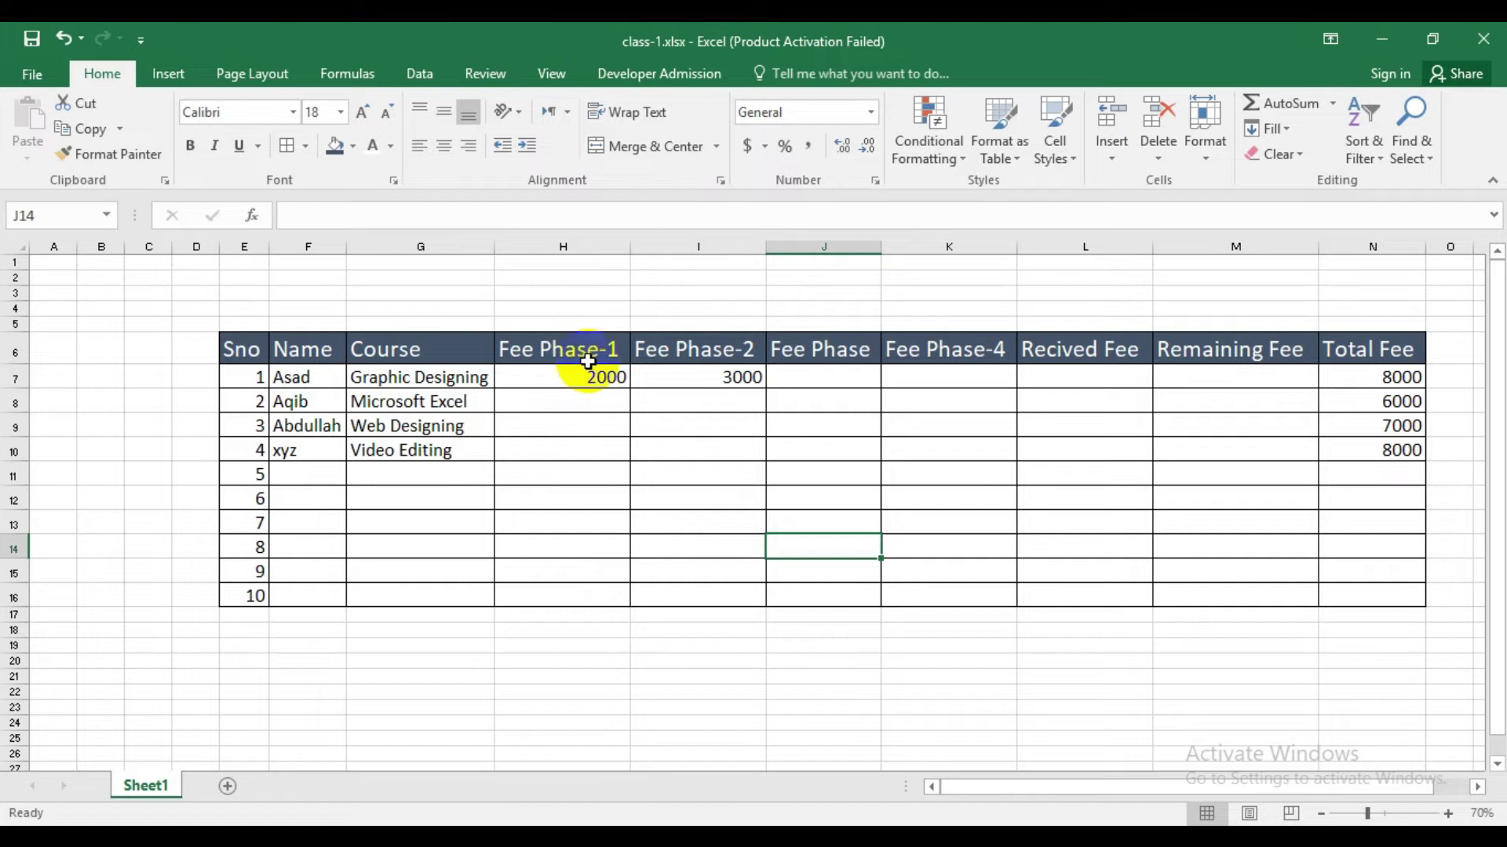
Enter the first student's third-phase fee of 1000 in J7 and Fee Phase-4 amount of 2000 in K7.
left_click(796, 381)
type("1000")
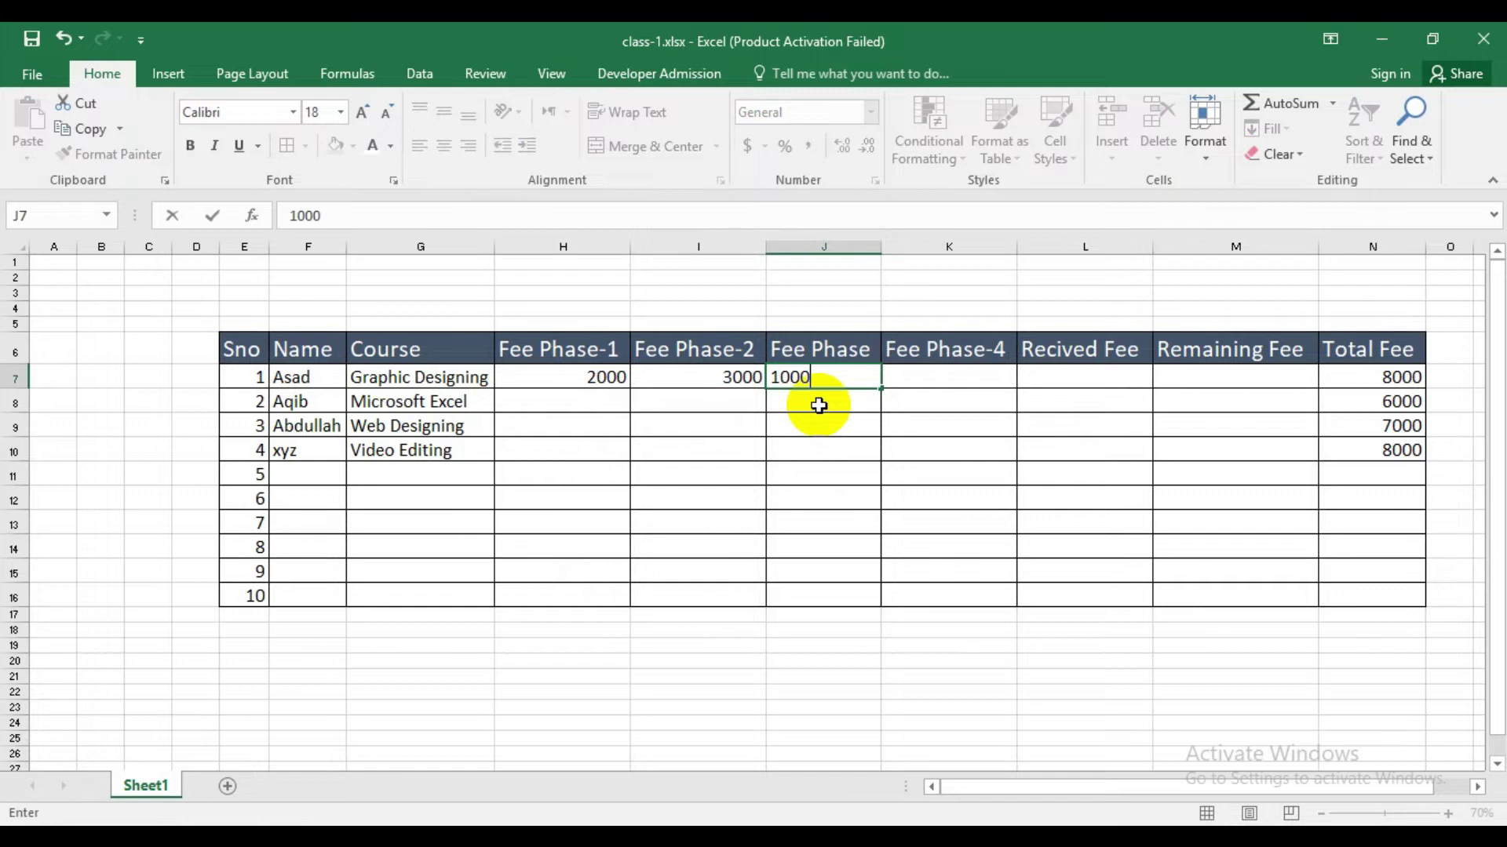
left_click(920, 490)
left_click(949, 381)
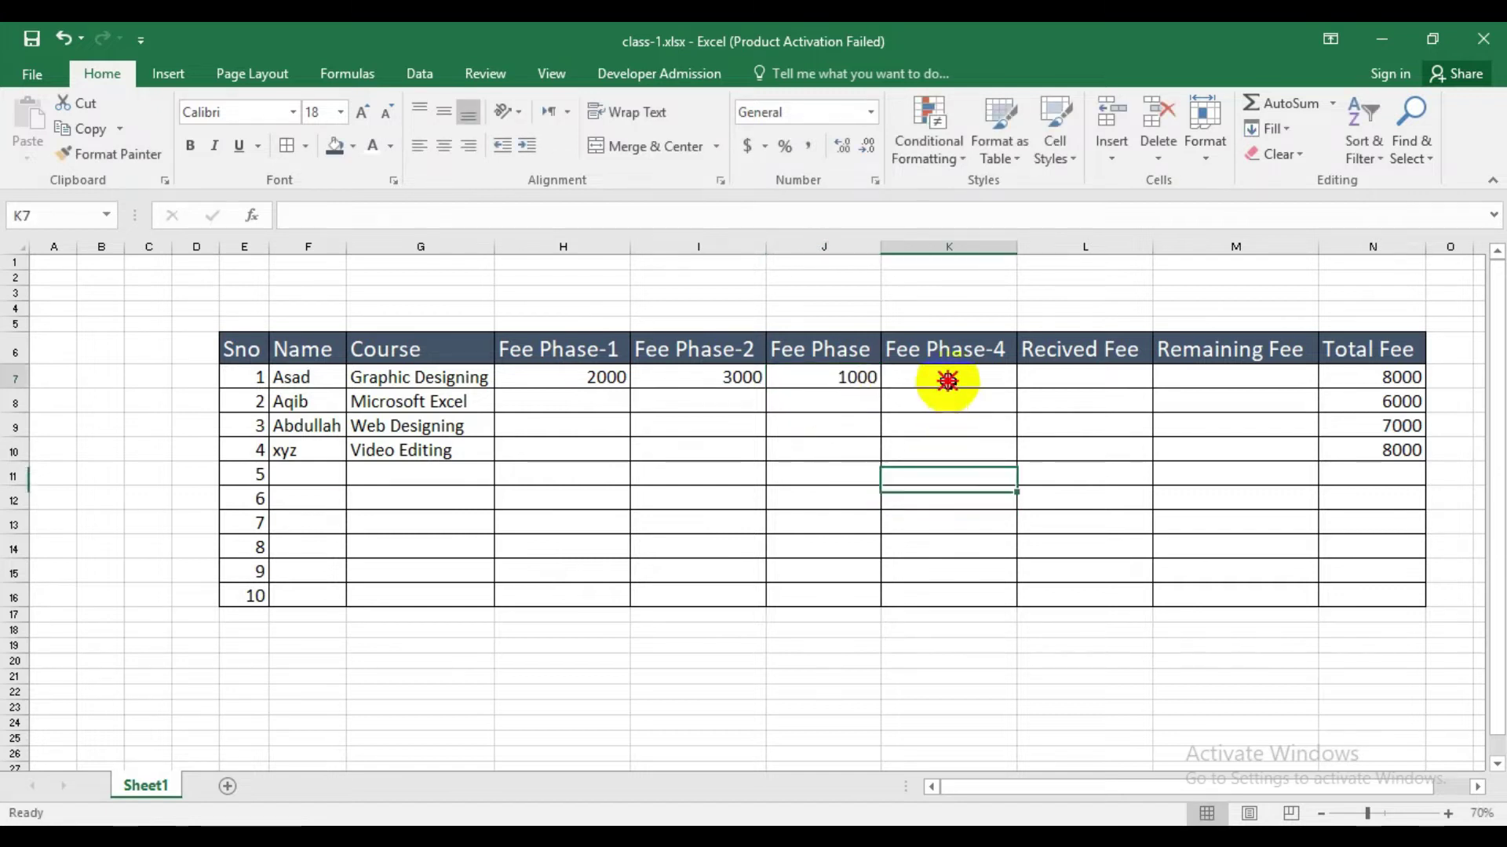
type("2000")
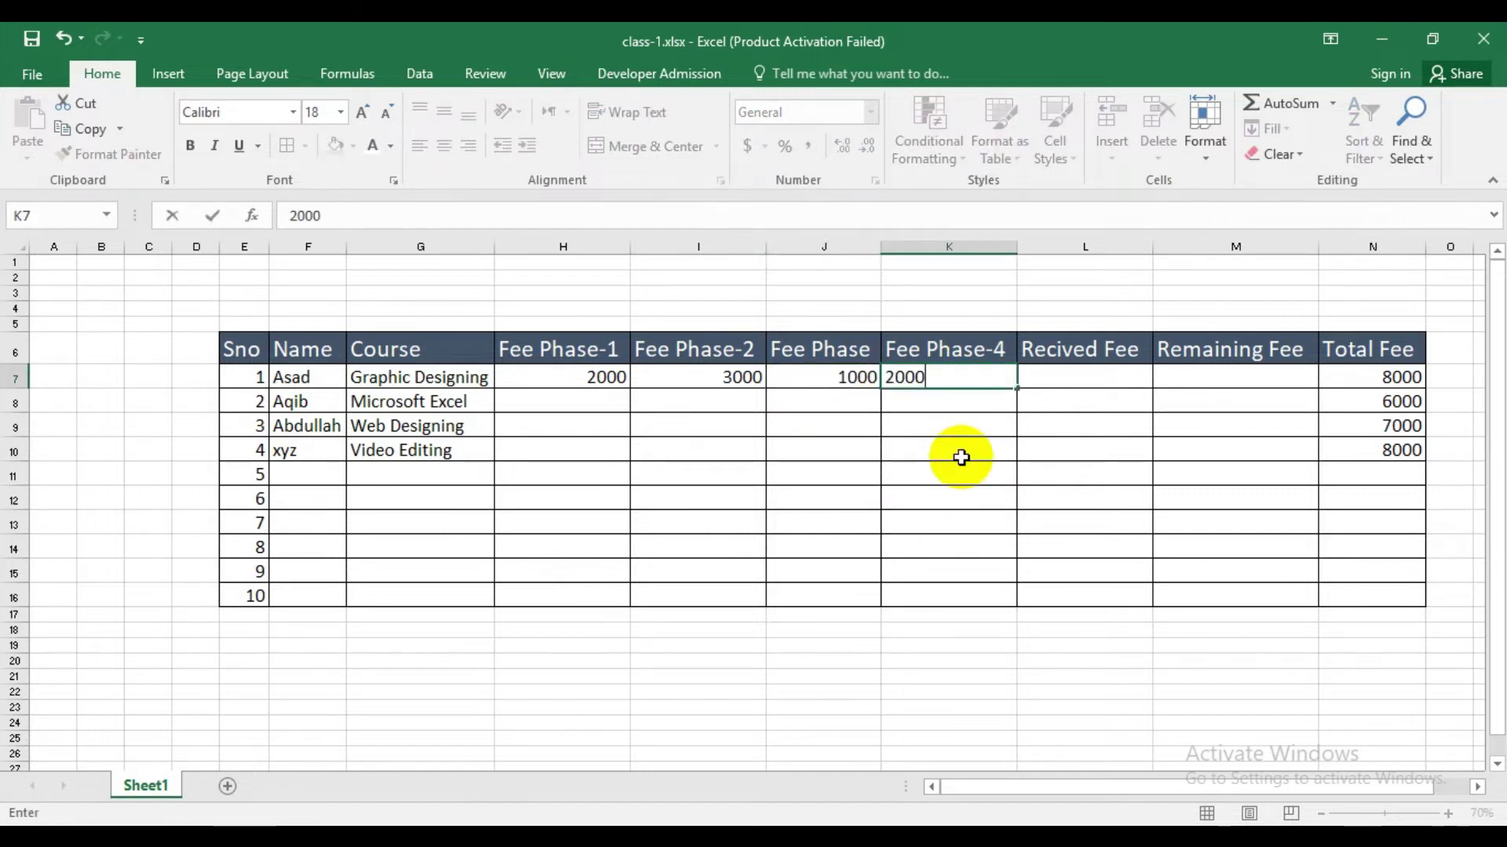
left_click(914, 472)
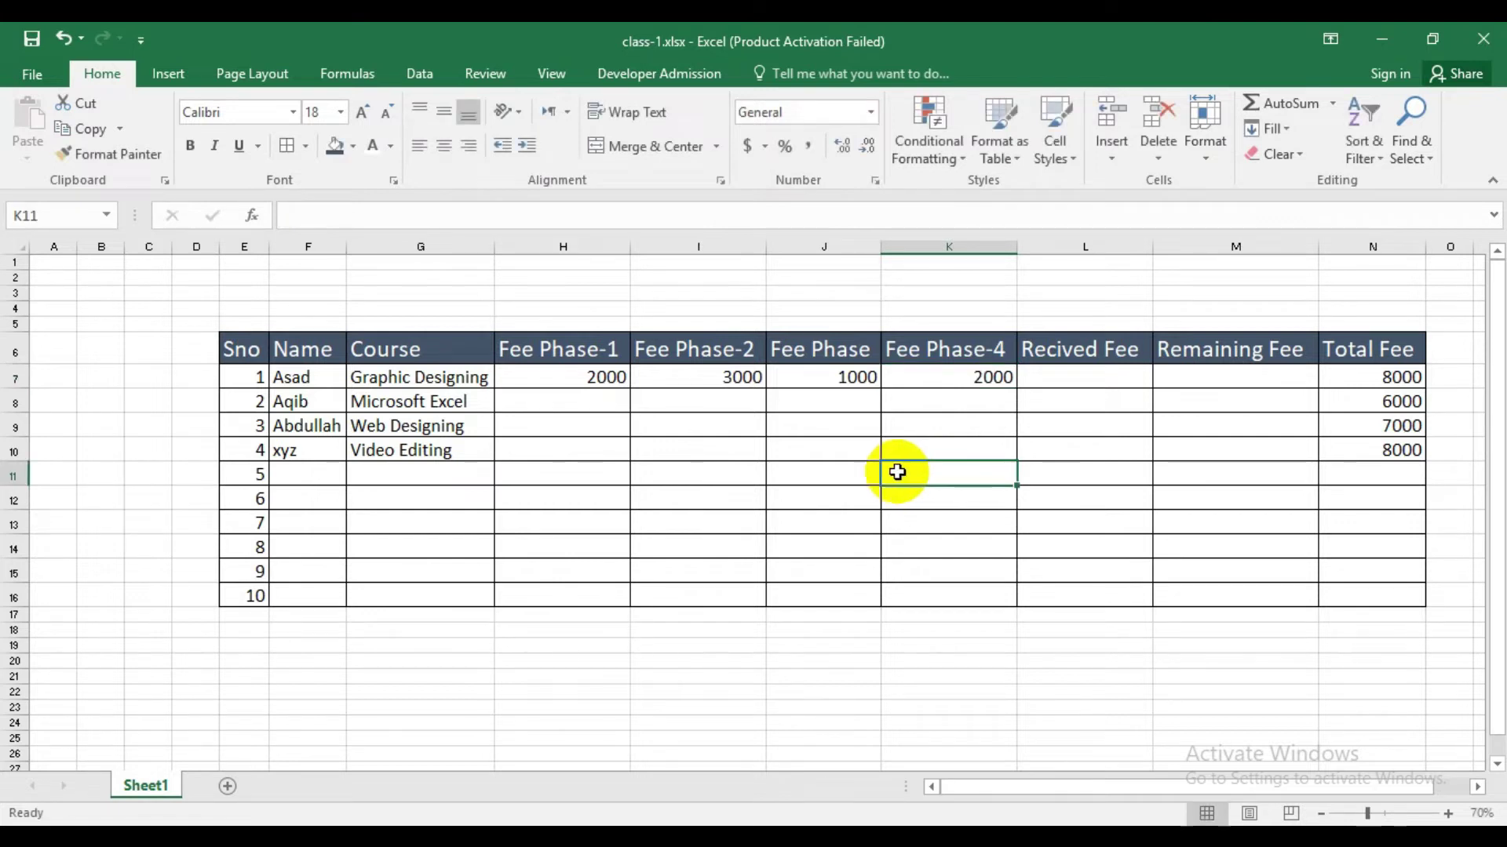
Enter 4000 as the second student's Fee Phase-1 amount in H8.
left_click(551, 407)
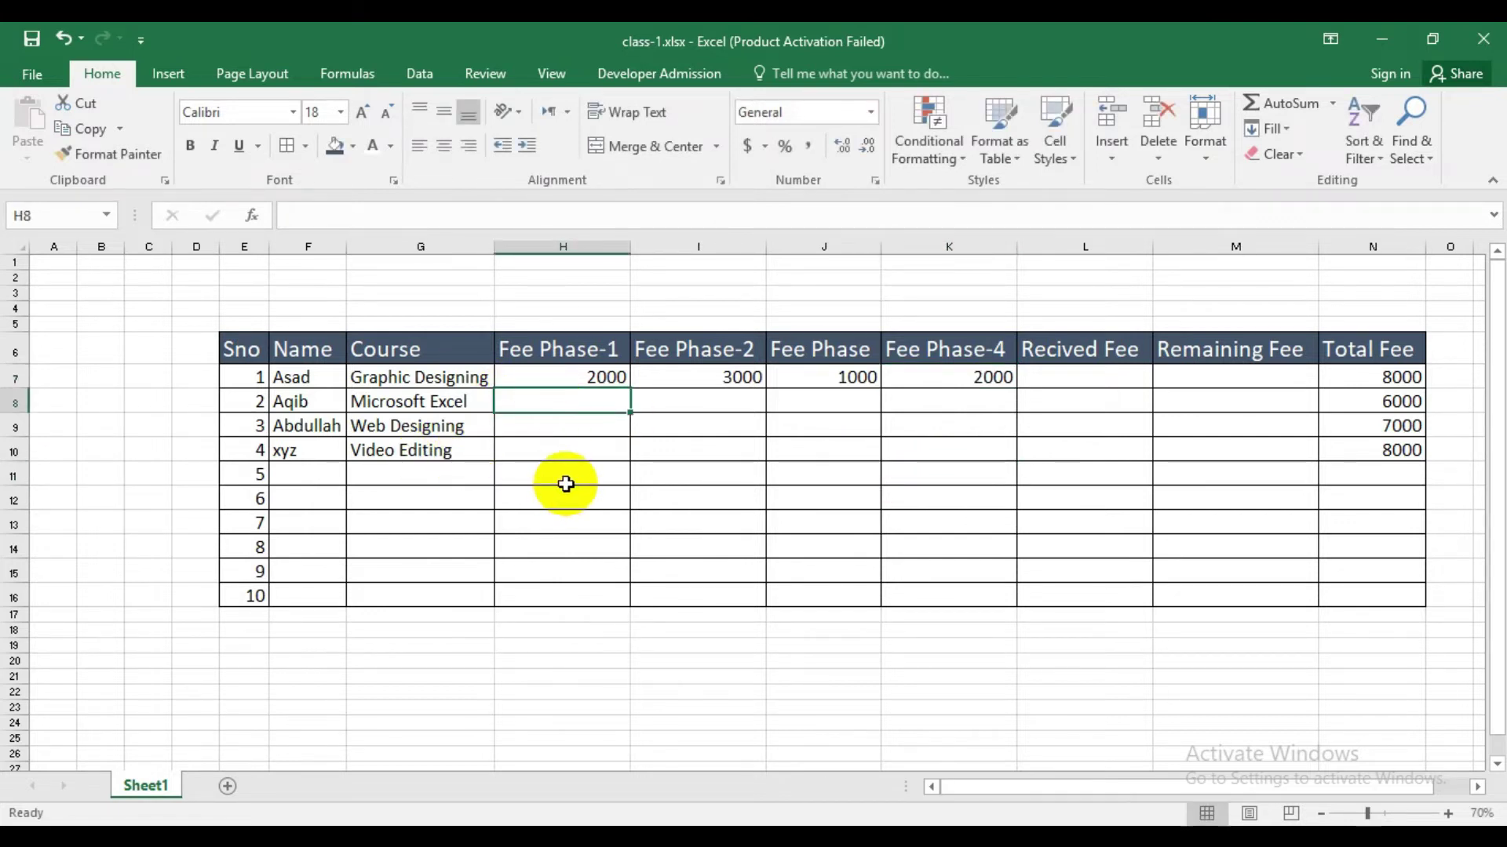
type("4000")
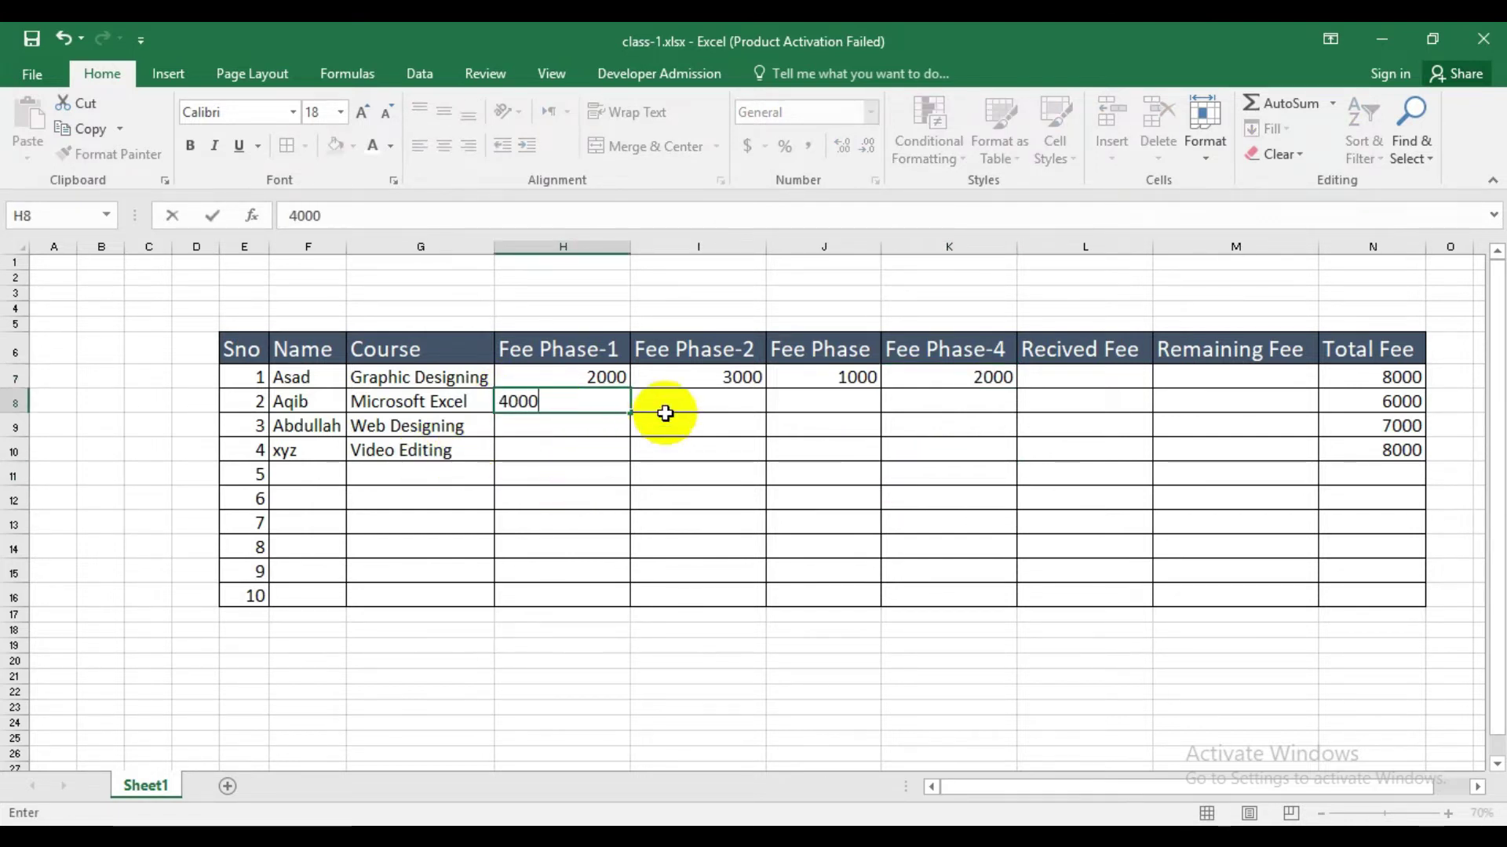
left_click(669, 407)
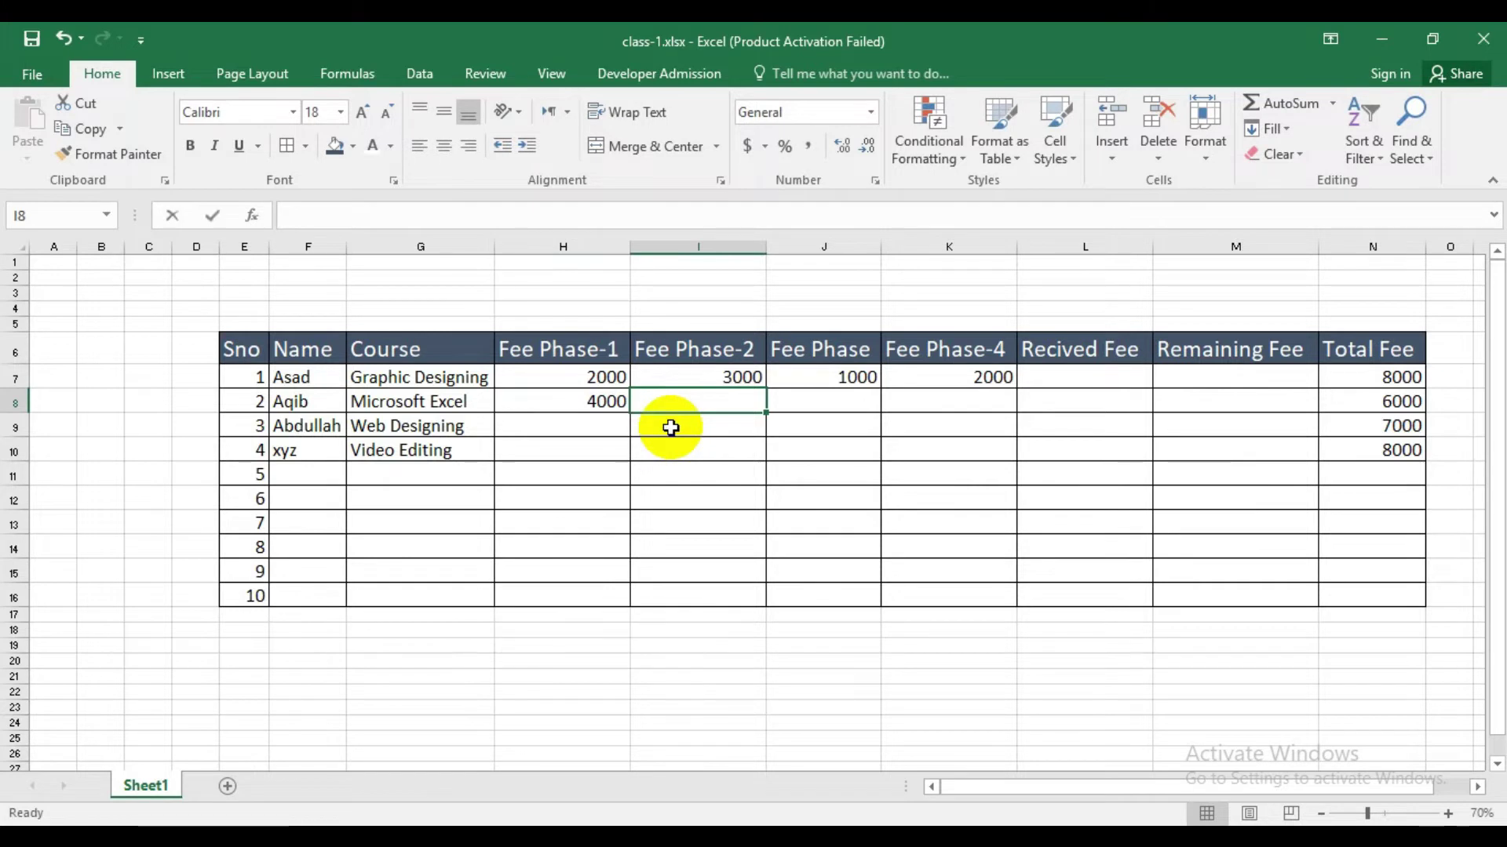
Enter the second student's remaining phase fees: 200 in I8, 500 in J8 and 1000 in K8.
type("200")
left_click(844, 402)
type("500")
left_click(932, 479)
left_click(932, 400)
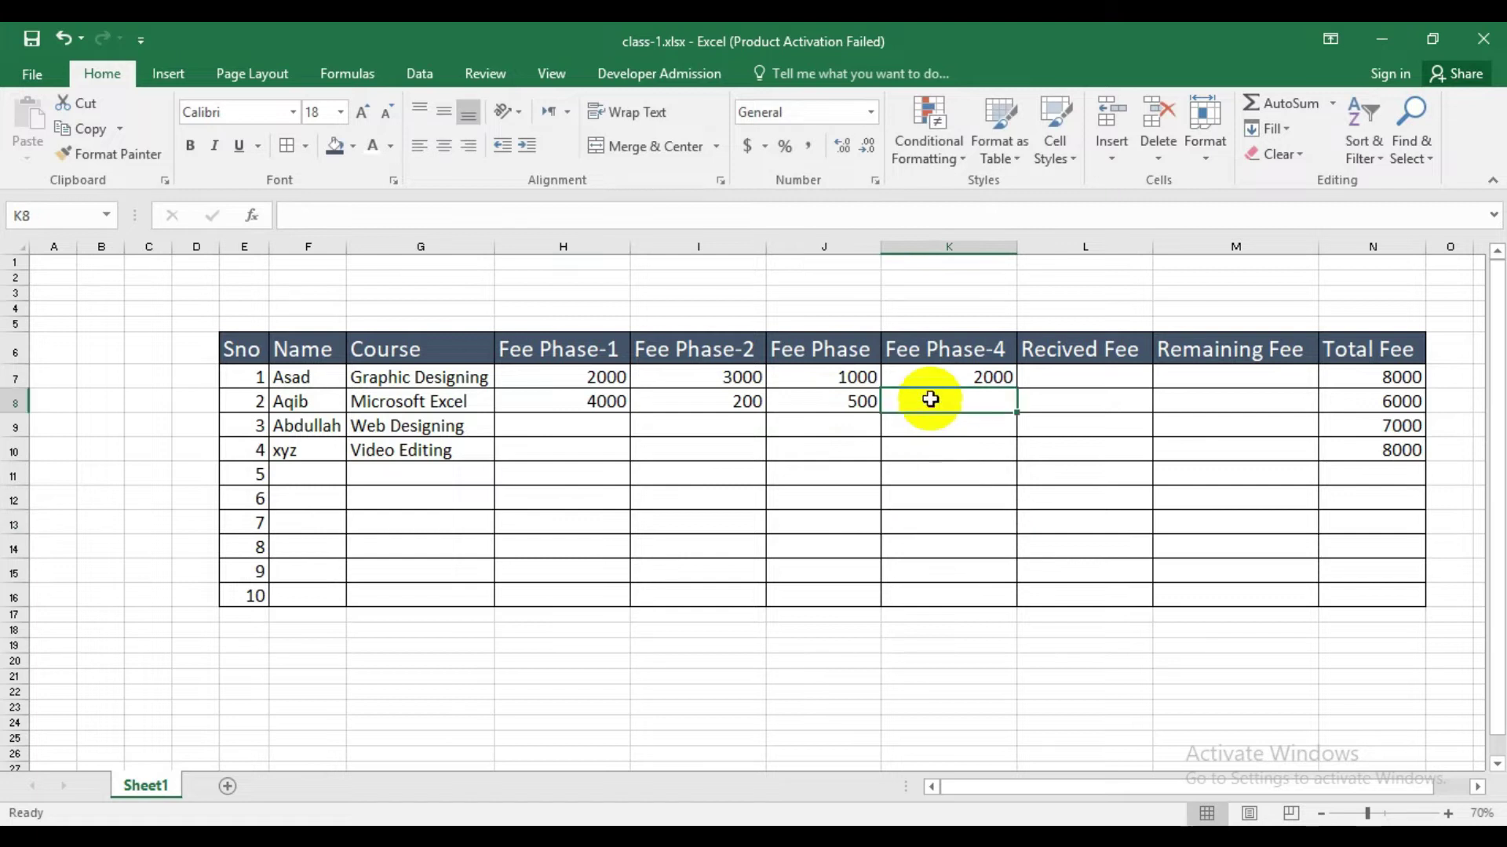
type("1000")
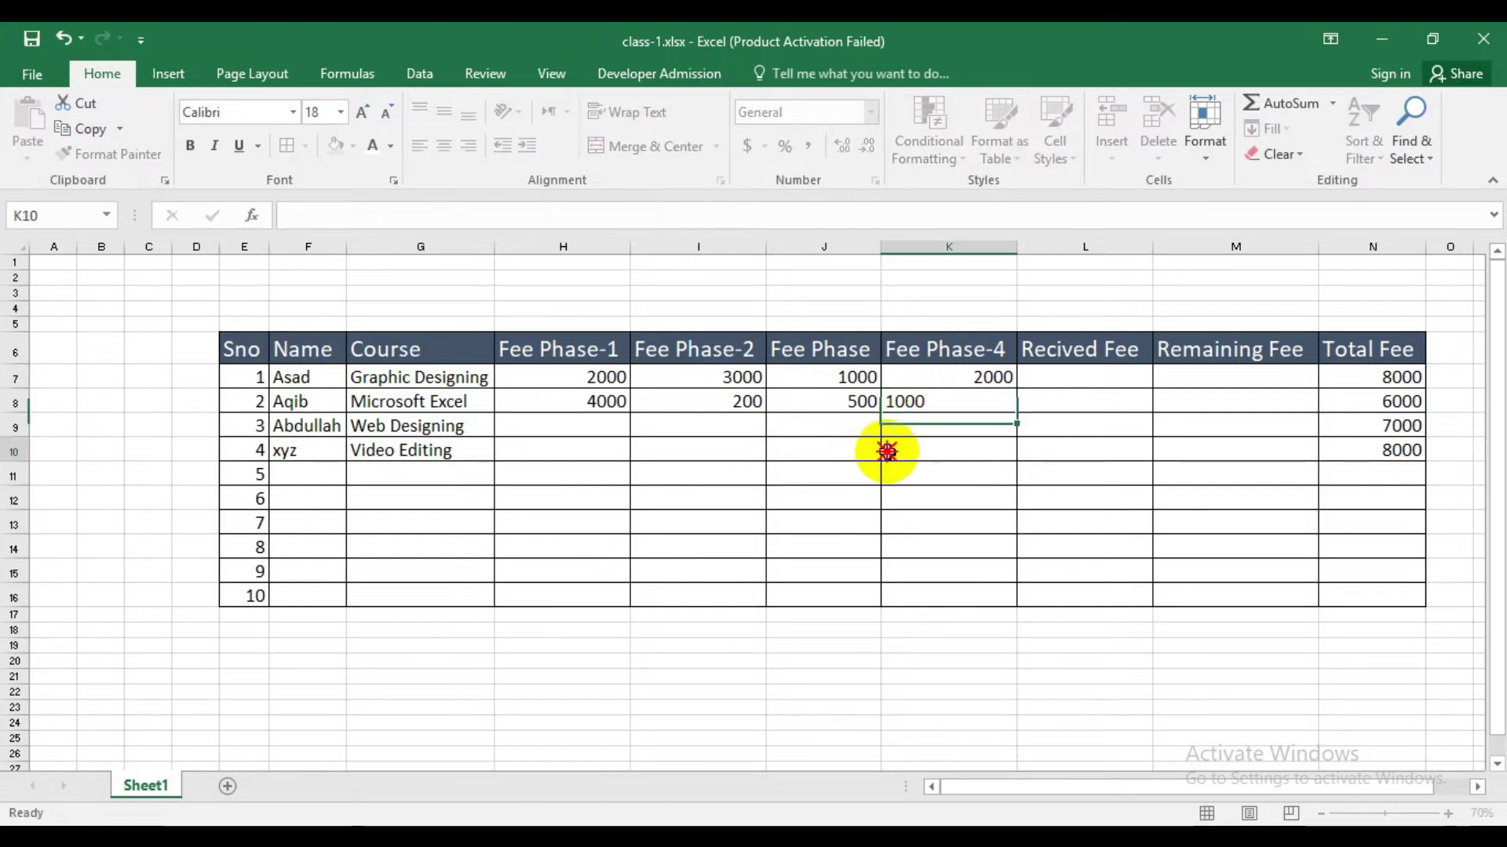
key("Return")
Enter the third student's phase fees: 5000 in H9, and 500 each in I9, J9 and K9.
left_click(579, 428)
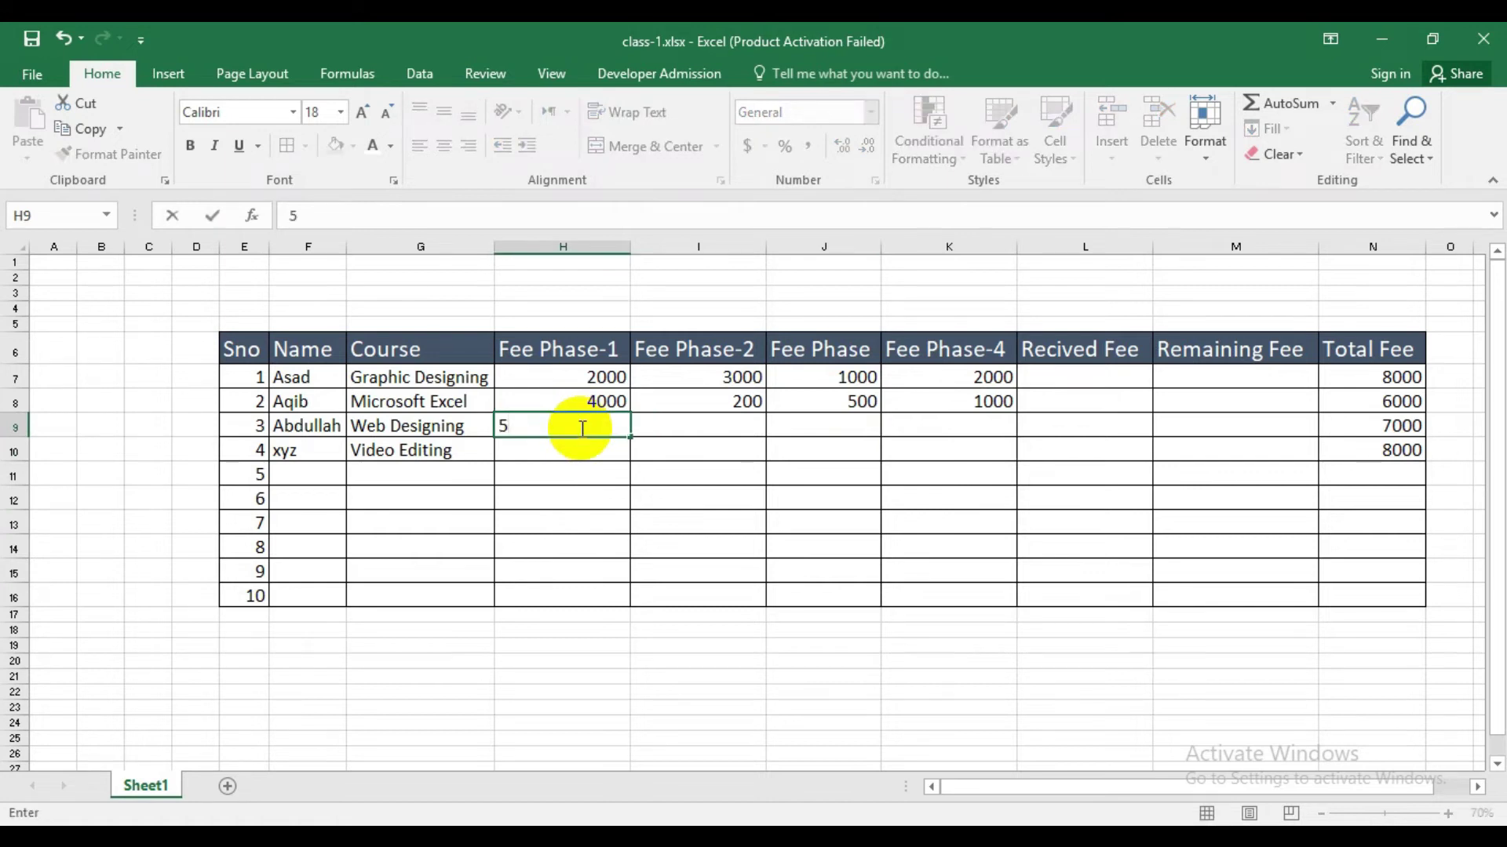
type("5000")
key("Tab")
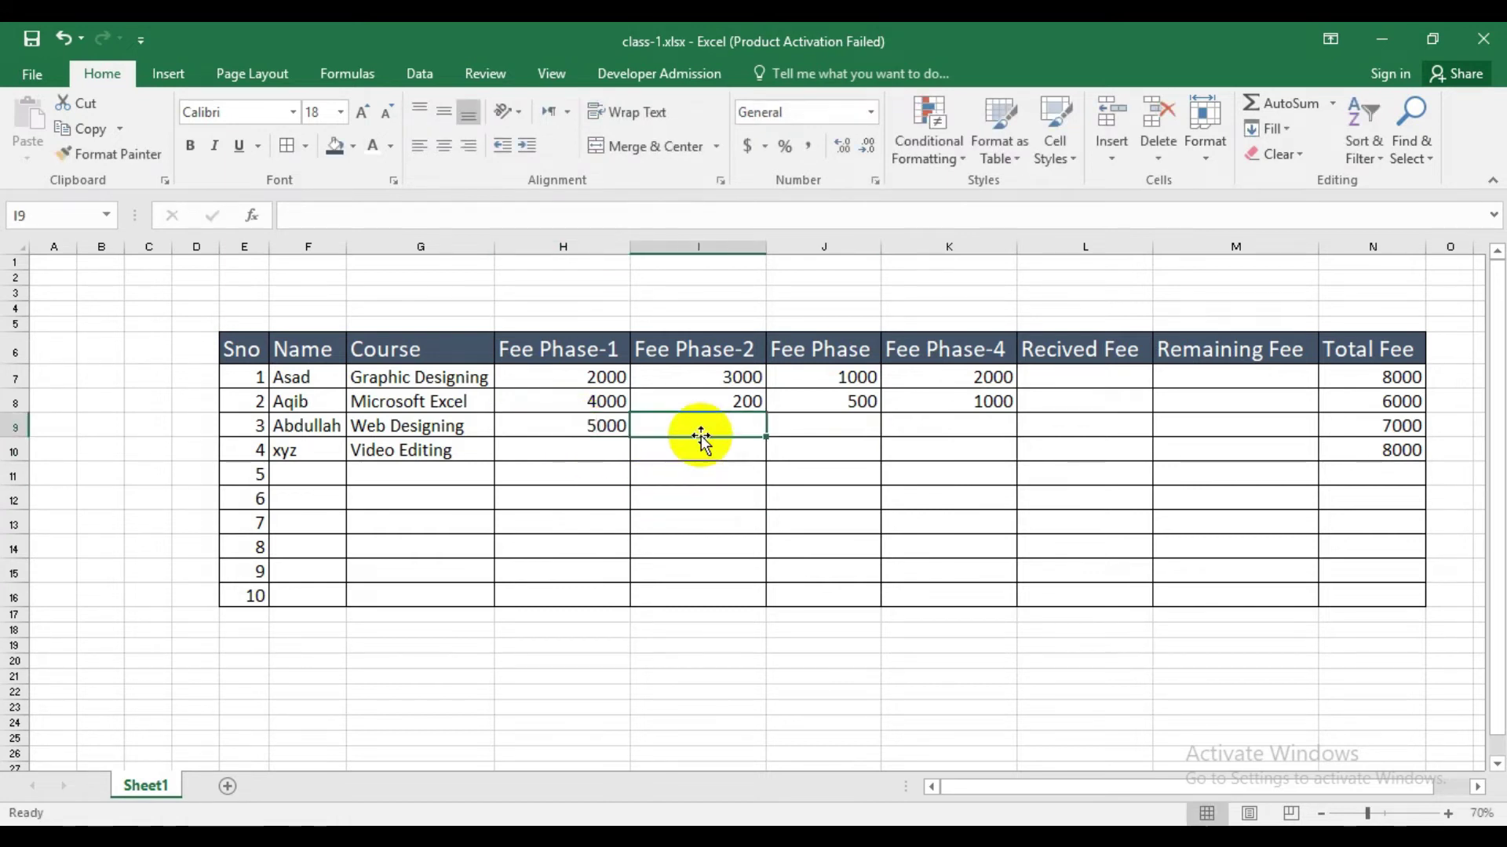
type("500")
key("Tab")
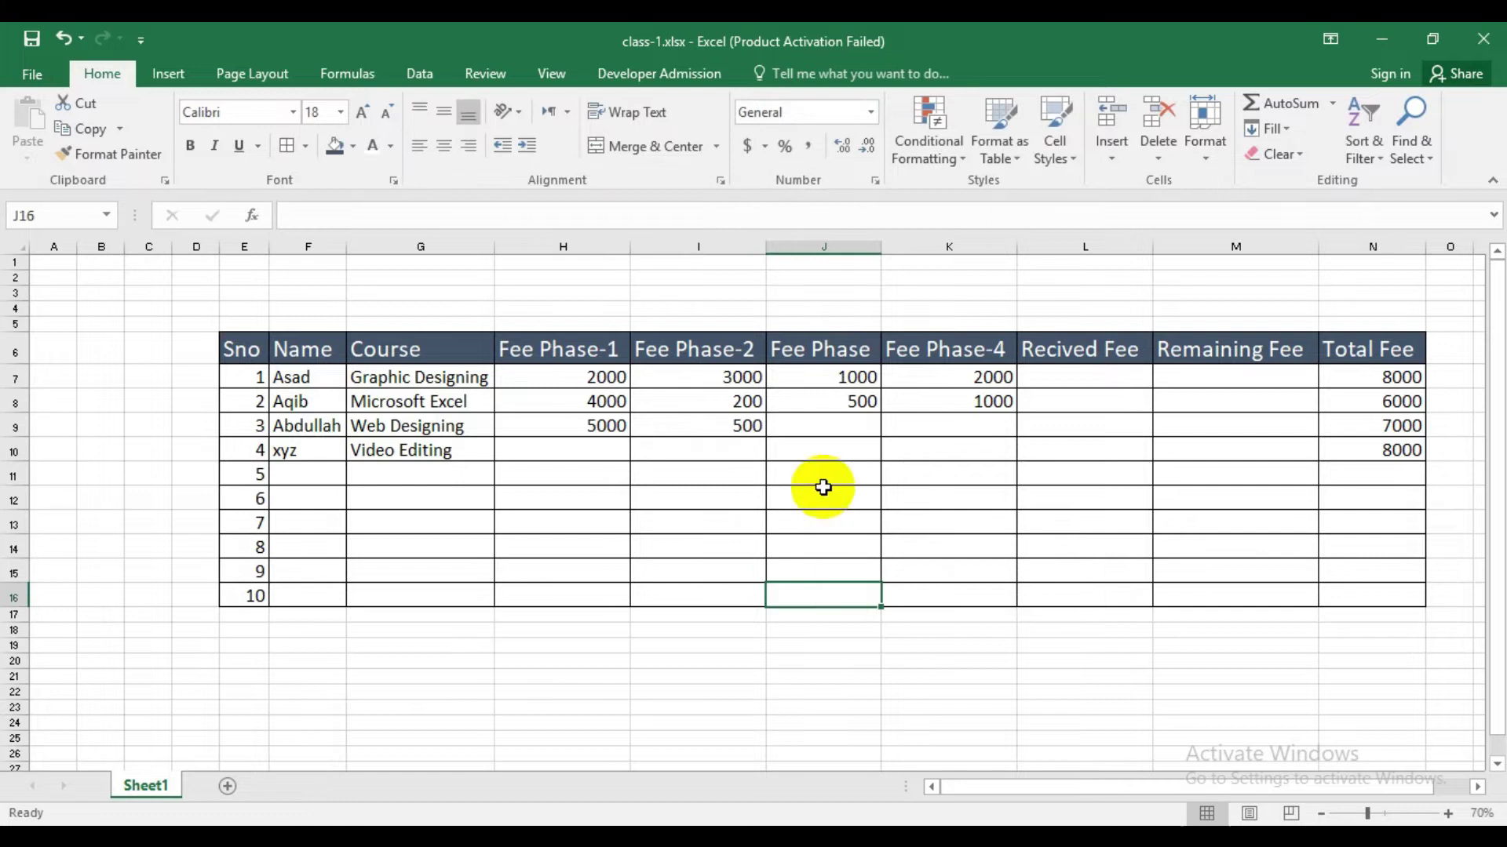
type("500")
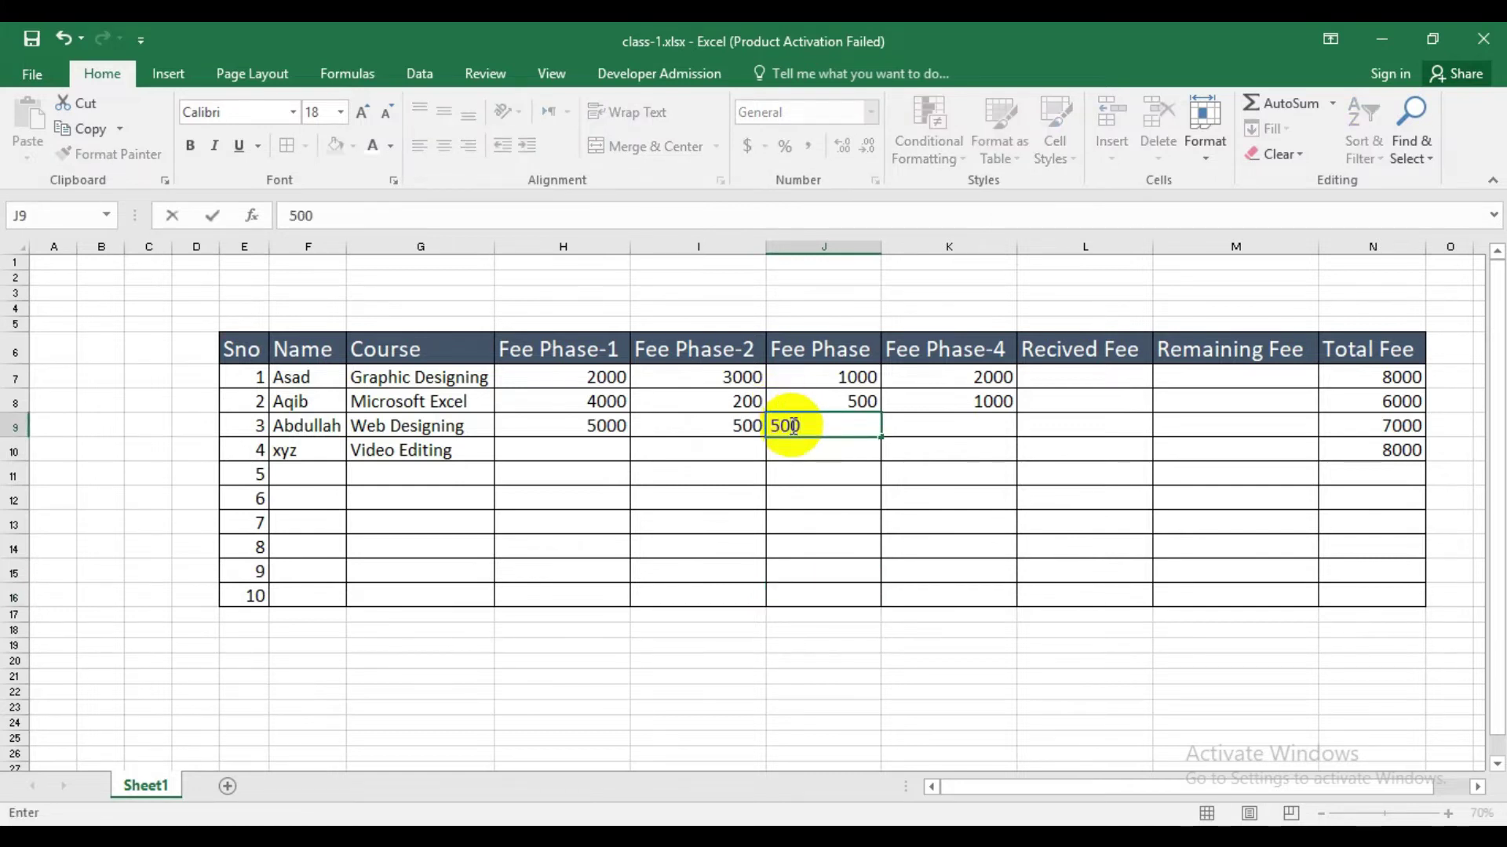
left_click(999, 474)
left_click(952, 428)
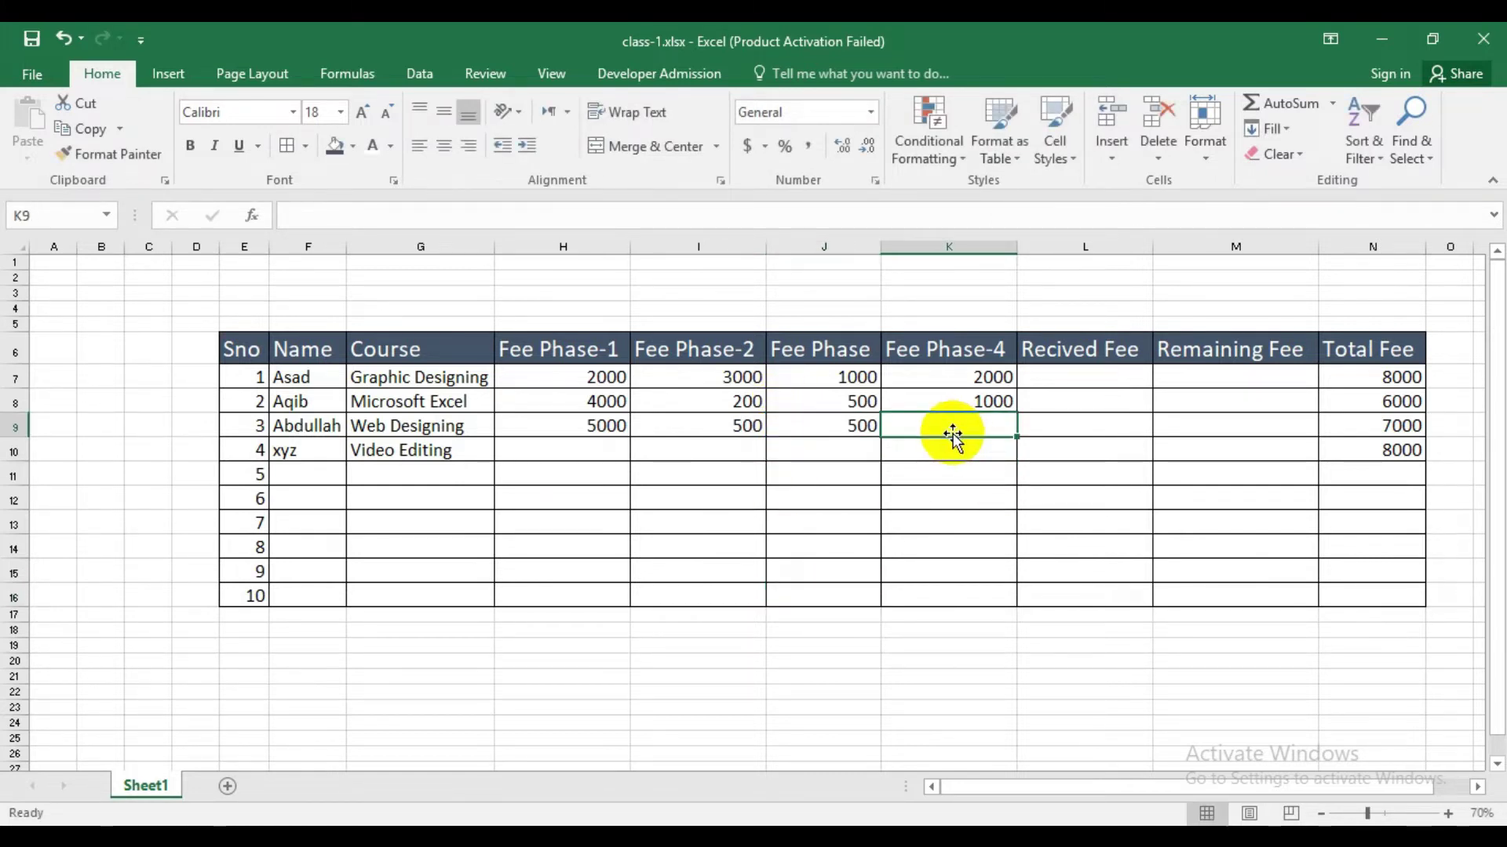
type("500")
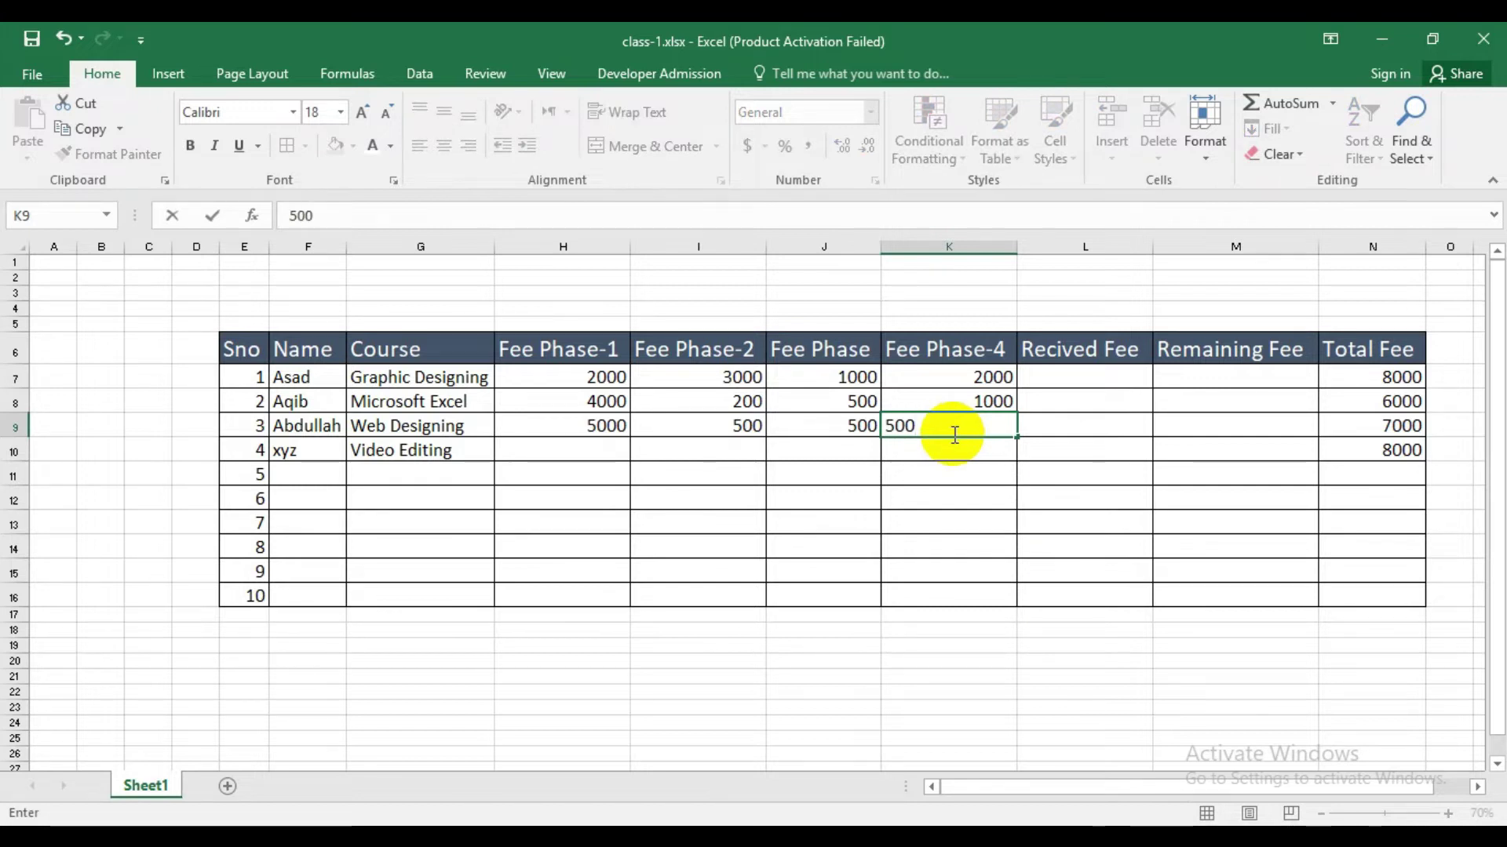
left_click(913, 485)
Enter the fourth student's phase fees: 1000 in H10, 3000 in I10, 2000 in J10 and 2000 in K10.
left_click(541, 451)
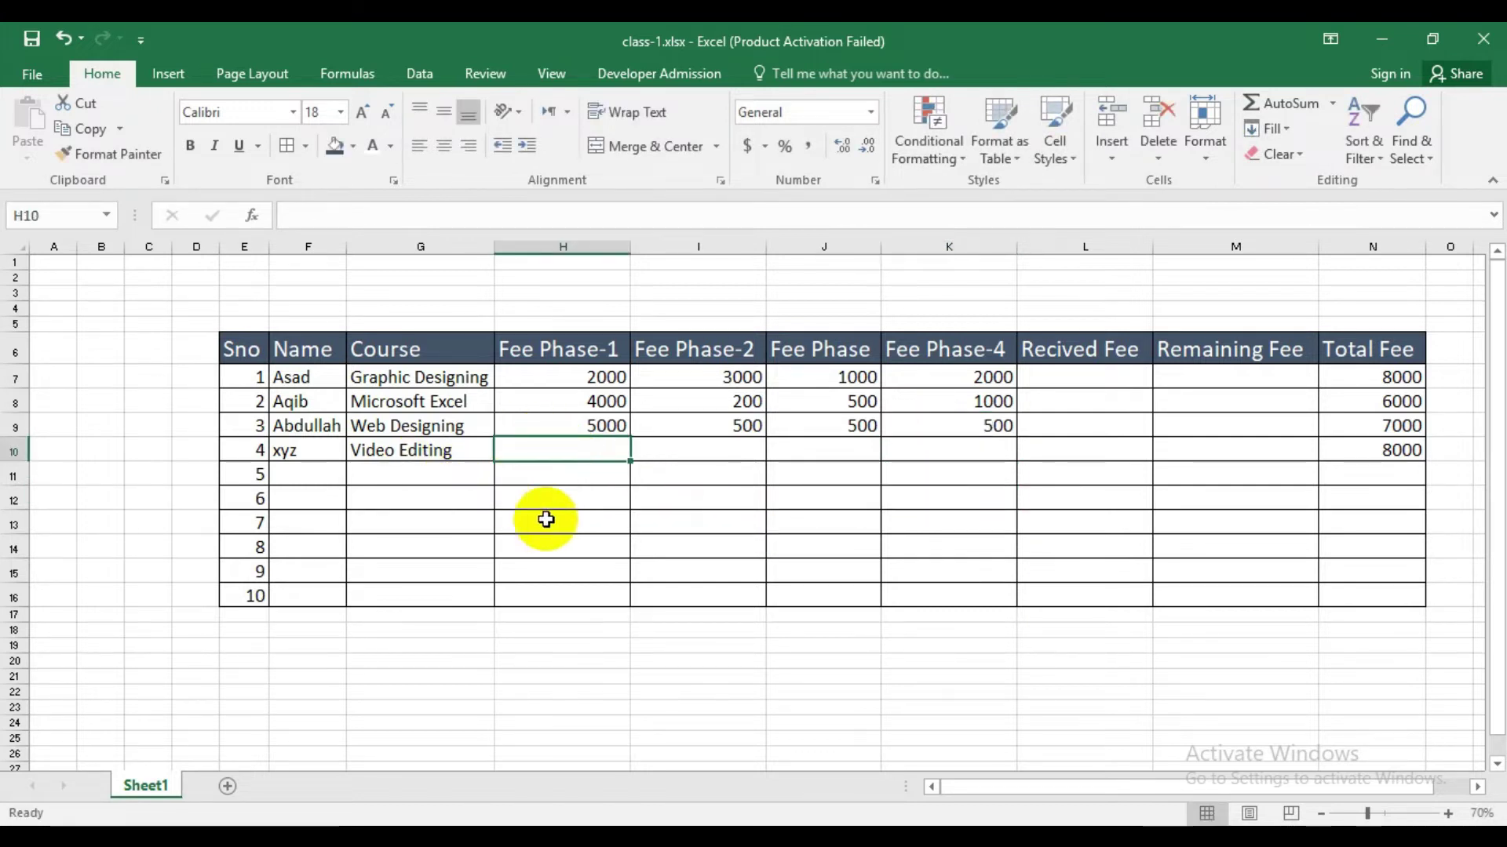
type("1000")
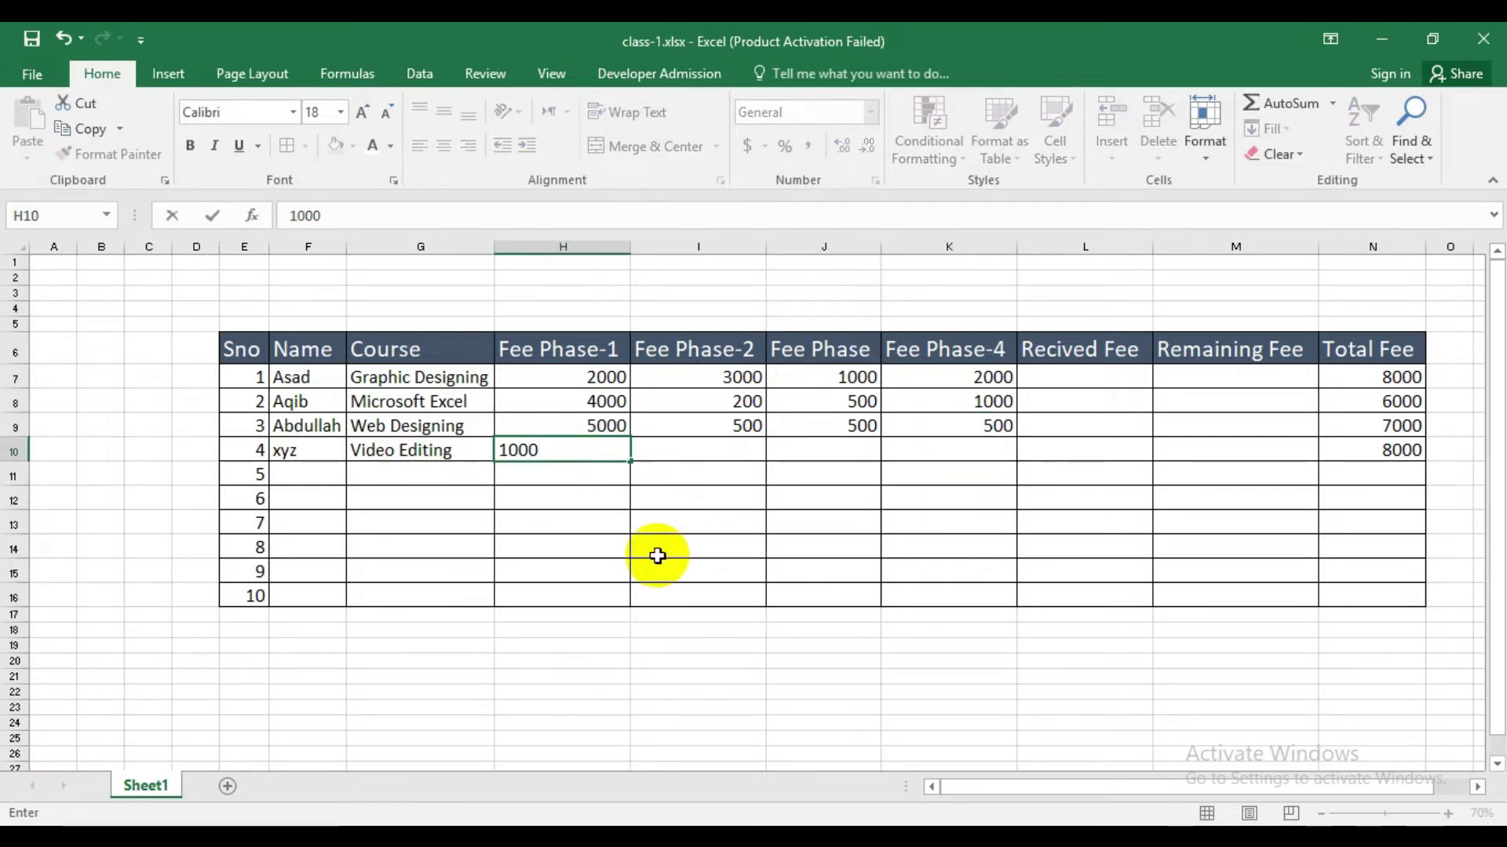
left_click(714, 449)
type("3000")
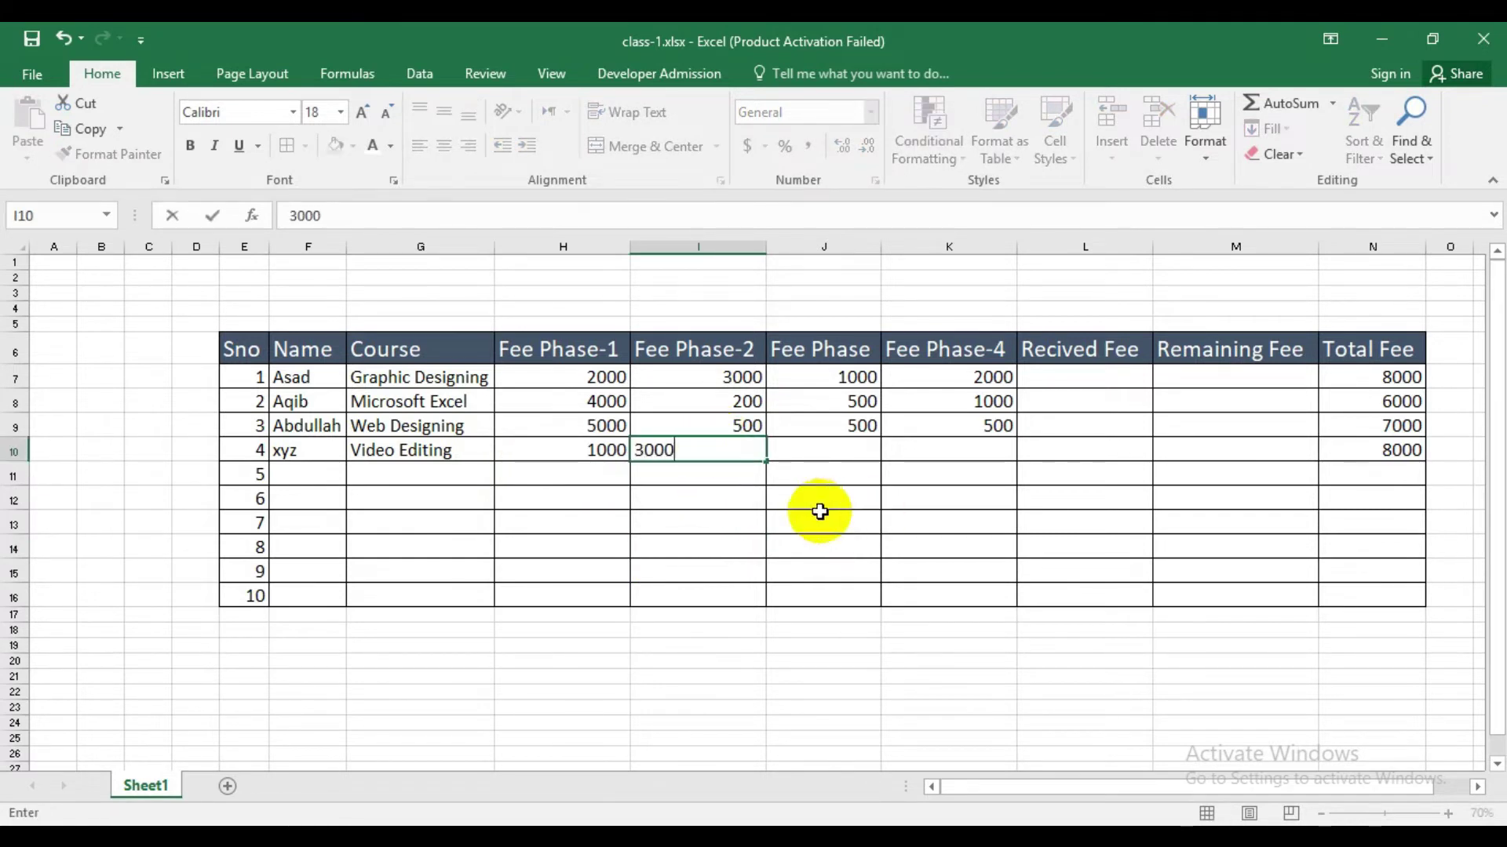
left_click(824, 445)
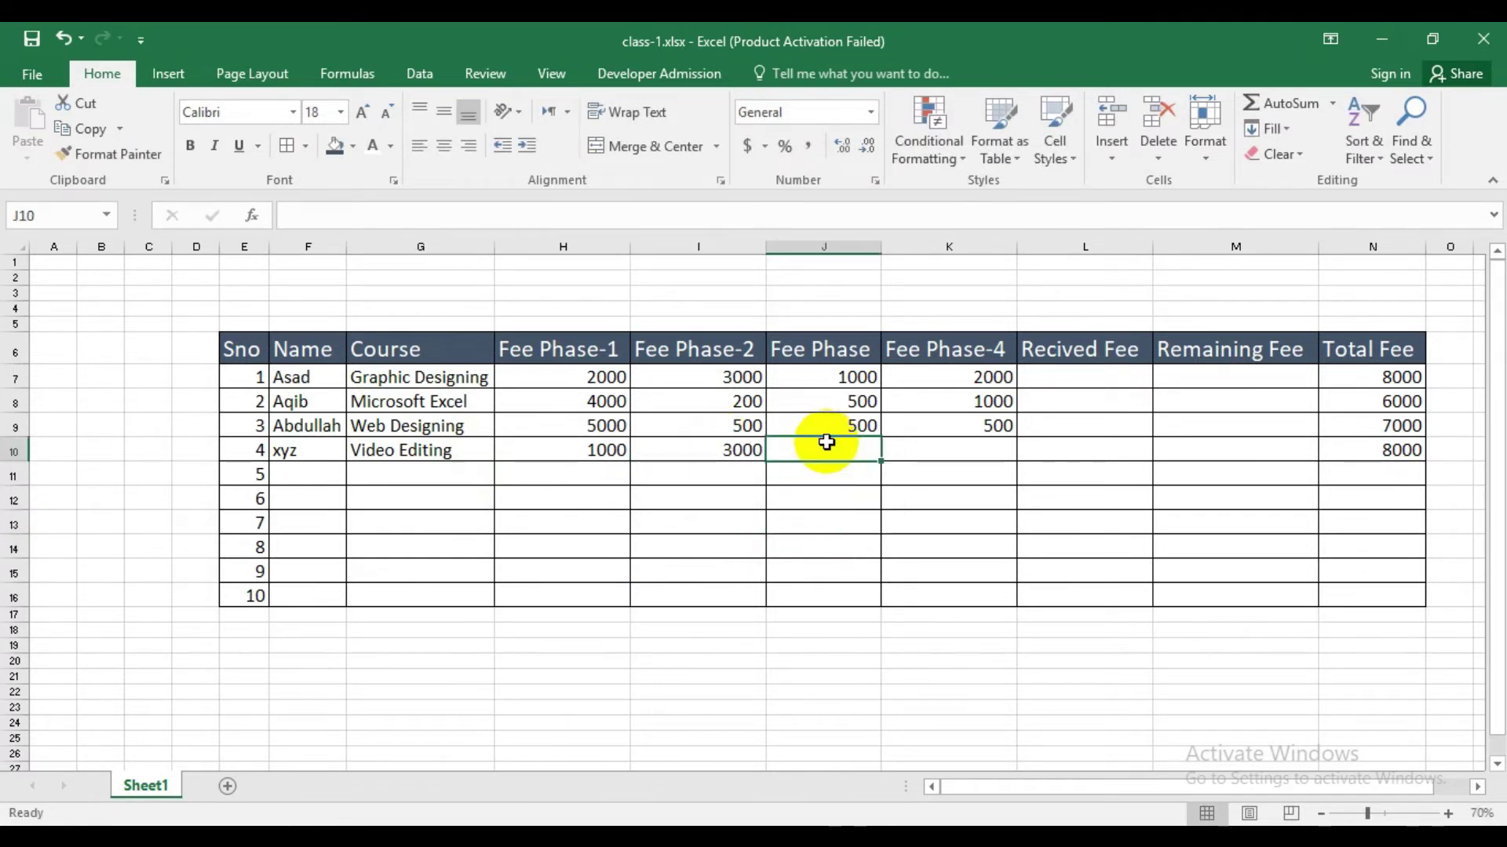
type("20")
left_click(933, 463)
type("200")
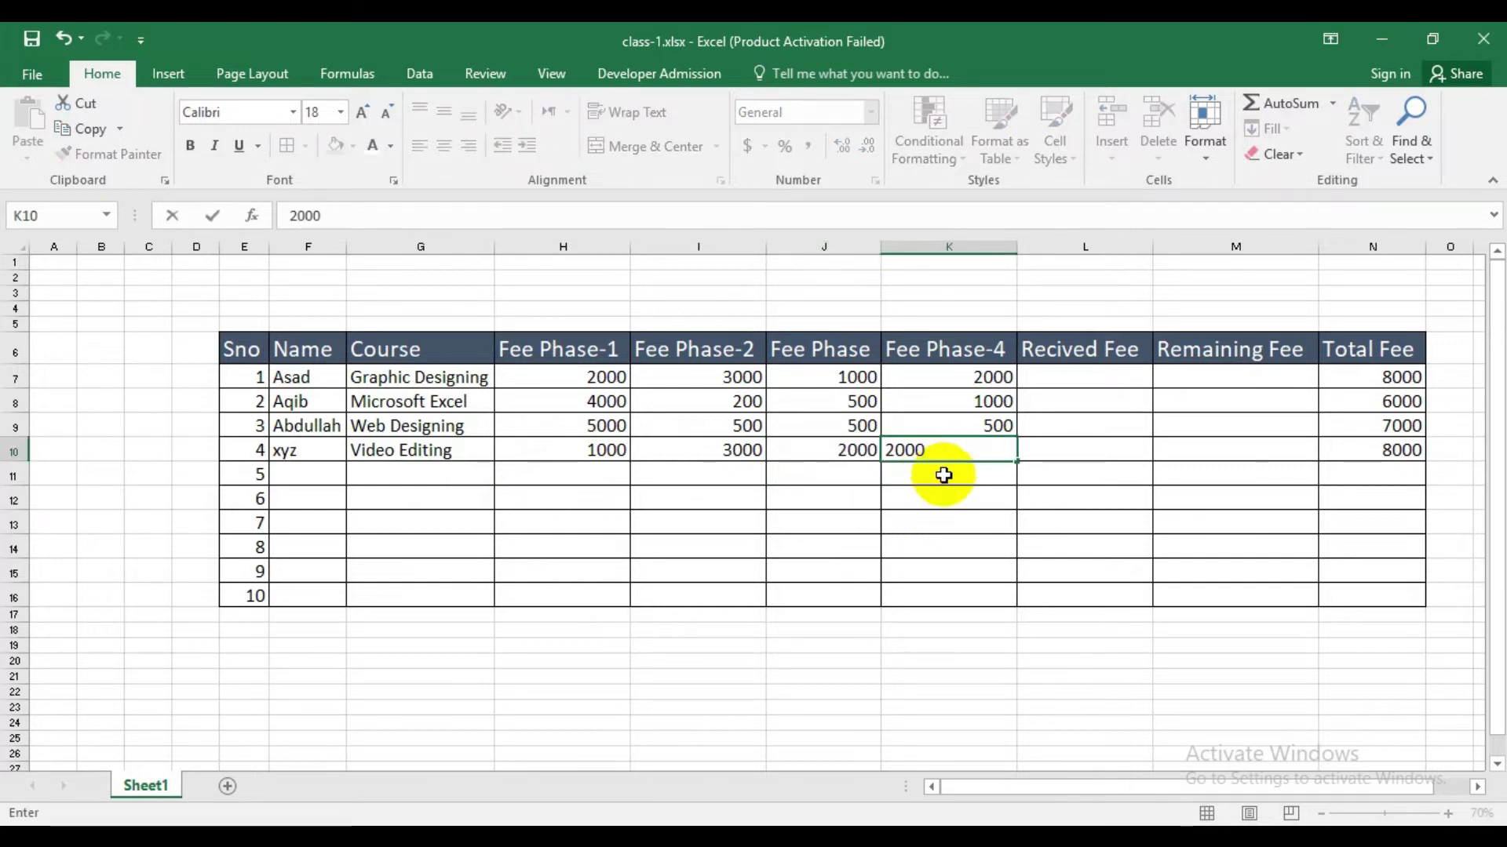
left_click(1024, 518)
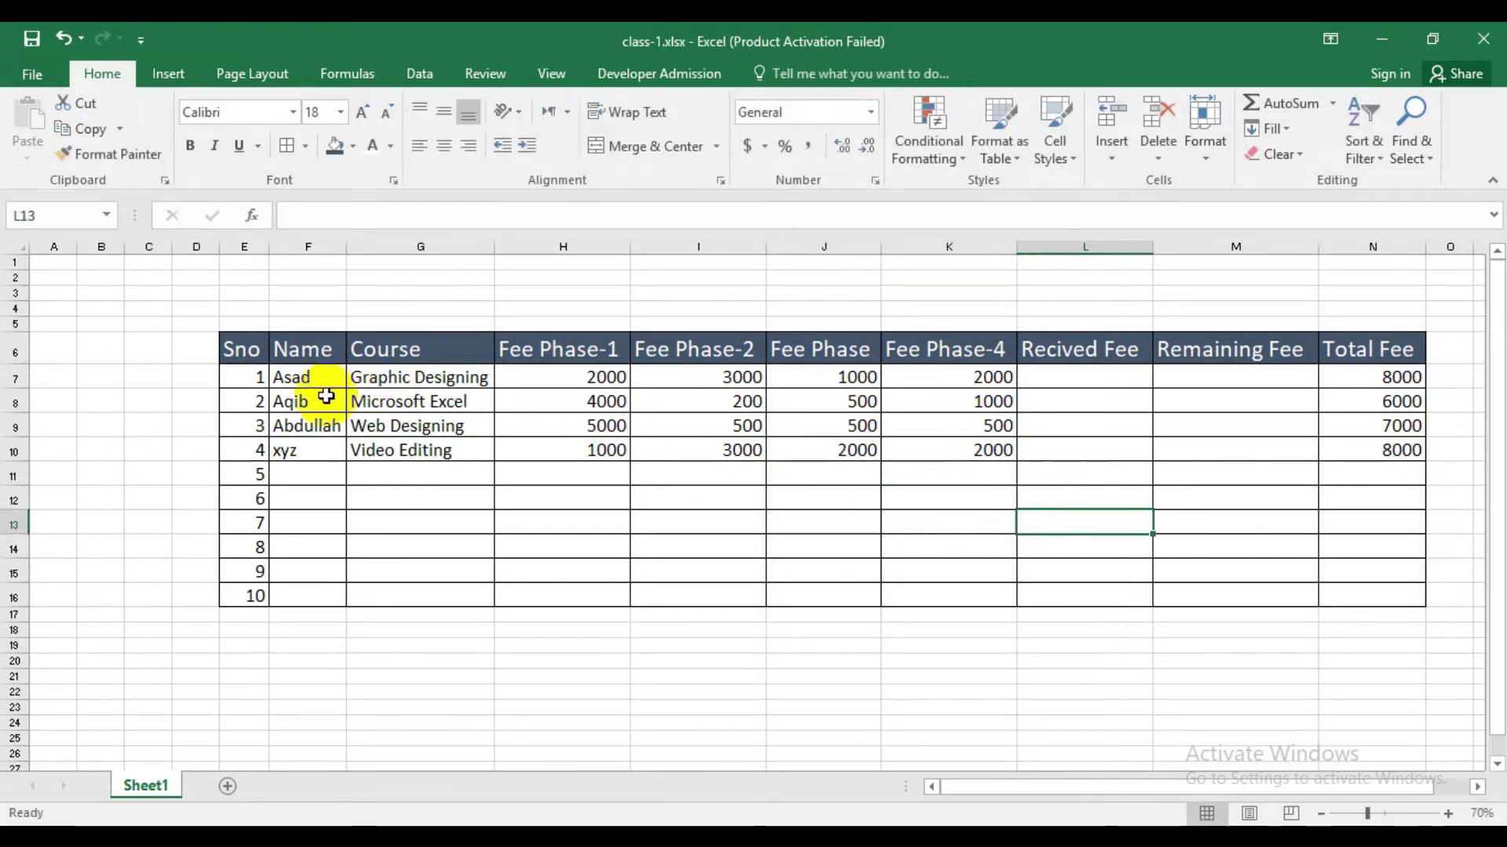
Center the contents of the table body E7:N16 horizontally.
left_click_drag(250, 380, 1365, 604)
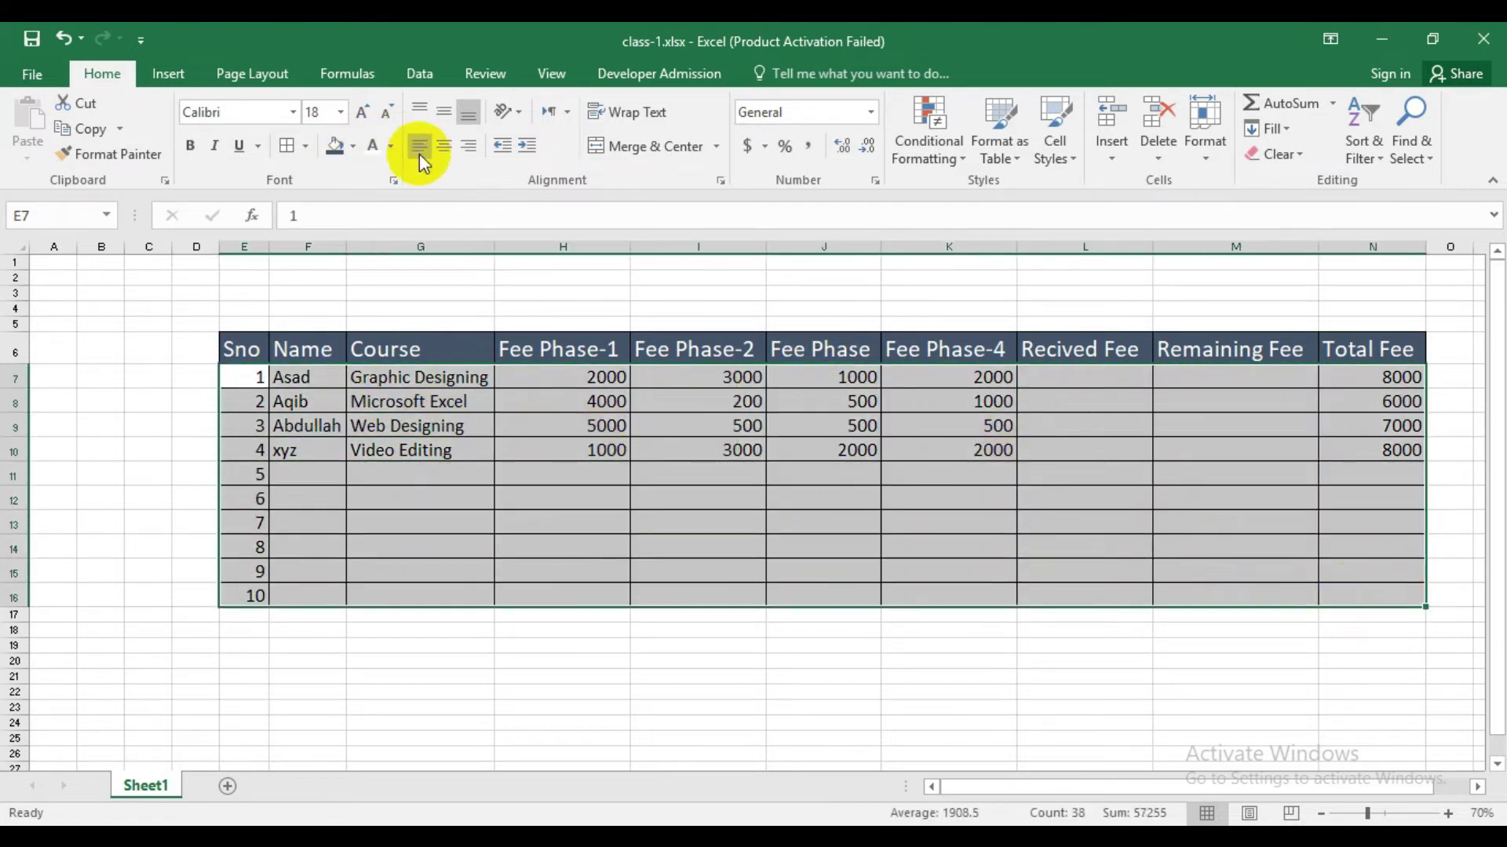
left_click(443, 146)
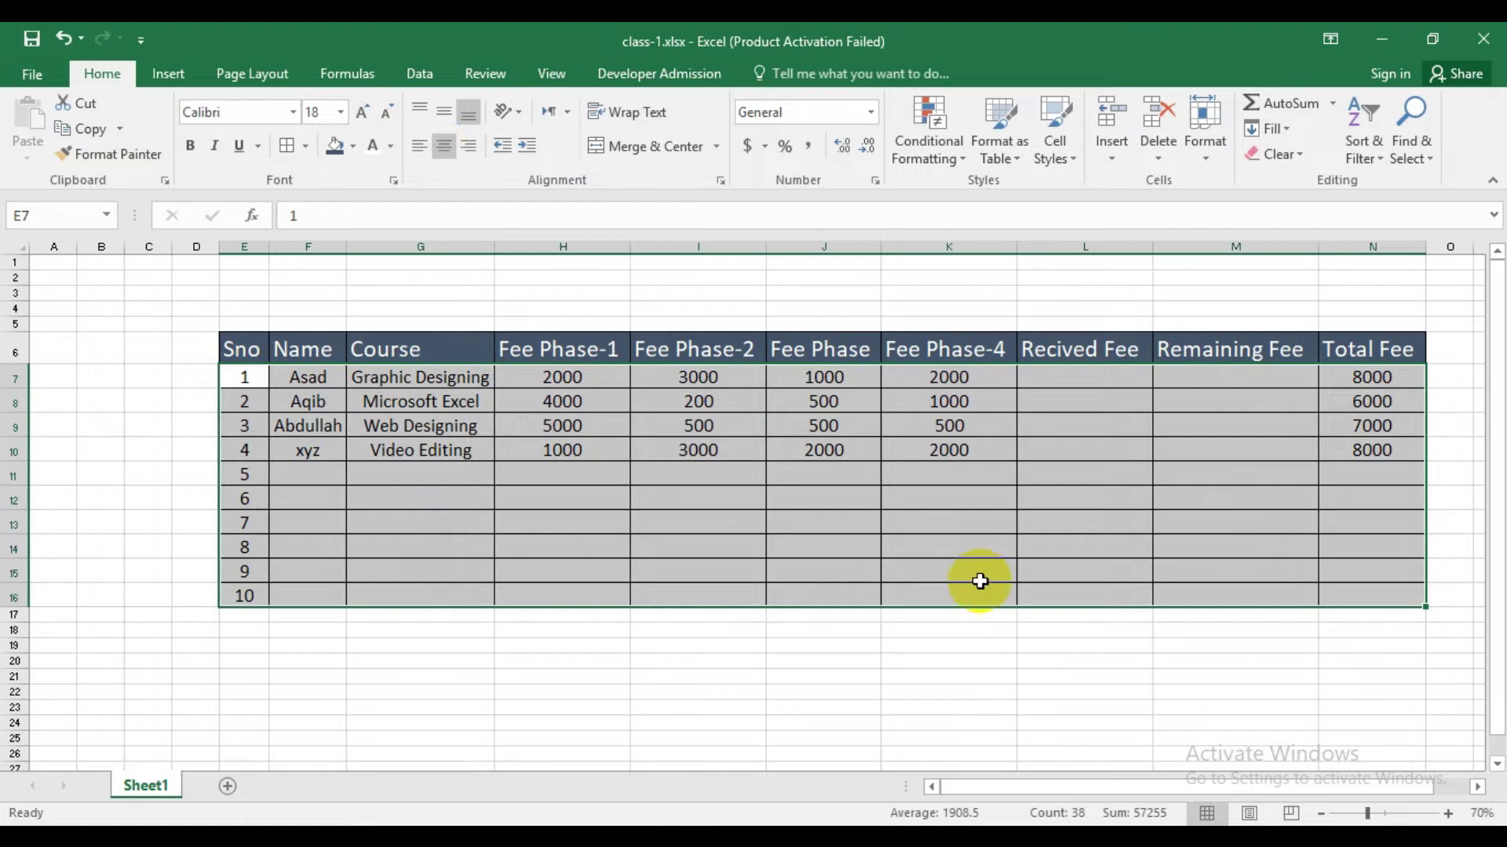
left_click(794, 560)
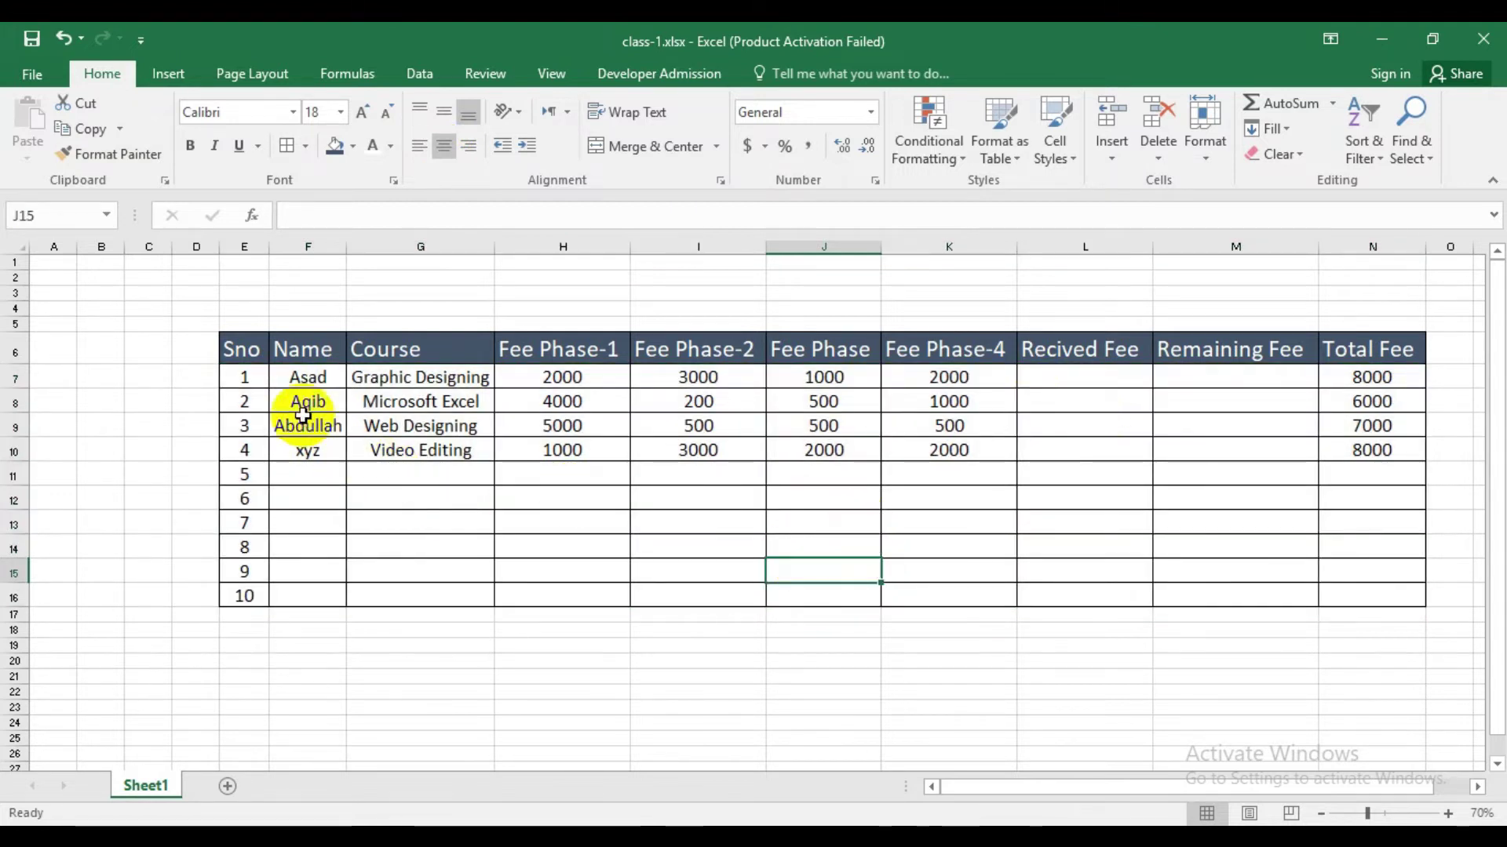
Calculate the first student's Recived Fee in L7 with the formula =SUM(H7:K7).
left_click(1090, 376)
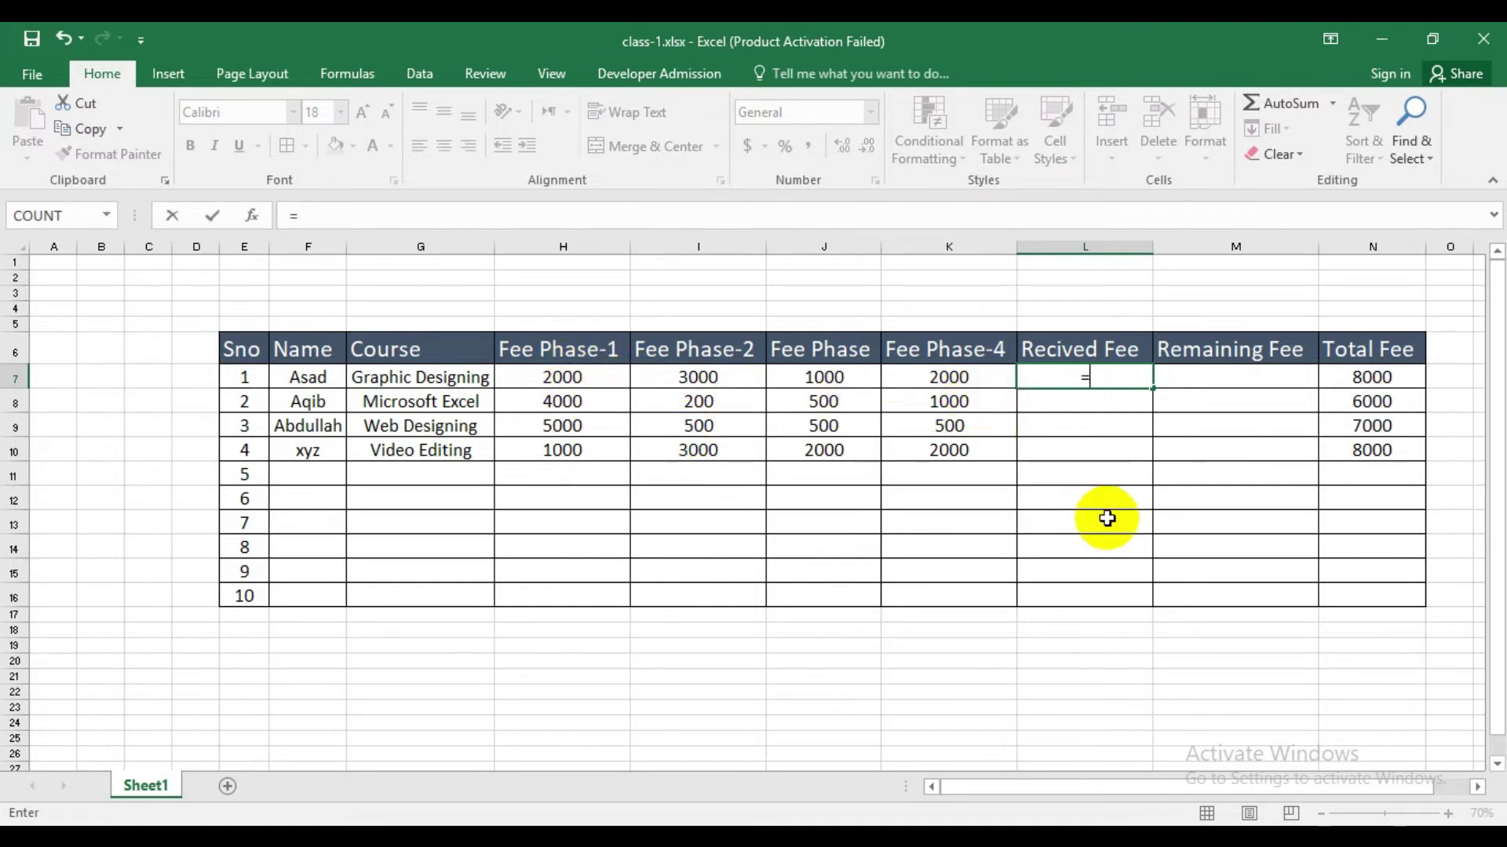
type("sum")
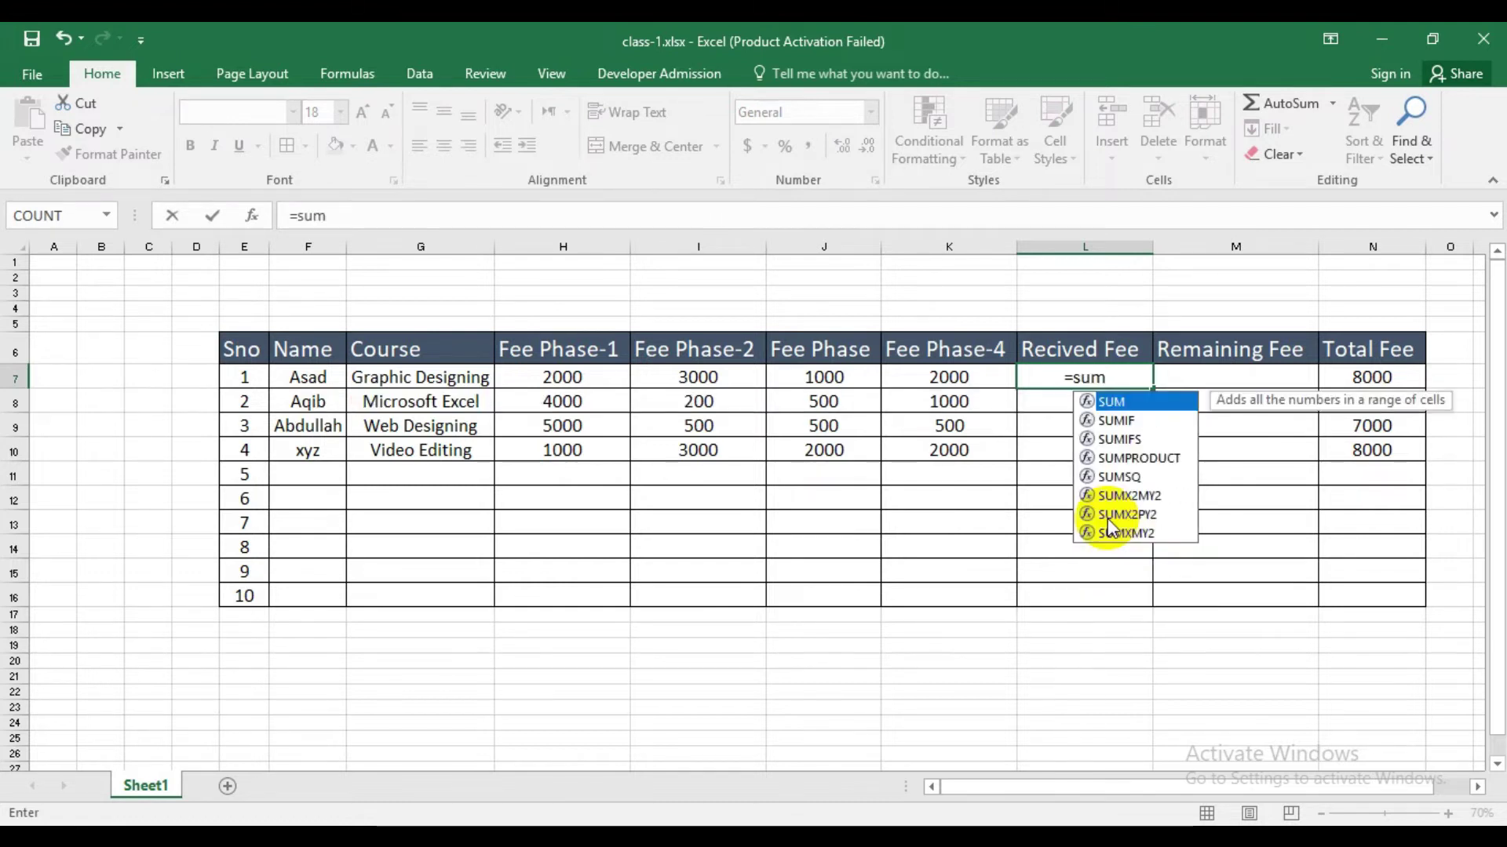
key("Tab")
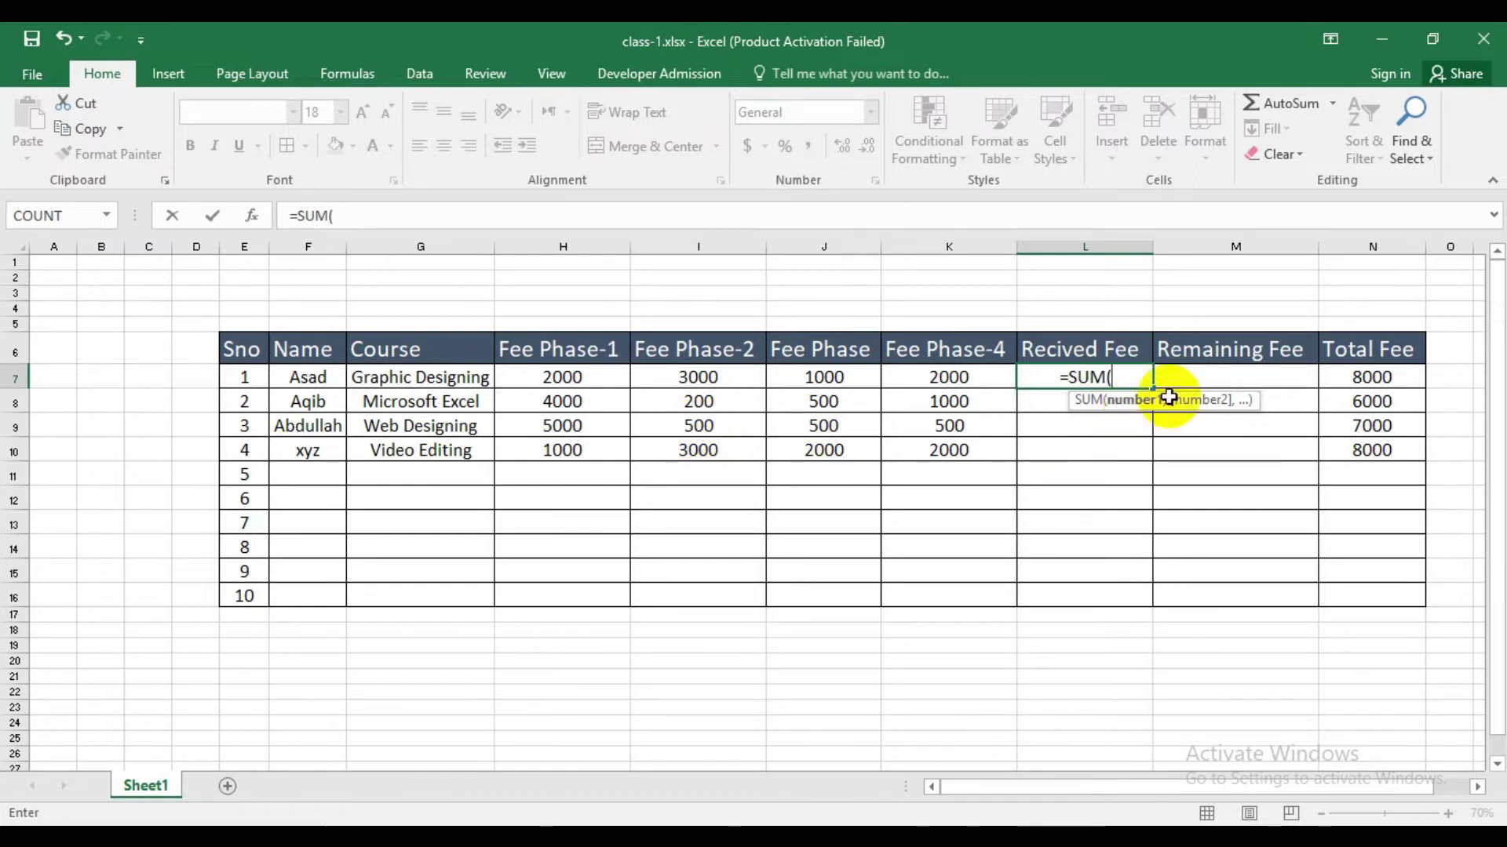
left_click_drag(559, 381, 902, 376)
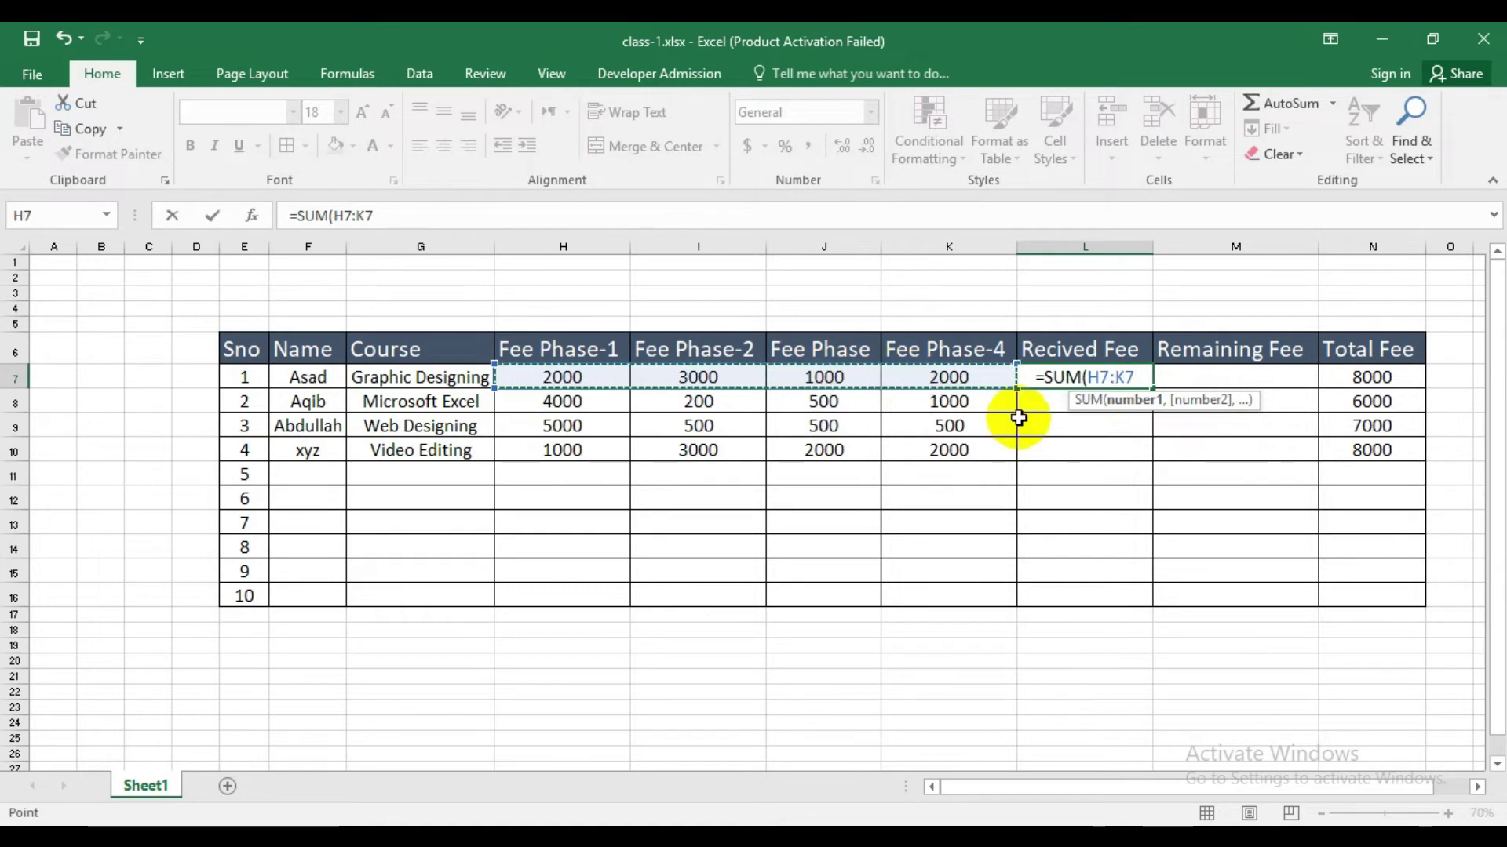
type(")")
key("Return")
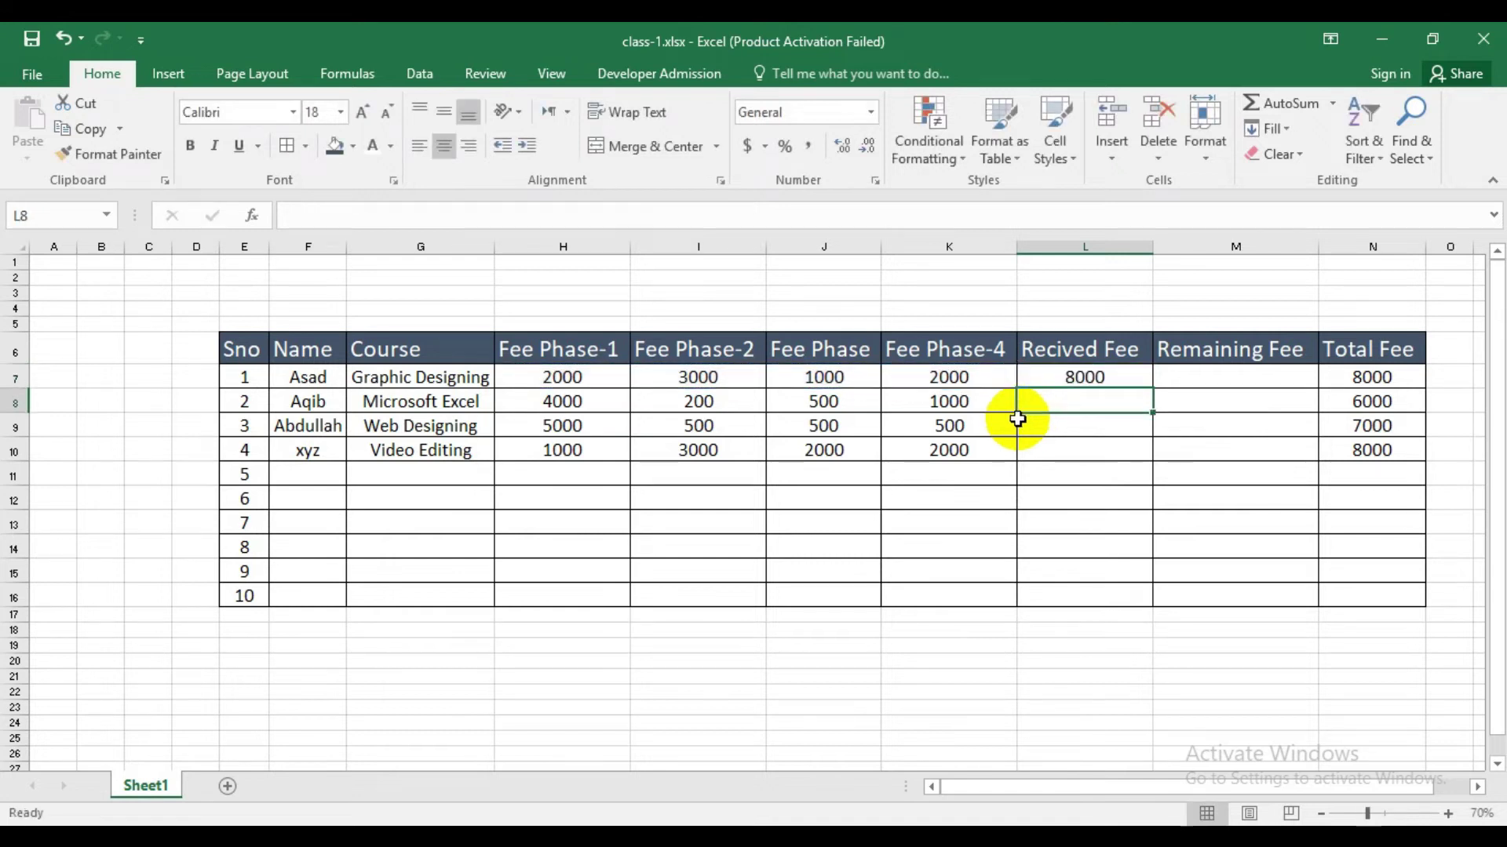
Fill the Recived Fee formula from L7 down to L10 and check the copied formulas against the fee amounts.
left_click(1061, 379)
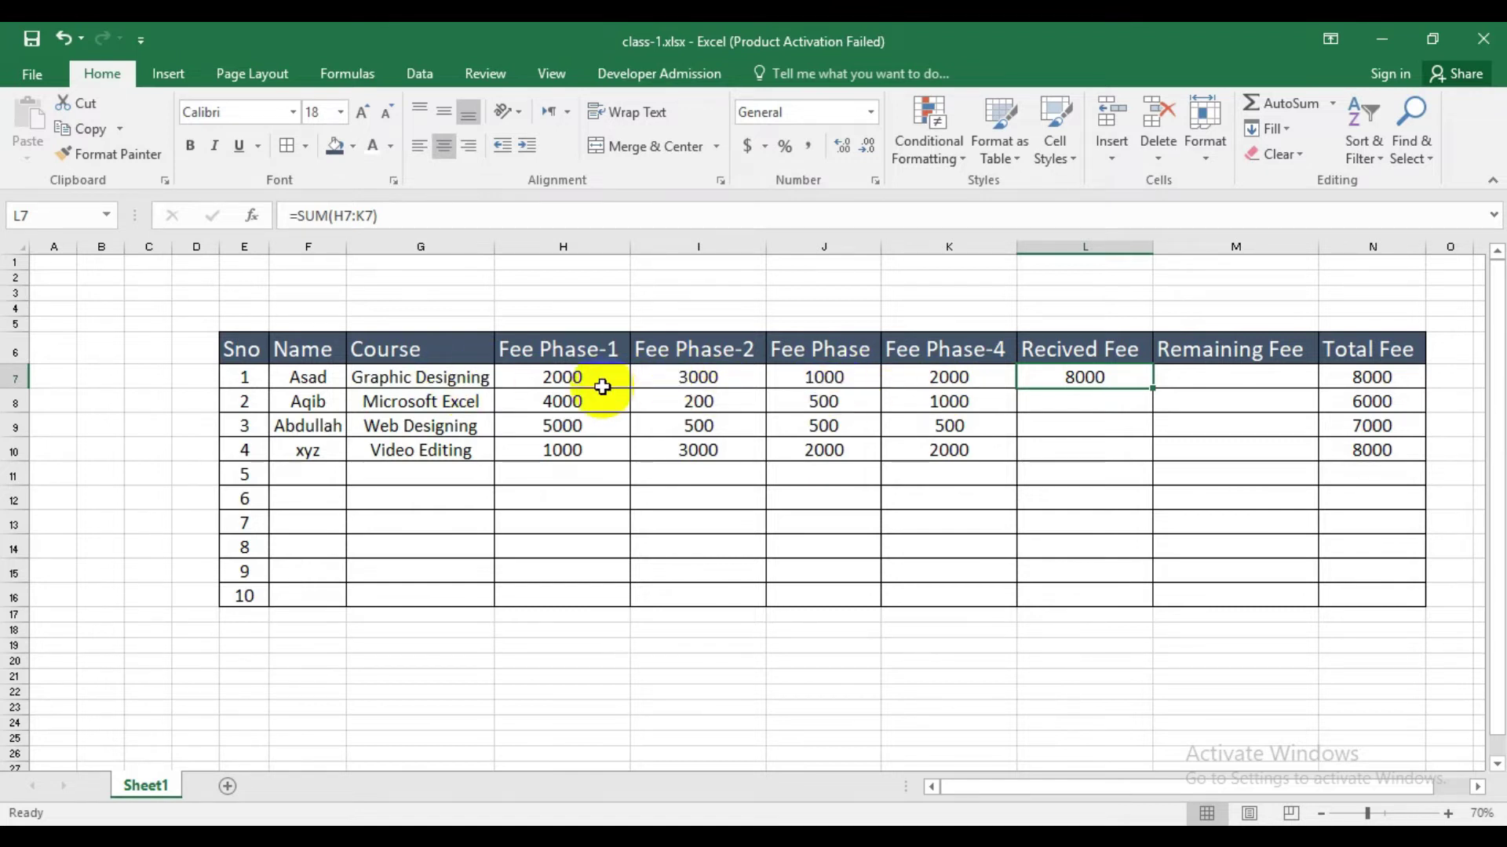
left_click(1377, 380)
left_click(1124, 379)
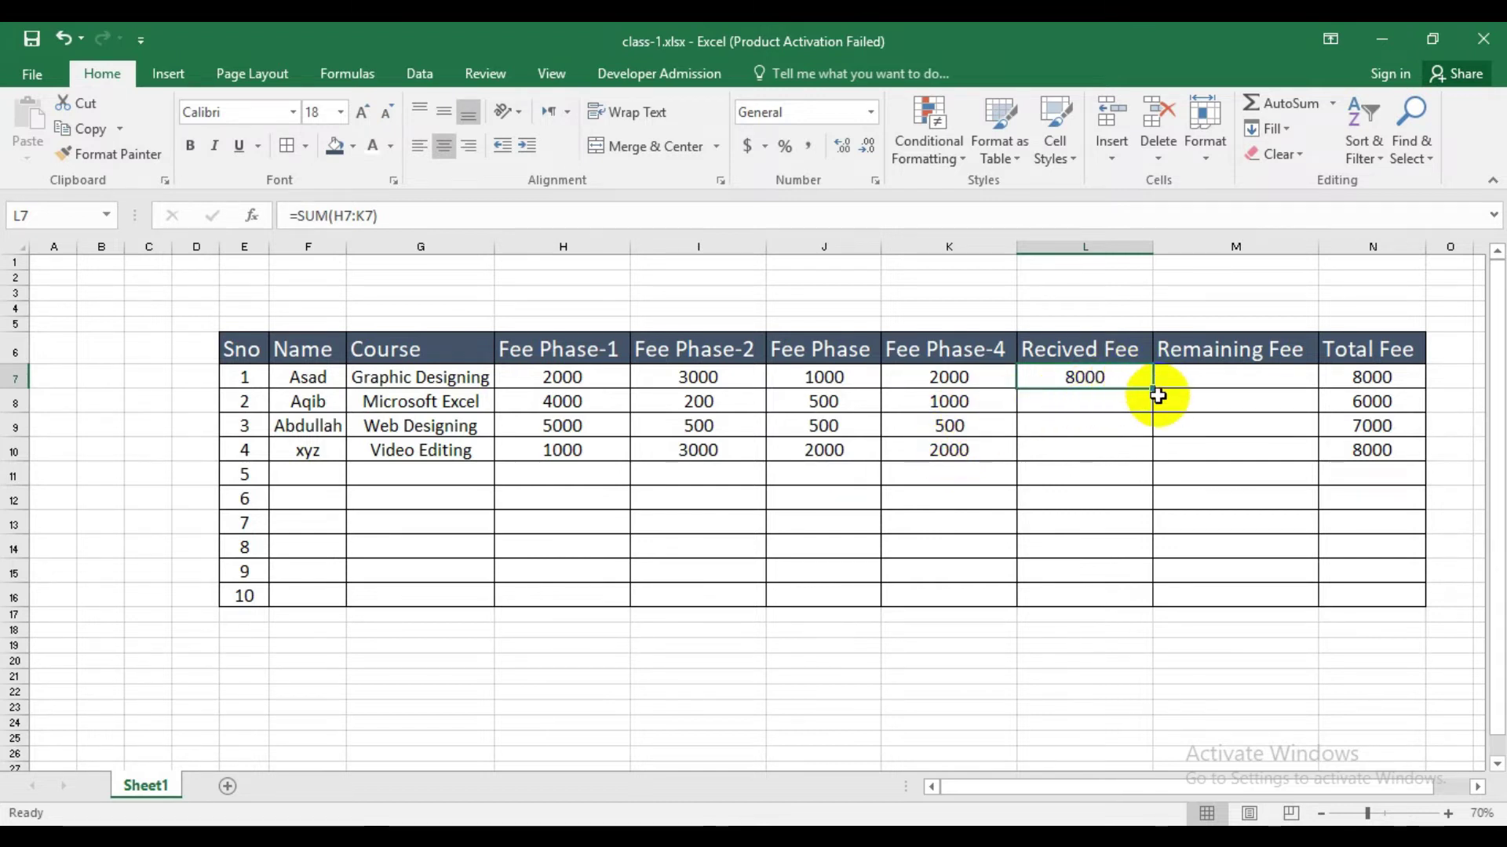
left_click_drag(1152, 391, 1154, 457)
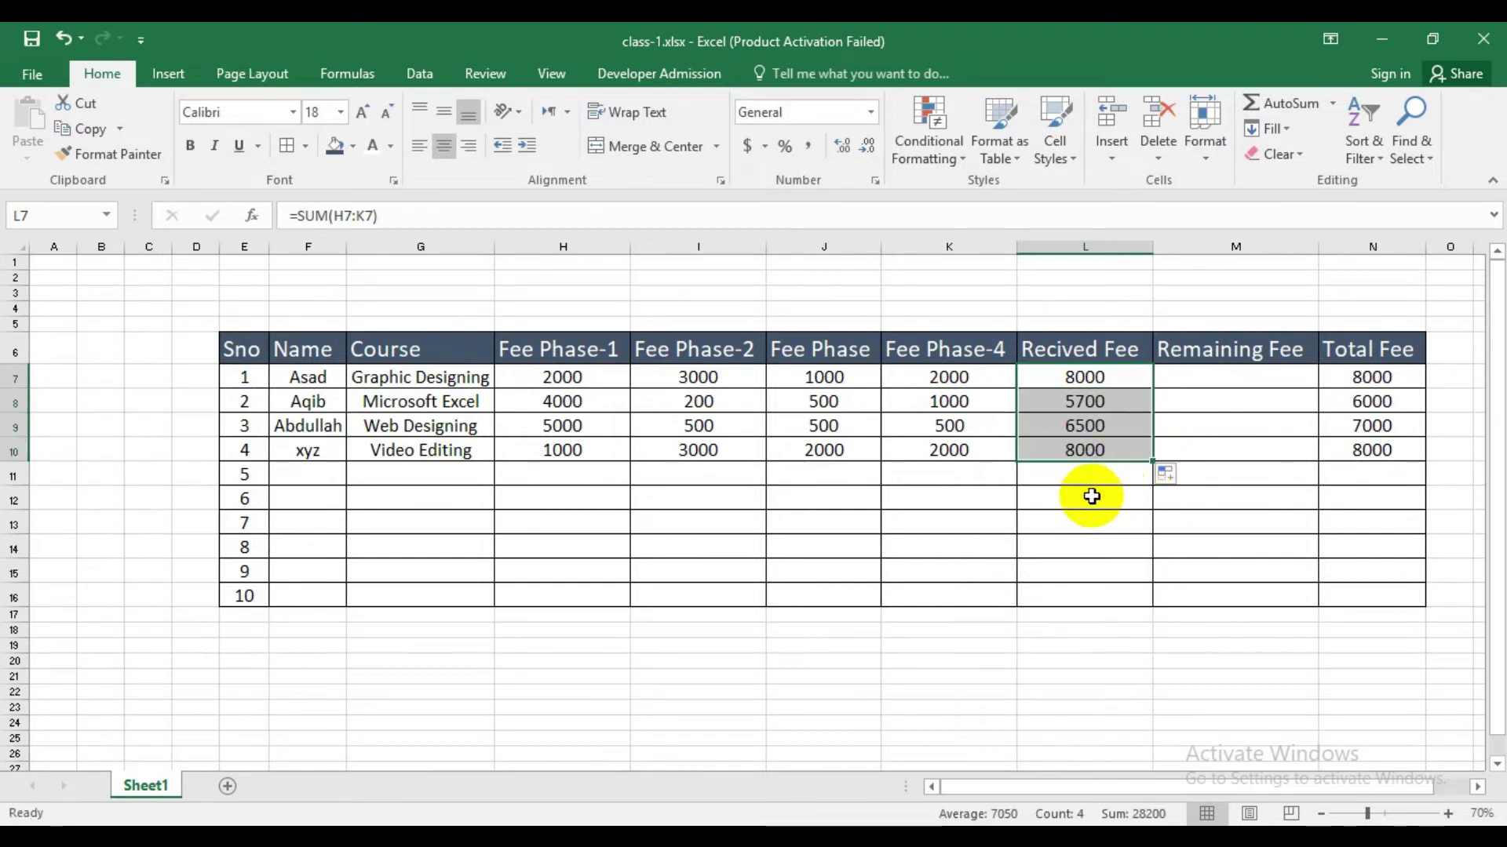
left_click(1067, 500)
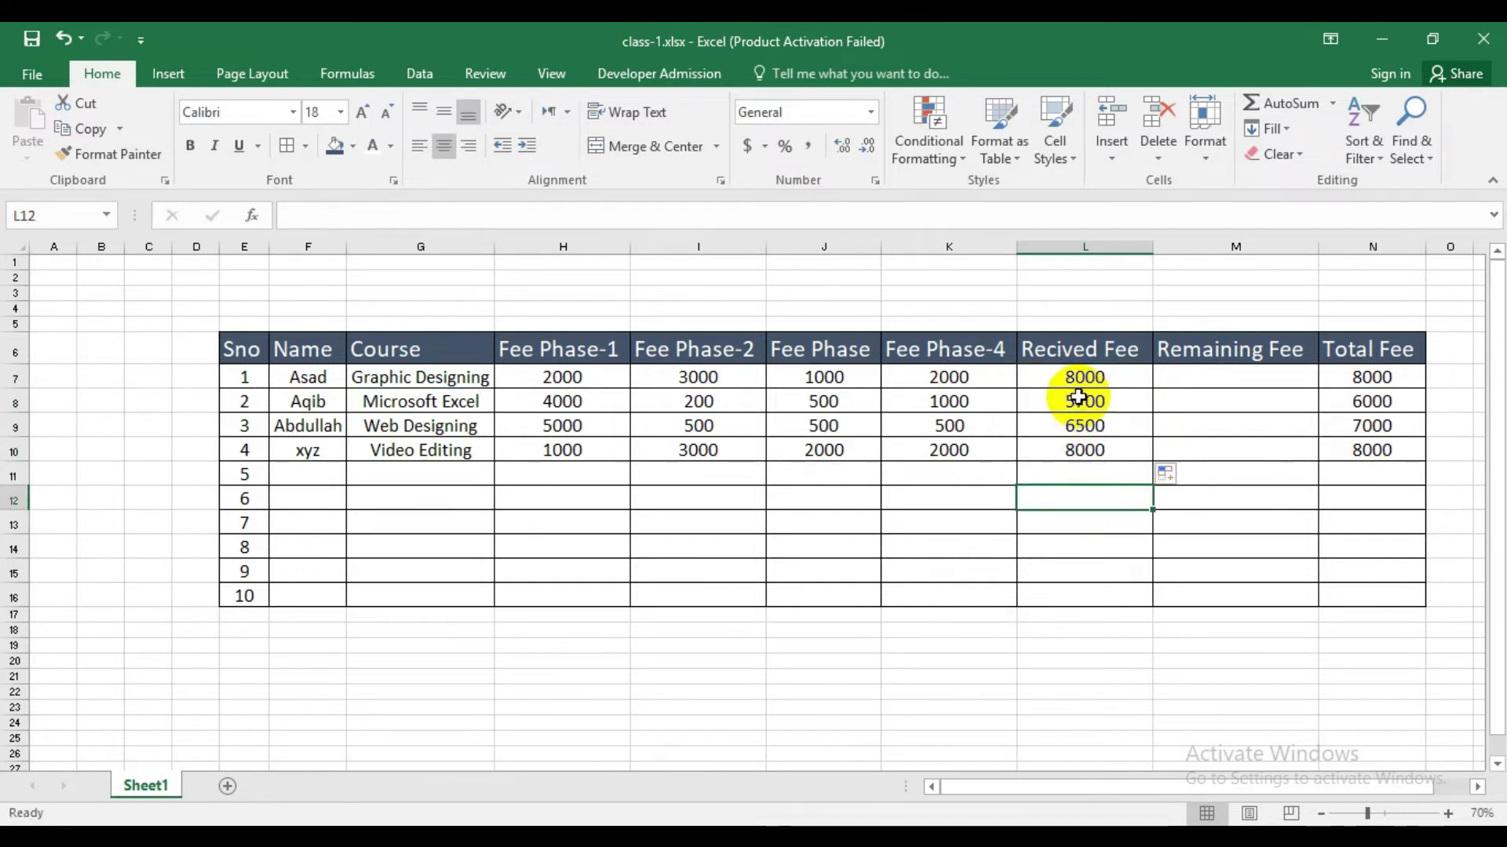
left_click(1085, 408)
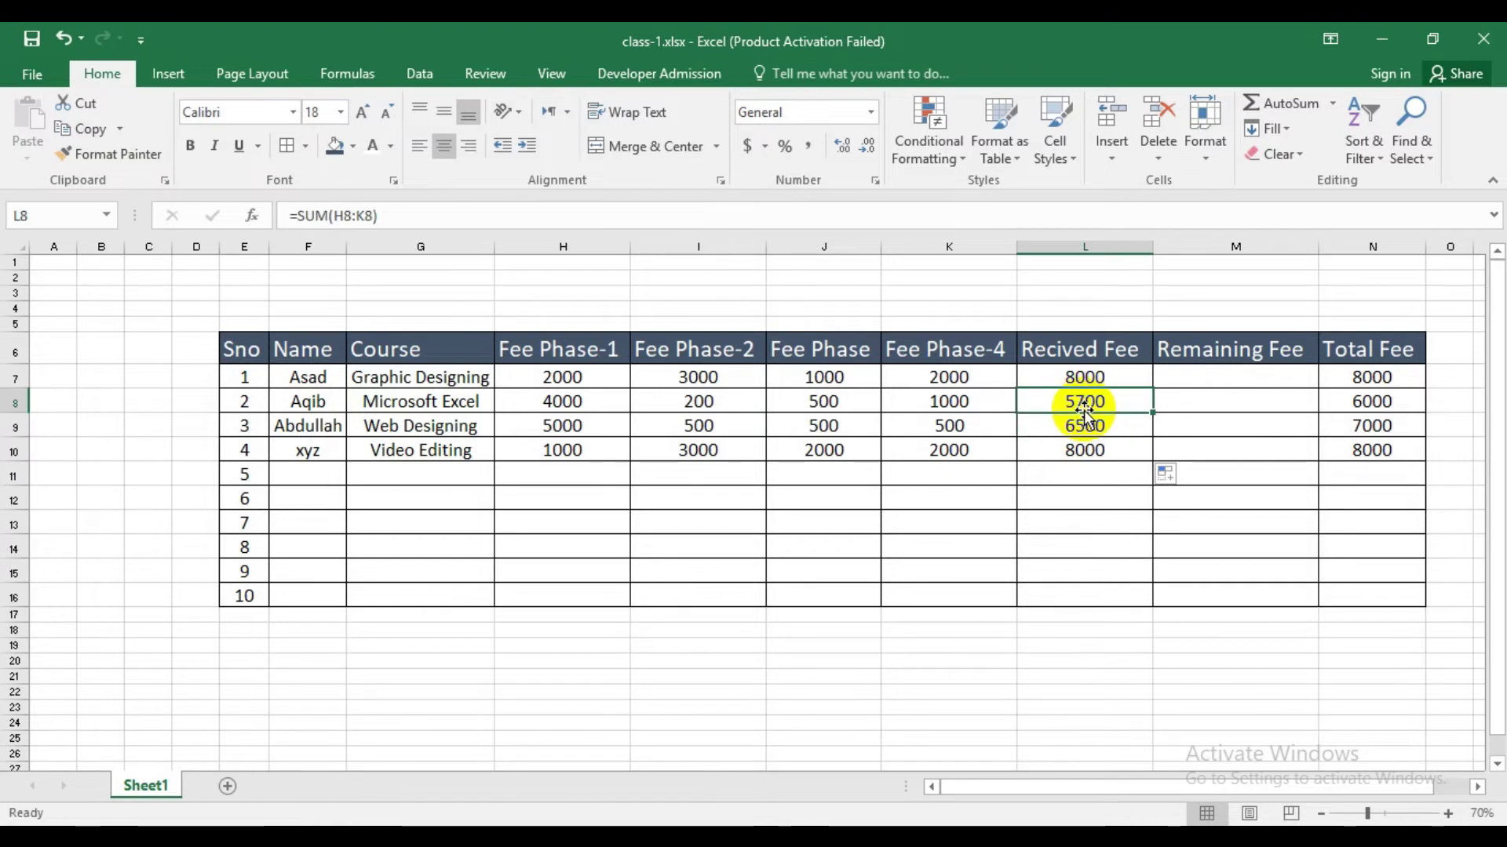
left_click(1100, 427)
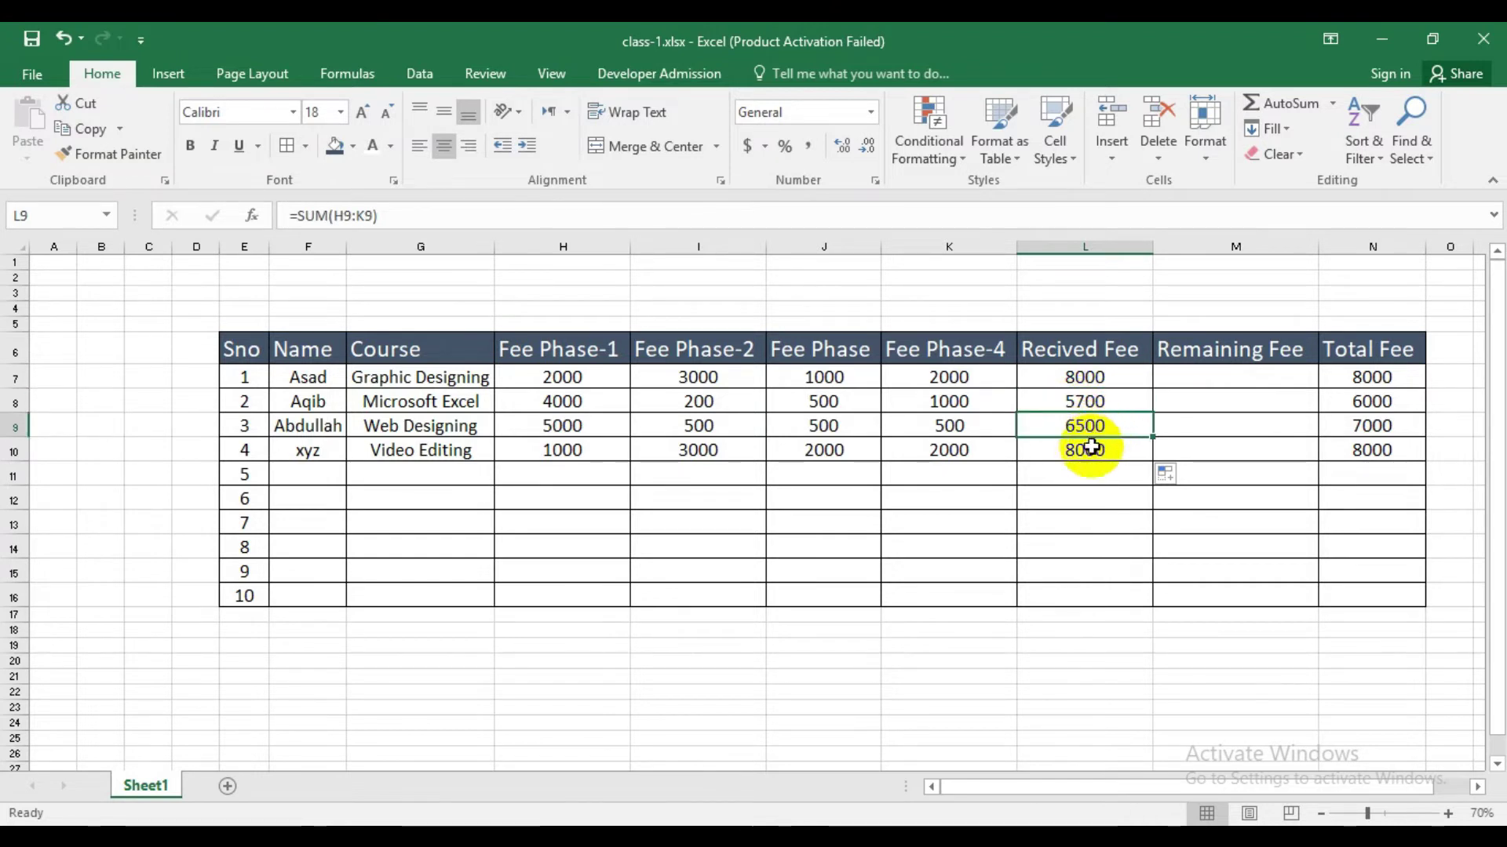
left_click(1093, 454)
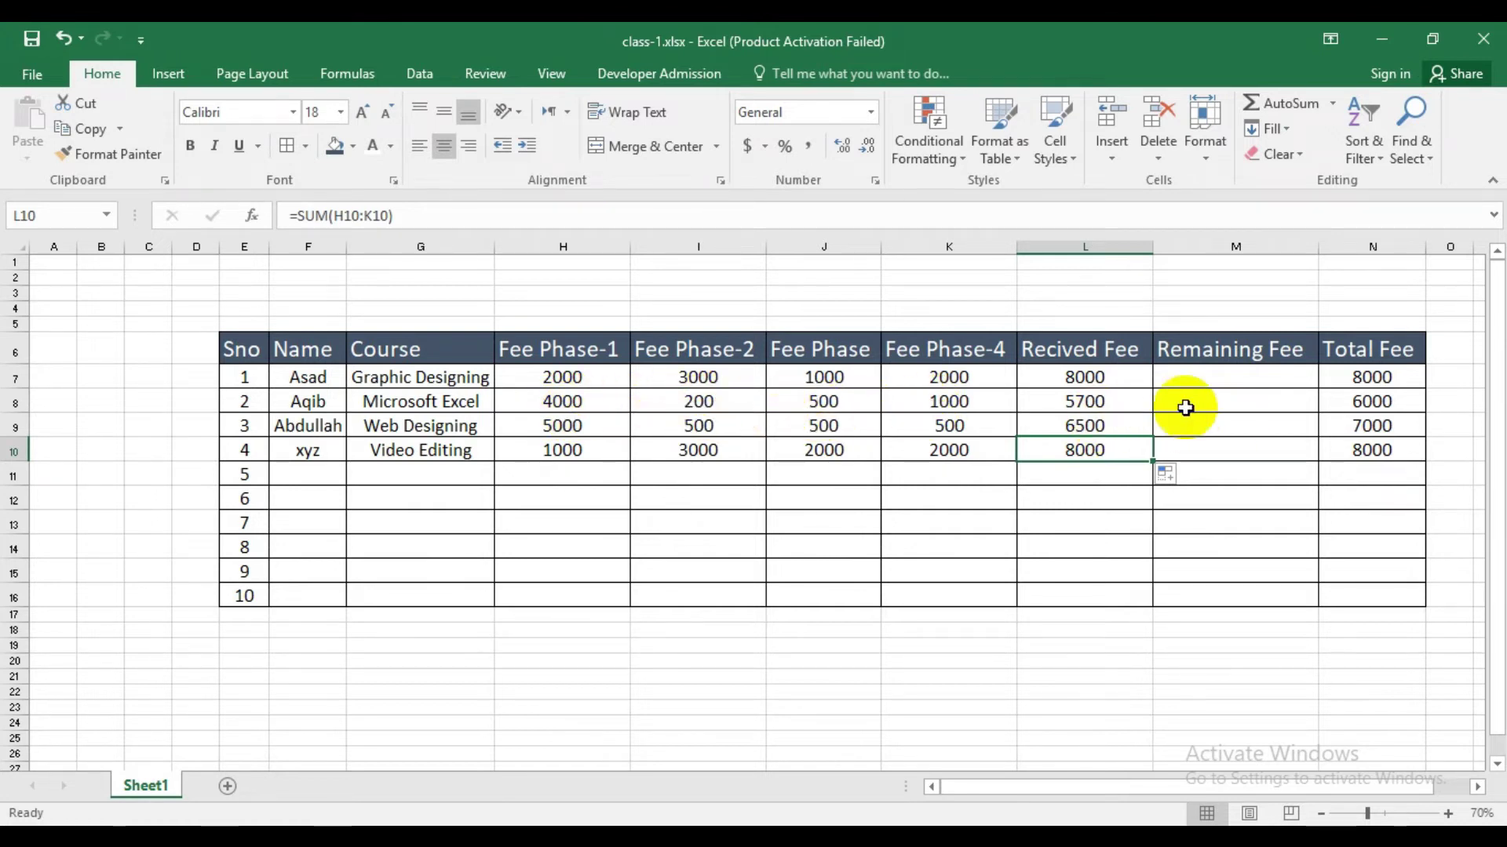
left_click(1397, 404)
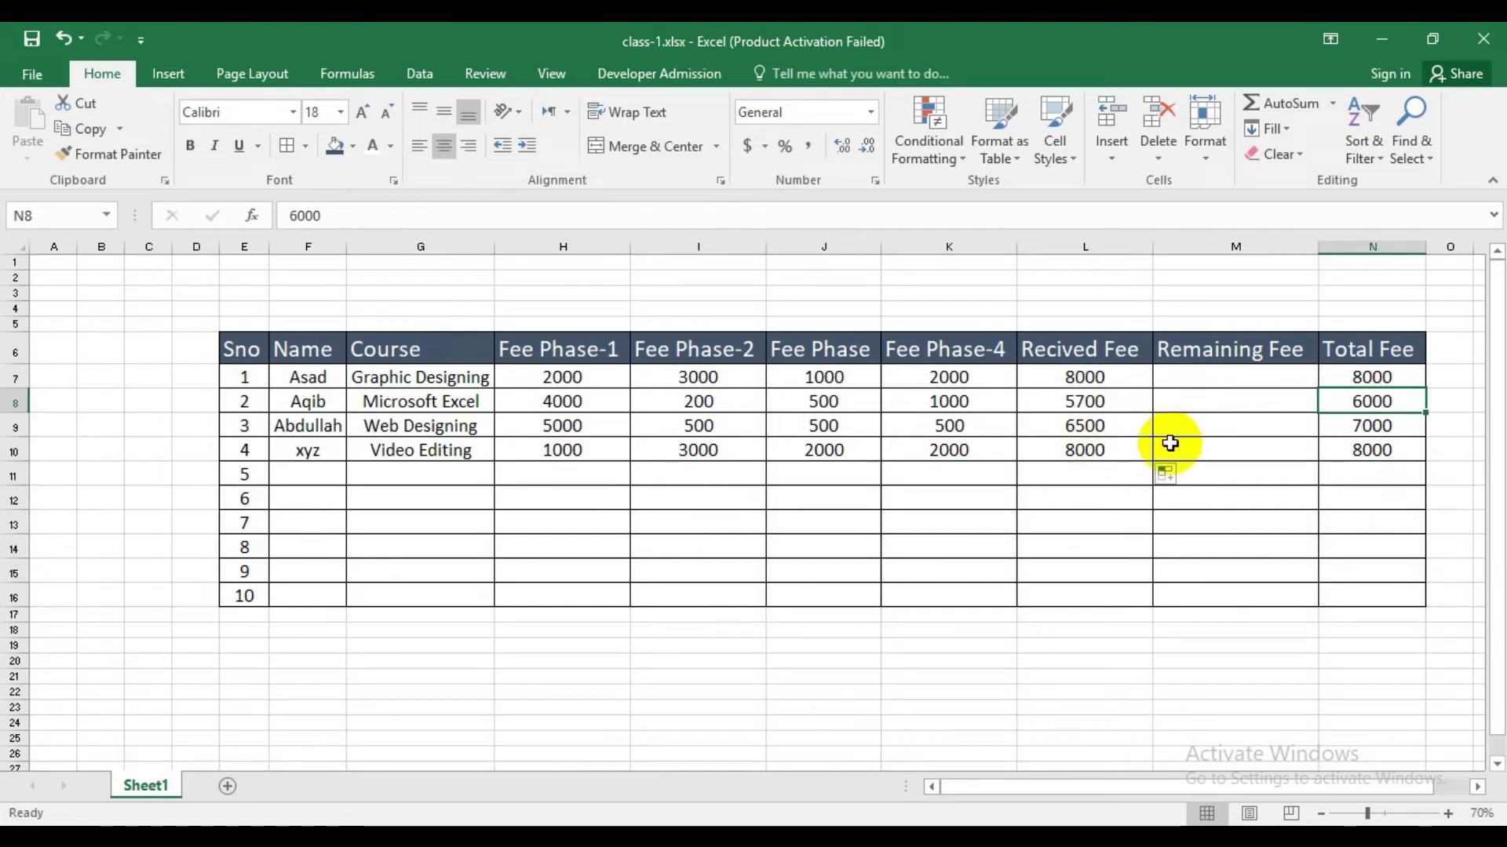
Calculate the first student's Remaining Fee in M7 as total minus received fee with the formula =N7-L7.
left_click(1211, 381)
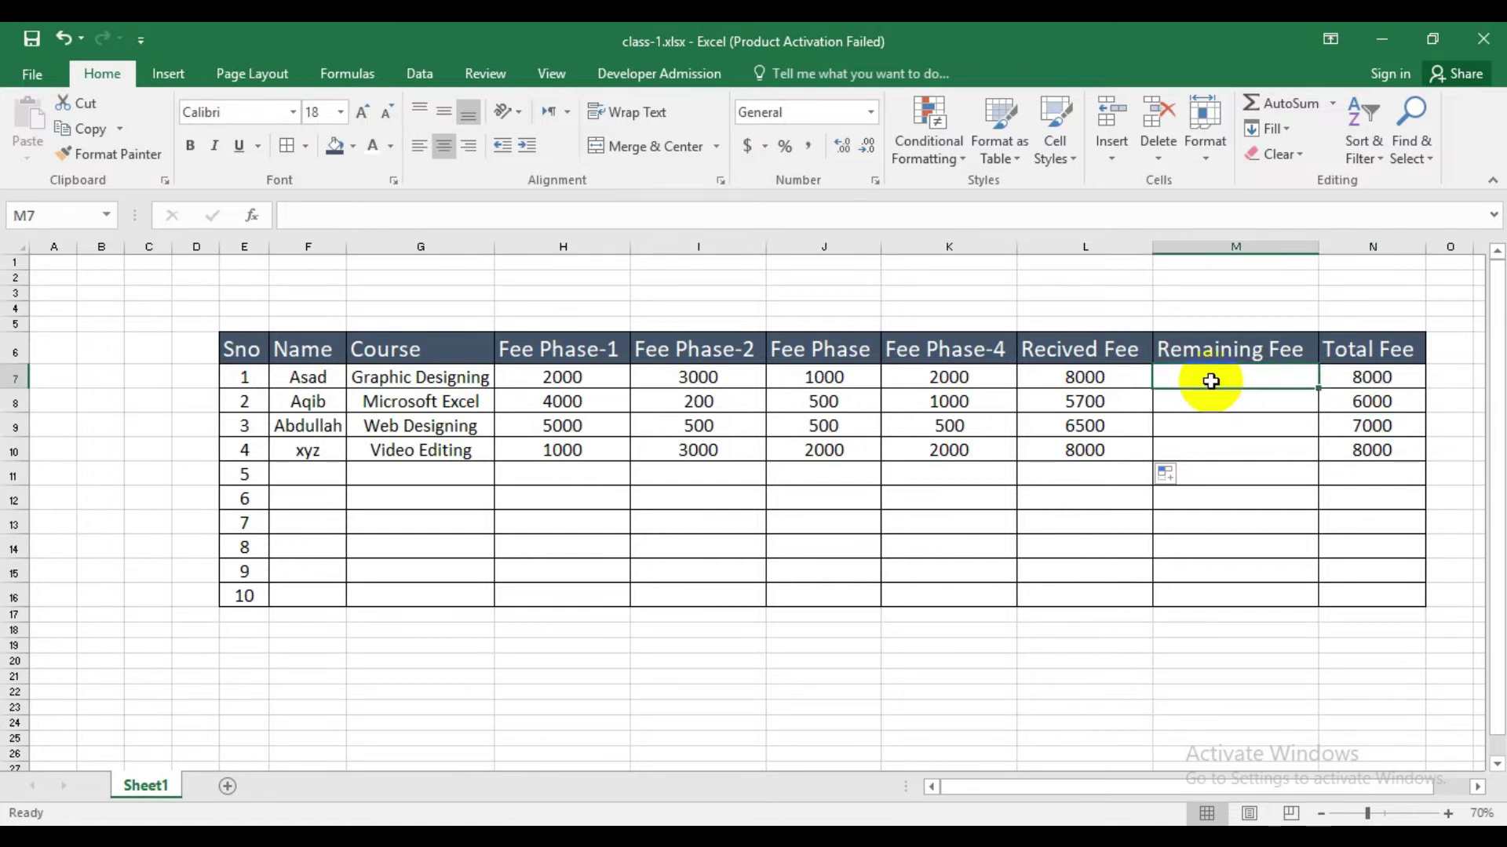
type("=")
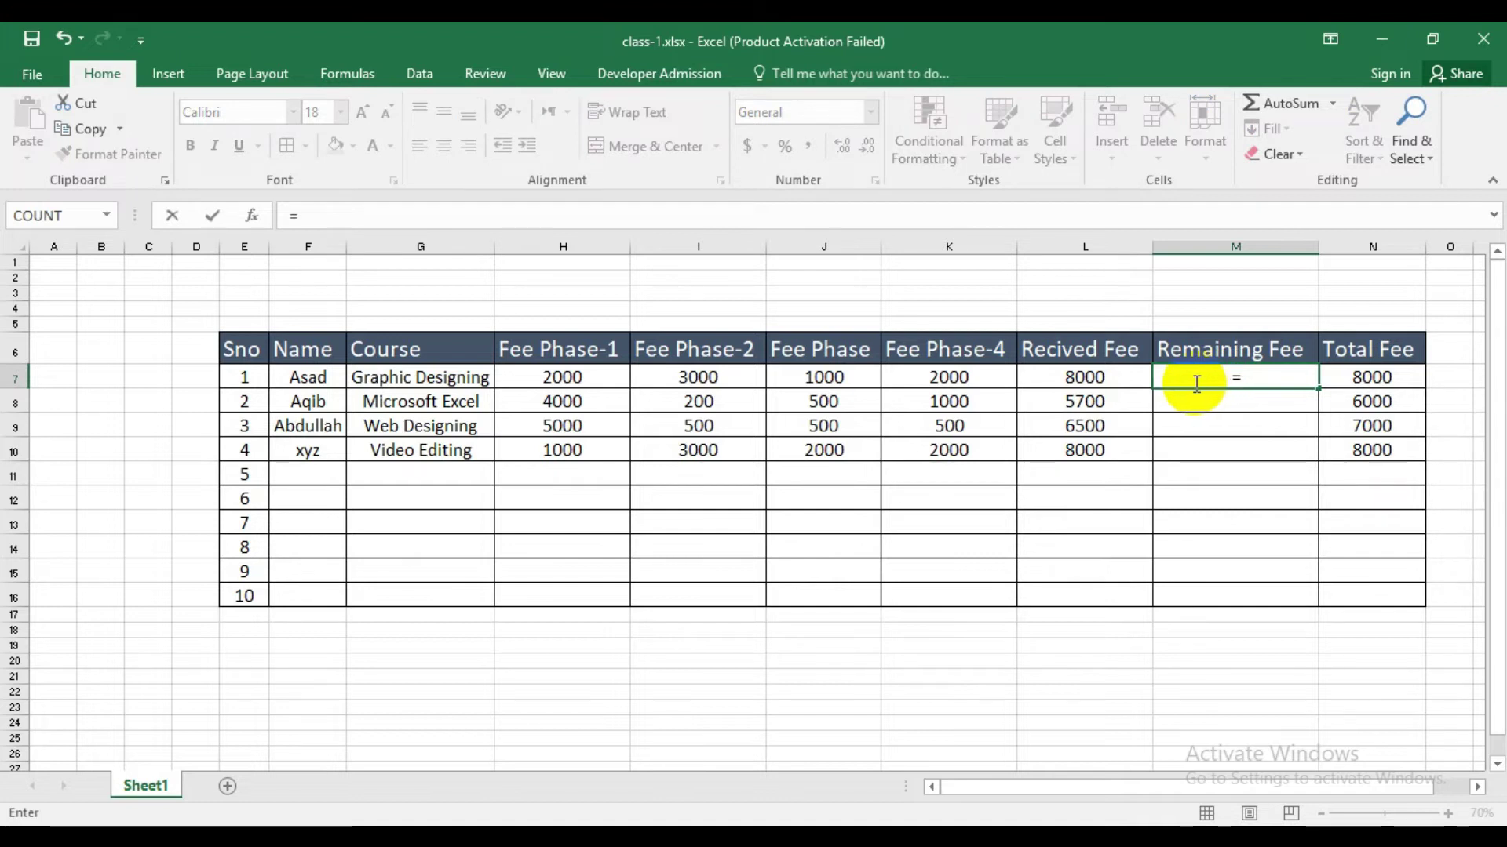
left_click(1339, 375)
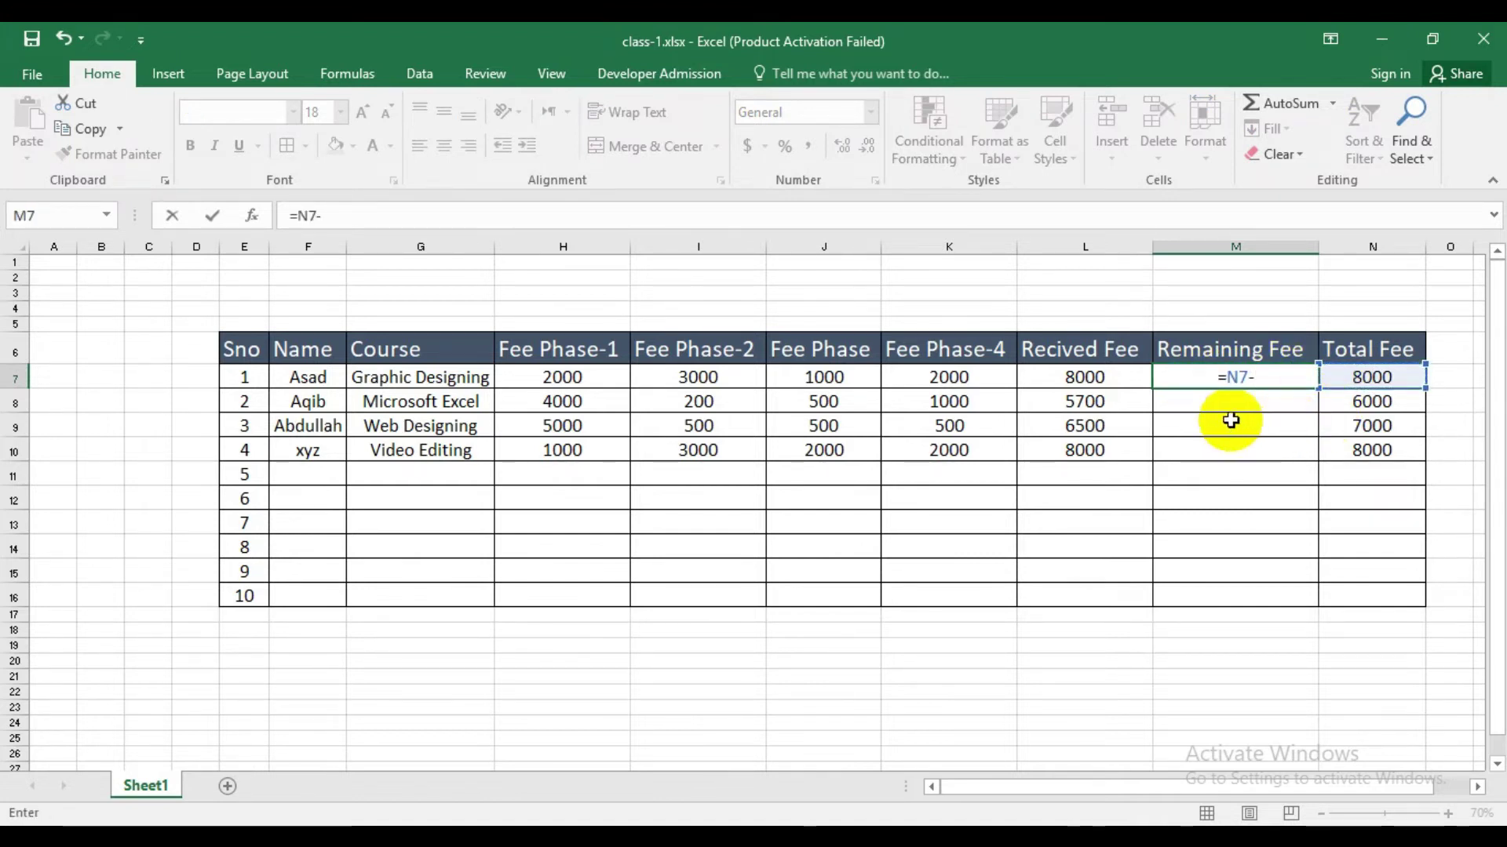
type("-")
left_click(1084, 375)
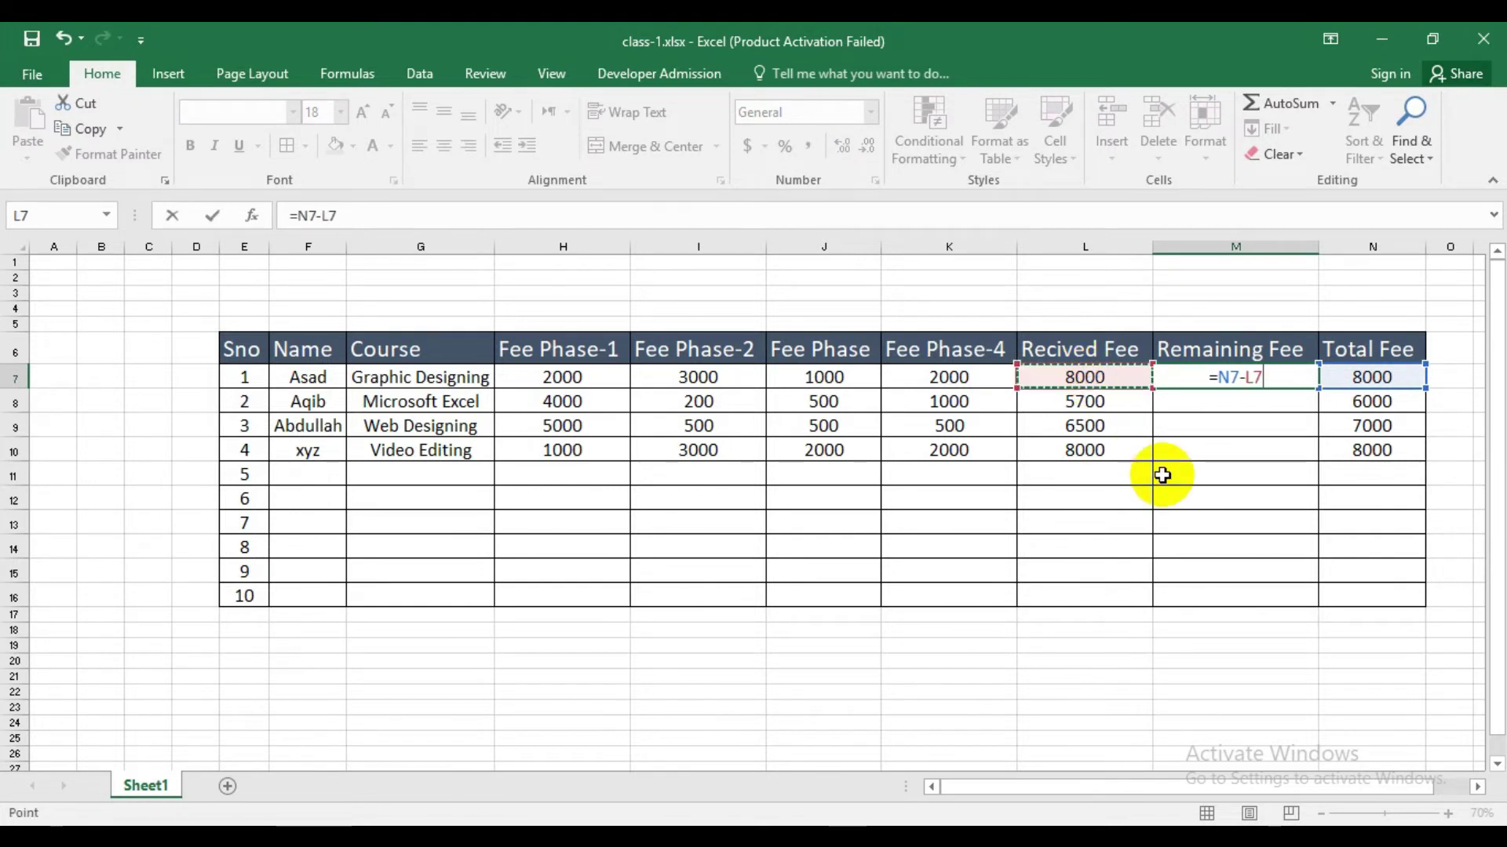
key("Return")
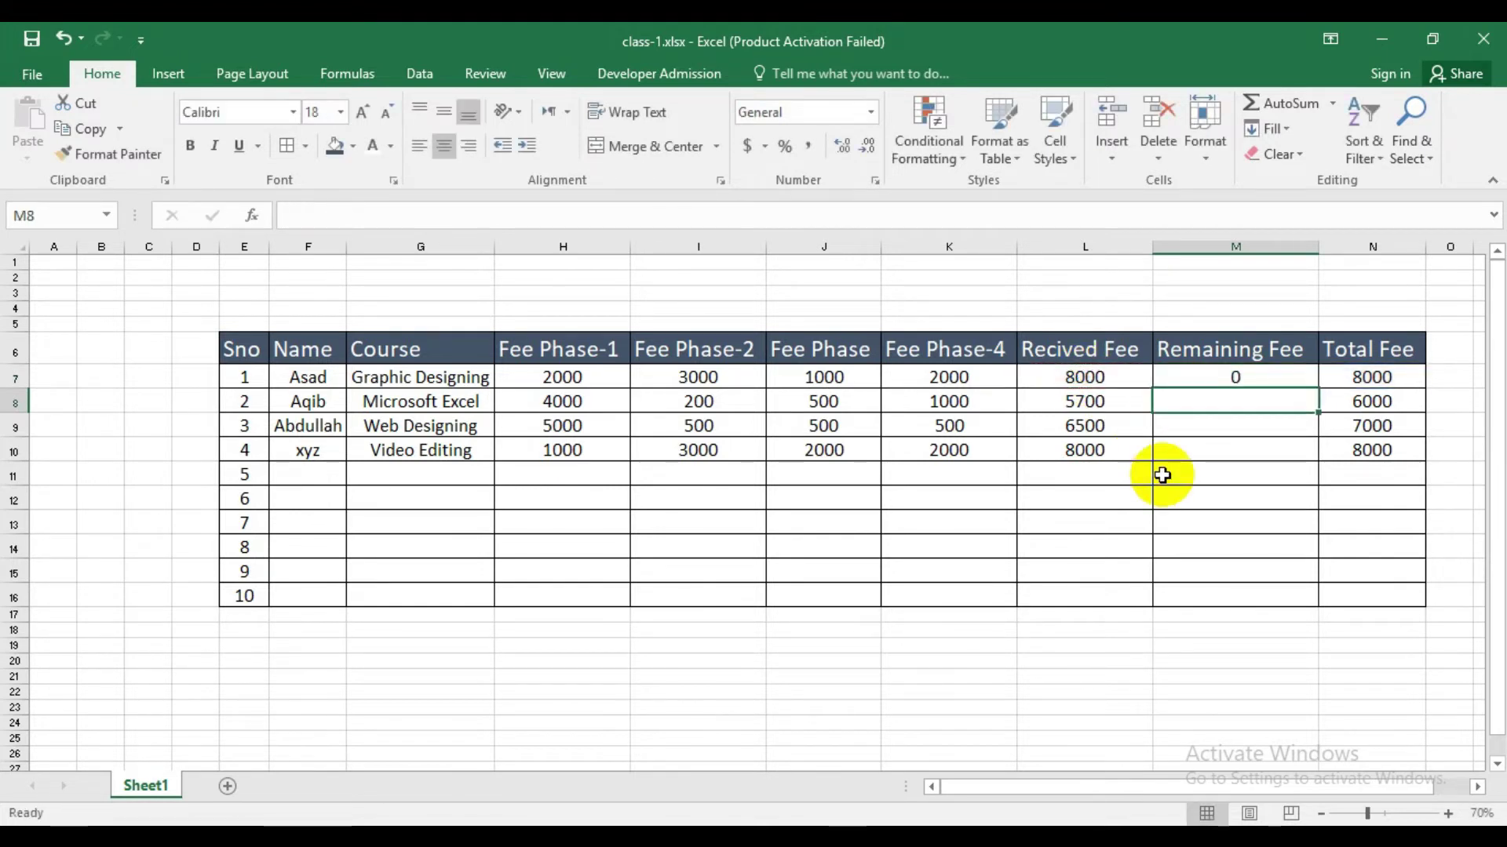
Fill the Remaining Fee formula from M7 down to M10 and check the copied formulas in M8, M9 and M10.
left_click(1263, 377)
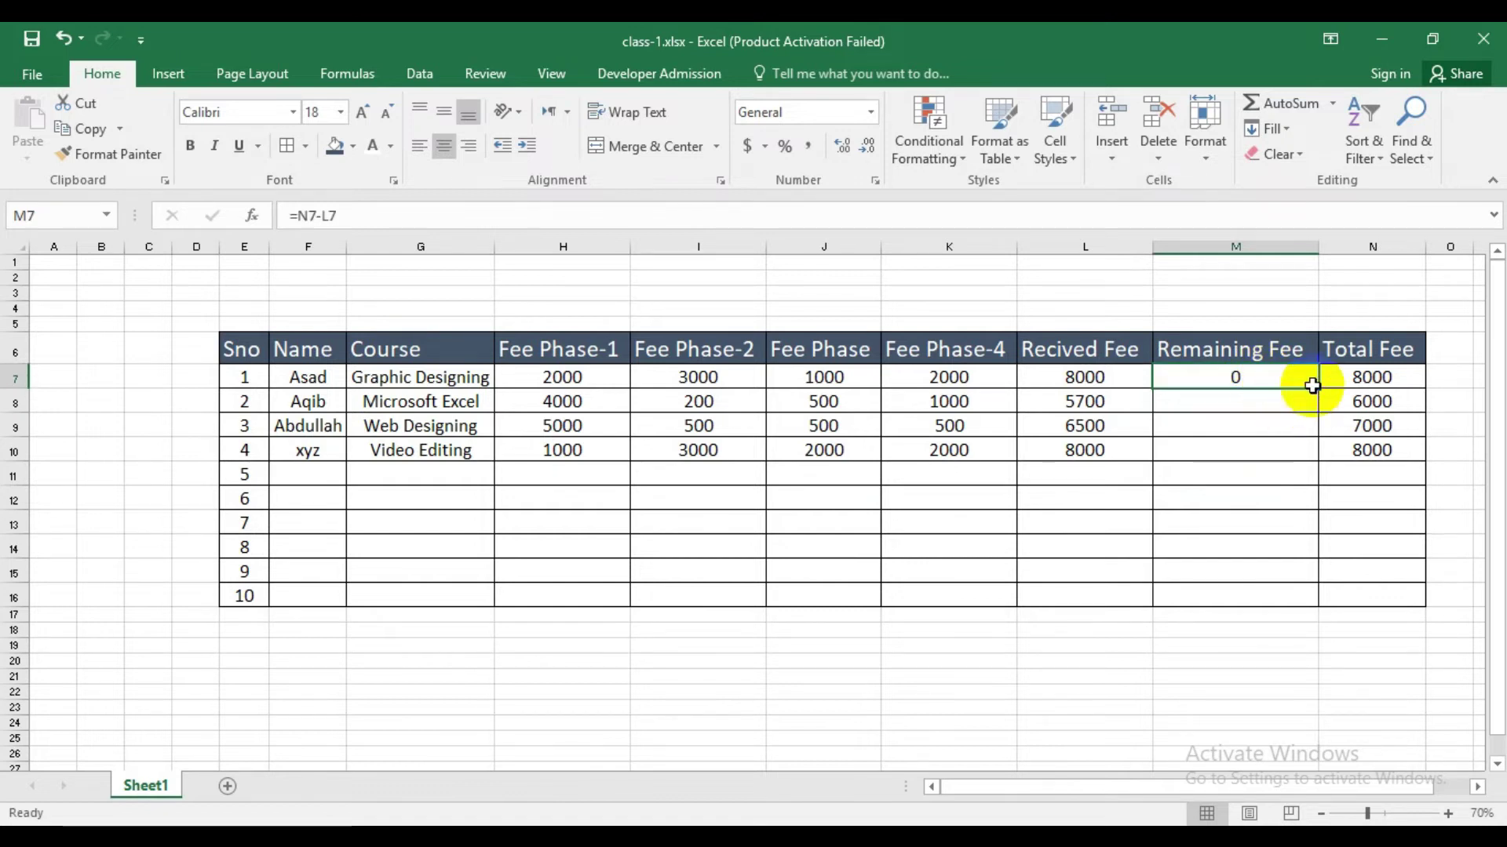
left_click_drag(1319, 389, 1314, 453)
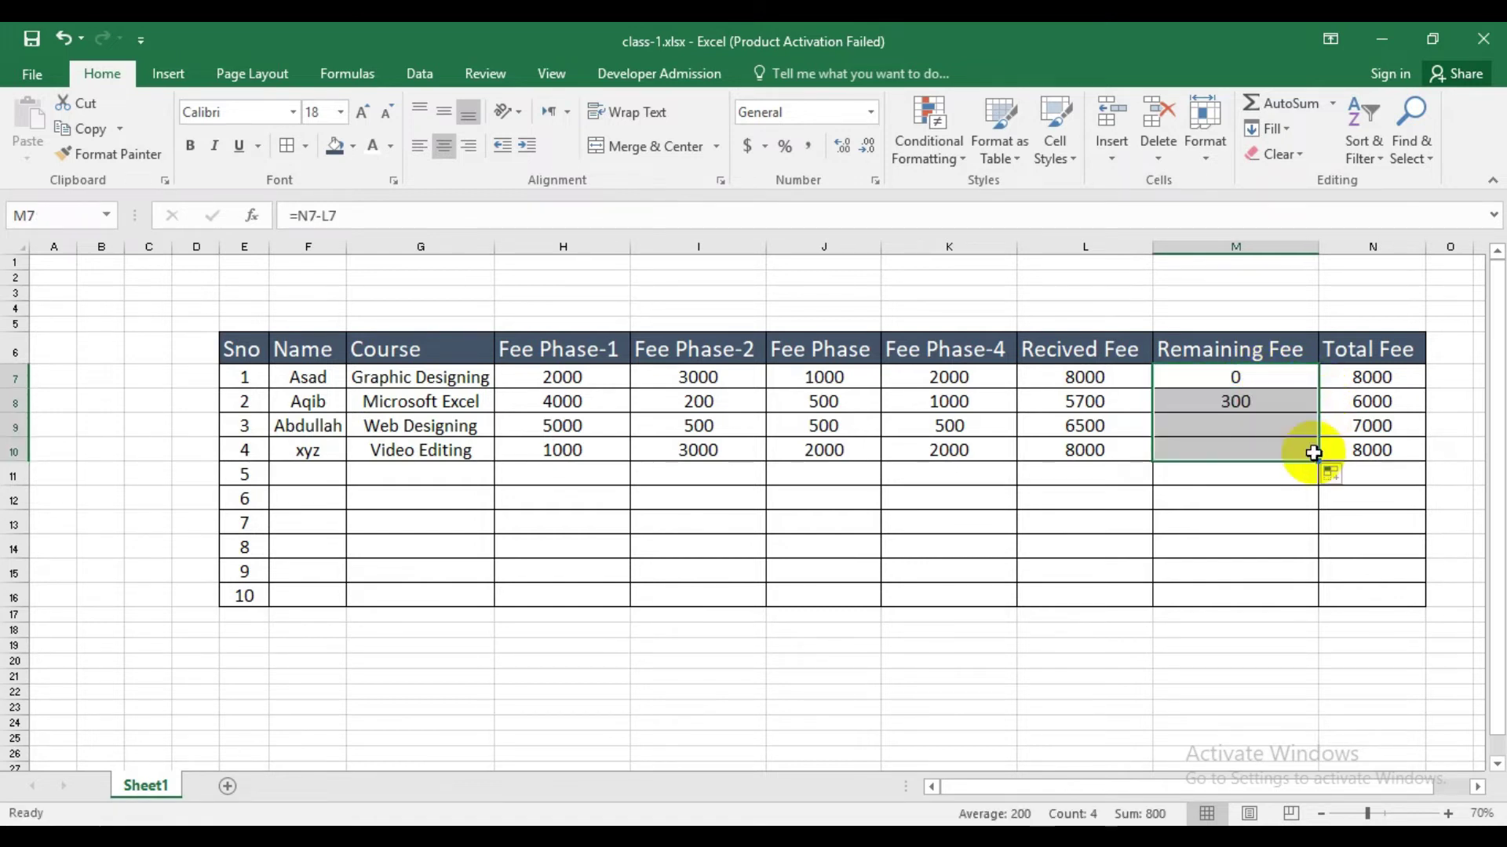
left_click(1225, 402)
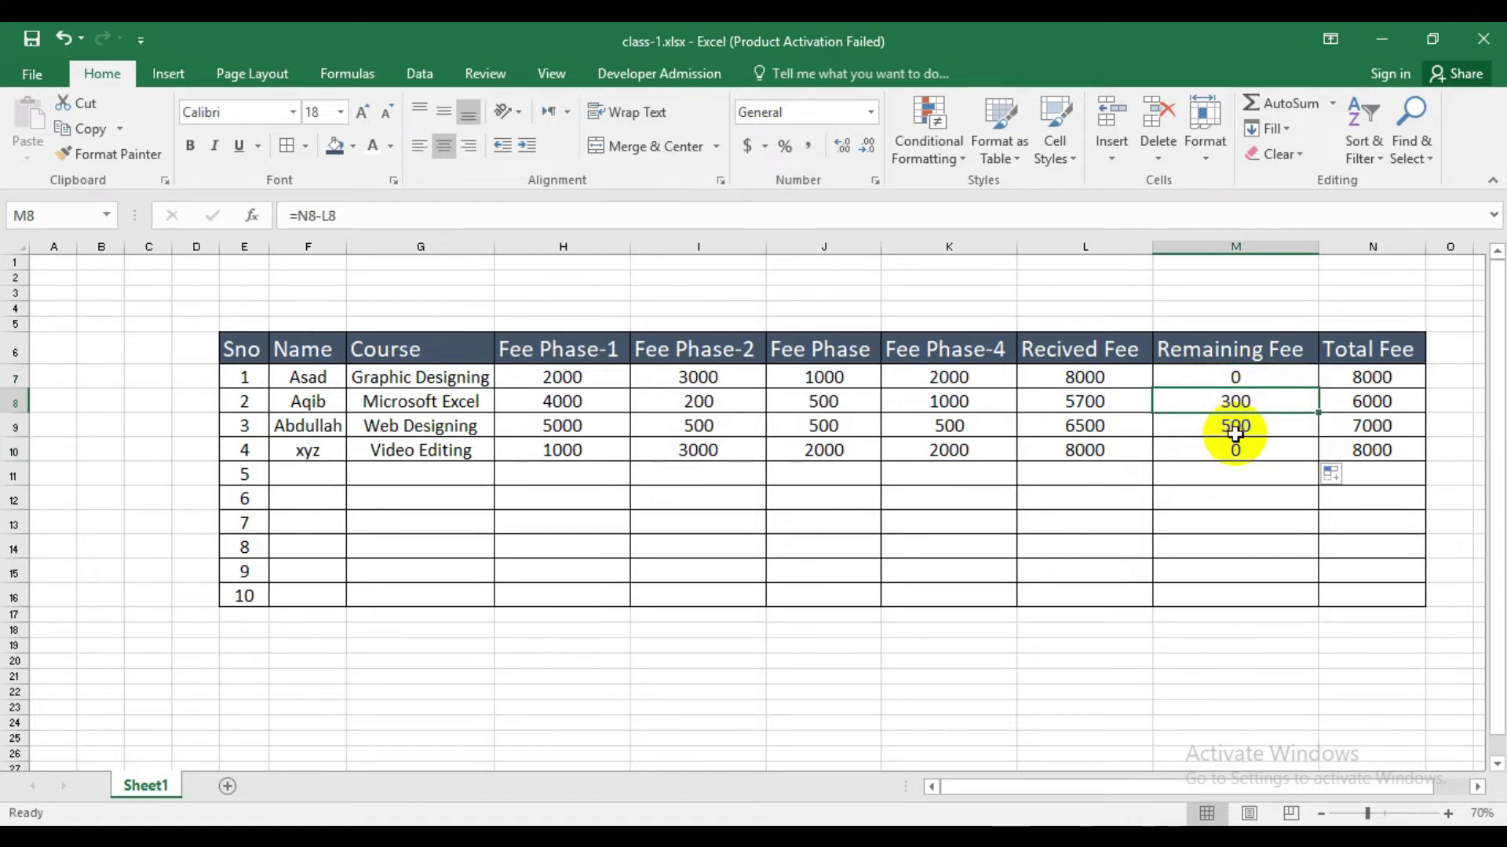
left_click(1235, 430)
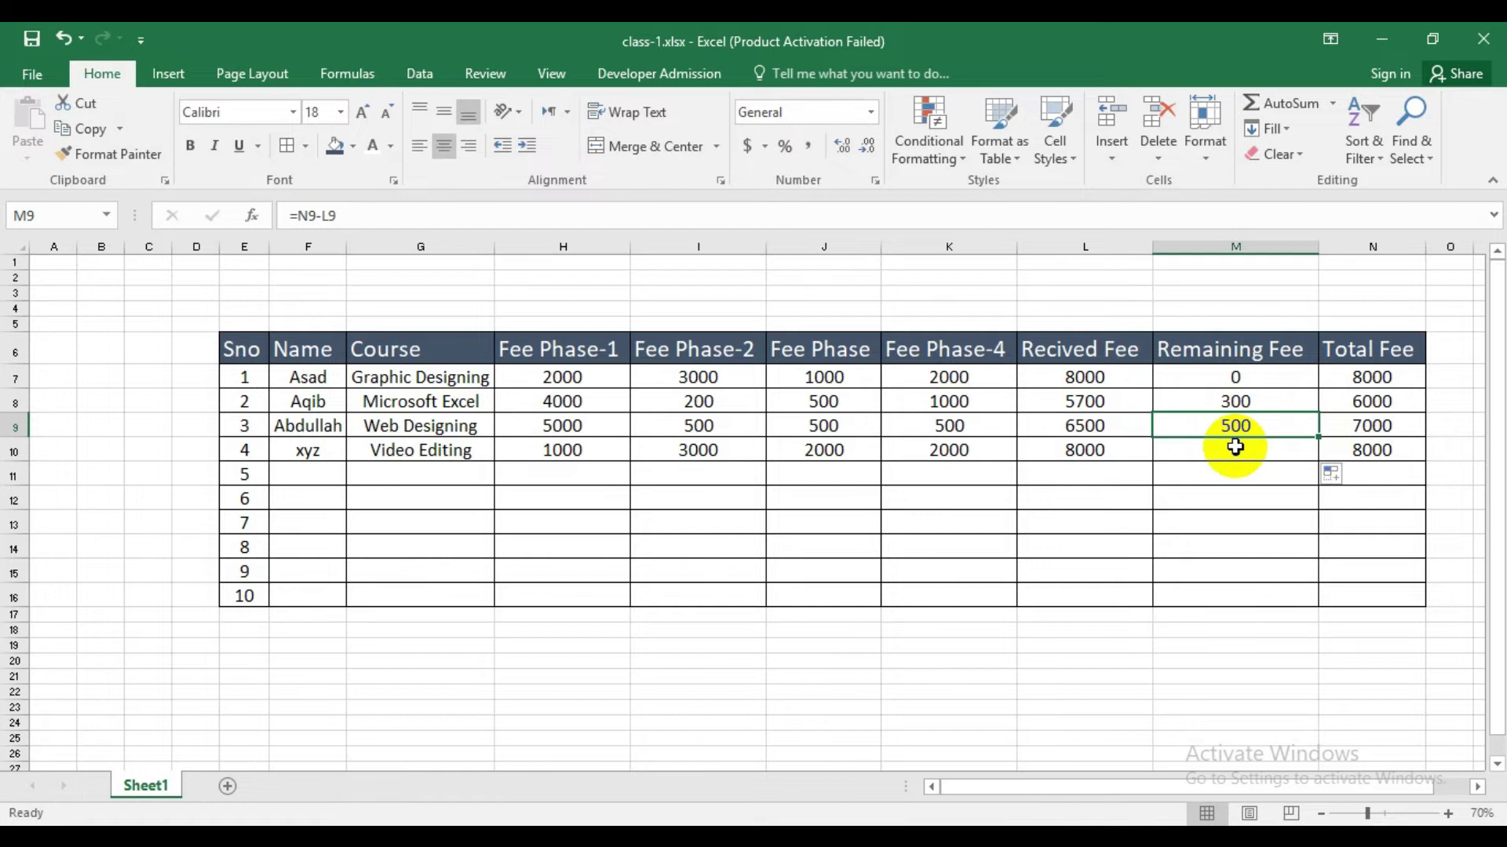
left_click(1236, 454)
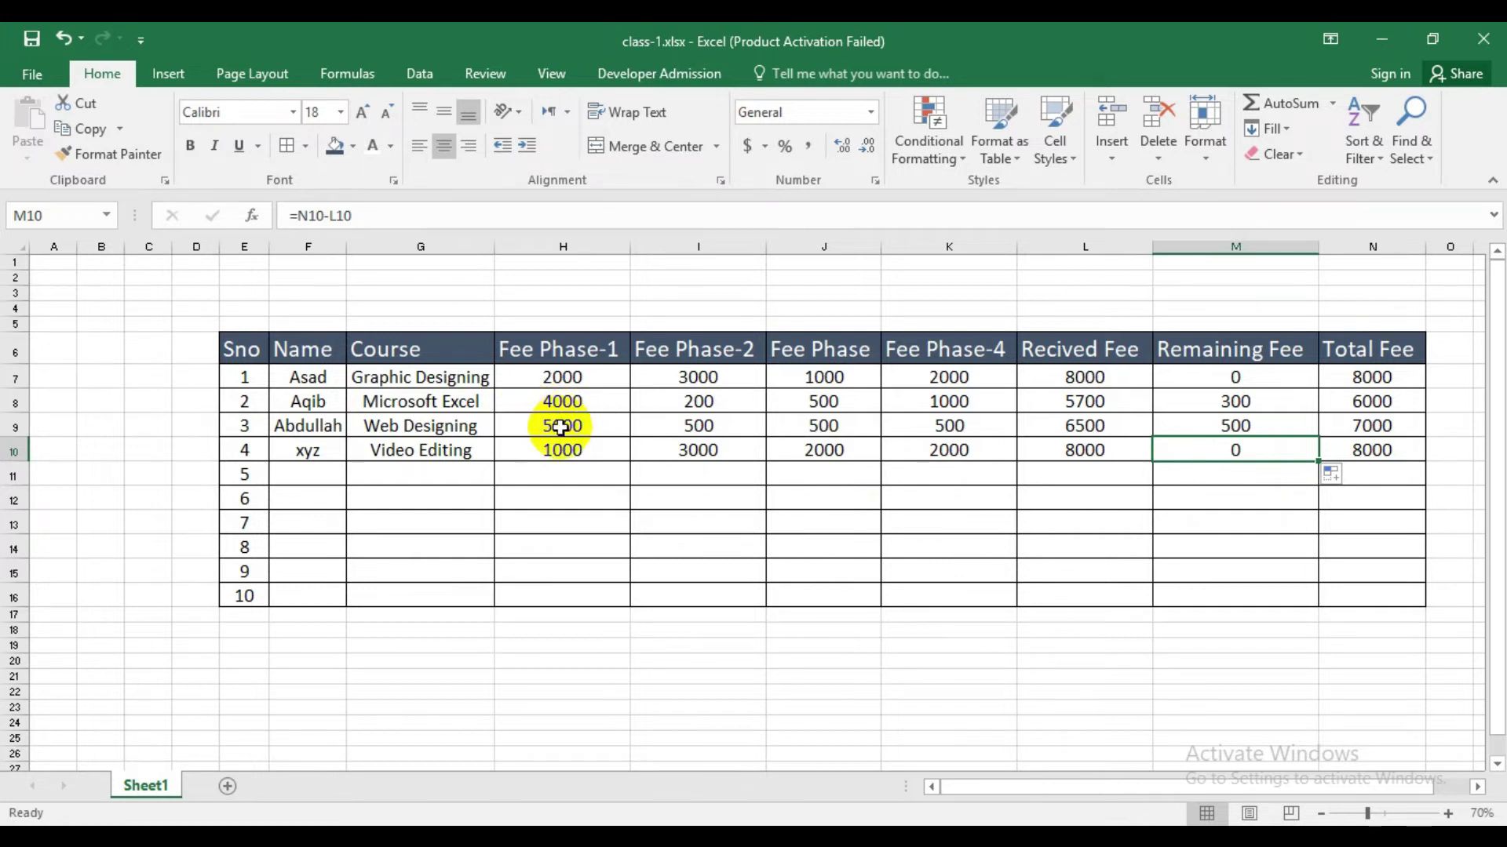
Change the third student's Fee Phase-1 payment in H9 to 3000.
left_click(592, 431)
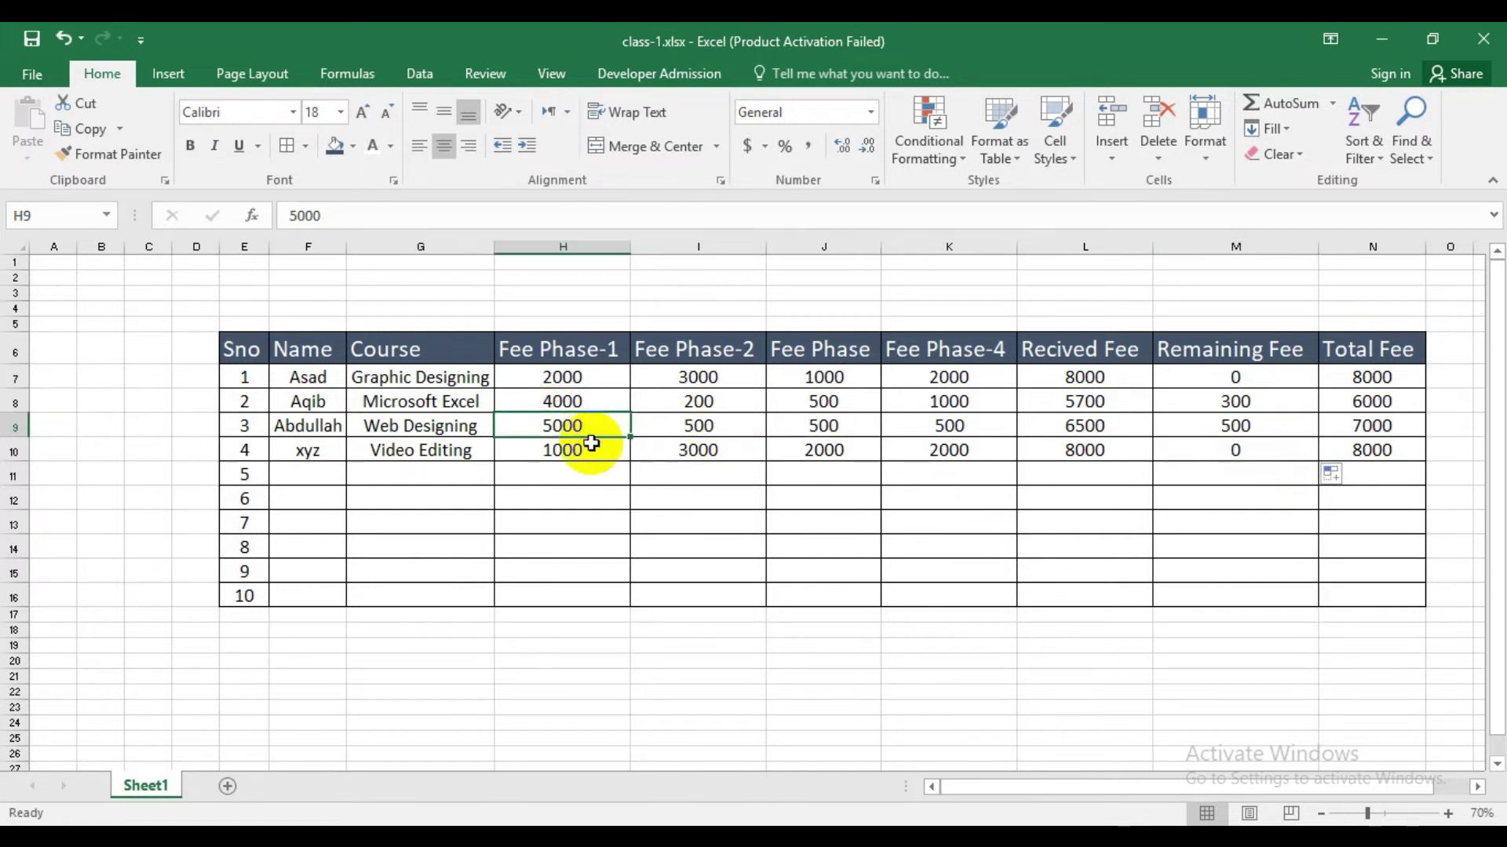
type("3000")
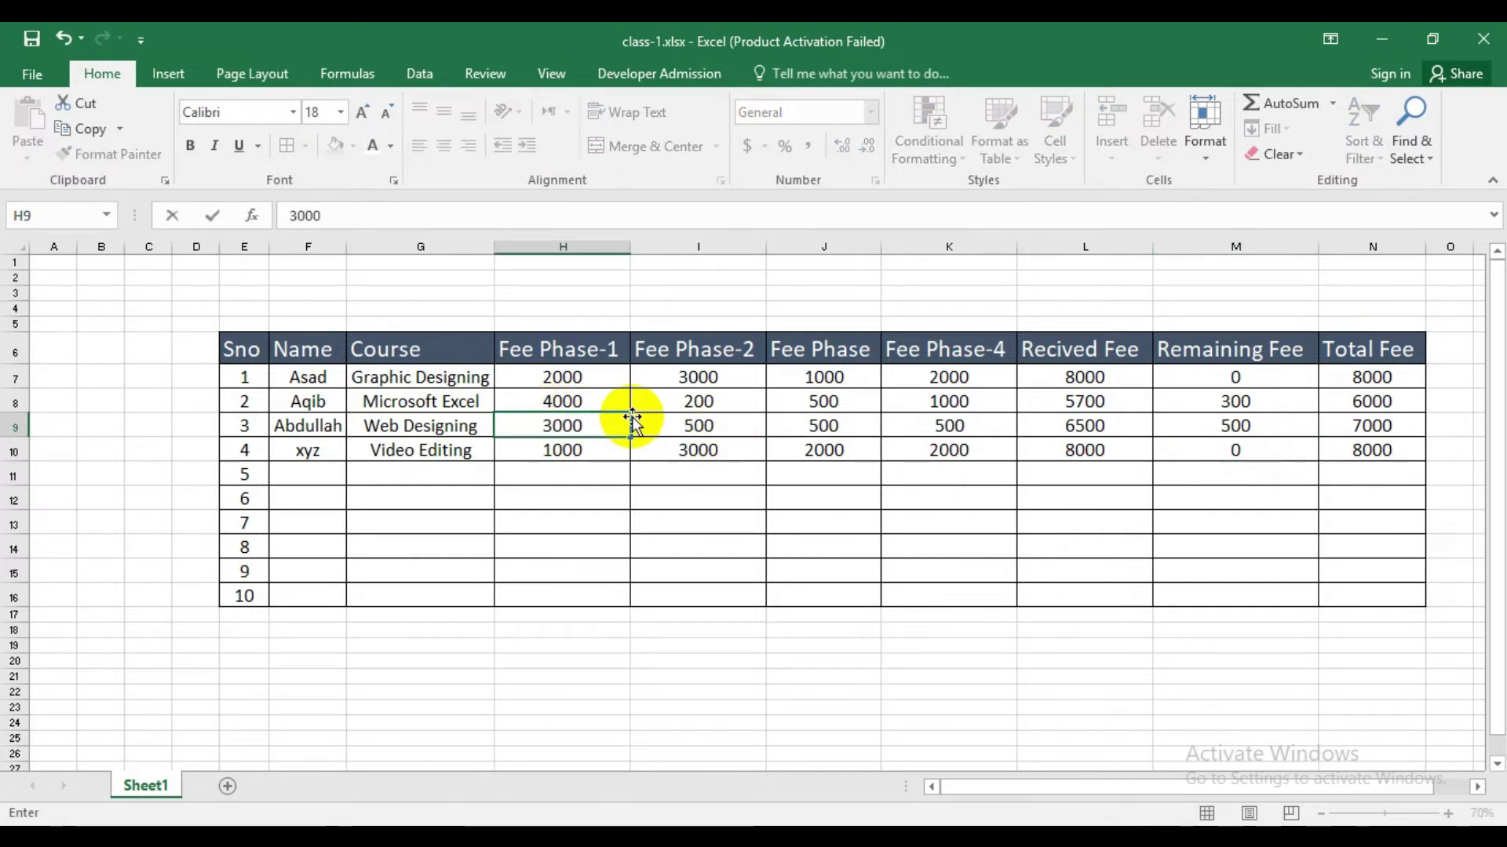
key("Return")
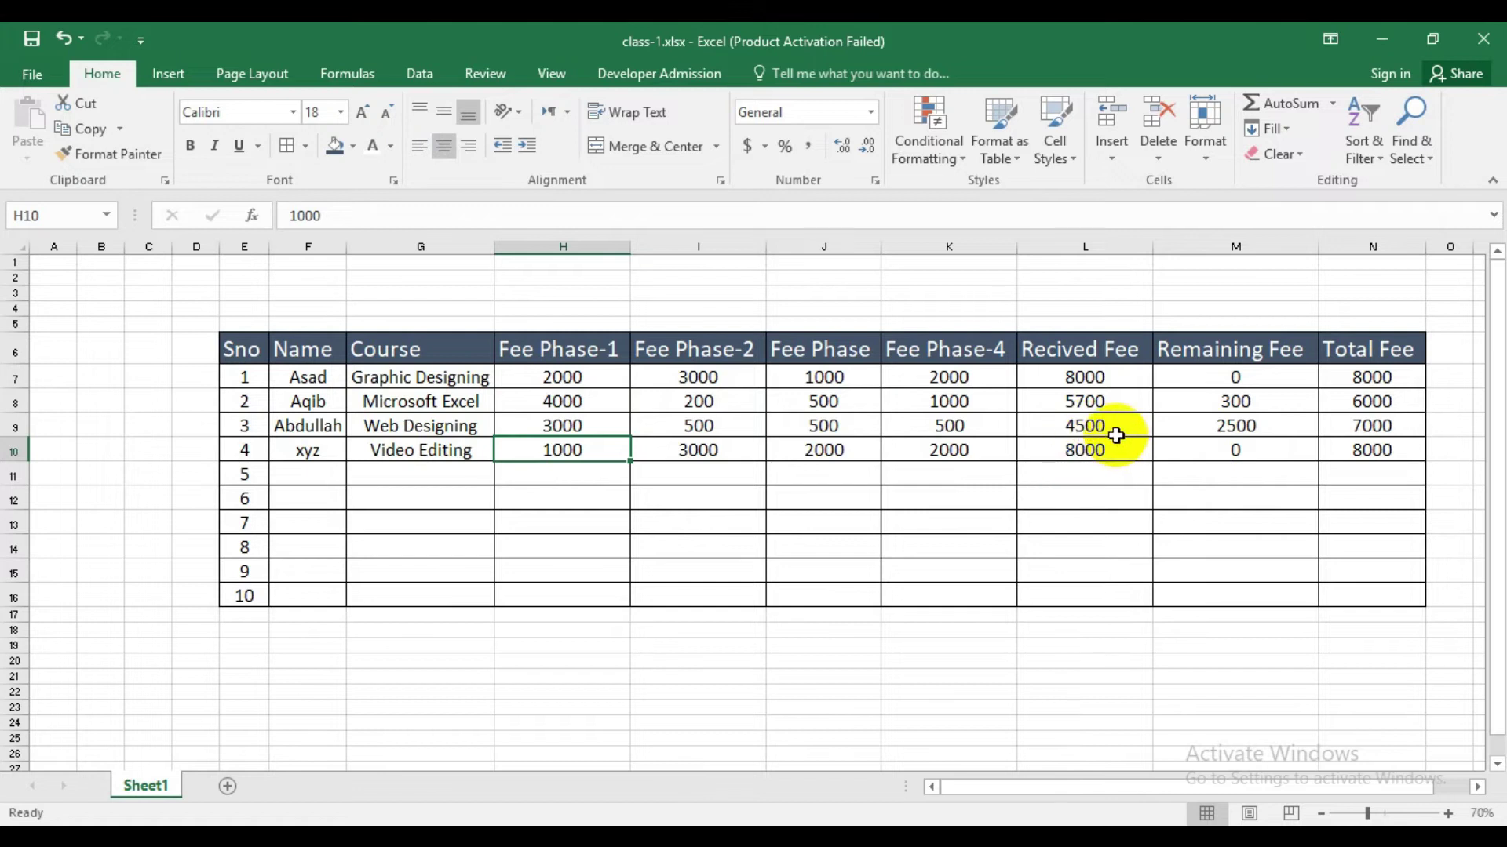
Shade the Recived Fee cells L7:L16 with an orange fill.
left_click_drag(1085, 378, 1086, 598)
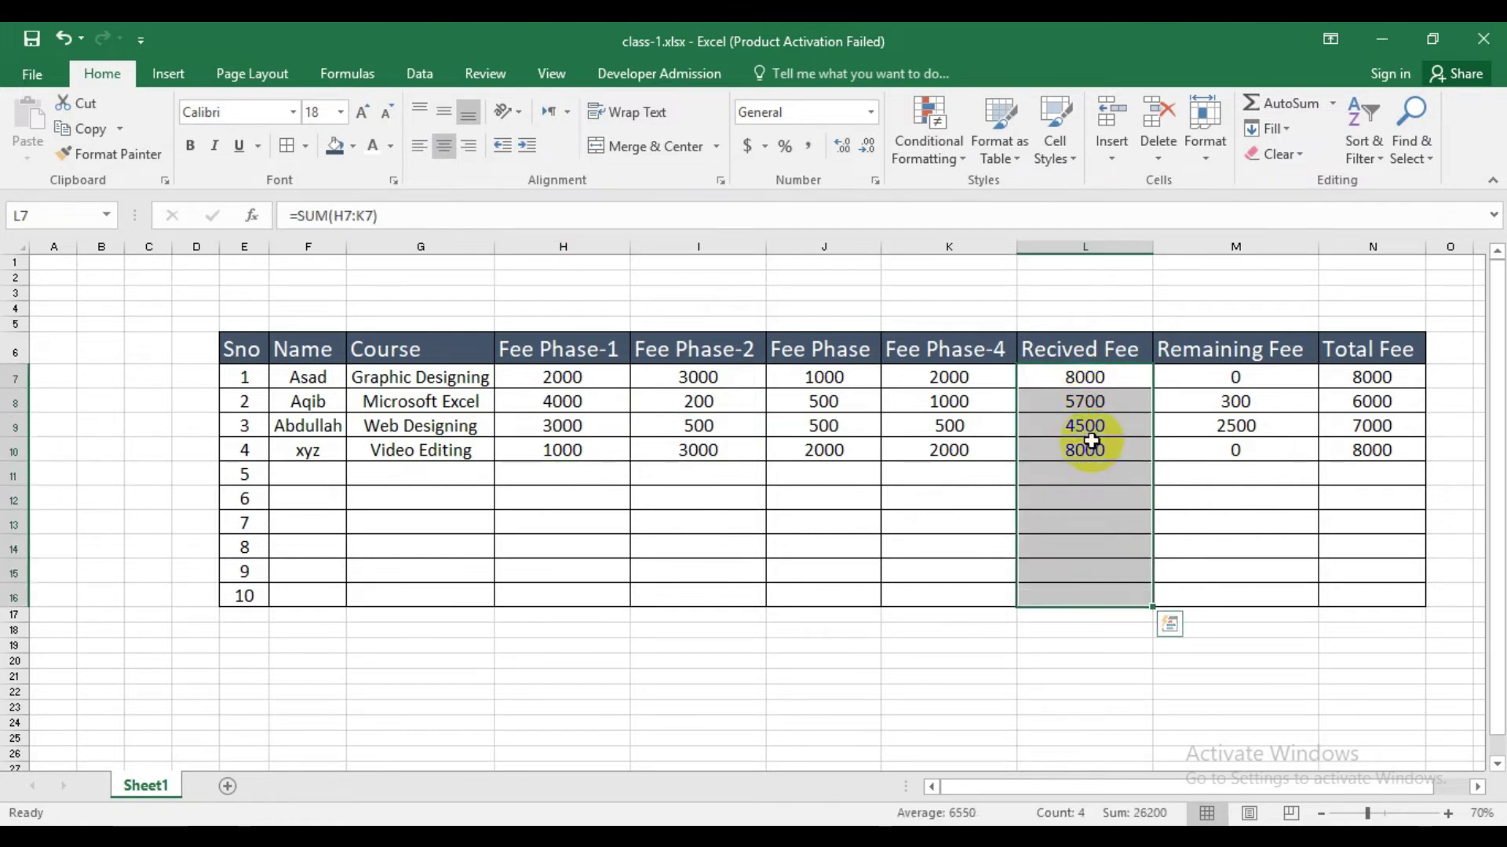
left_click(352, 148)
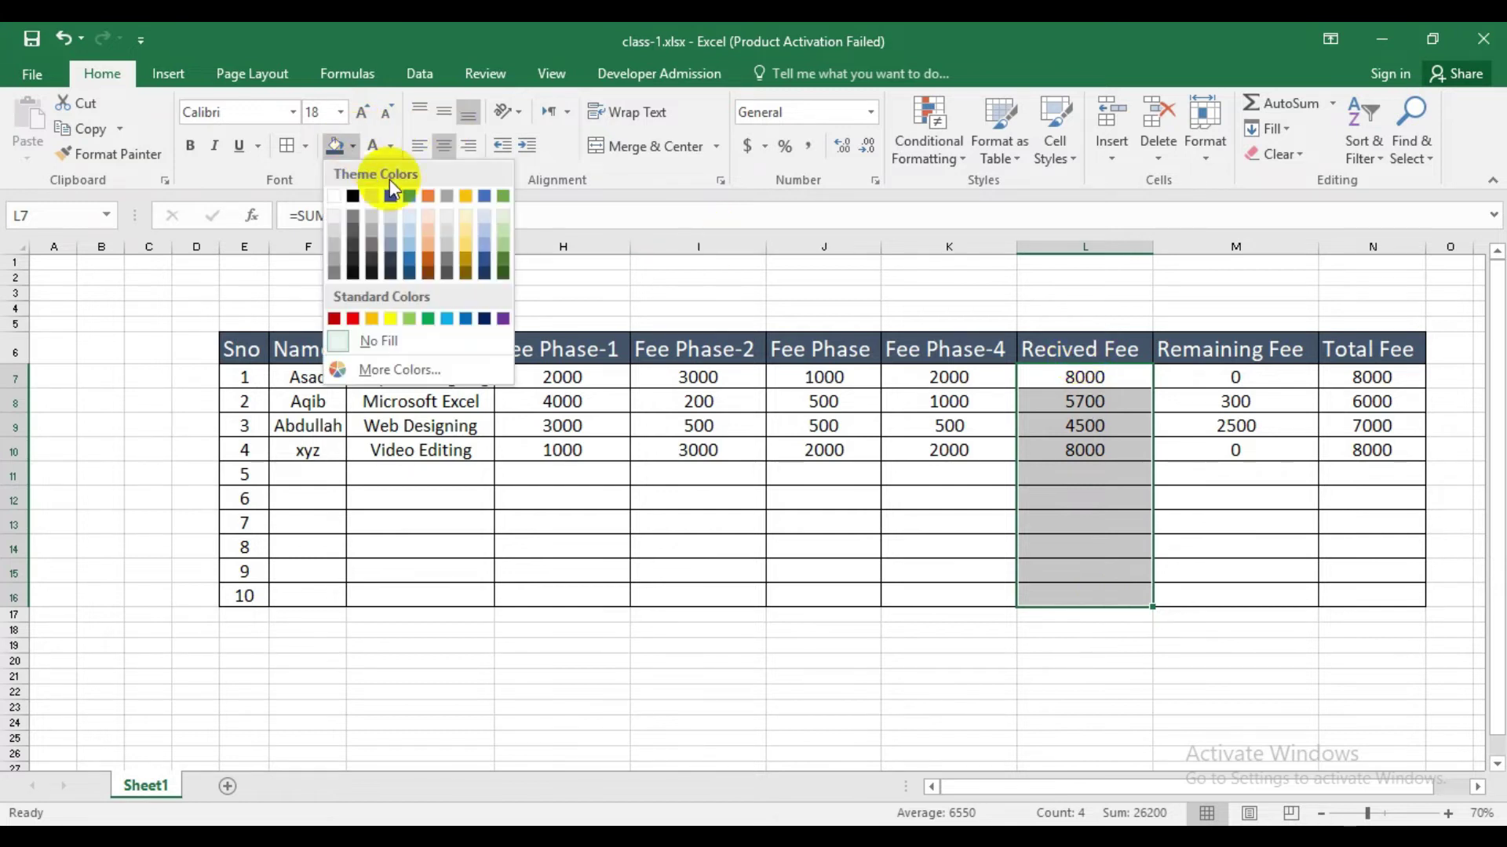
left_click(426, 200)
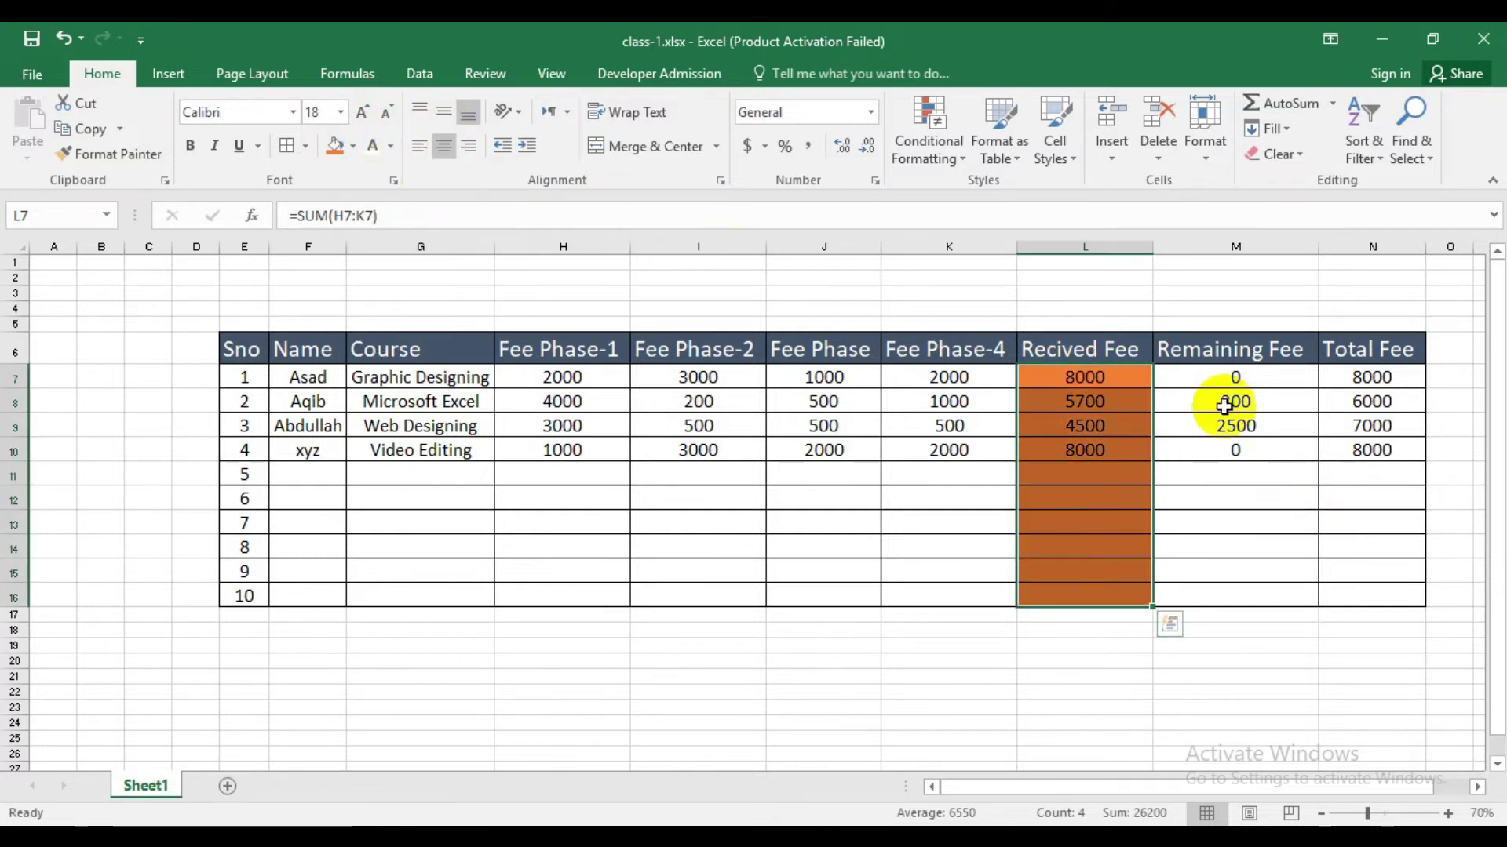
Shade the Remaining Fee column M6:M16, header included, with a gold fill and make its header bold.
left_click_drag(1222, 353, 1251, 586)
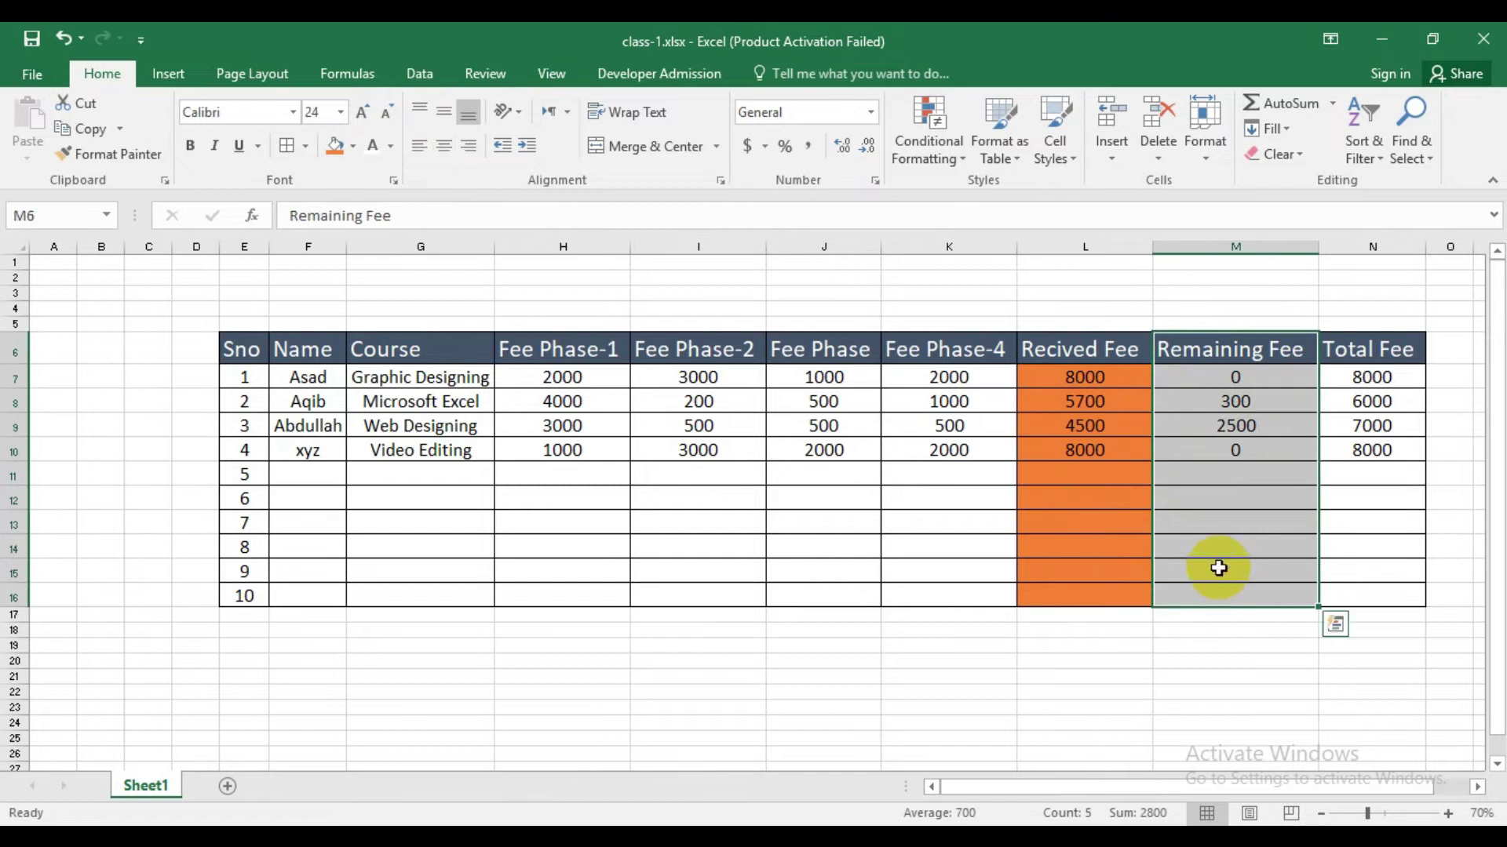
left_click(355, 150)
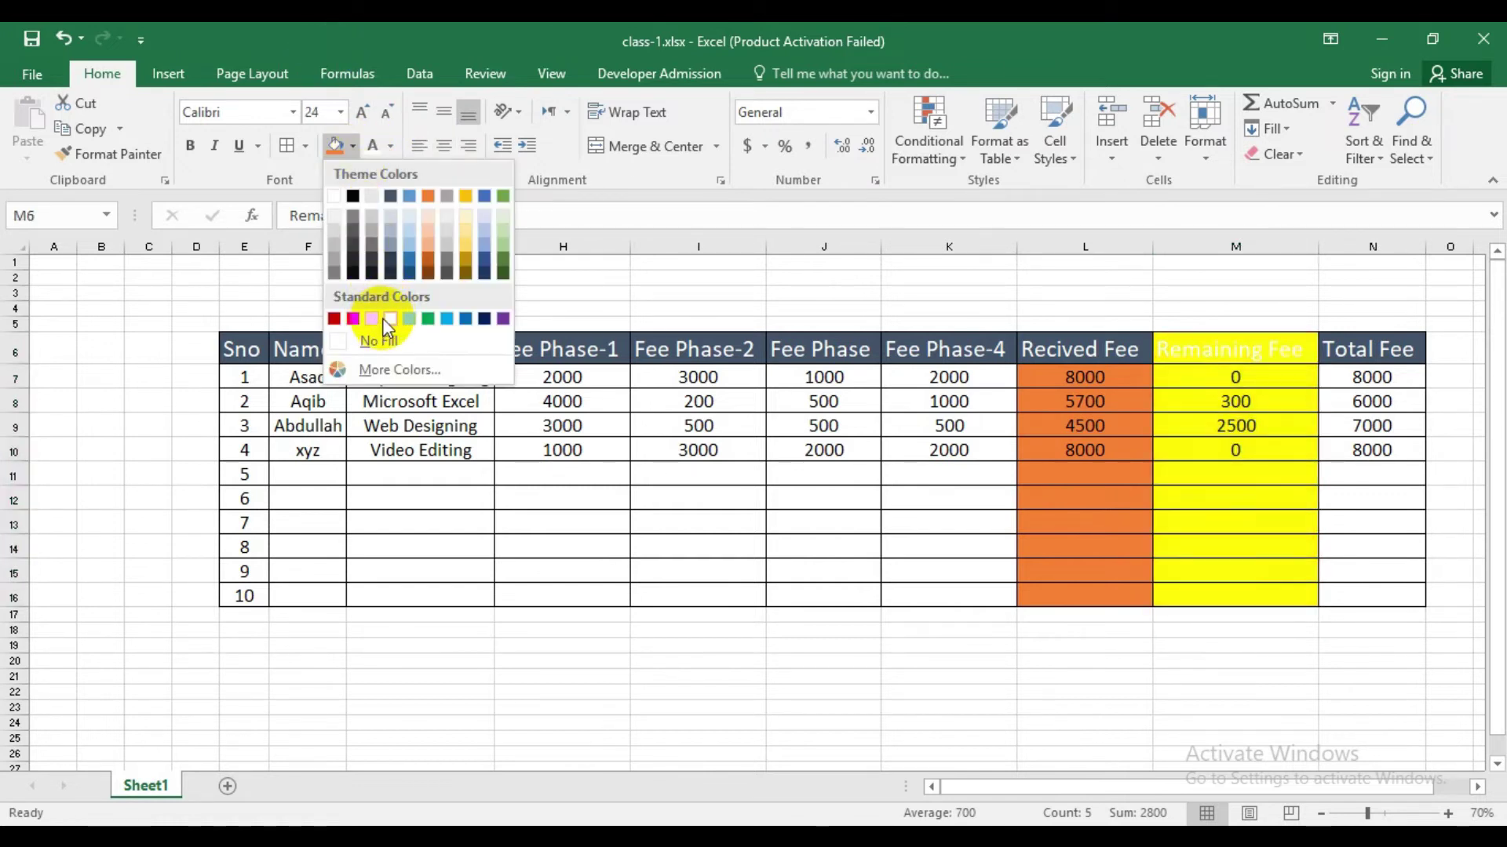
left_click(1264, 430)
left_click(1194, 353)
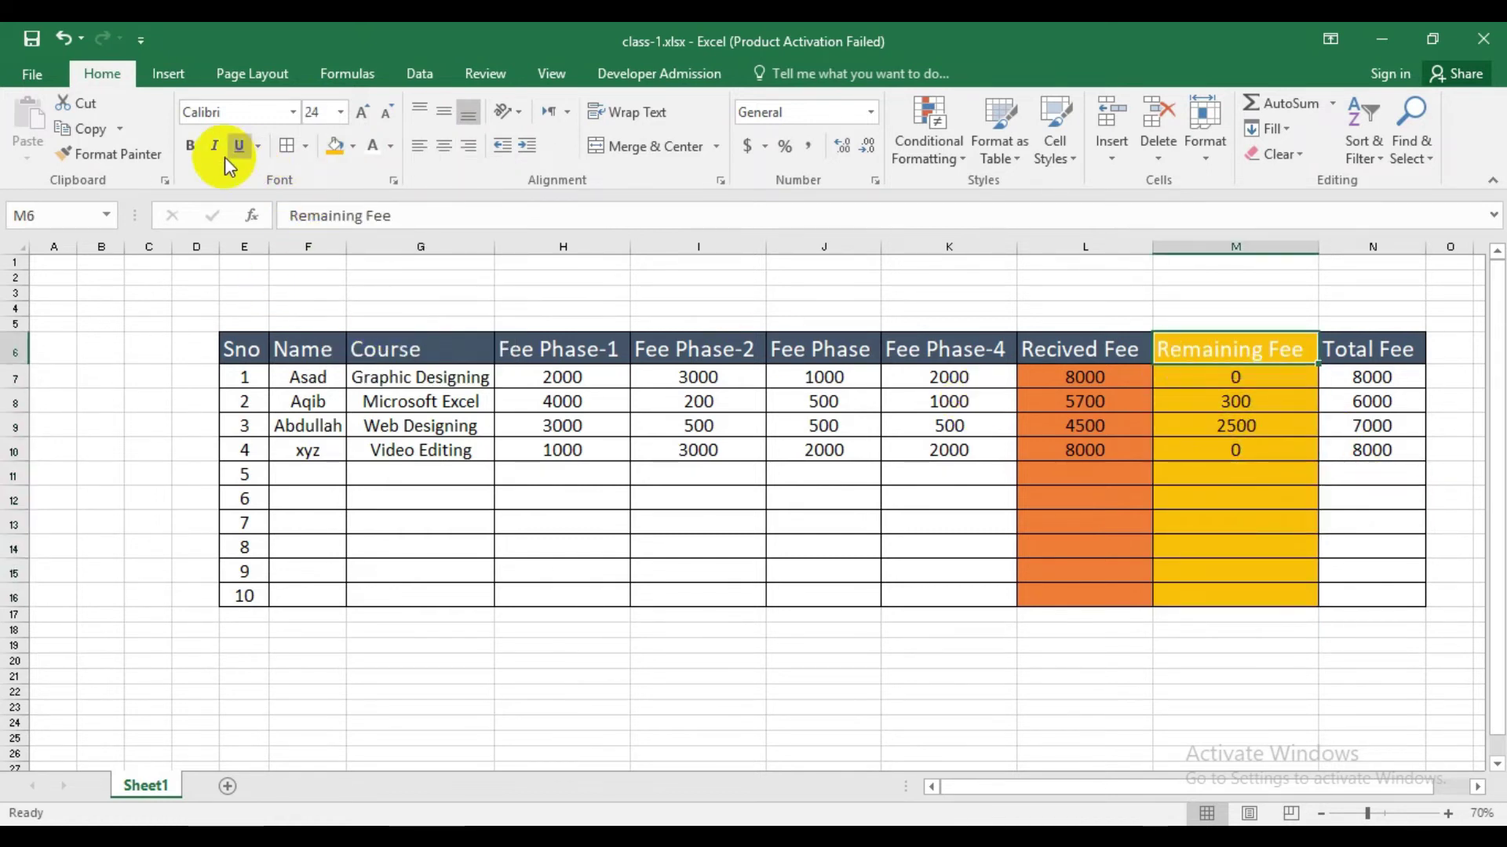
left_click(1252, 496)
Shade the Total Fee cells N7:N16 with a dark red fill.
left_click_drag(1372, 376, 1399, 605)
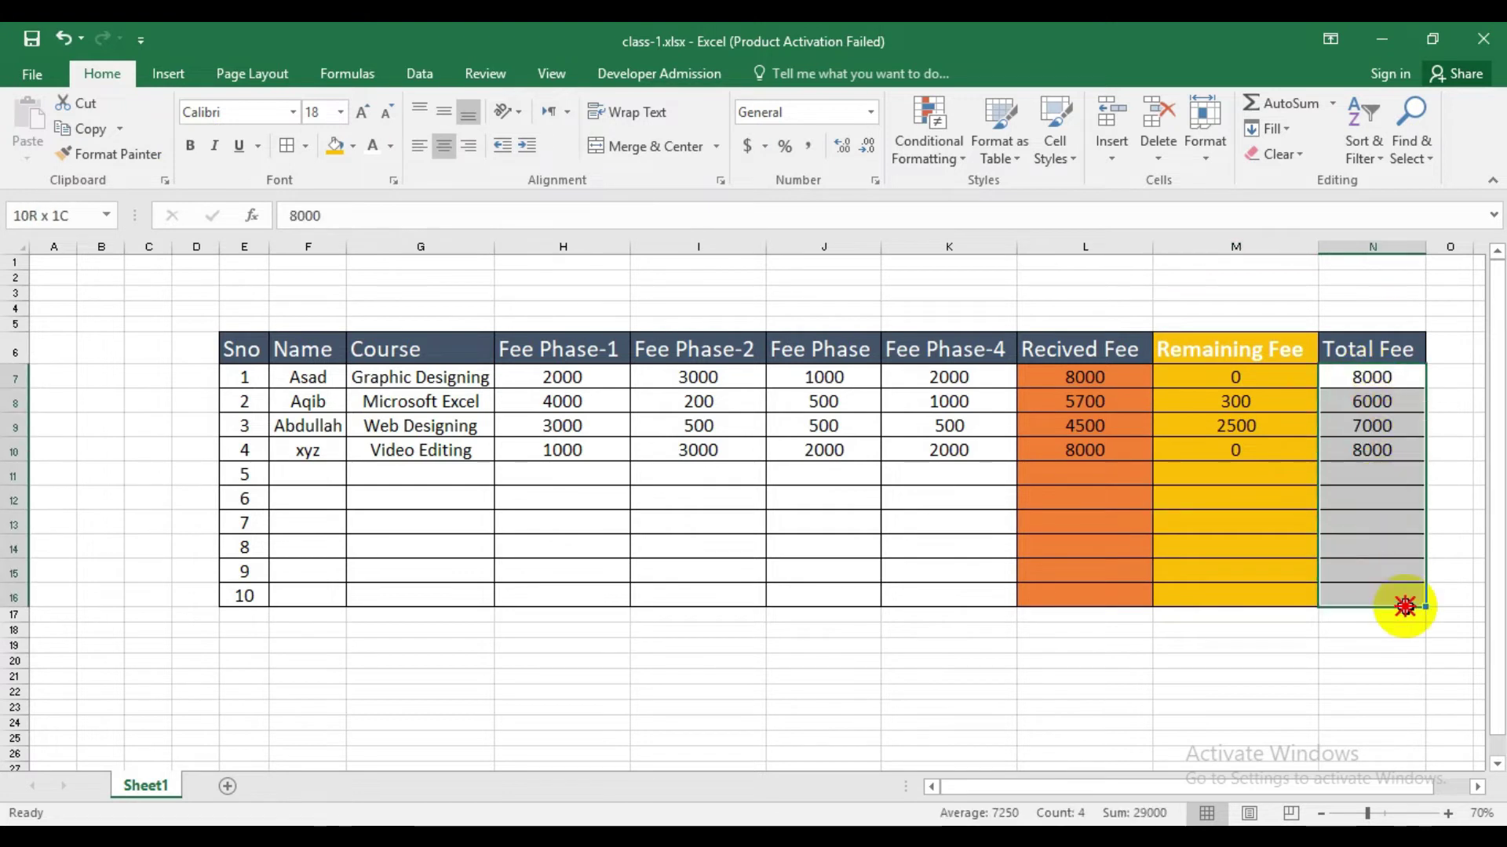
left_click(354, 146)
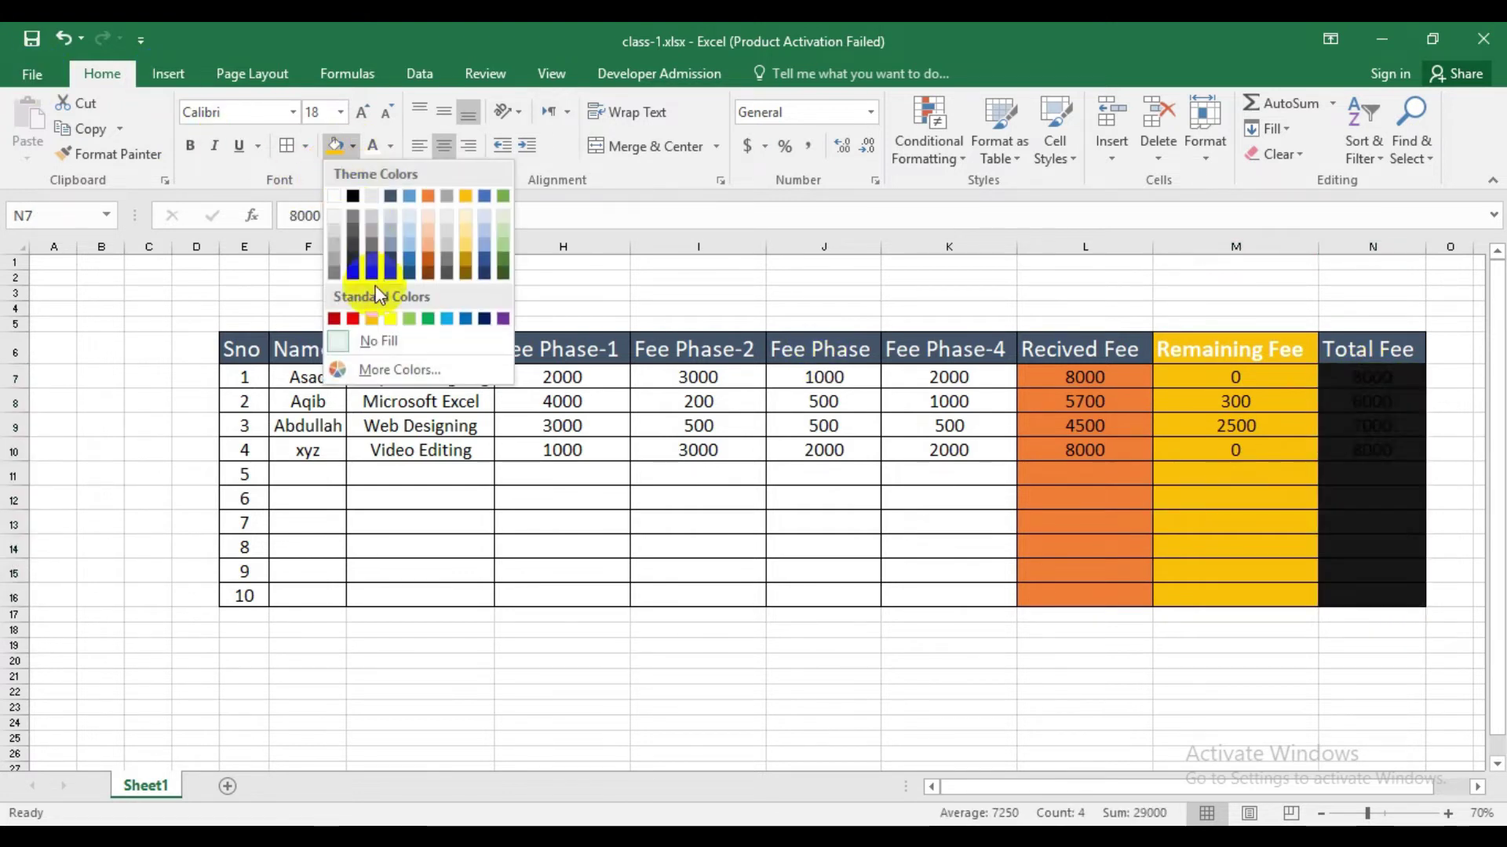
left_click(336, 319)
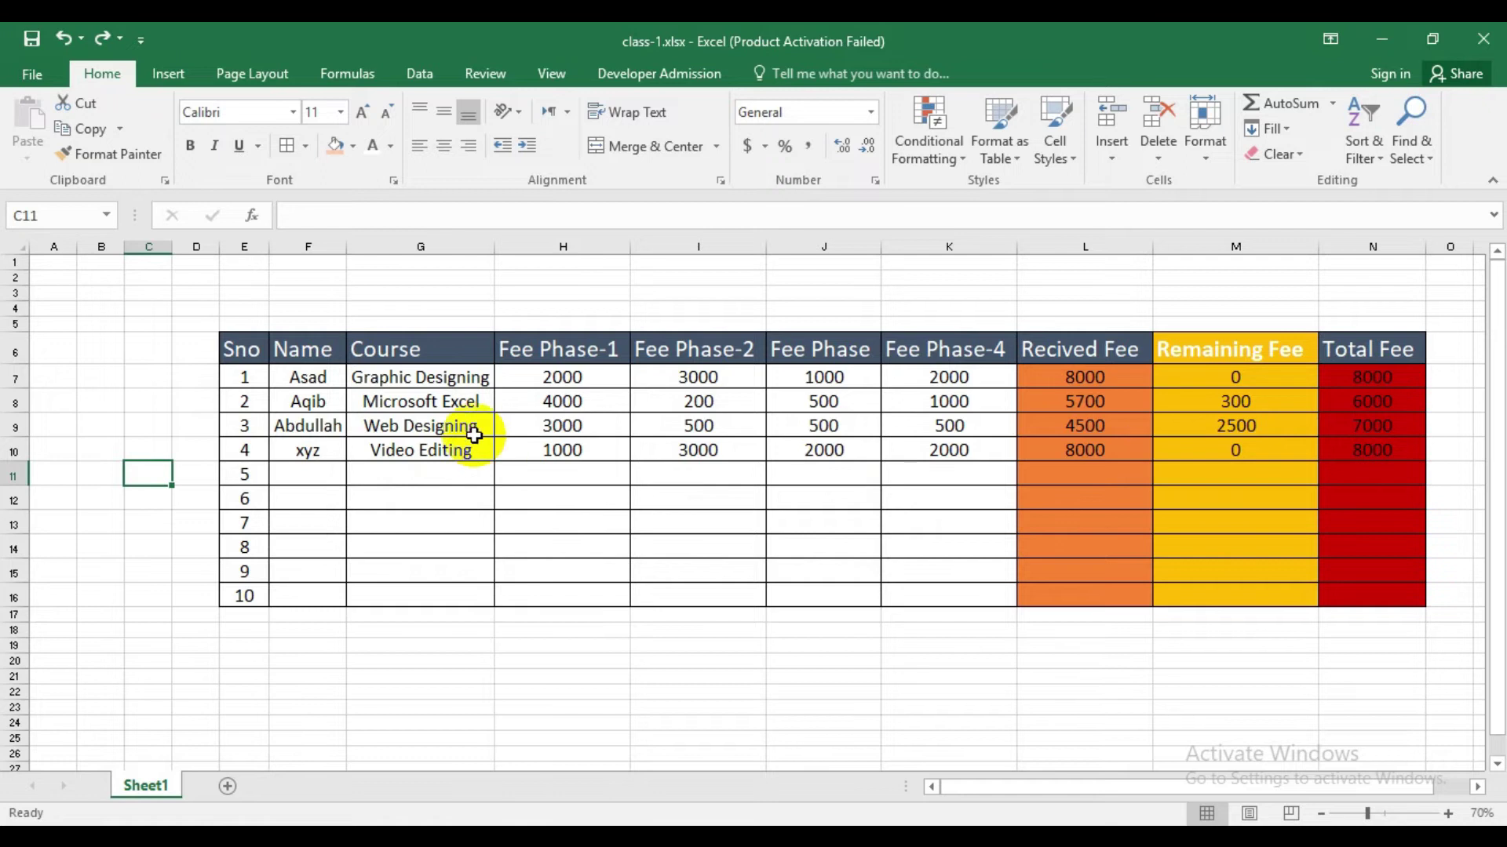
Enter the month labels Jan, Feb, March and April in H5:K5 above the four fee phase headers.
left_click(559, 326)
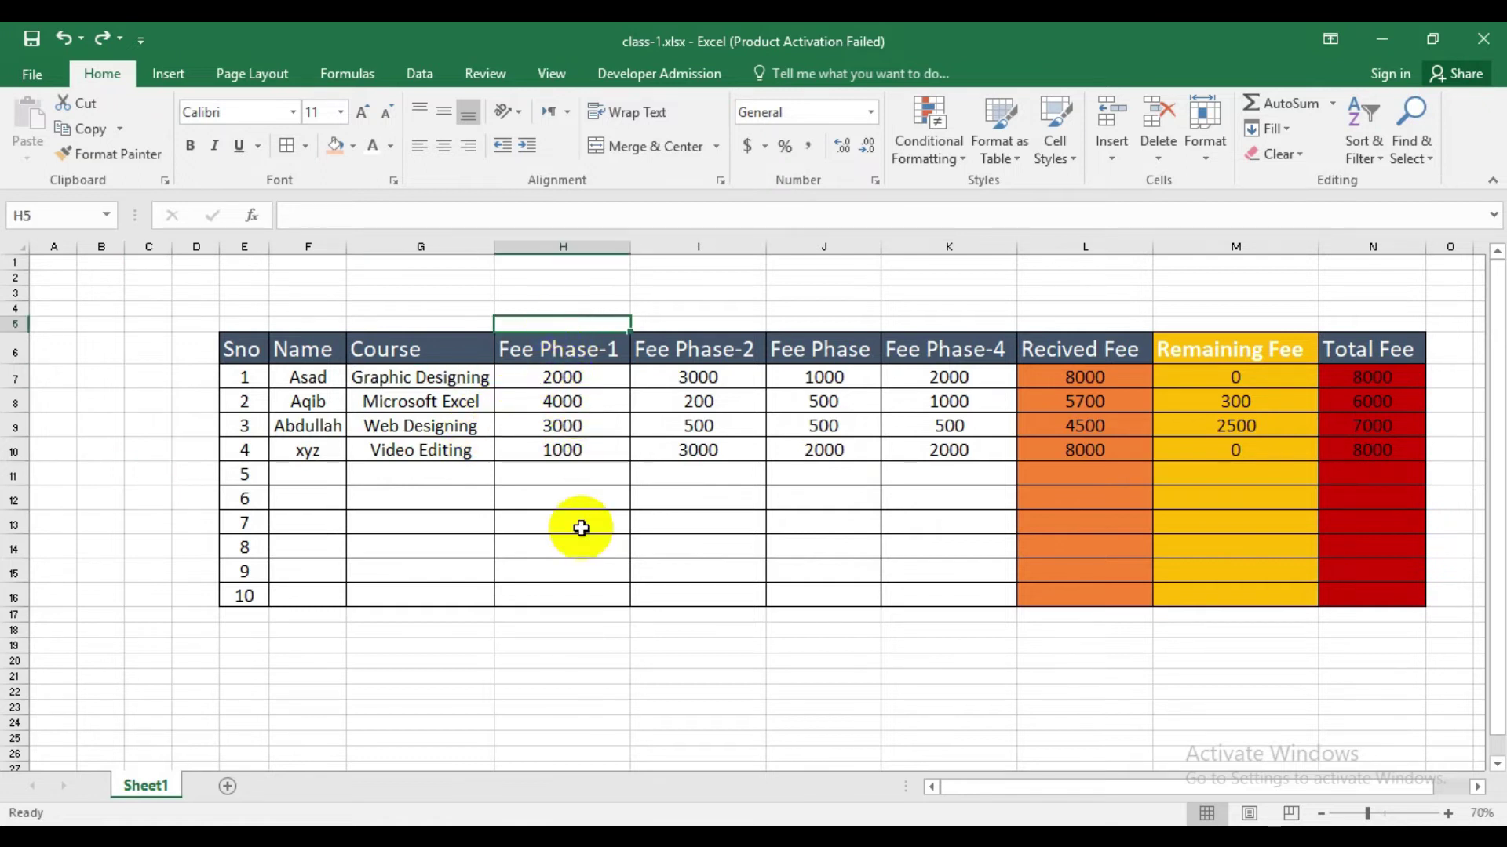
left_click(680, 326)
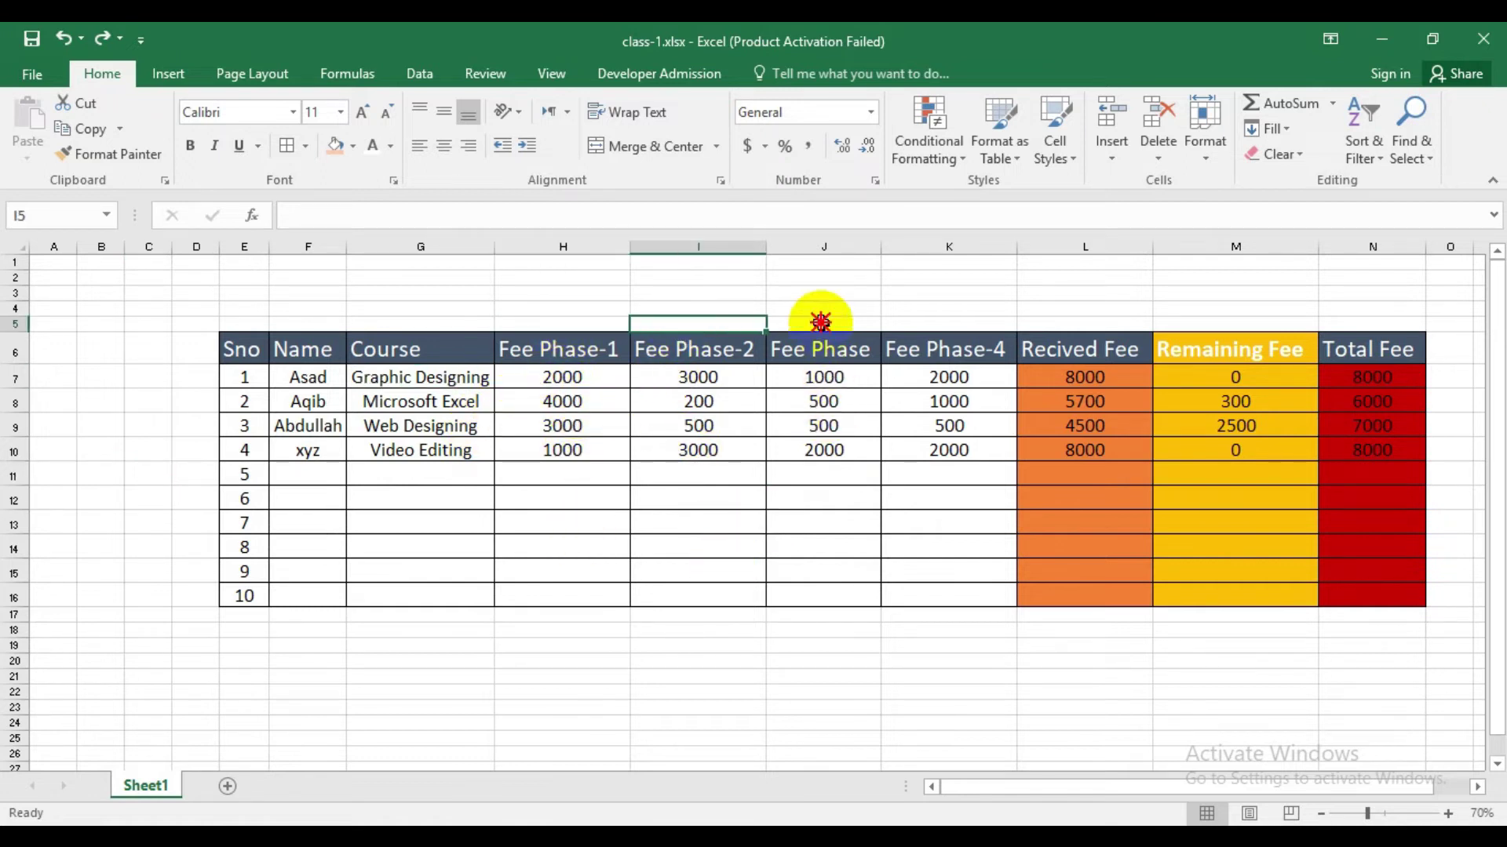
left_click(821, 323)
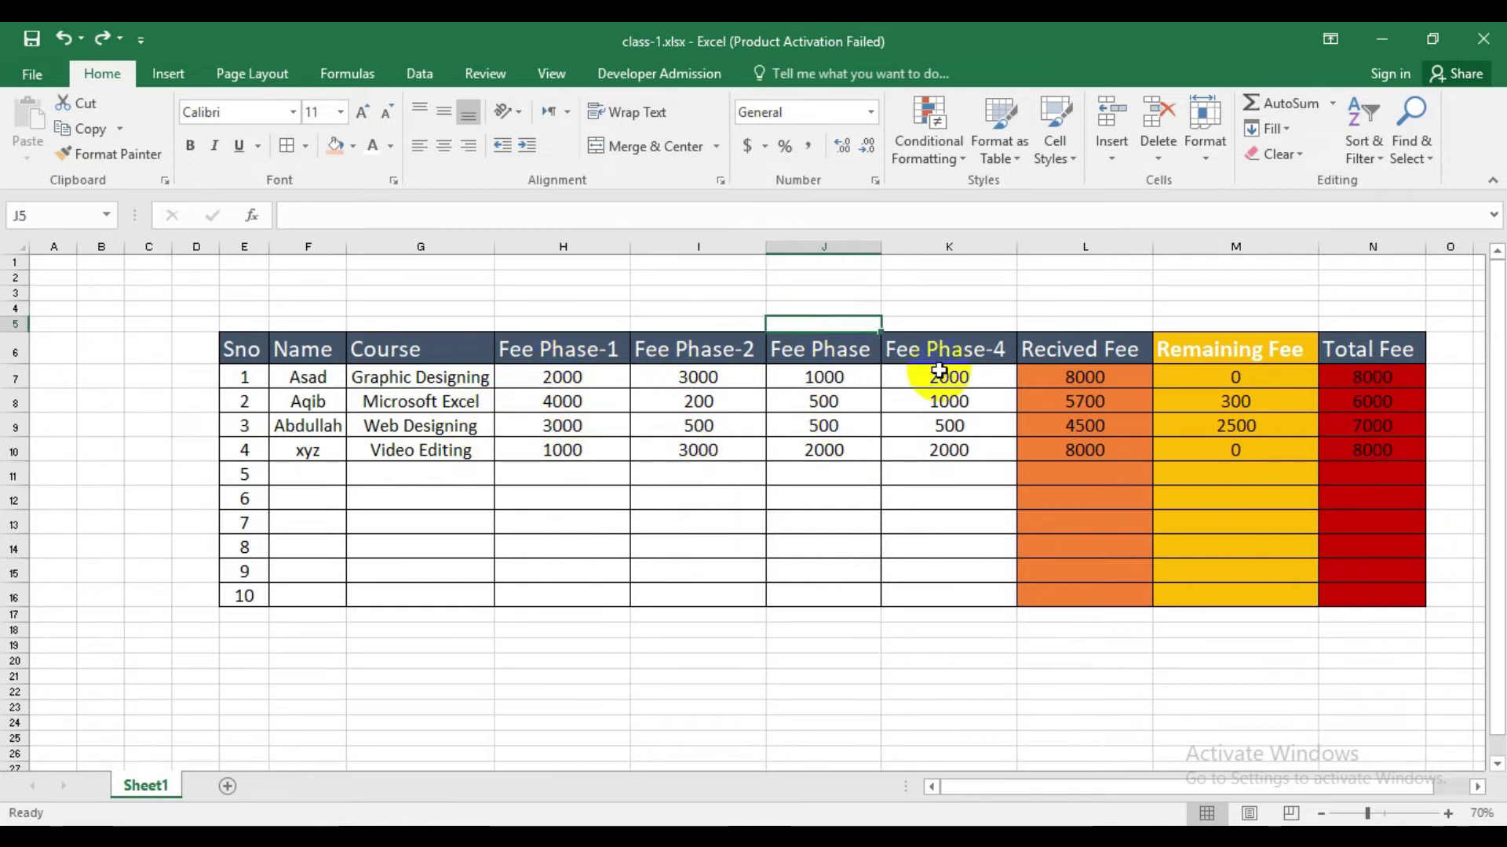
left_click(550, 328)
type("Han")
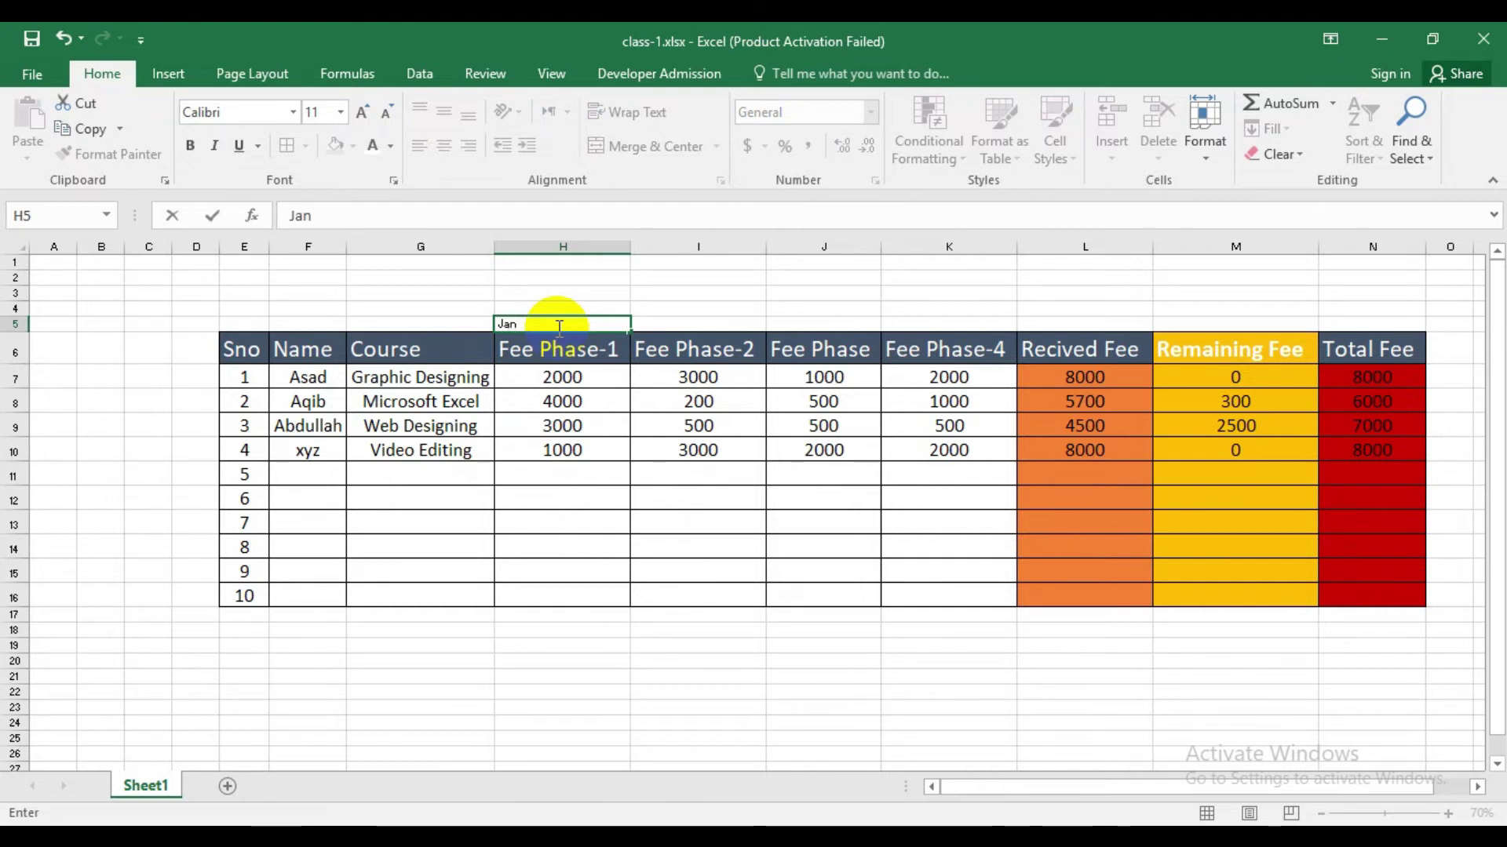
left_click(690, 327)
type("Feb")
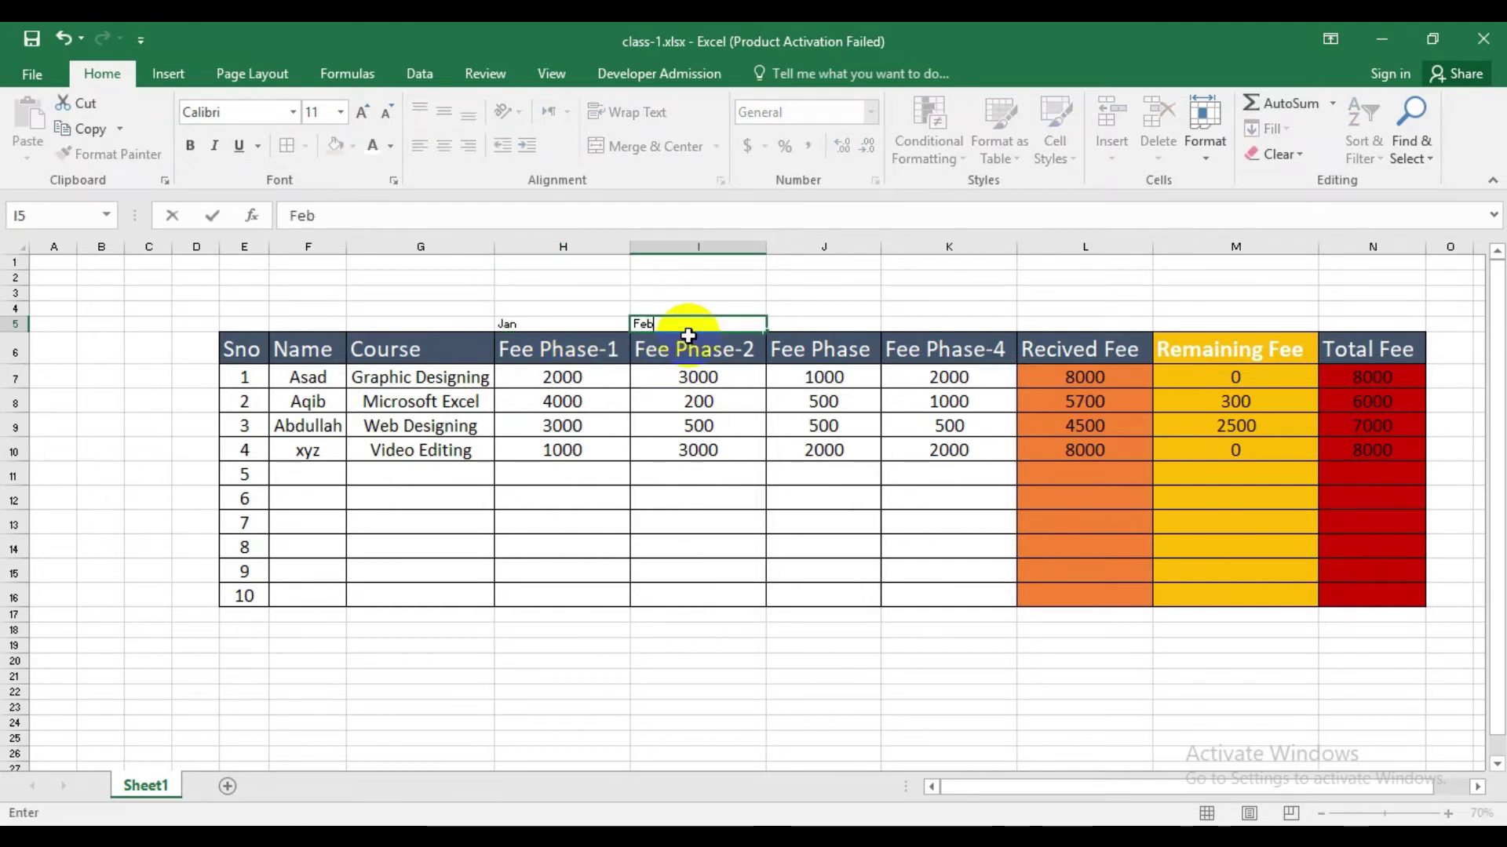
key("Tab")
type("March")
key("Tab")
type("A")
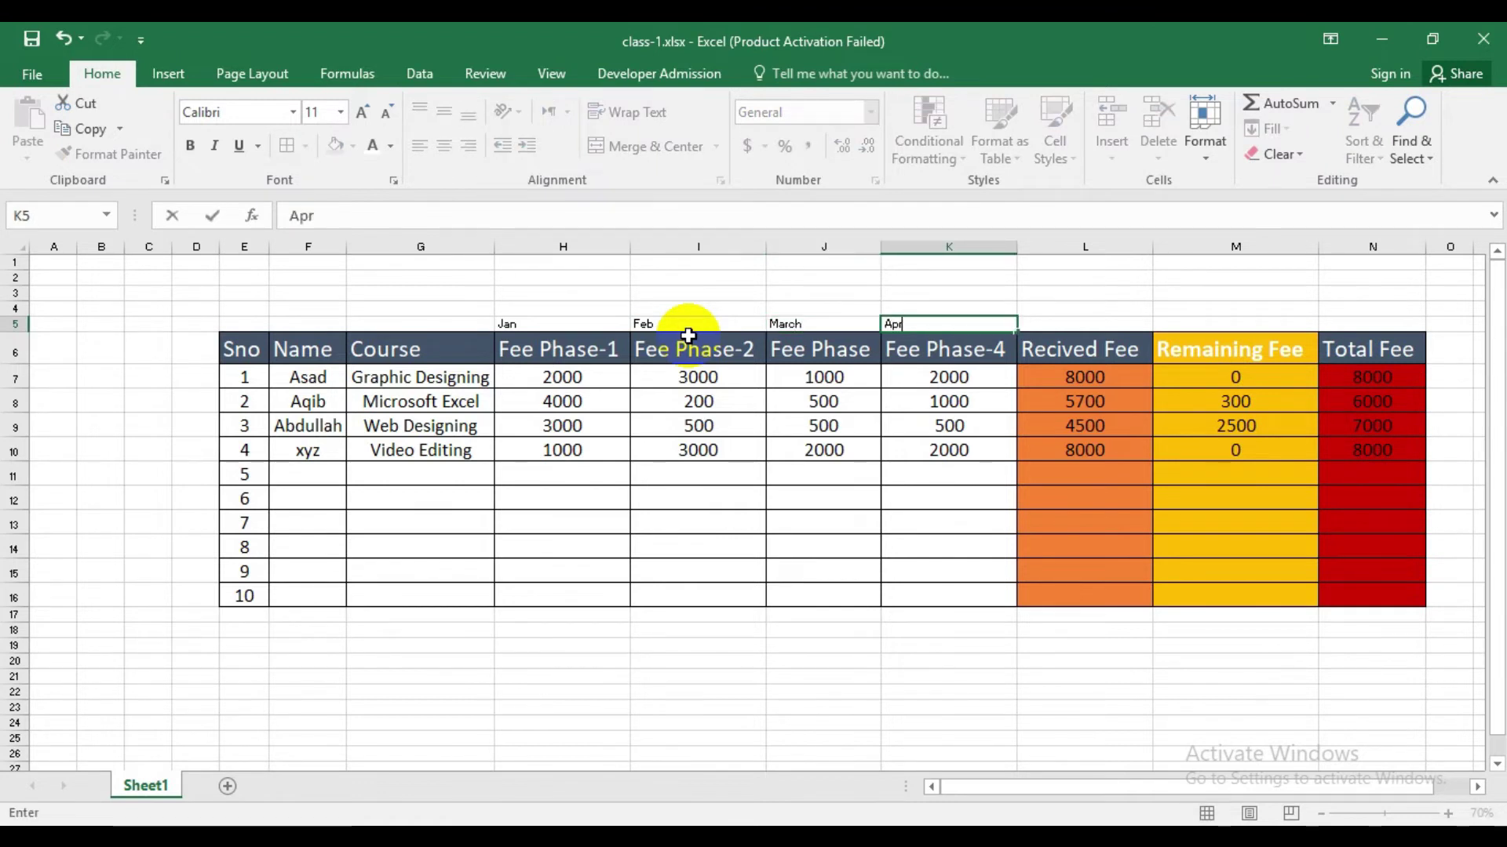
type("pril")
left_click(504, 454)
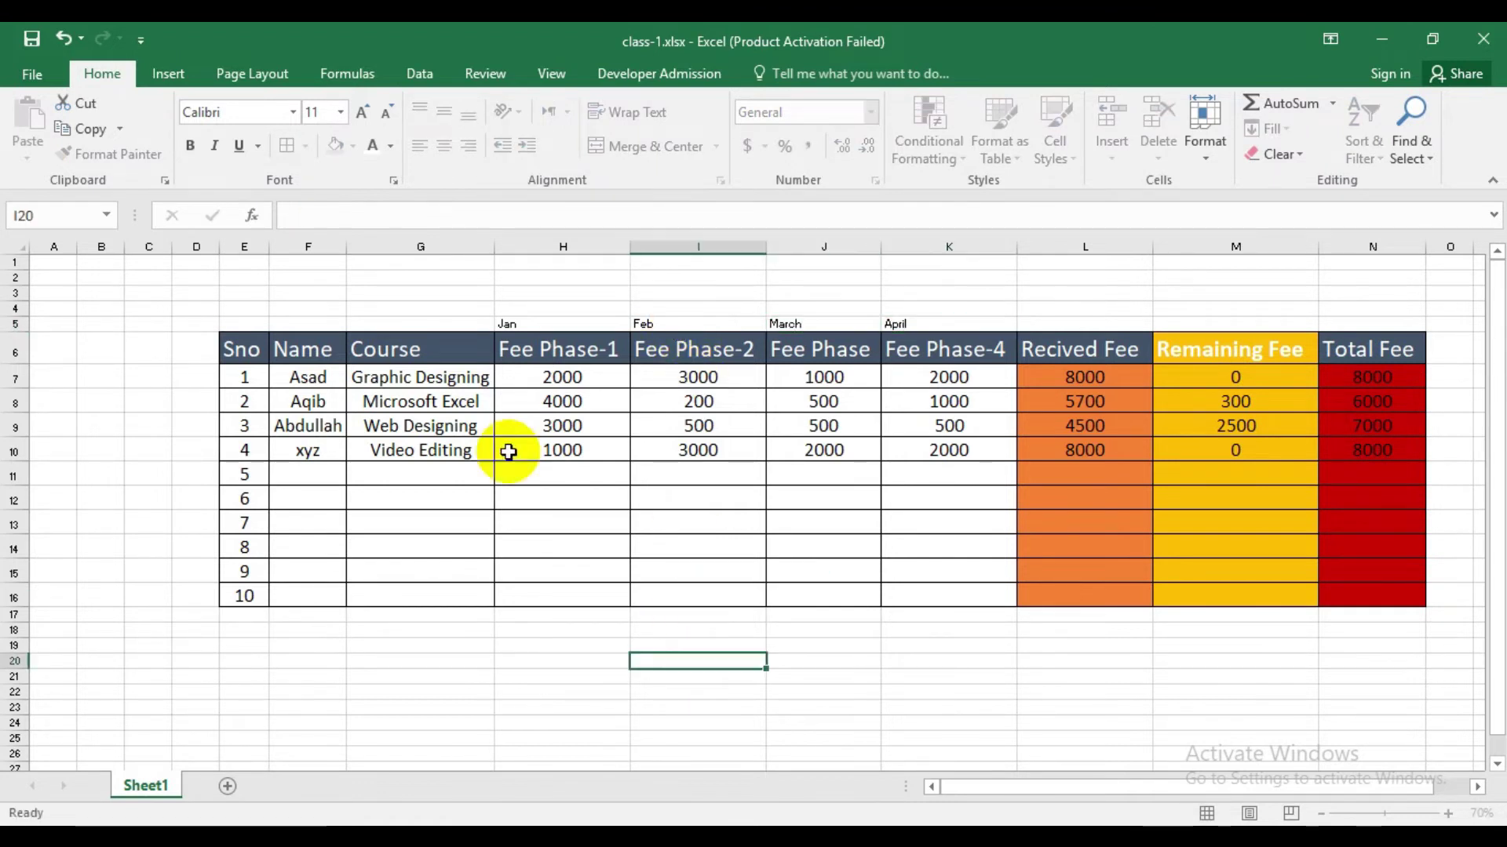
Enlarge the month labels in H5:K5 to font size 28.
left_click(542, 325)
left_click_drag(542, 325, 738, 325)
left_click_drag(833, 329, 898, 318)
left_click(354, 115)
left_click(355, 114)
left_click(354, 115)
left_click(355, 115)
left_click(355, 115)
left_click(355, 114)
left_click(355, 115)
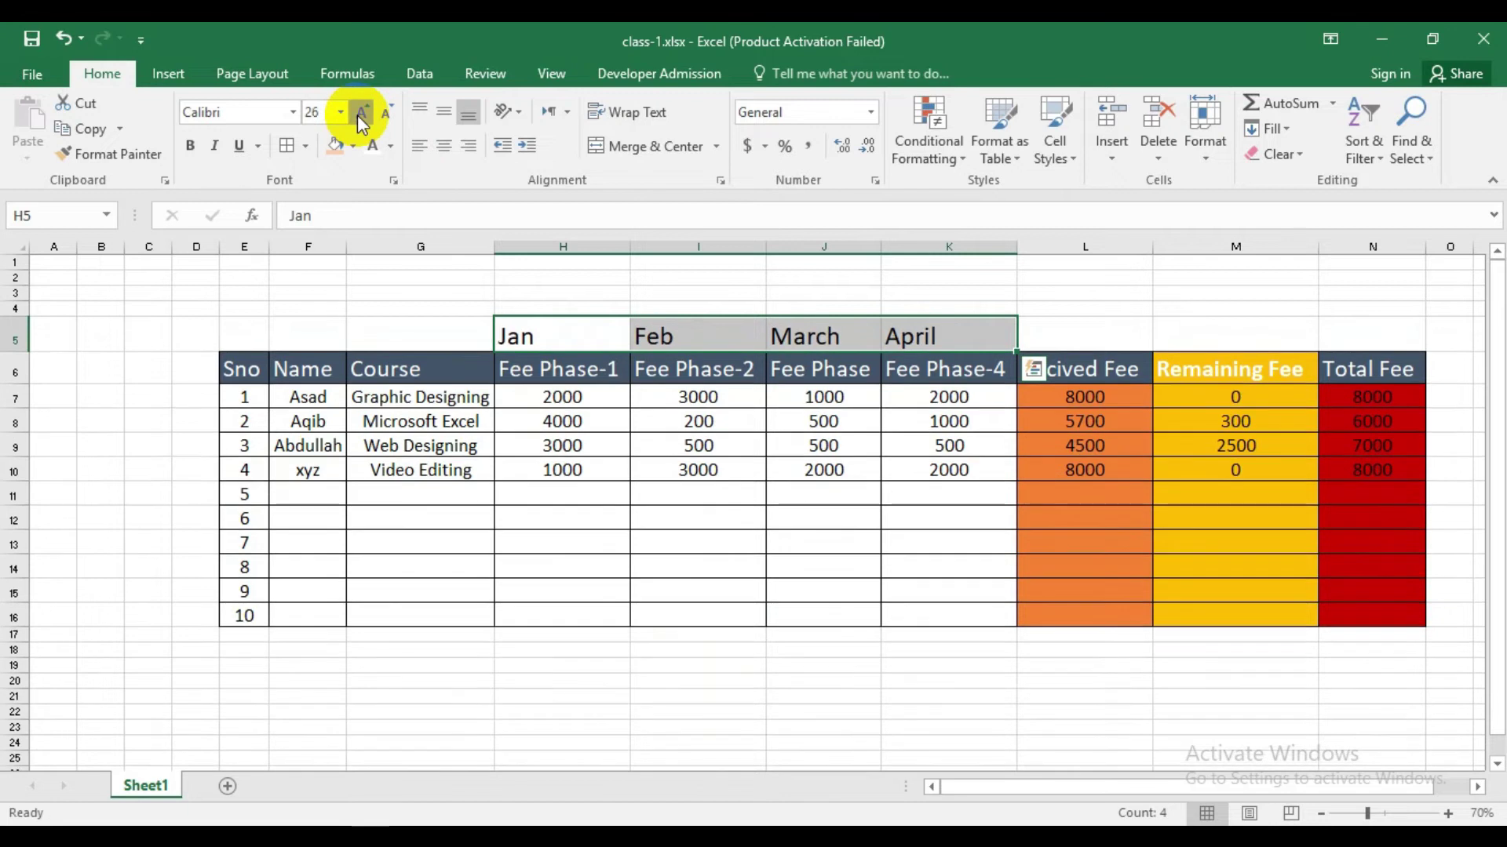
left_click(355, 114)
left_click(355, 115)
left_click(538, 677)
Add borders around all the month label cells H5:K5.
left_click_drag(512, 337, 935, 333)
left_click(287, 146)
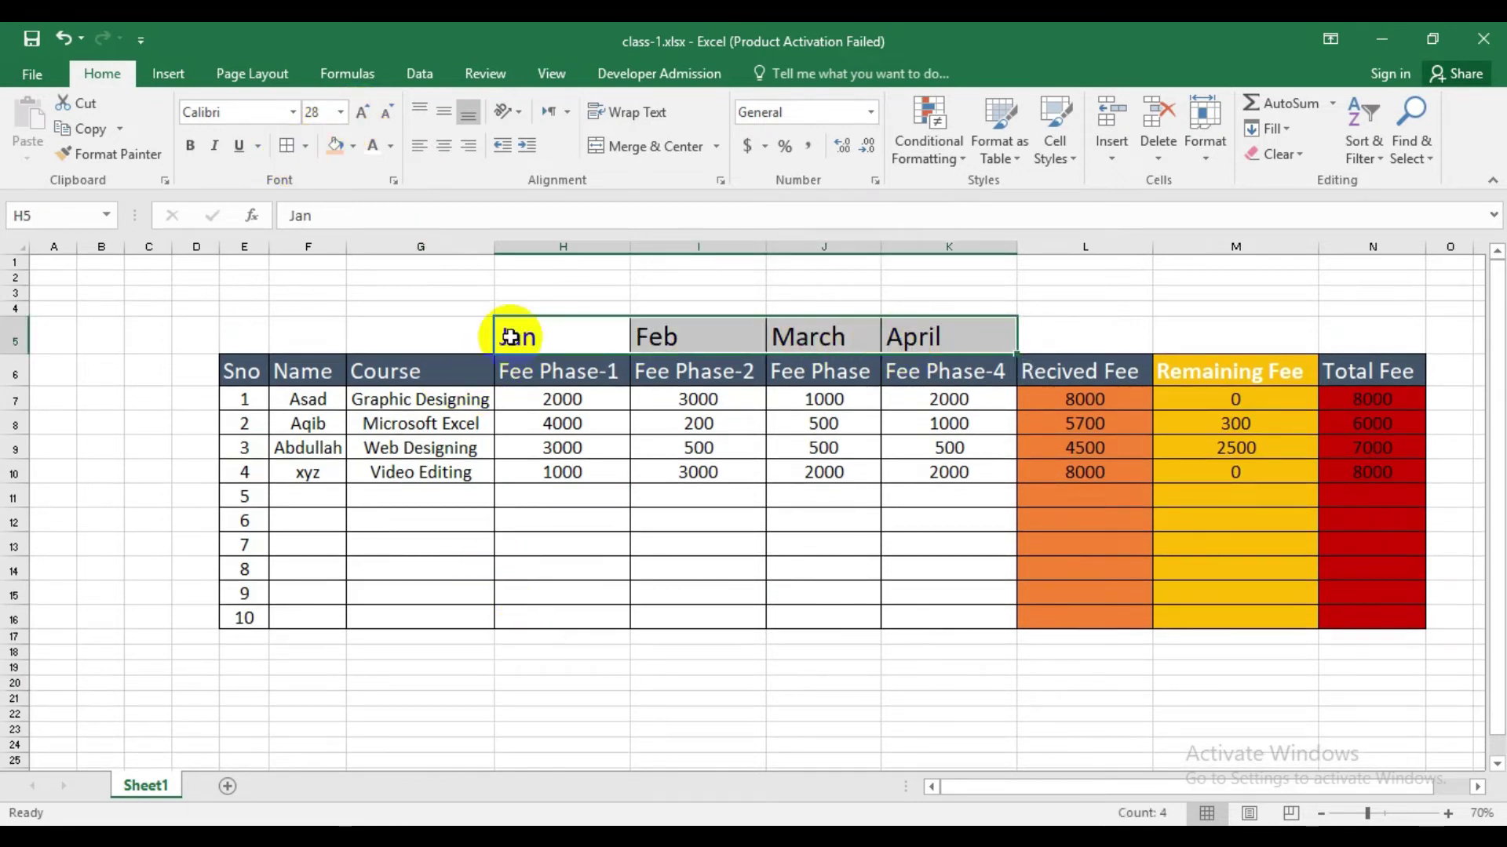
left_click(421, 265)
Fill the Jan cell with light blue-gray and the Feb cell with blue.
left_click(522, 336)
left_click(352, 146)
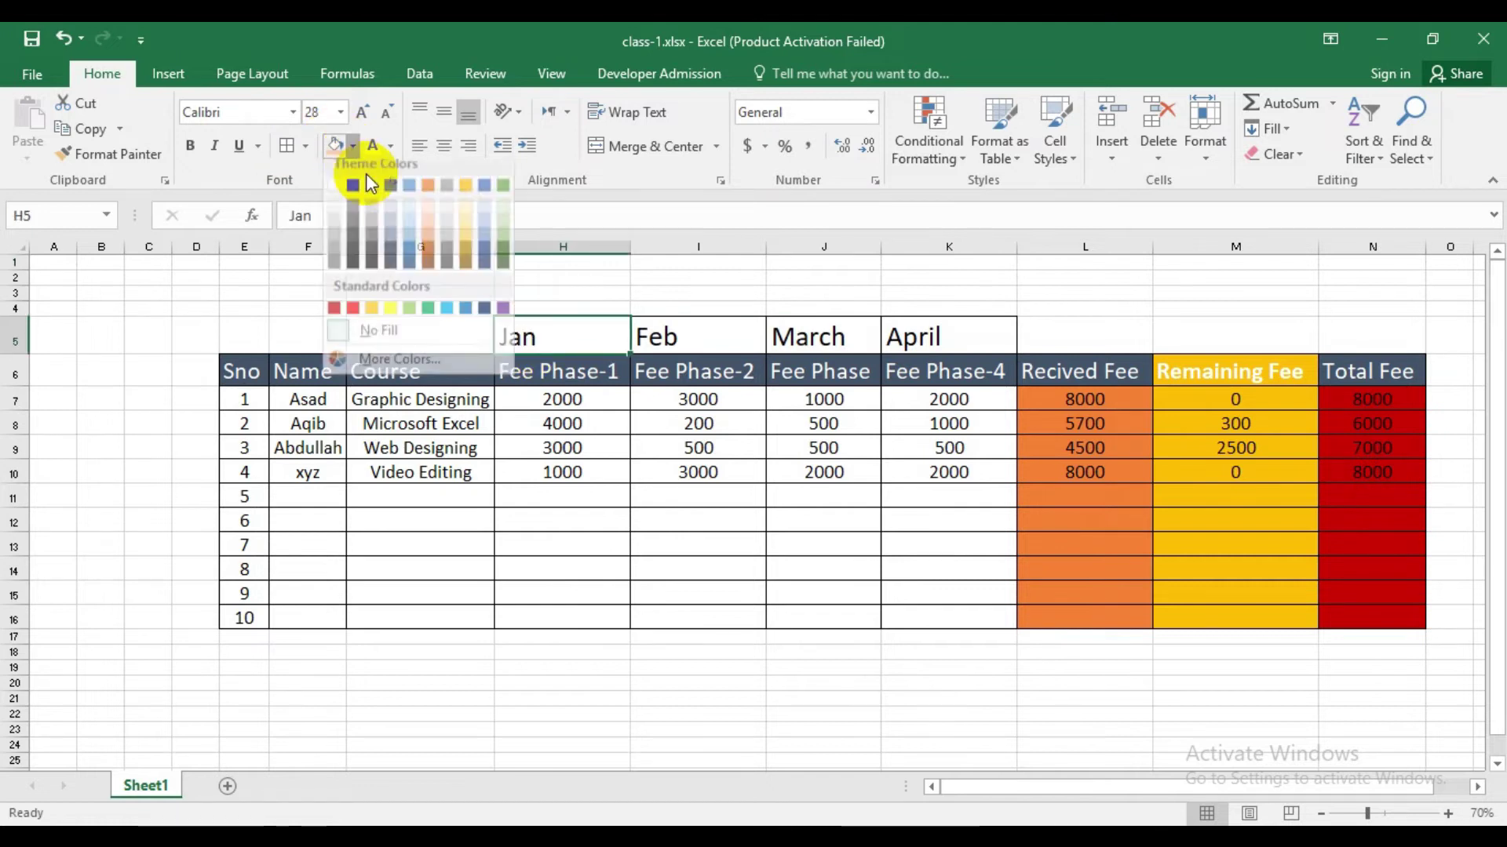
left_click(397, 218)
left_click(705, 342)
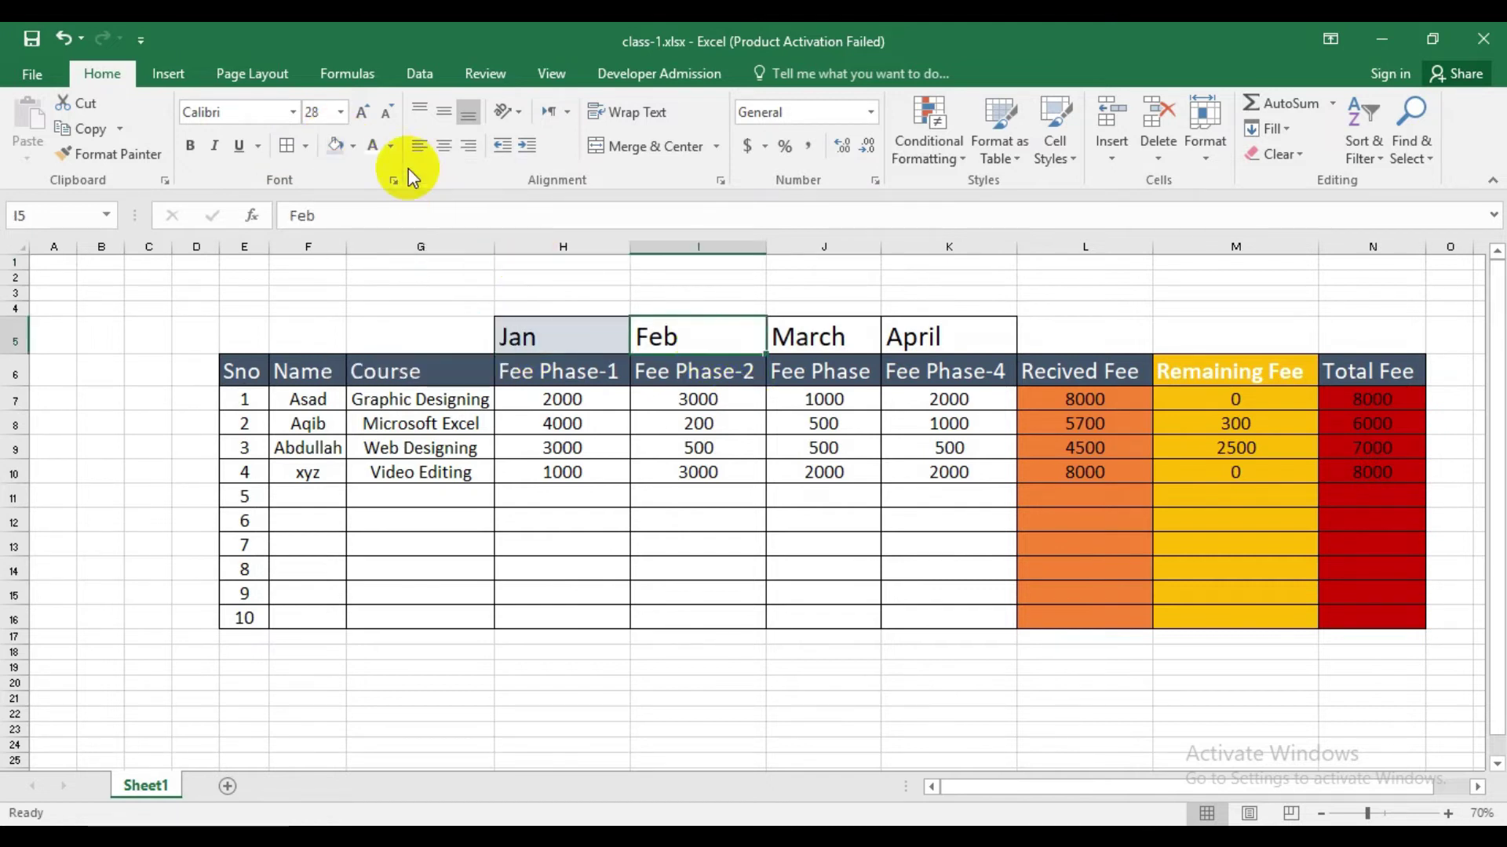
left_click(352, 146)
left_click(409, 197)
Fill the March cell with gray and the April cell with light gold.
left_click(785, 338)
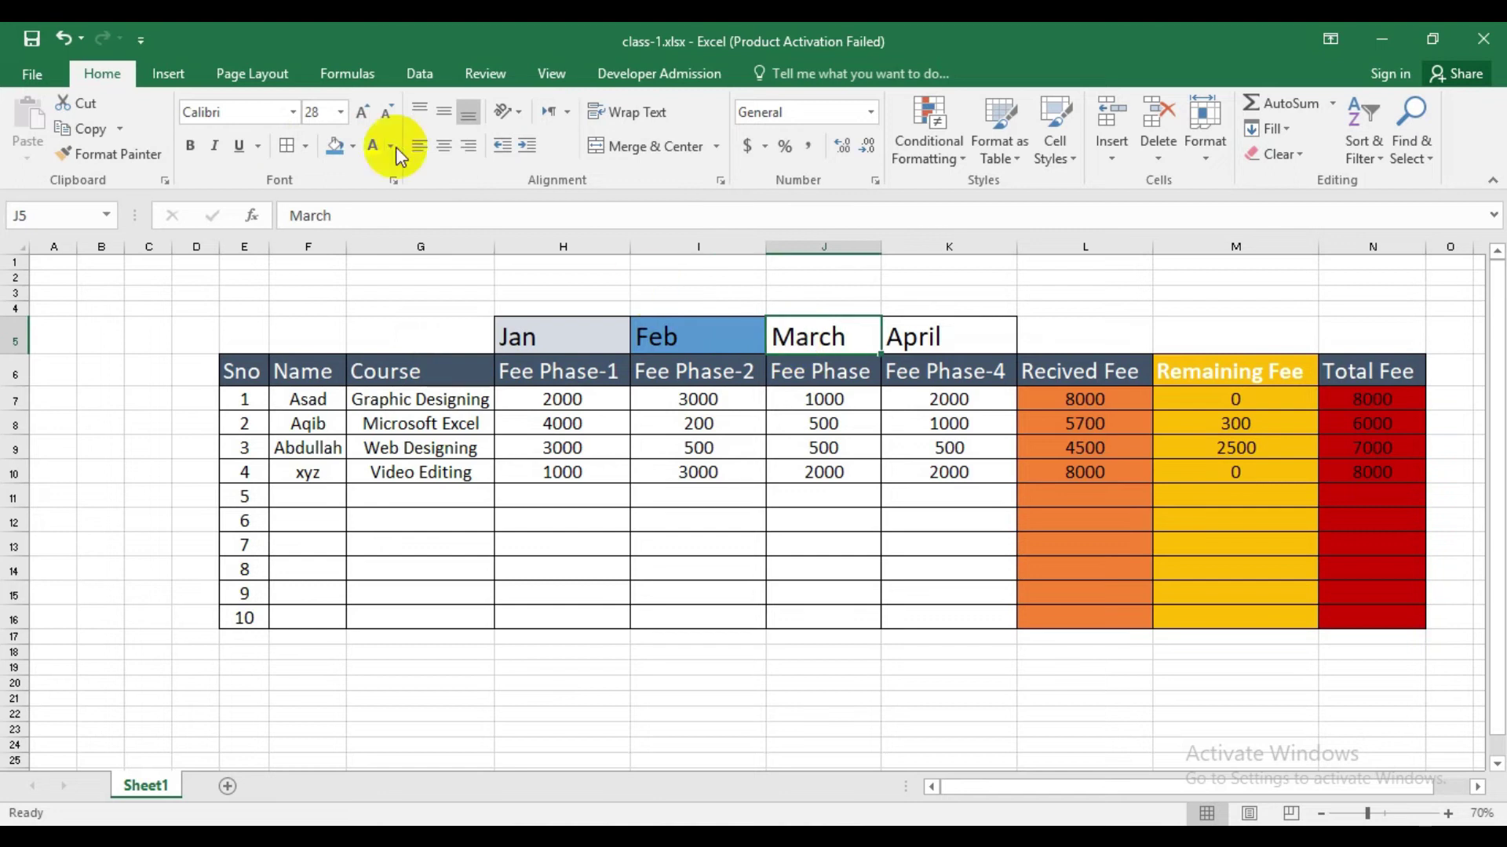
left_click(355, 146)
left_click(448, 200)
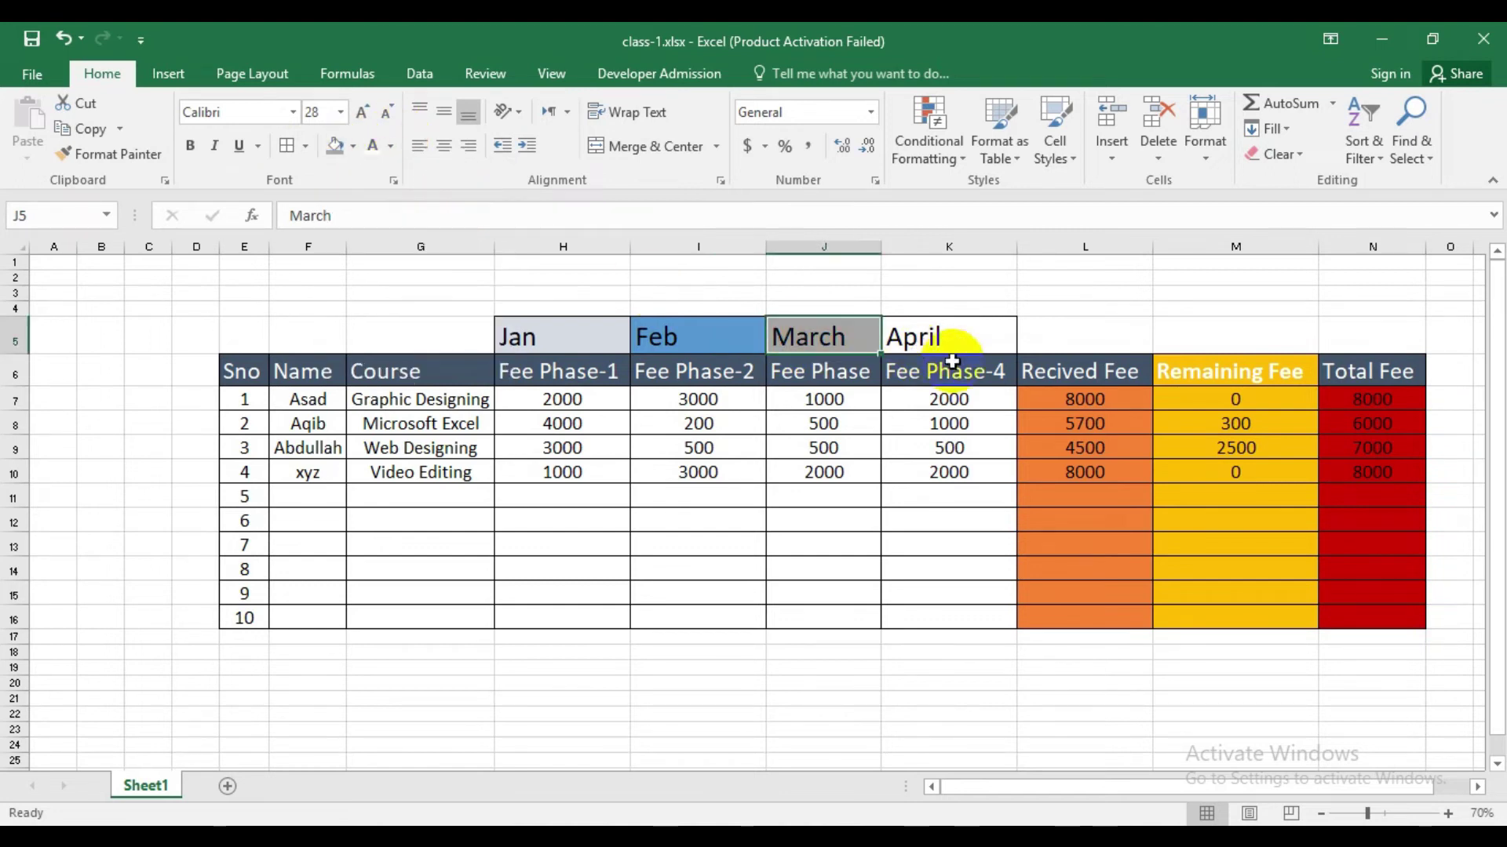
left_click(952, 339)
left_click(353, 146)
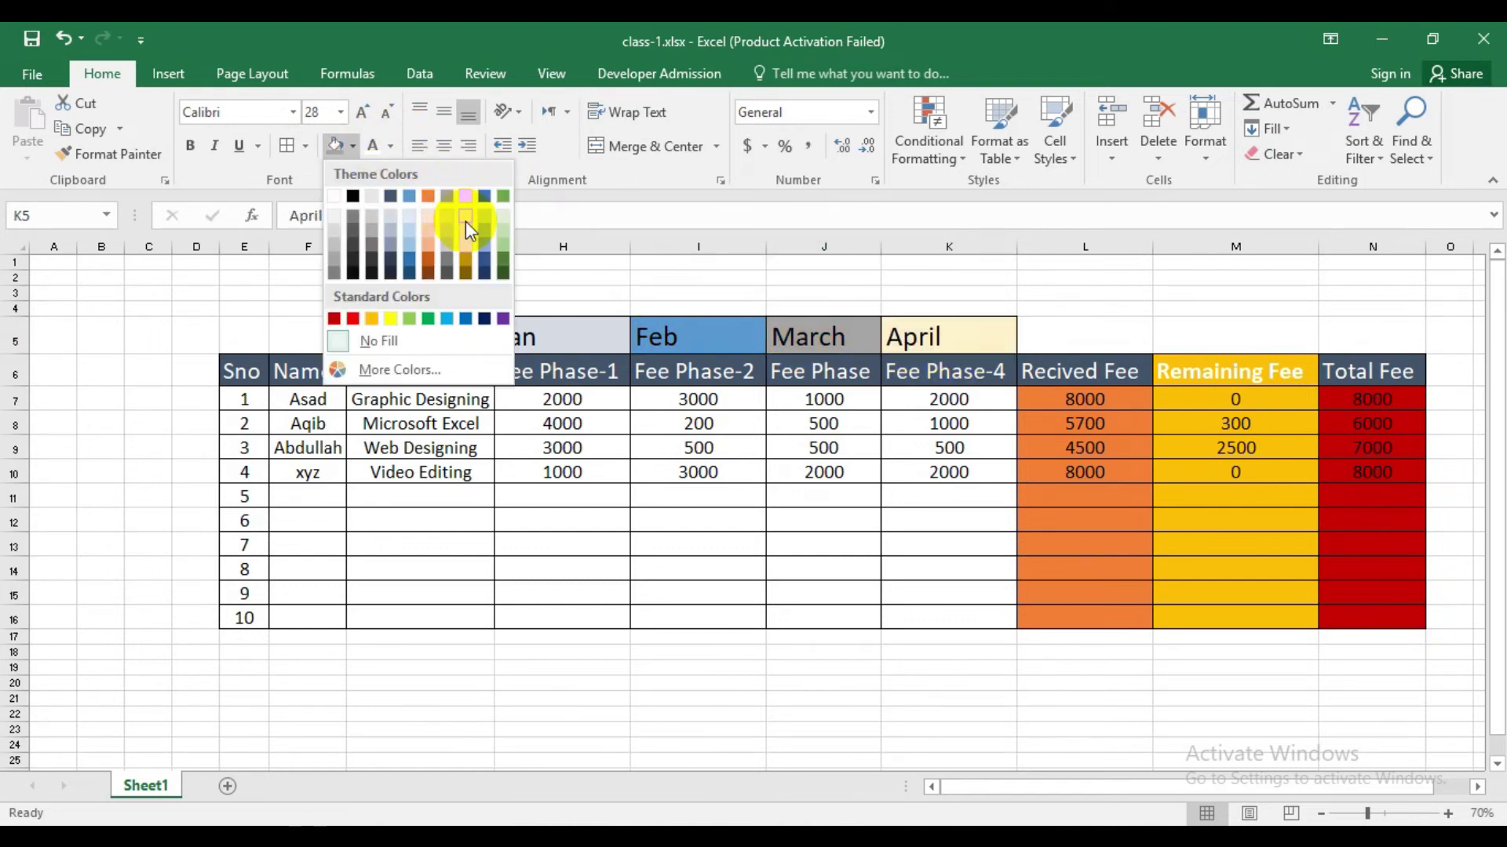
left_click(465, 220)
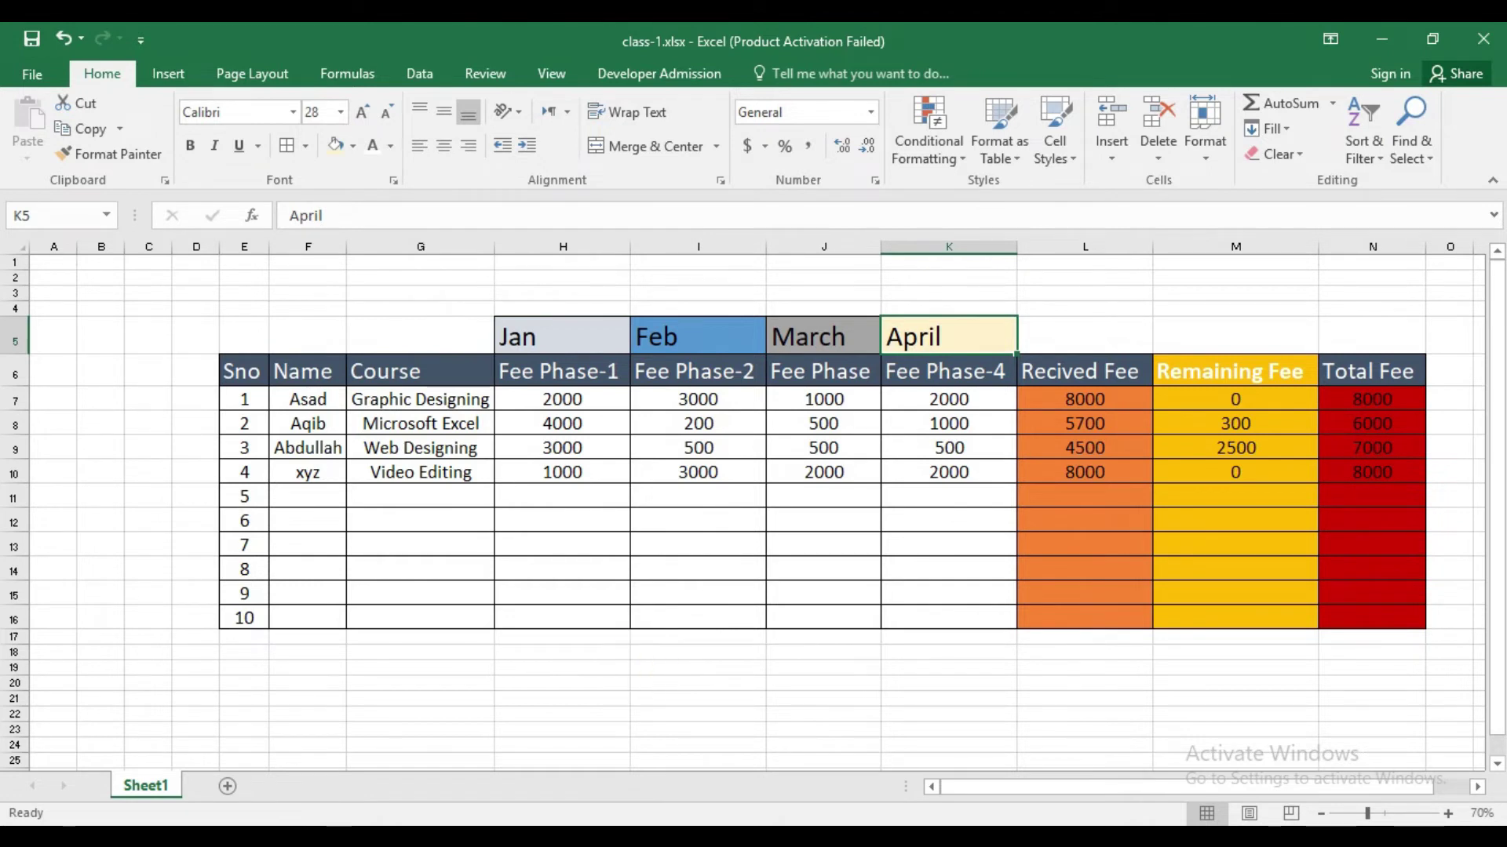
Merge and center E17:G19 below the table and enter the label "Total Monthly Wise" in it.
scroll(259, 706, "down", 1)
left_click_drag(249, 590, 403, 618)
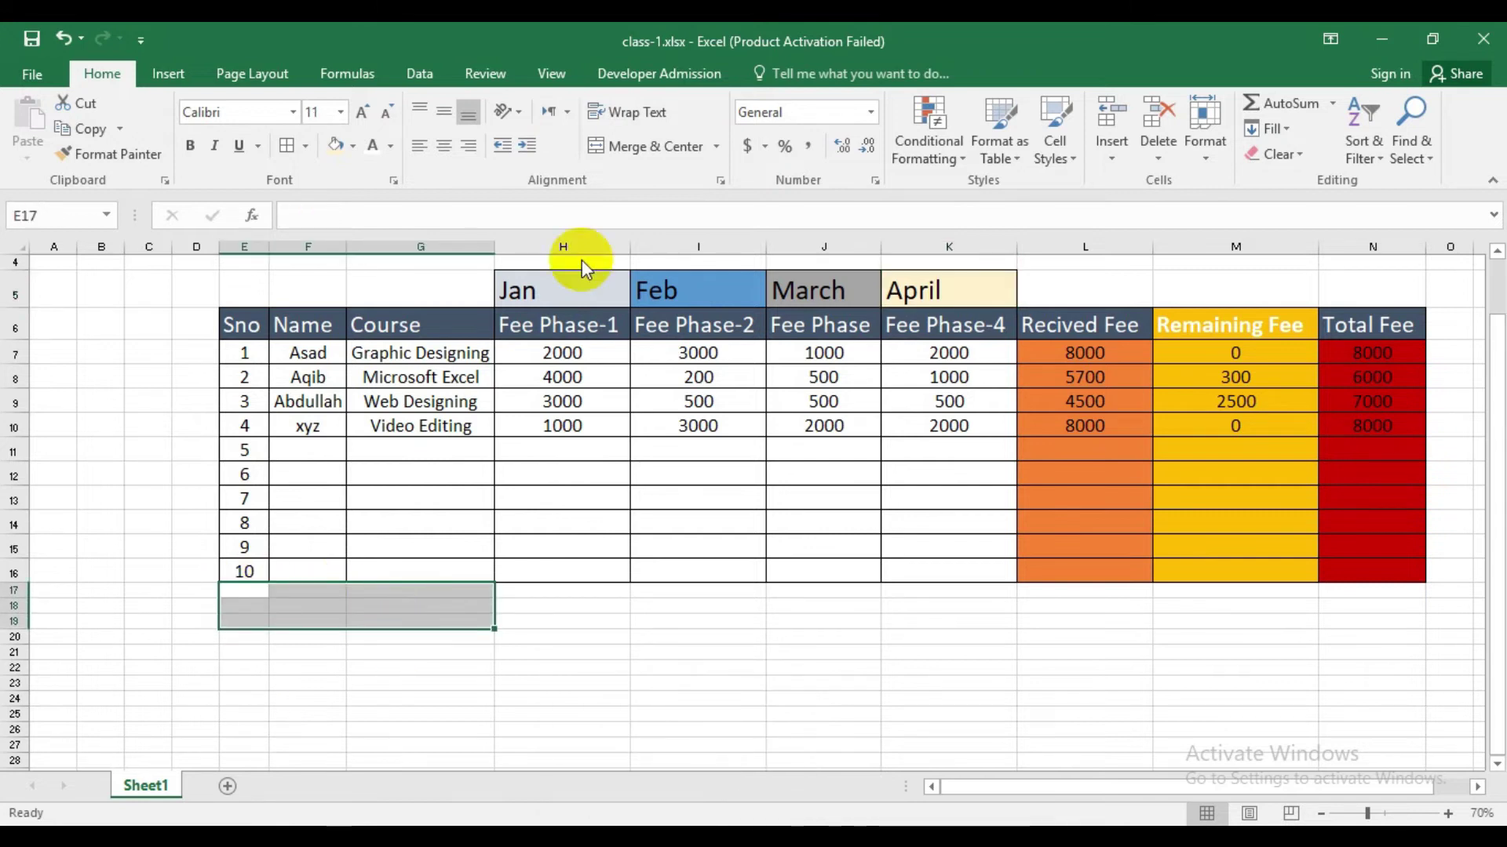
left_click(672, 146)
type("Total Monthly Wise")
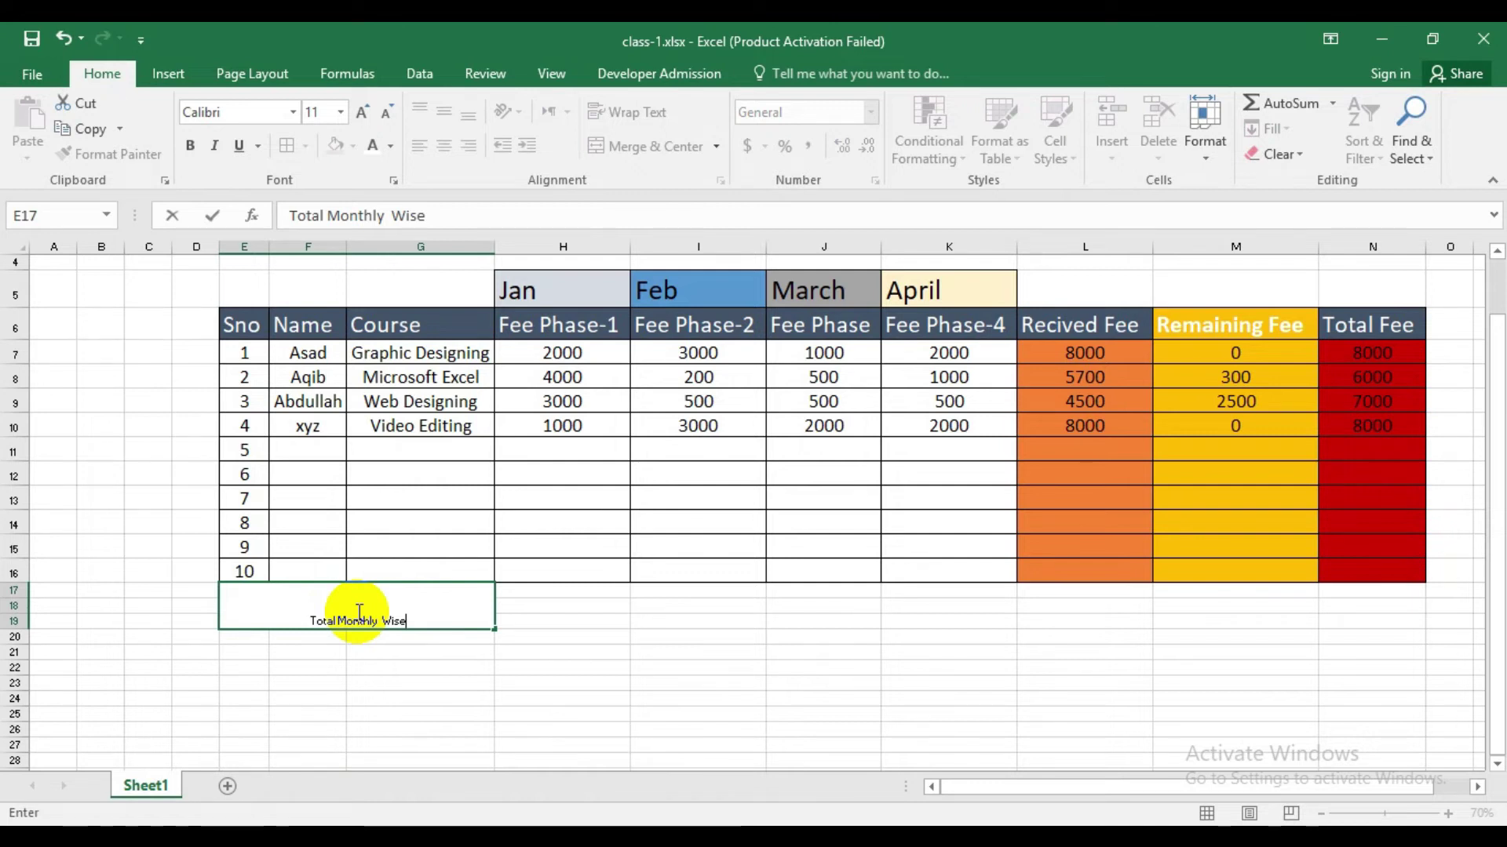
left_click(563, 652)
left_click(432, 616)
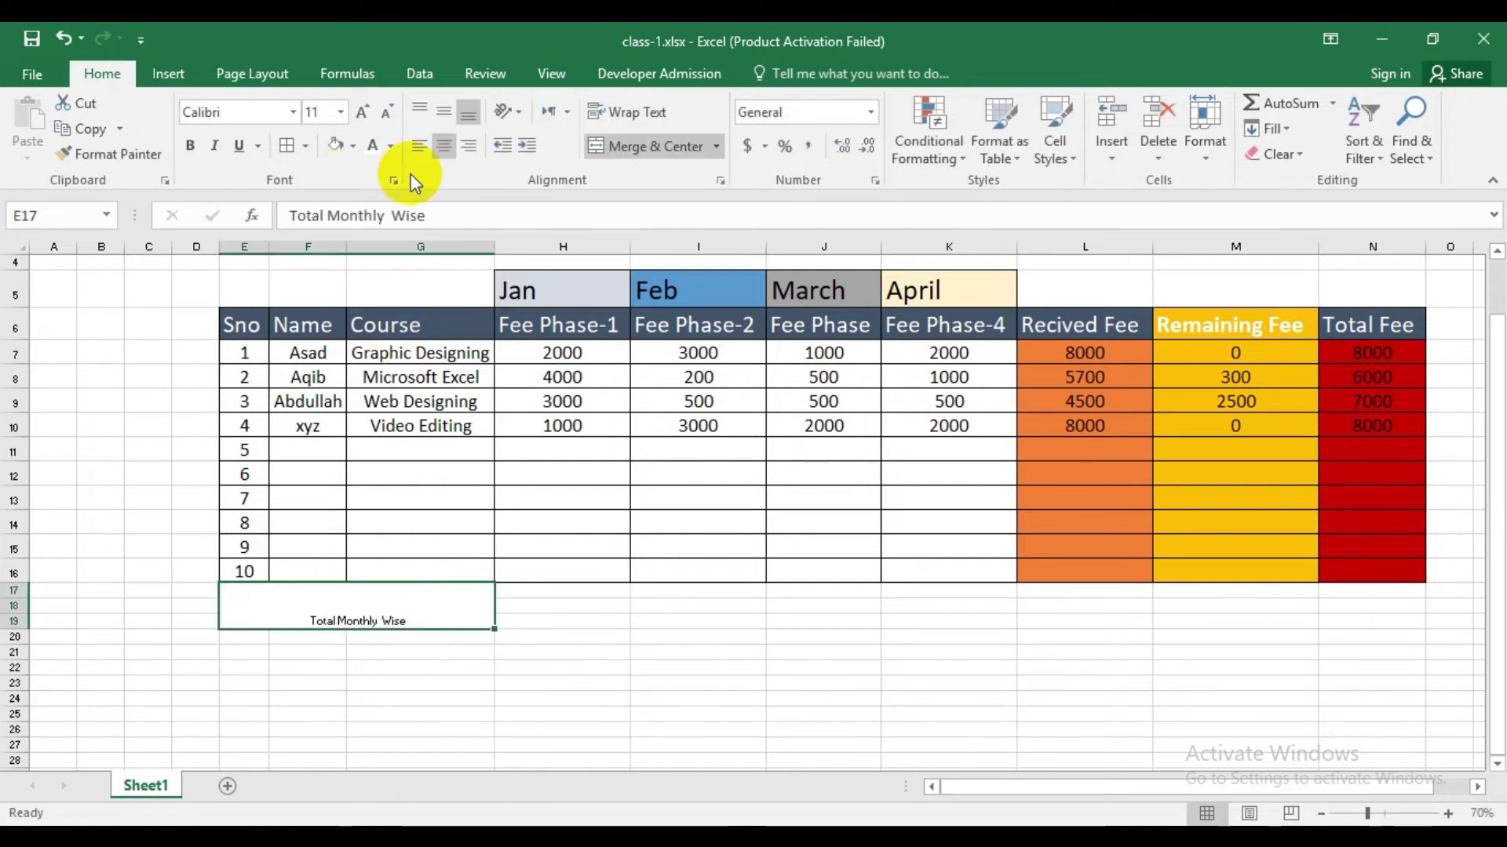
Middle-align the "Total Monthly Wise" label vertically and increase its font size to 20.
left_click(443, 114)
left_click(362, 112)
left_click(362, 112)
left_click(361, 112)
left_click(362, 111)
left_click(362, 111)
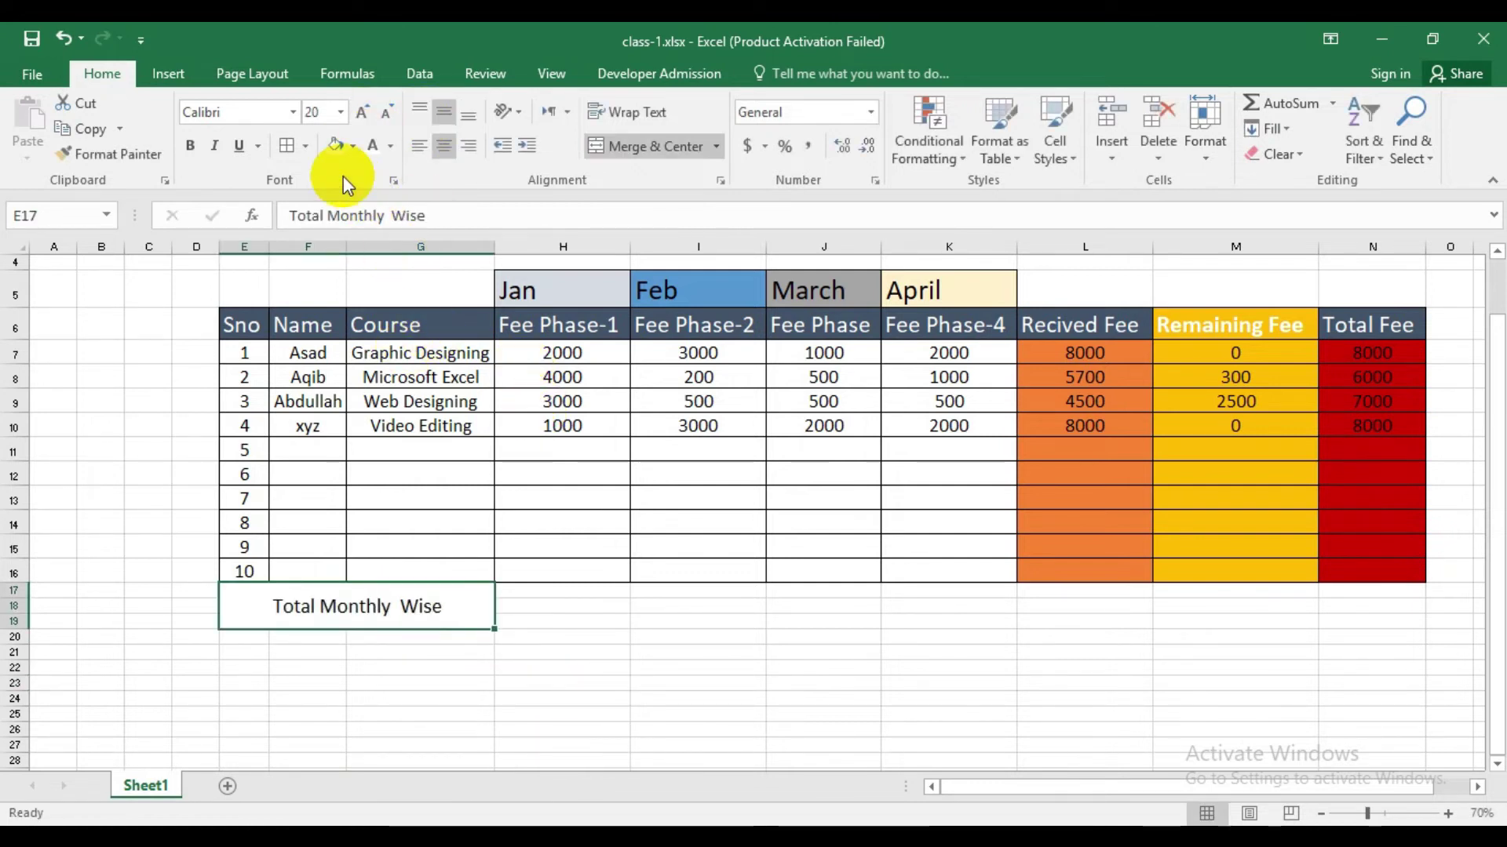
Fill the merged "Total Monthly Wise" cell with a darker shade of blue.
left_click(350, 149)
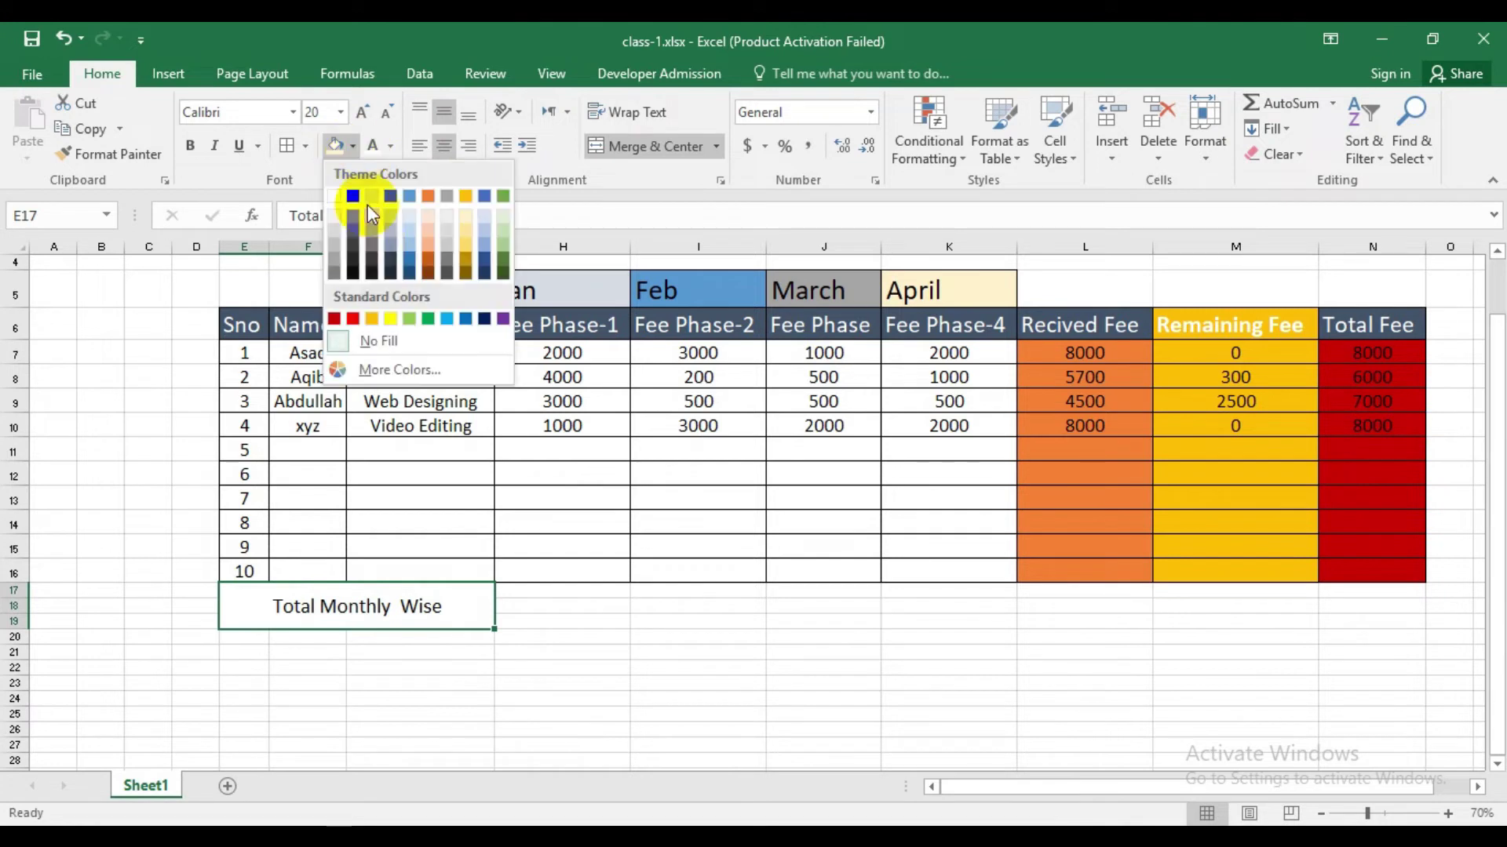
left_click(408, 254)
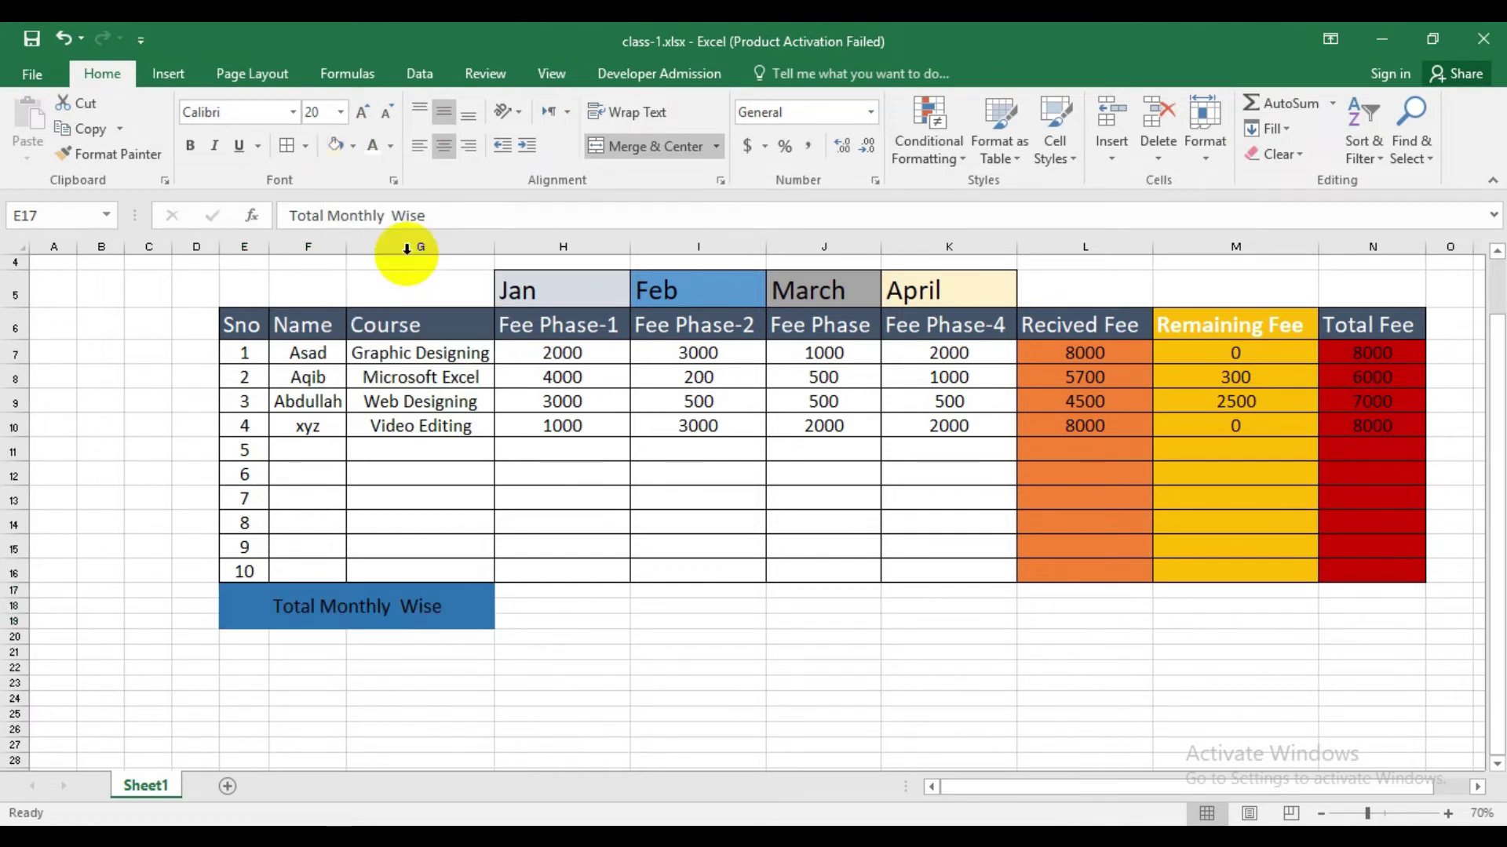
left_click(612, 681)
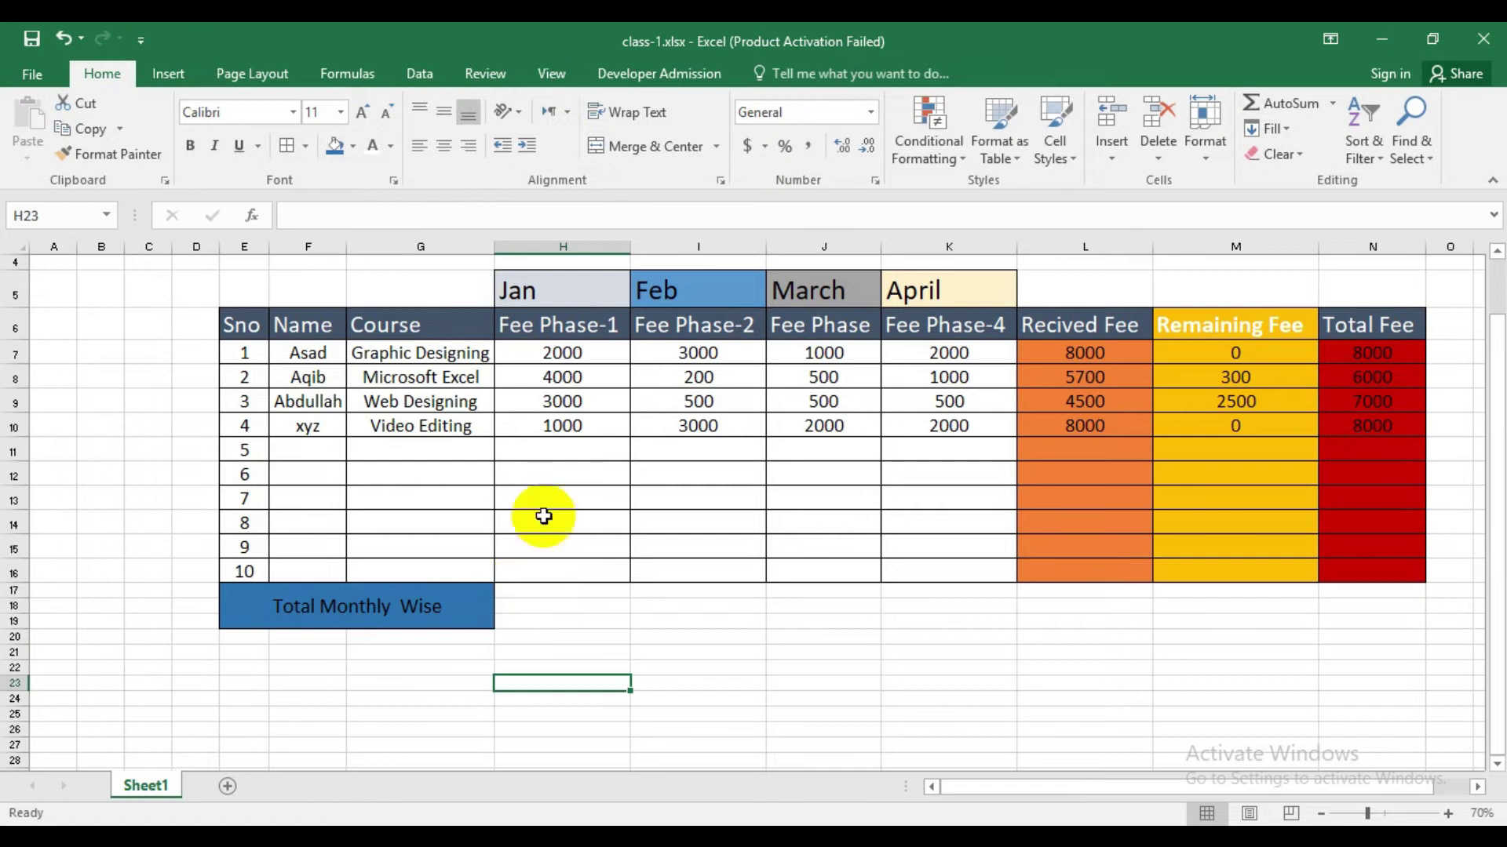
Merge and center H17:H19 beside the "Total Monthly Wise" label and set its font size to 20.
left_click_drag(498, 599, 562, 616)
left_click(626, 146)
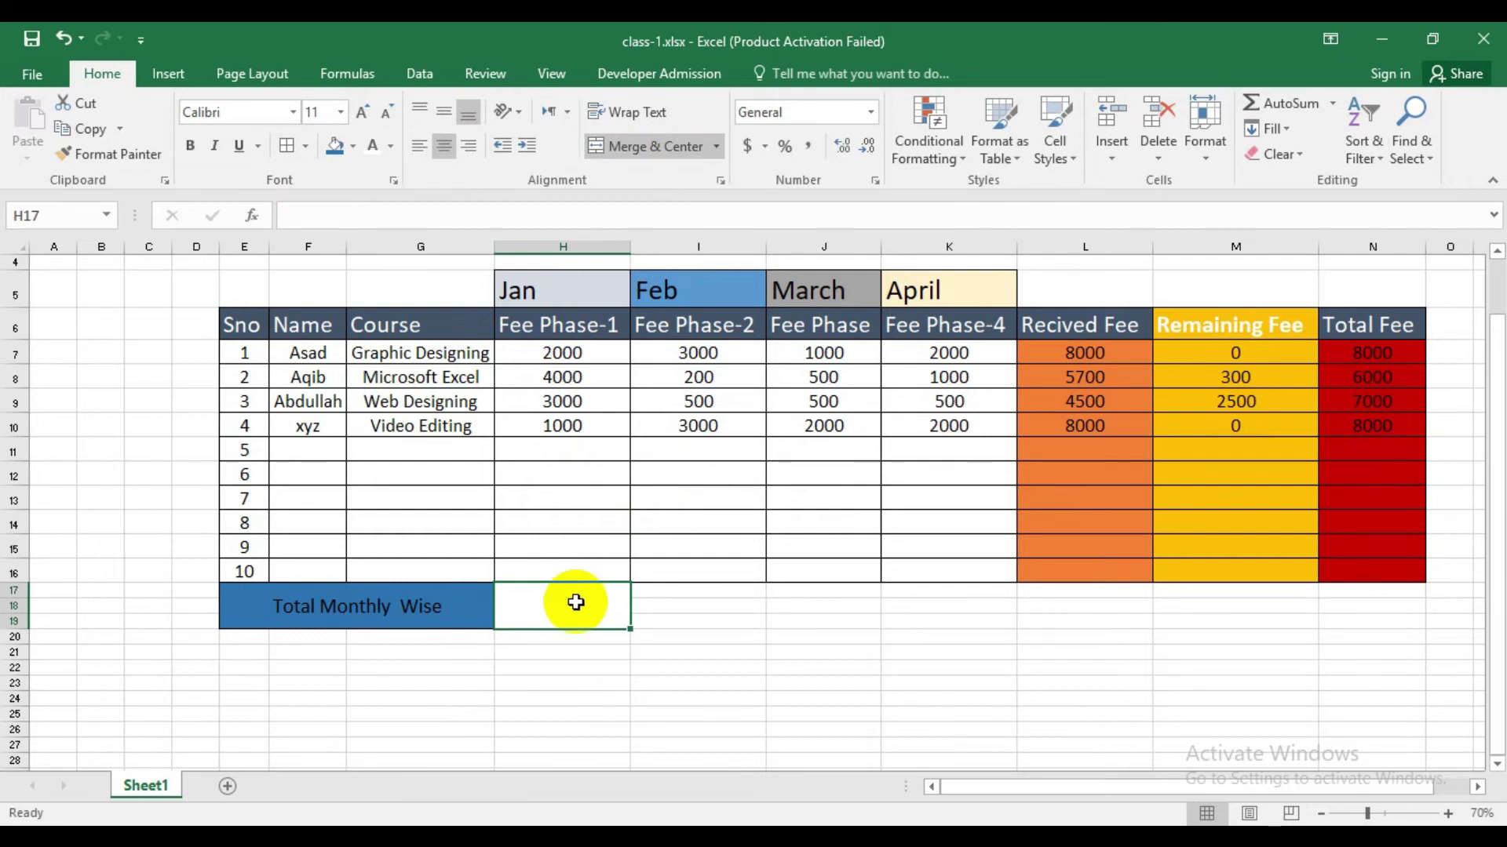
type("=")
key("Escape")
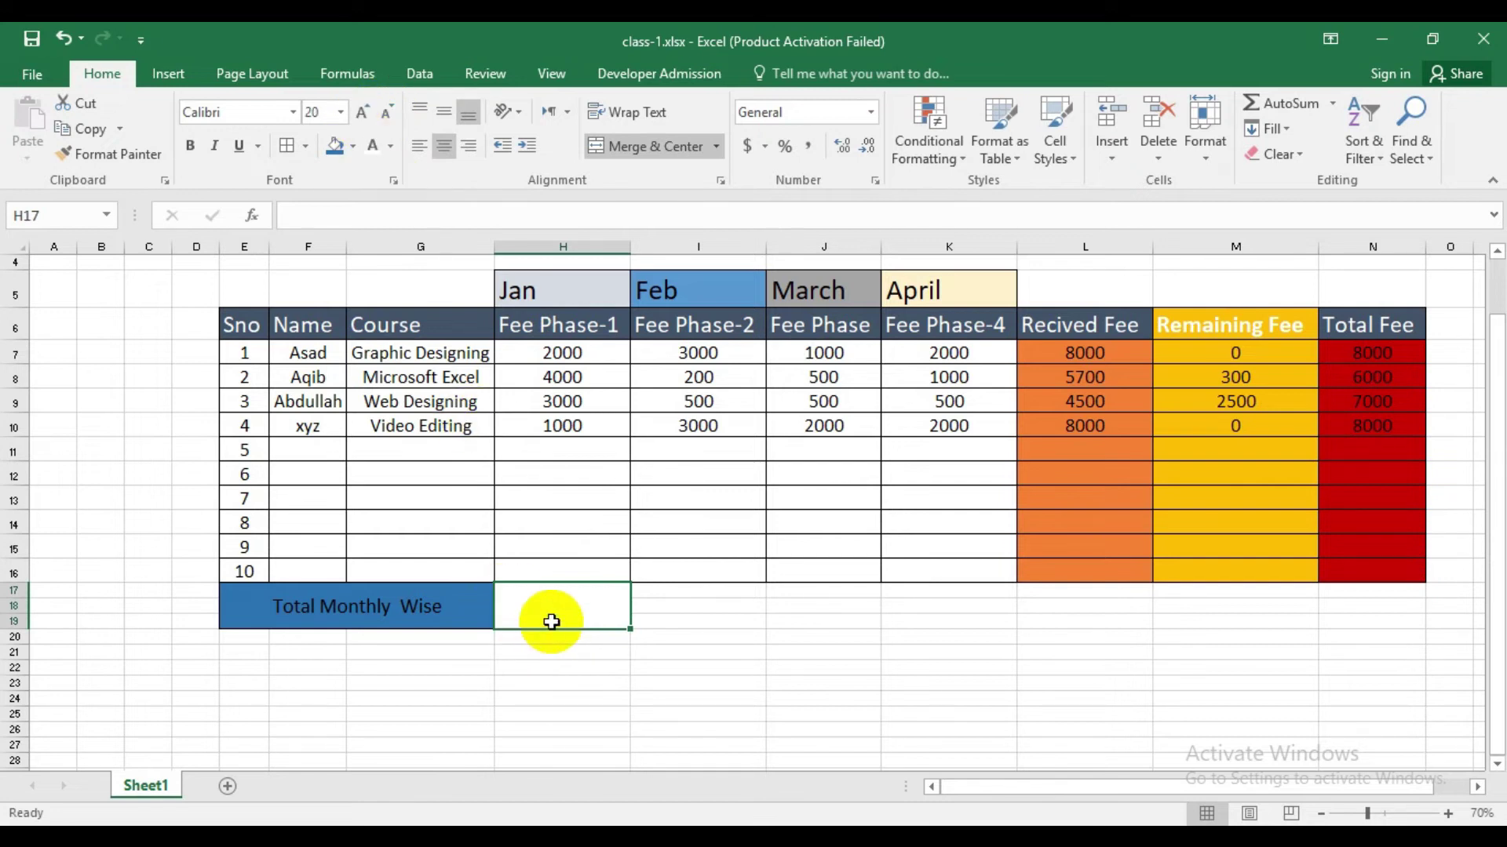
Total the January fees in merged cell H17 with the formula =SUM(H7:H16).
type("=sum")
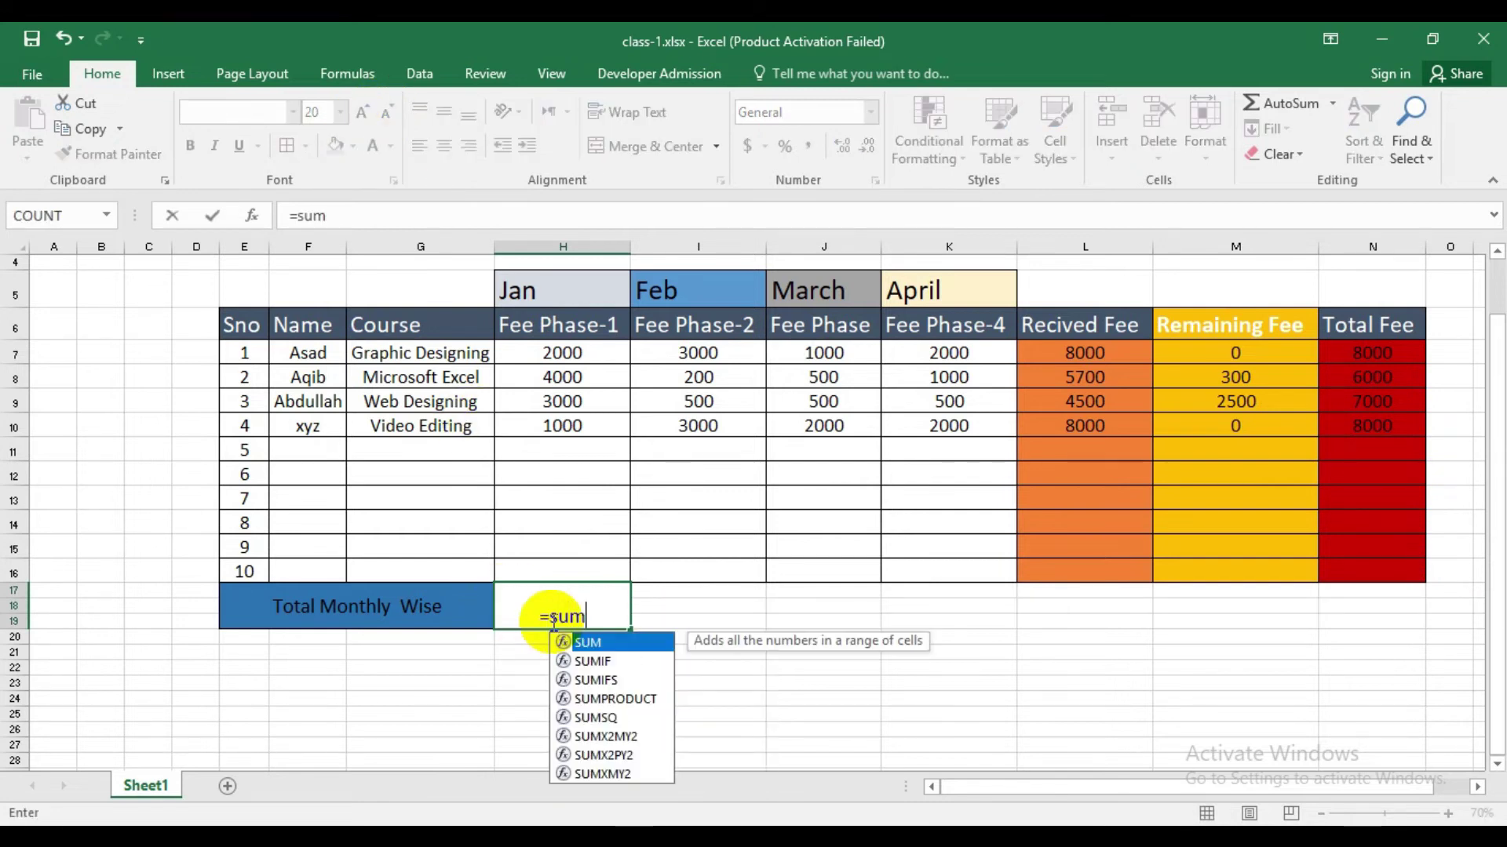
key("Tab")
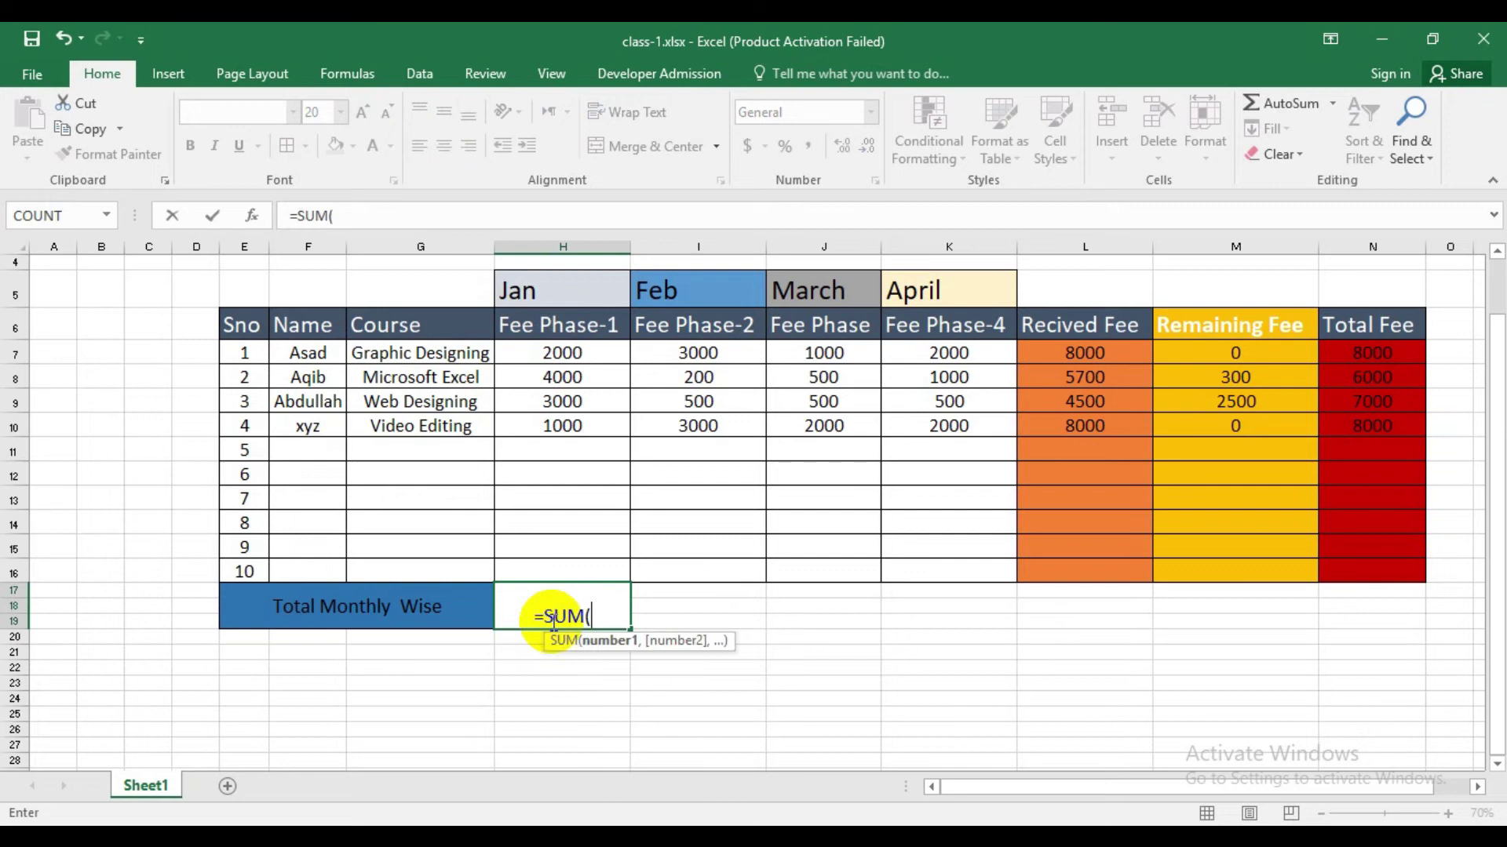
left_click(567, 363)
left_click_drag(569, 364, 574, 576)
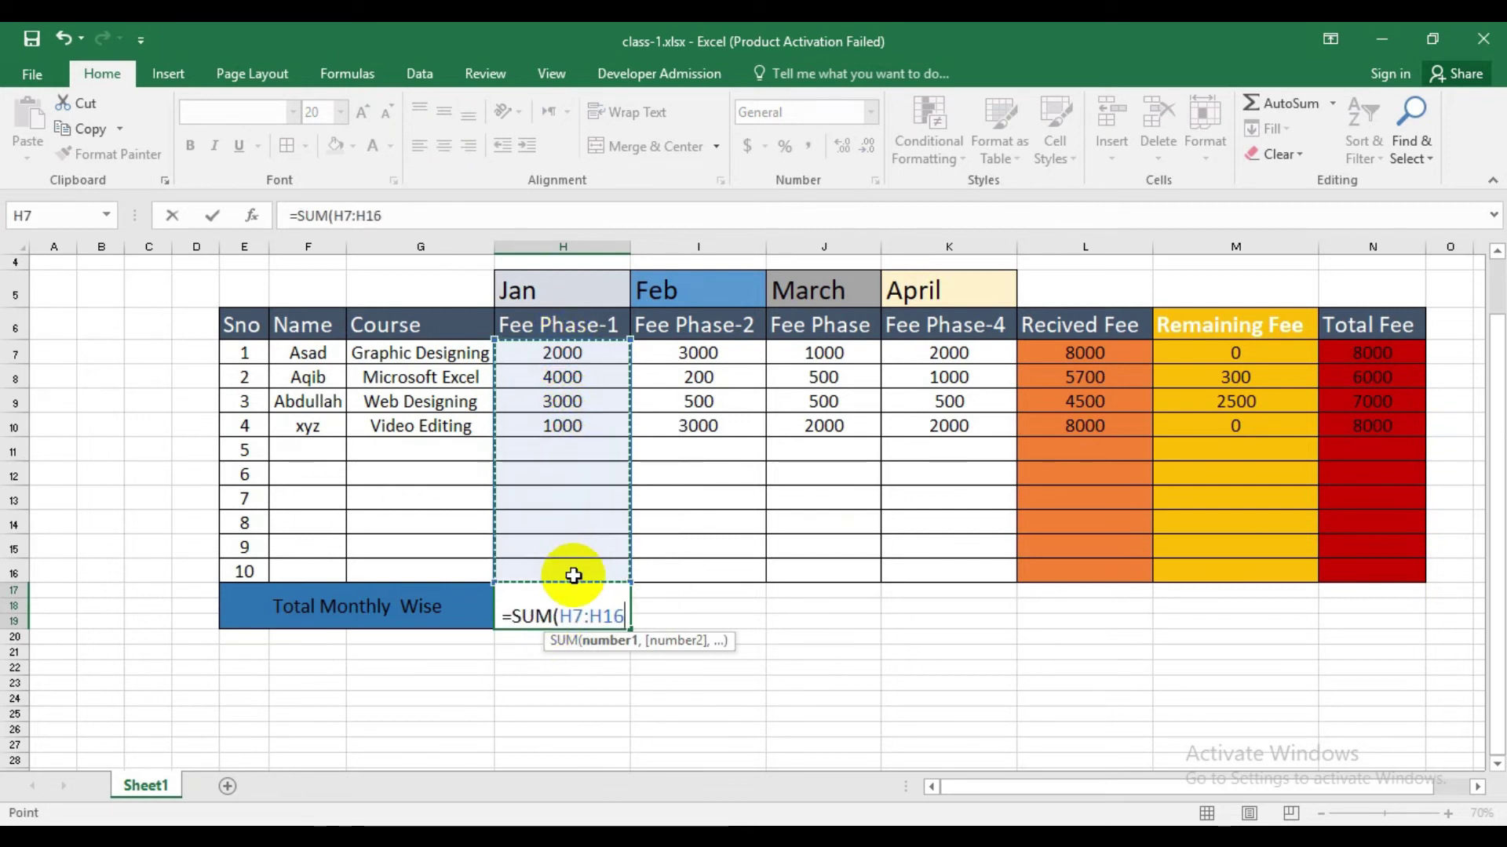
key("Return")
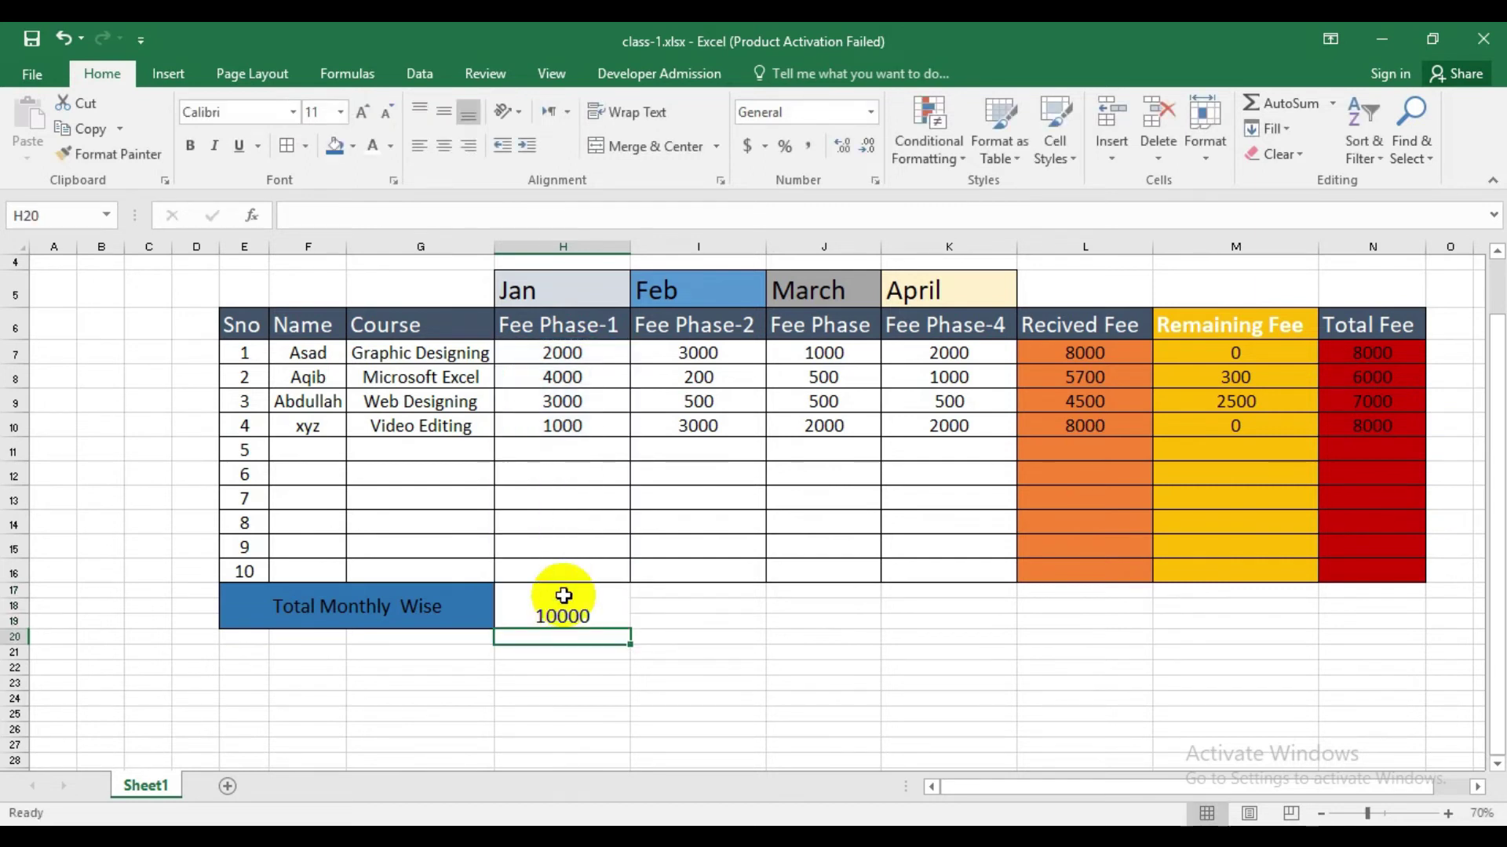
Extend the H17 total formula across to column K and middle-align the four monthly totals vertically.
left_click(563, 596)
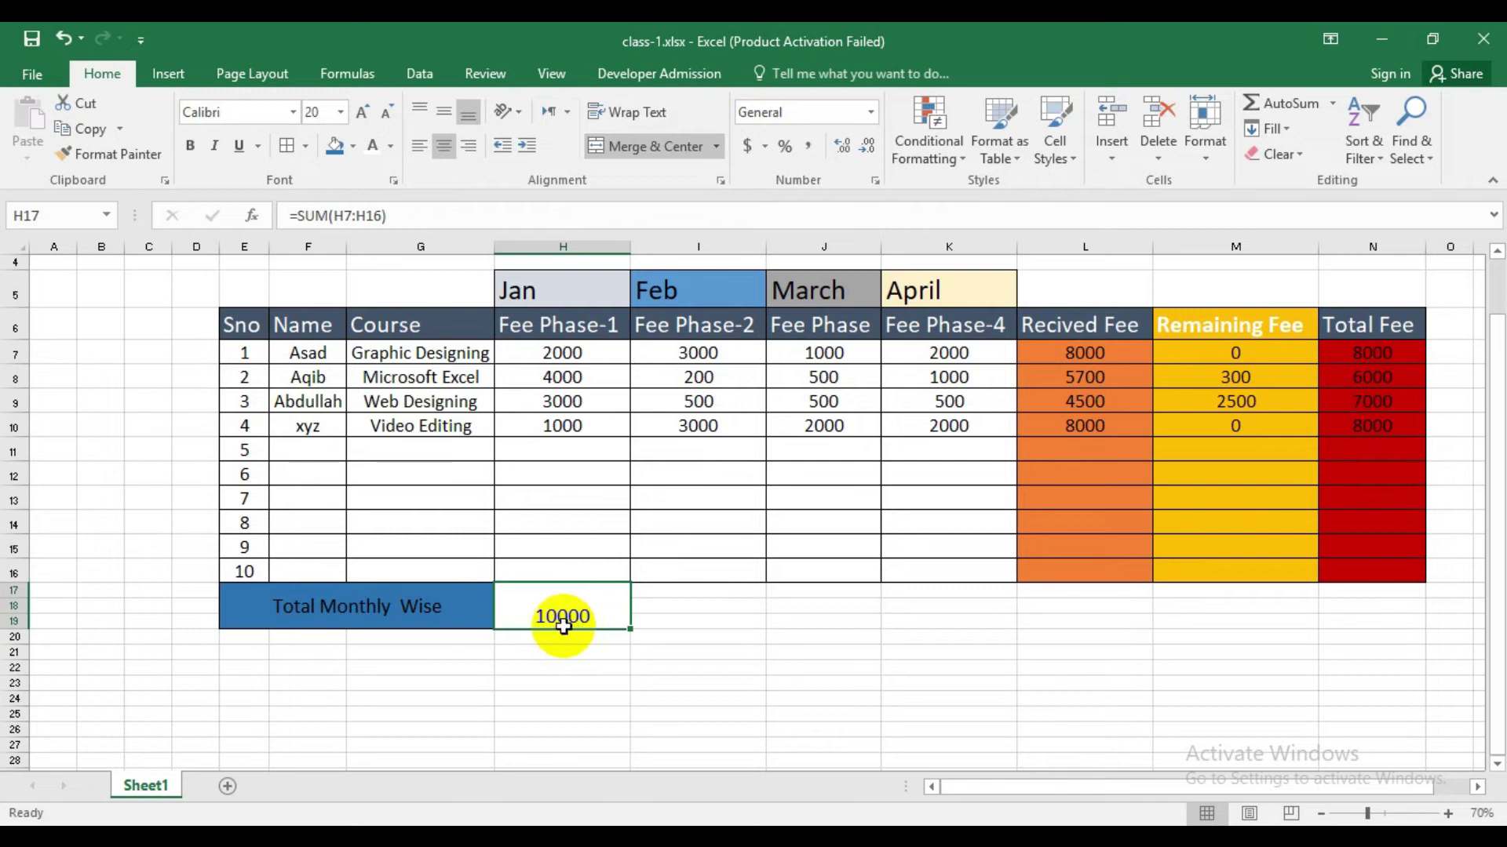
left_click_drag(629, 633, 970, 625)
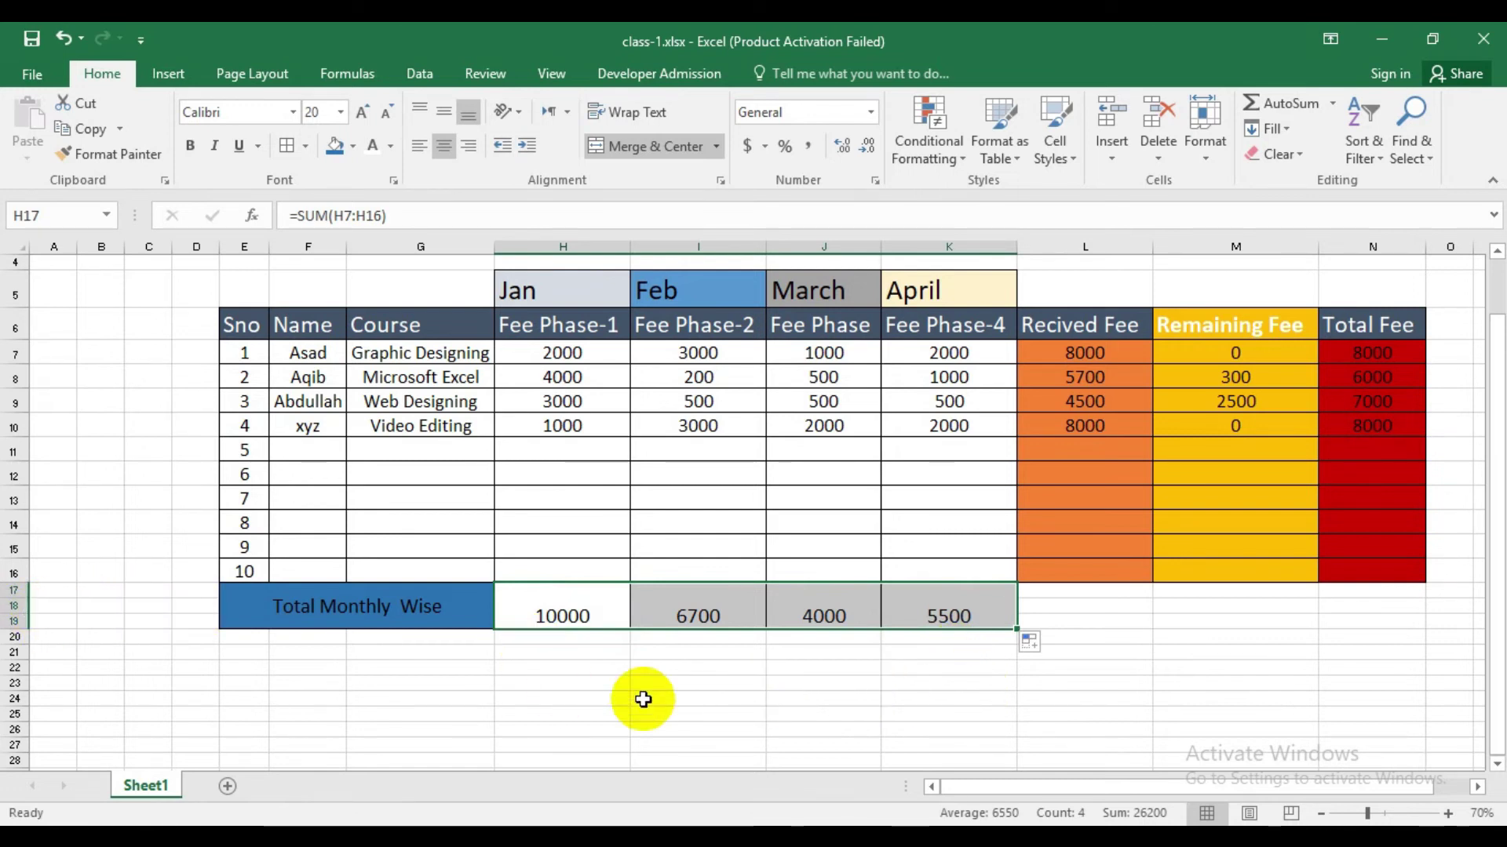
left_click(444, 118)
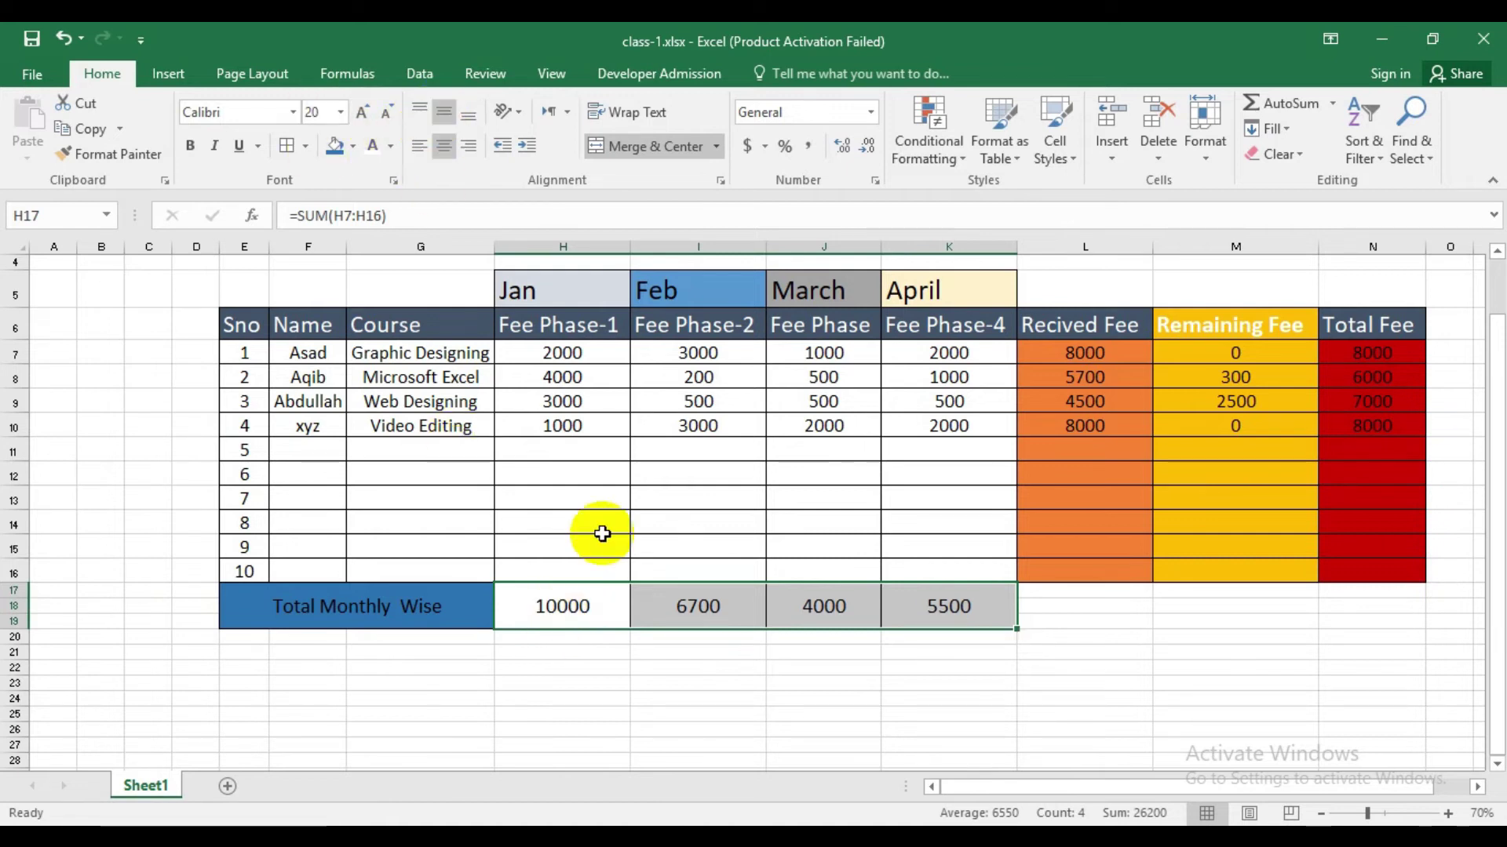
left_click(718, 687)
Fill the monthly totals H17:K19 with light orange and add borders around all of them.
left_click(514, 620)
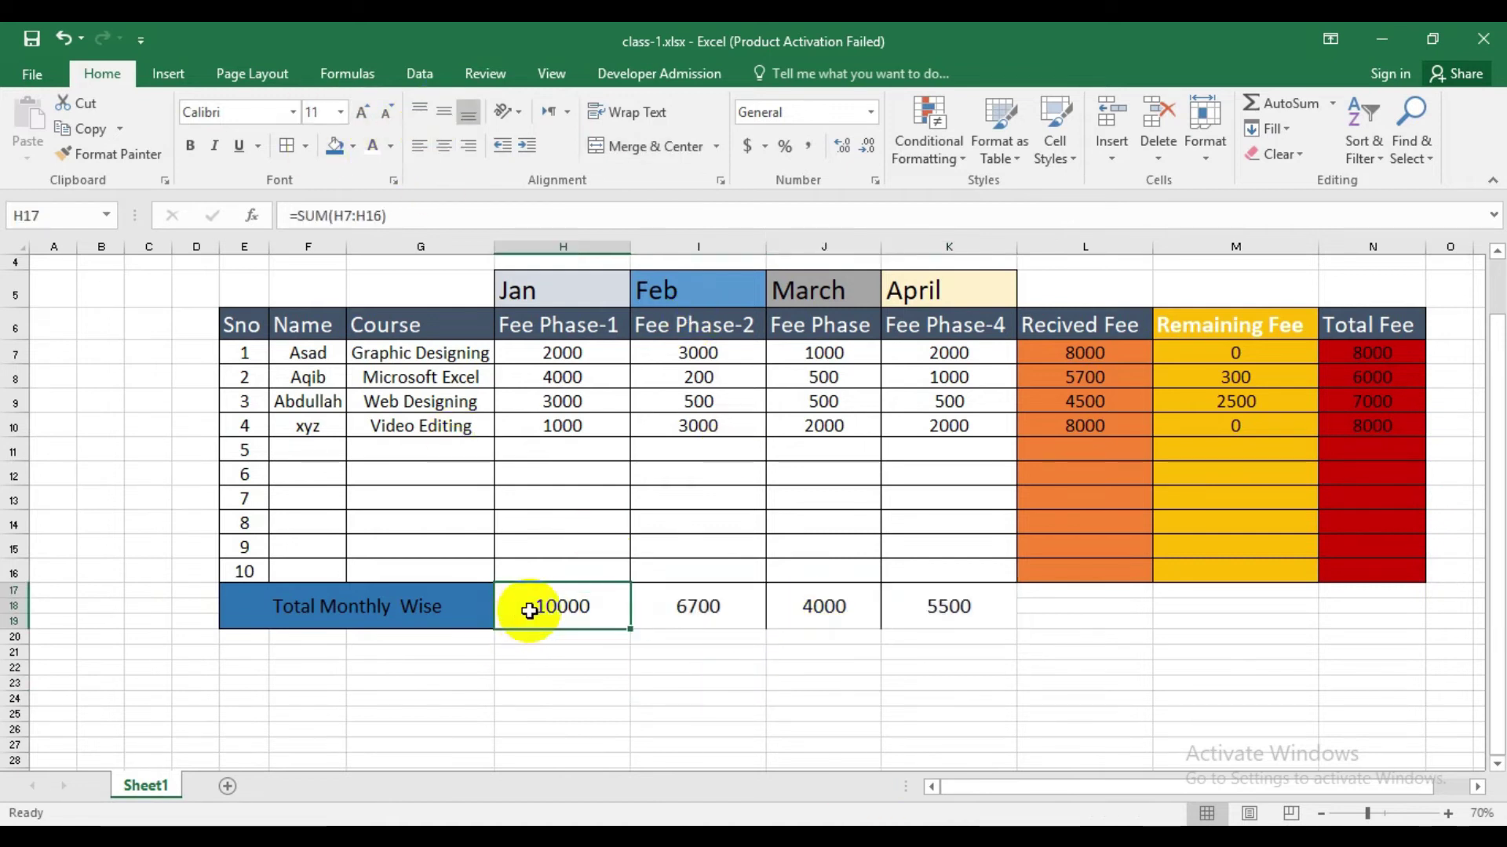
left_click(577, 613)
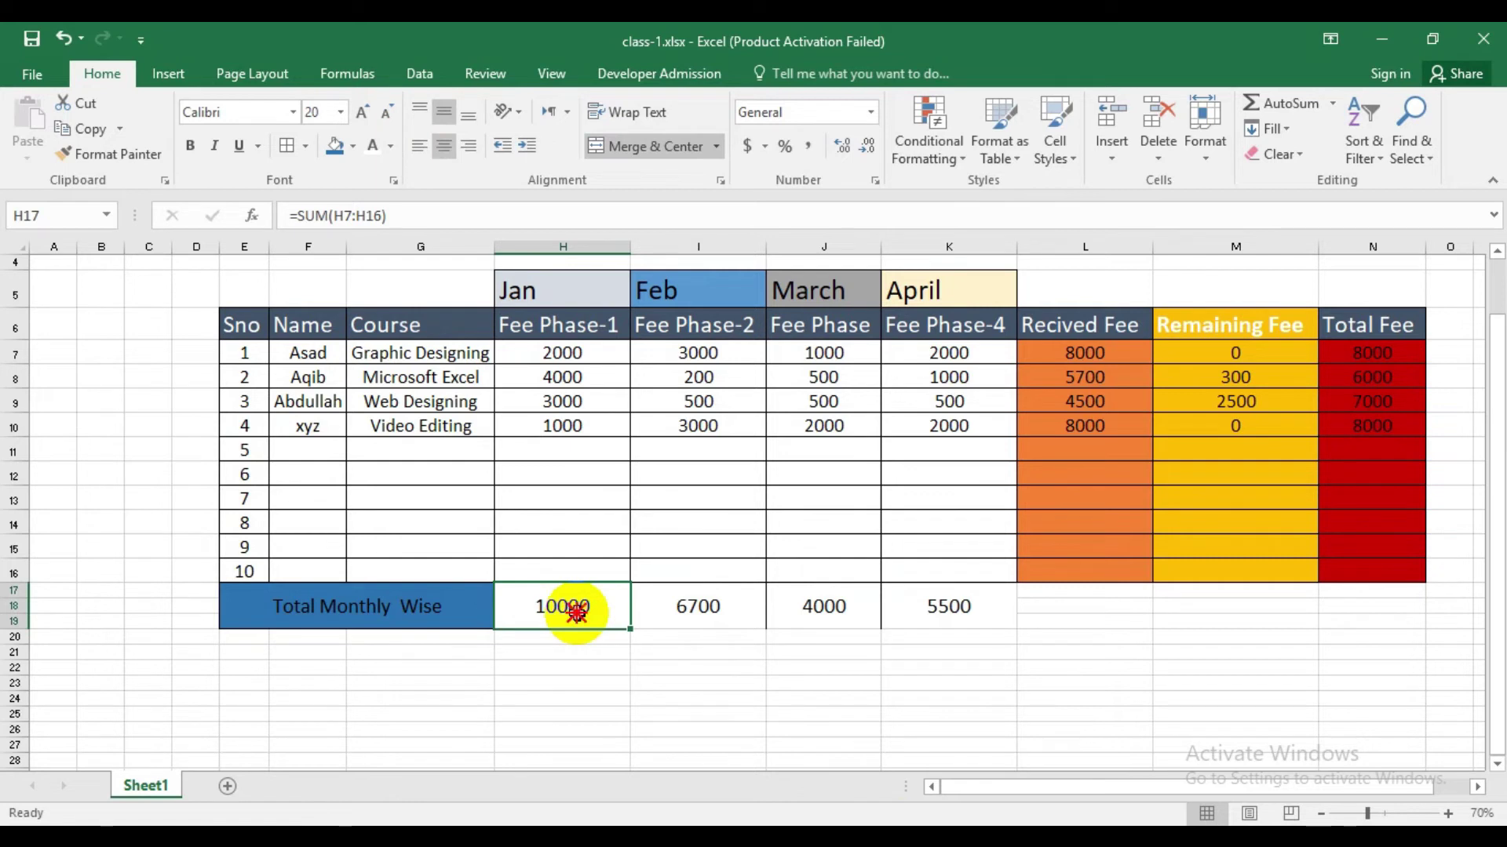
left_click_drag(577, 611, 949, 609)
left_click(353, 146)
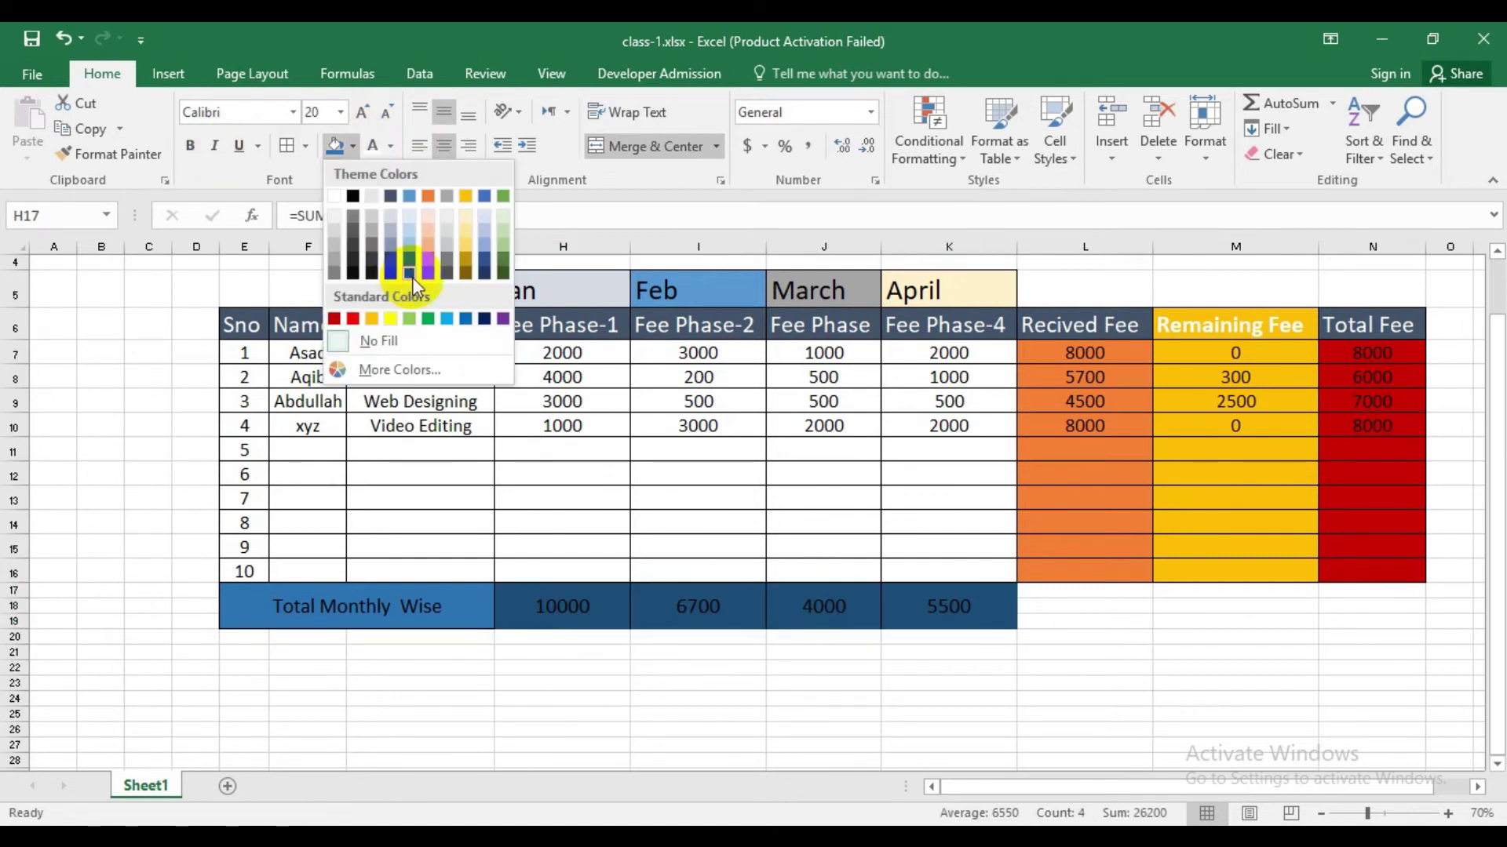
left_click(430, 244)
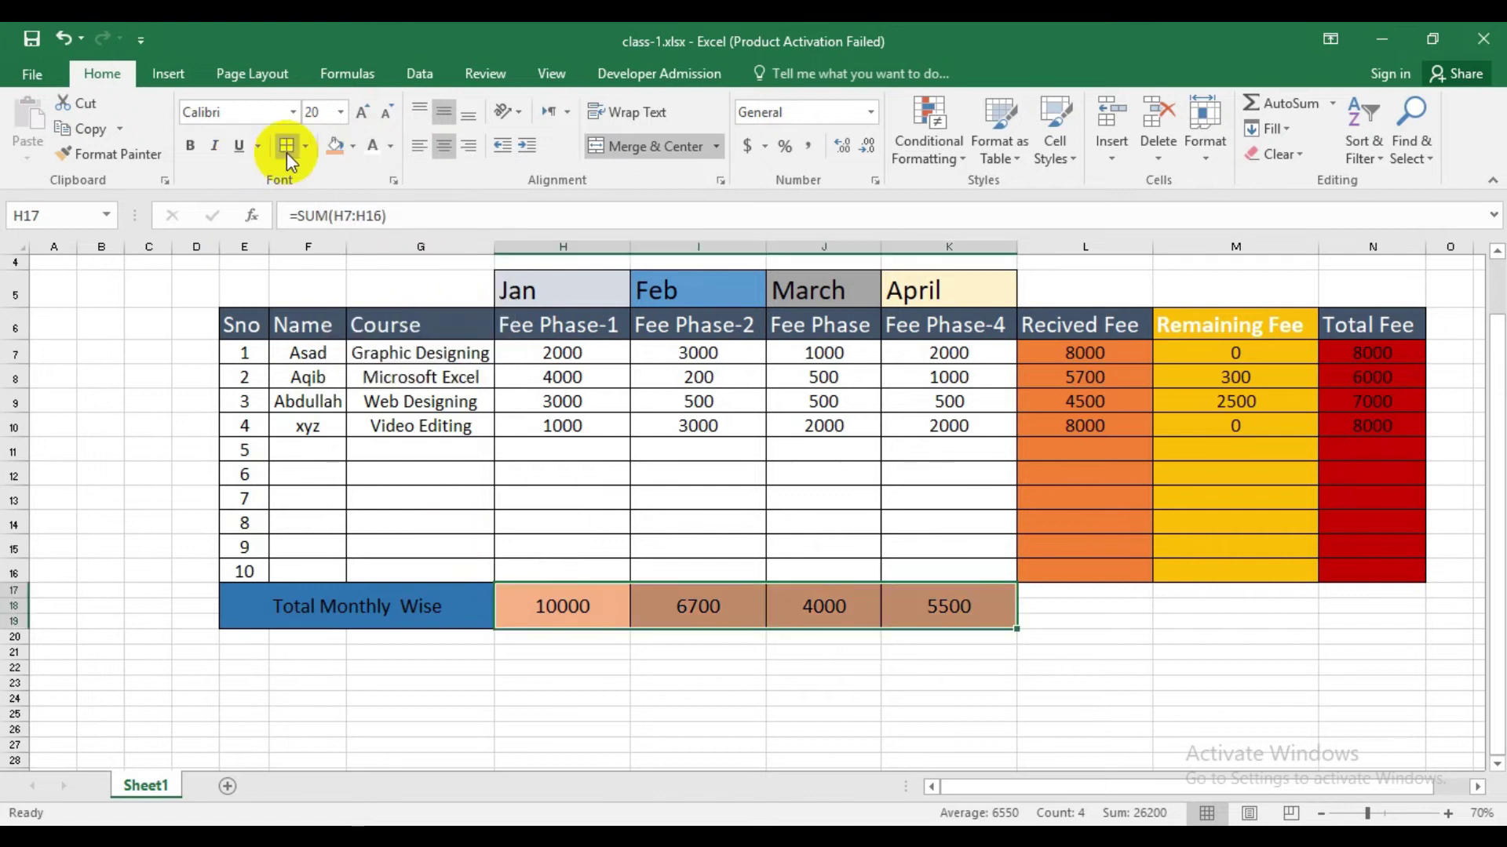
left_click(541, 744)
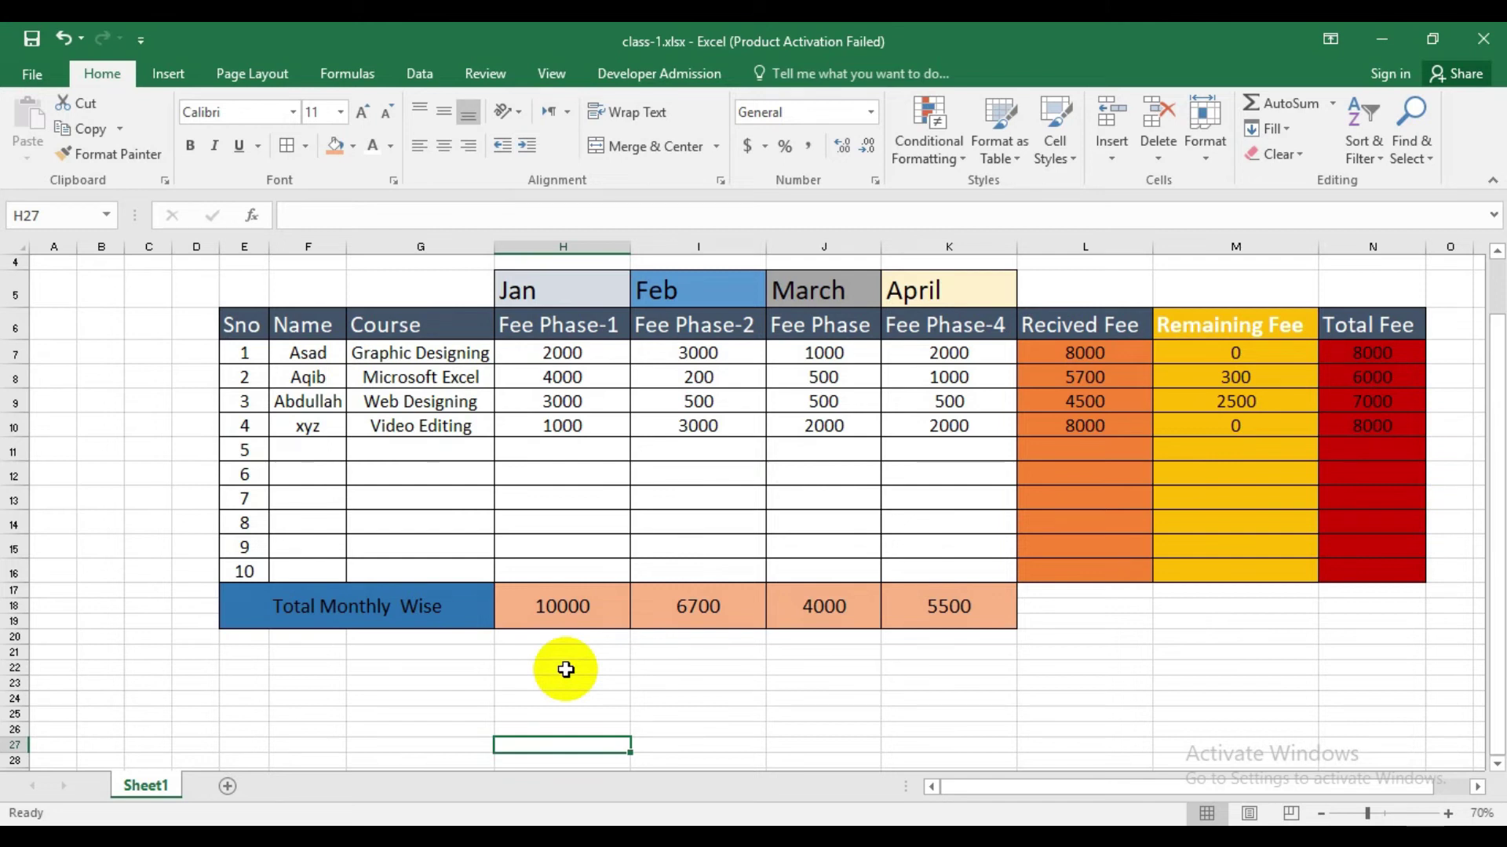
Merge and center E20:G23 below the monthly totals label and enter "Total Recived Balance" in it.
left_click_drag(249, 642, 424, 684)
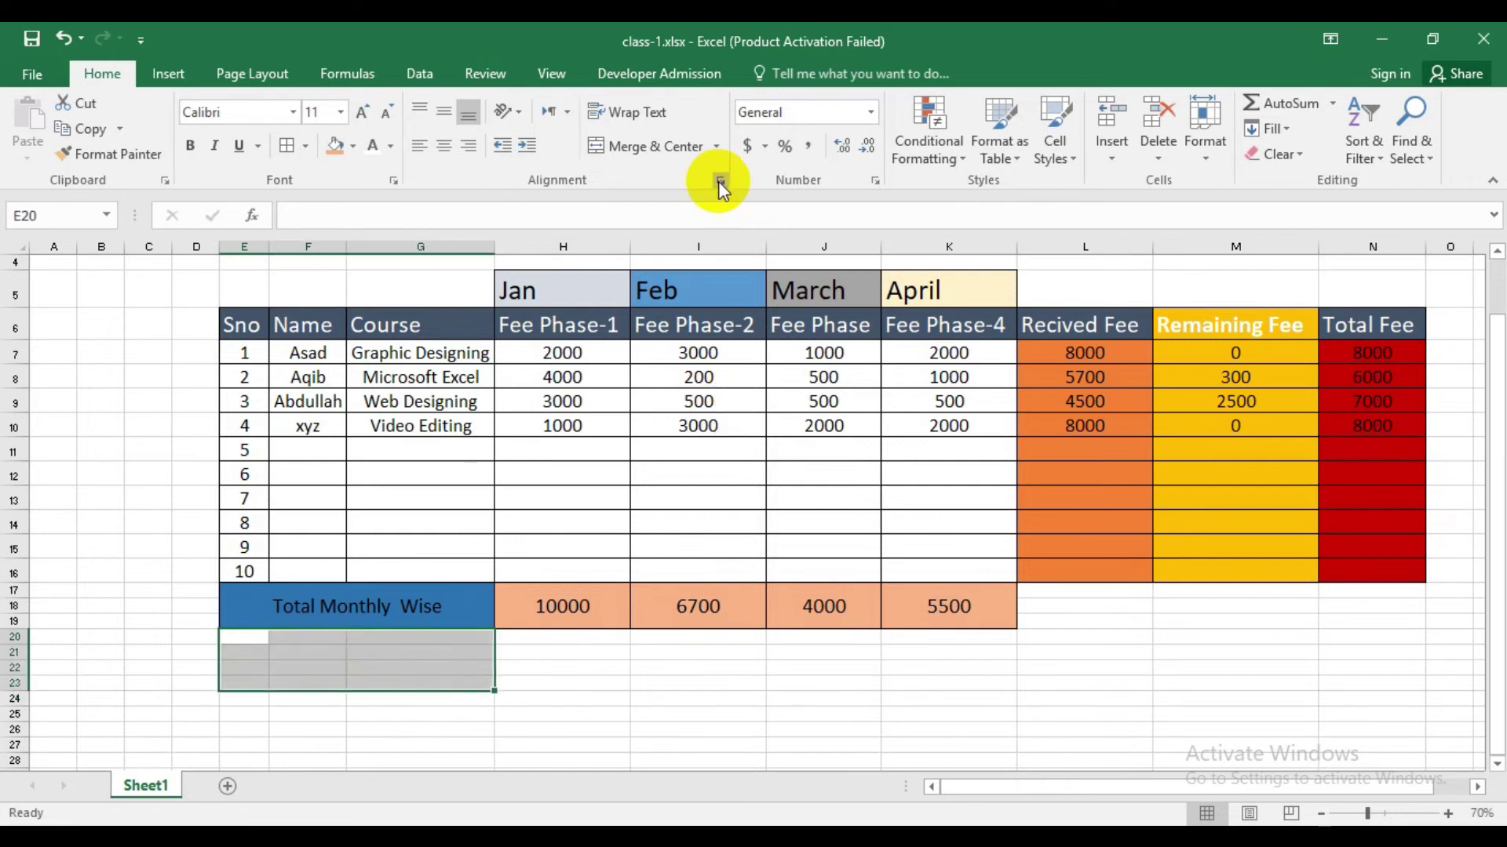
left_click(647, 149)
type("T")
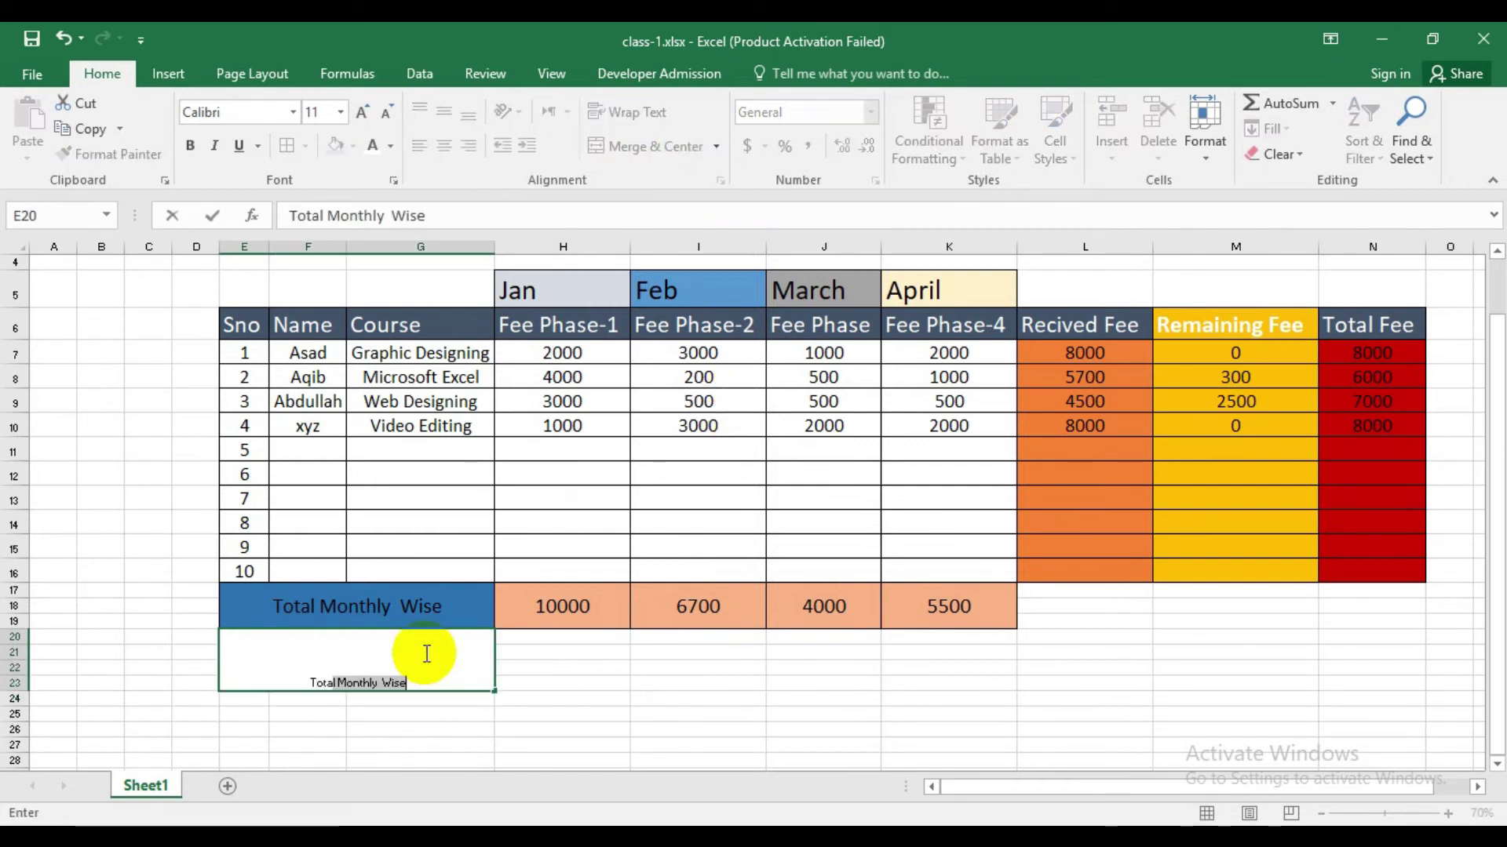
type("otal Recived Balance")
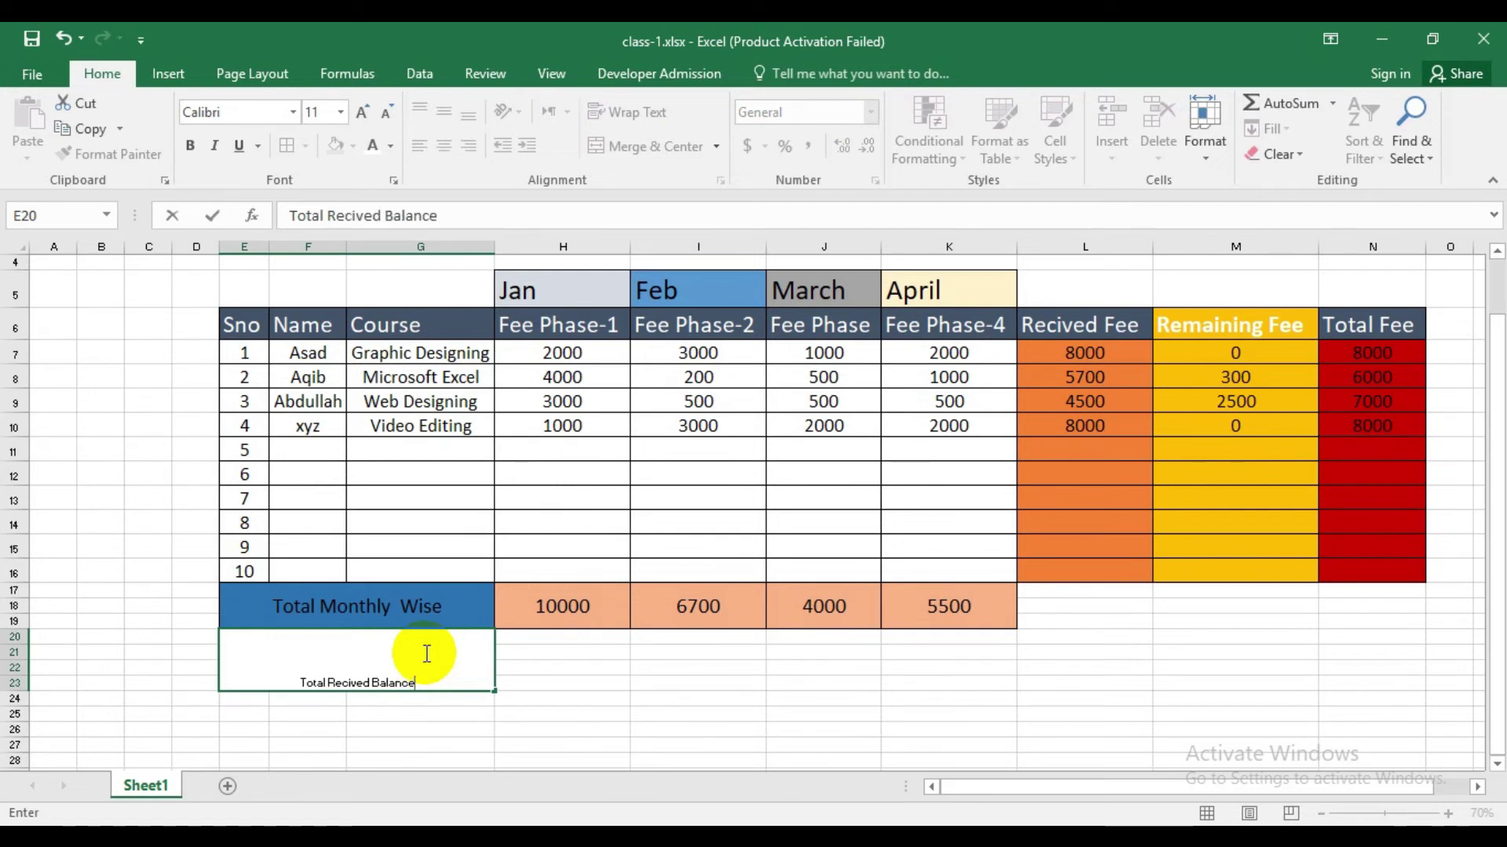
left_click(549, 667)
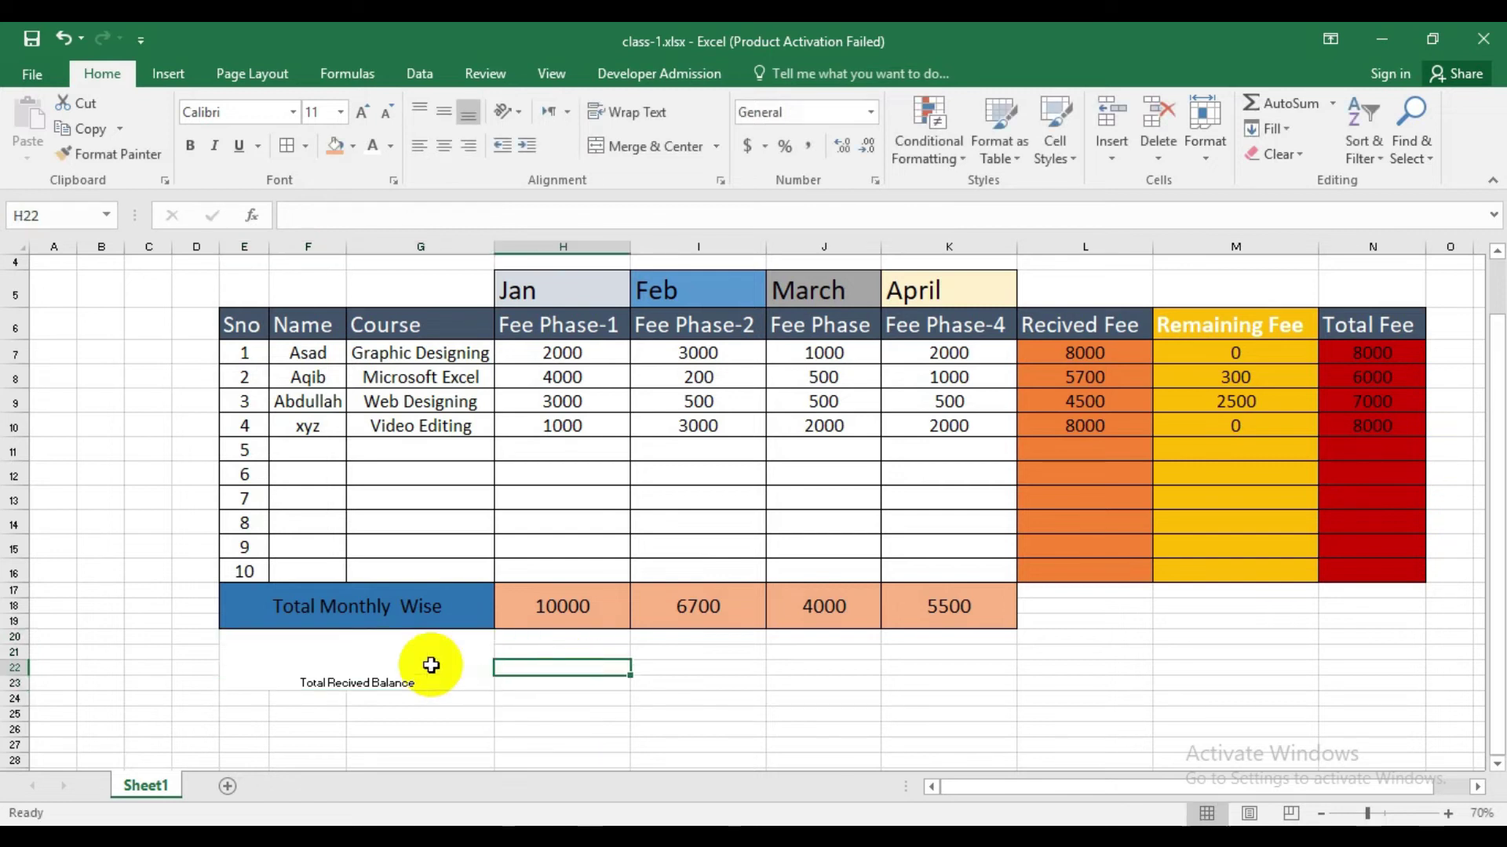
Middle-align the "Total Recived Balance" label vertically and increase its font size to 20.
left_click(430, 662)
left_click(451, 113)
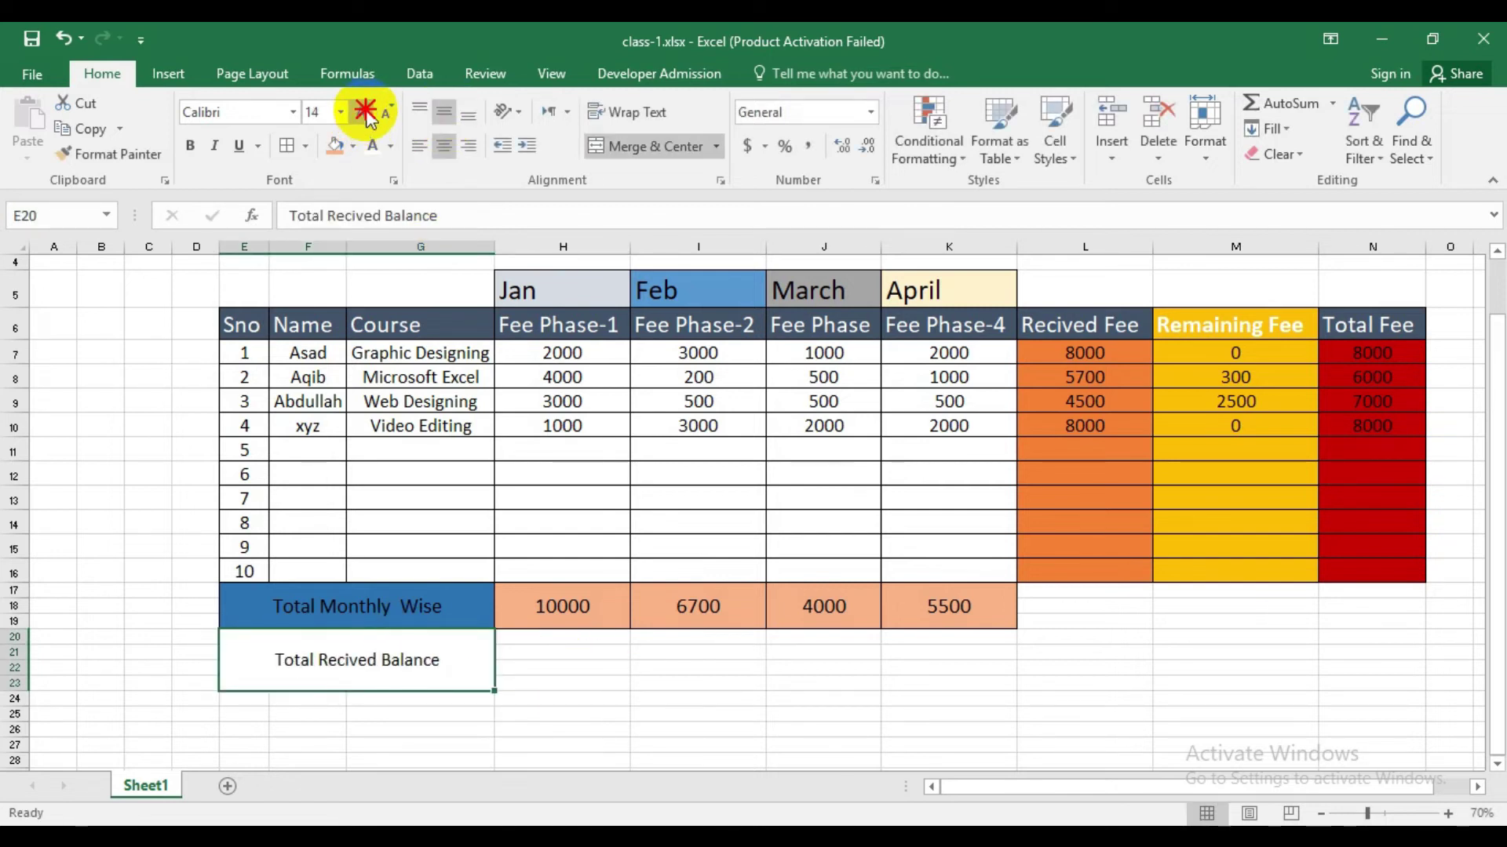
left_click(365, 114)
Fill the "Total Recived Balance" cell with light gray and add borders around it.
left_click(353, 145)
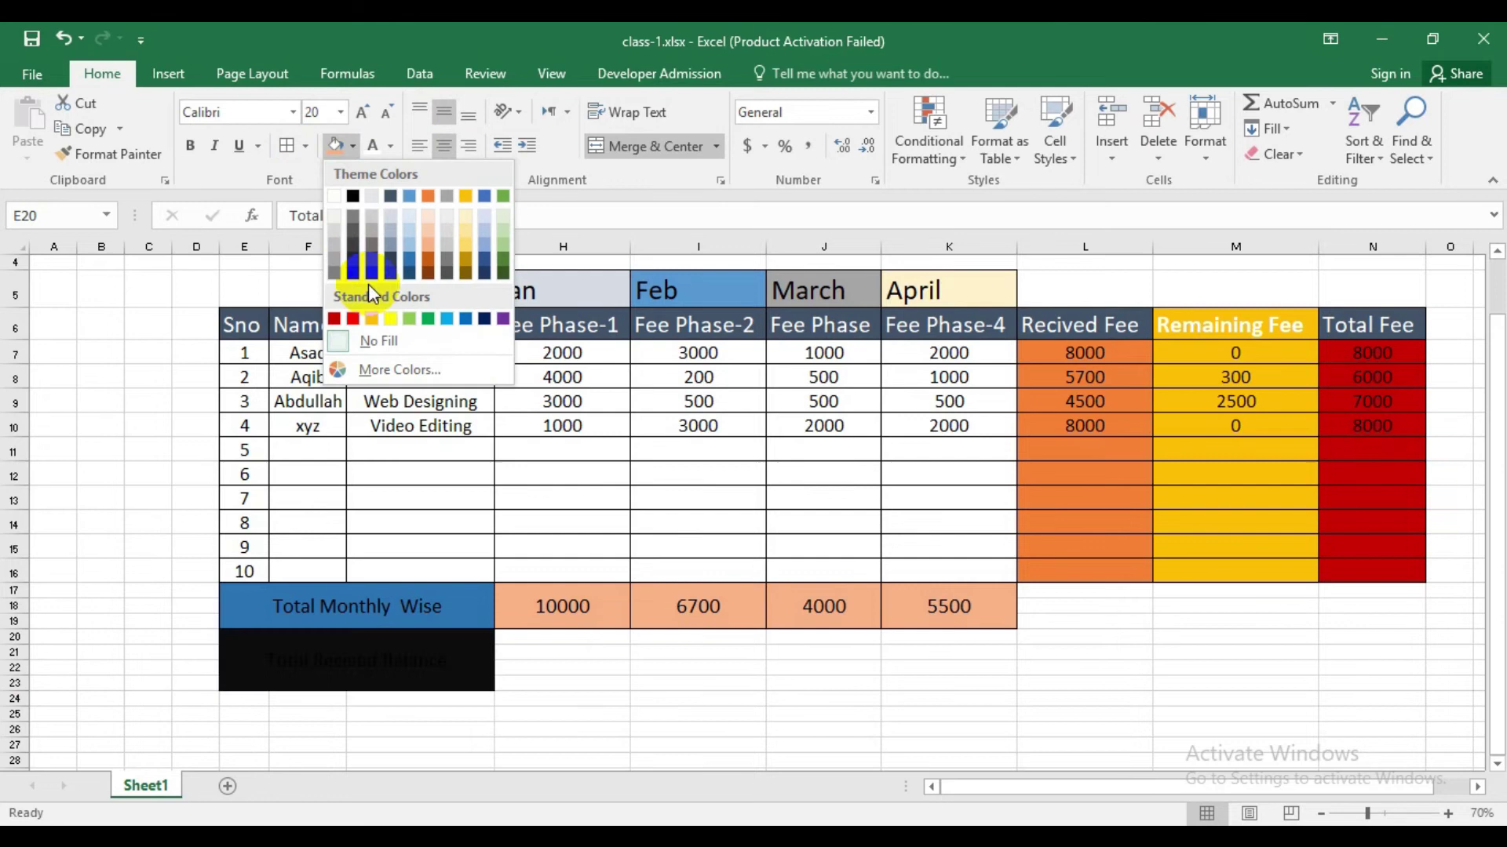
left_click(446, 246)
left_click(294, 146)
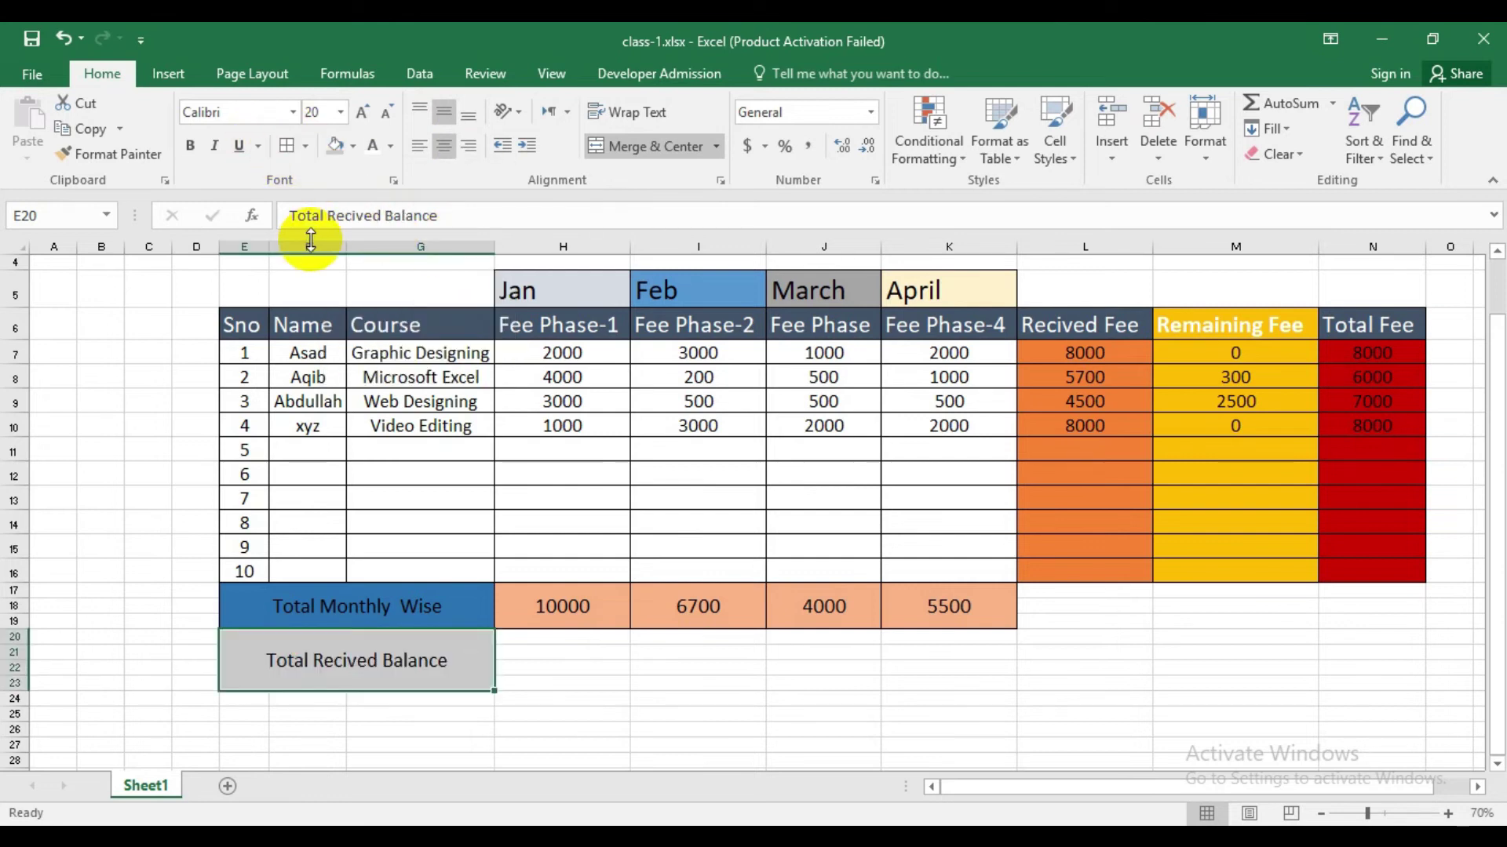
Merge and center H20:I23 beside the "Total Recived Balance" label with font size 20 and a green fill.
left_click_drag(515, 642, 672, 689)
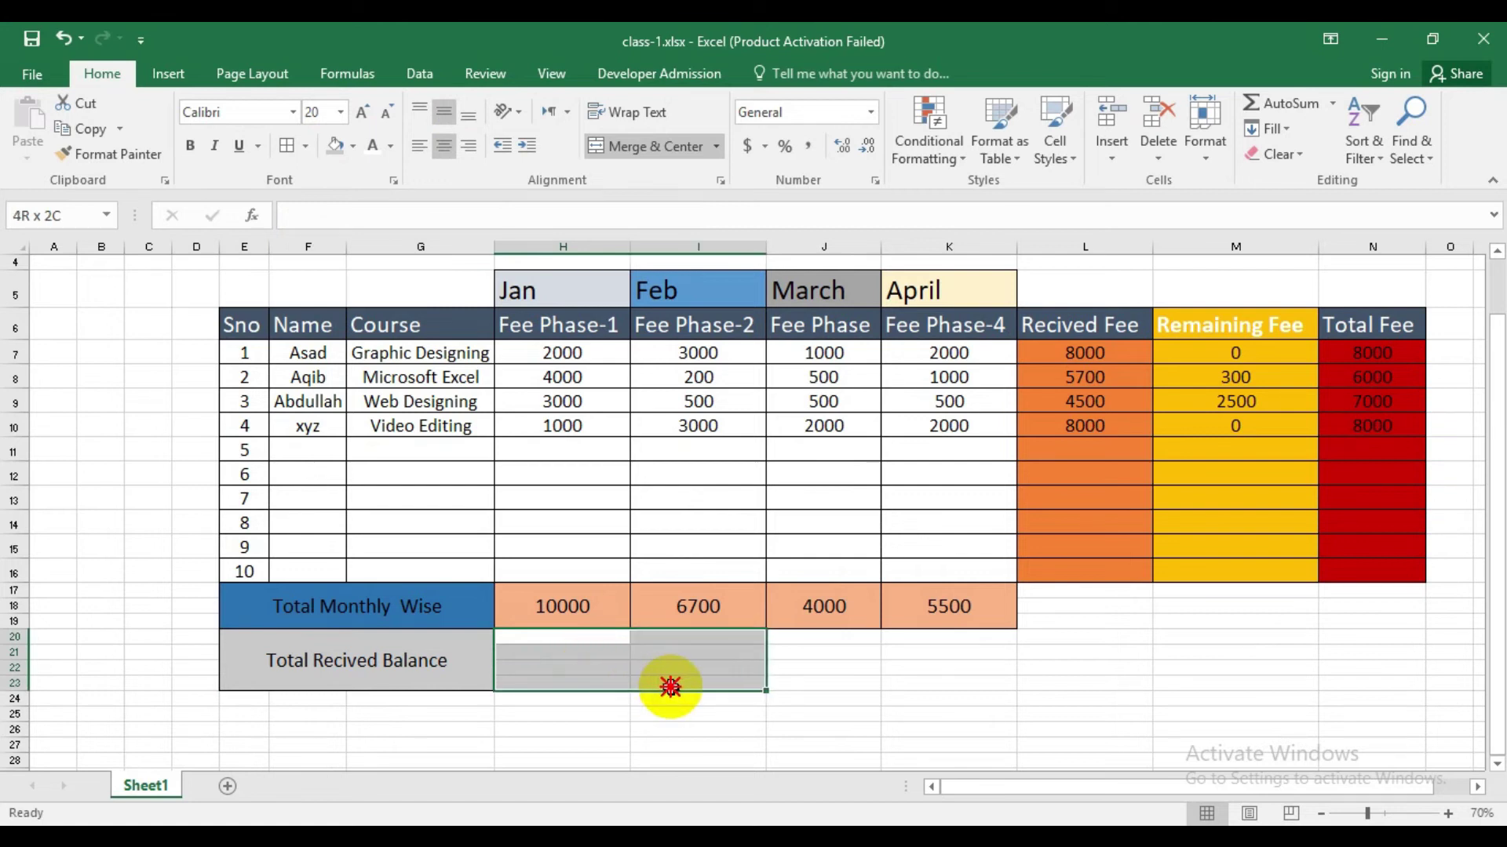
left_click(636, 157)
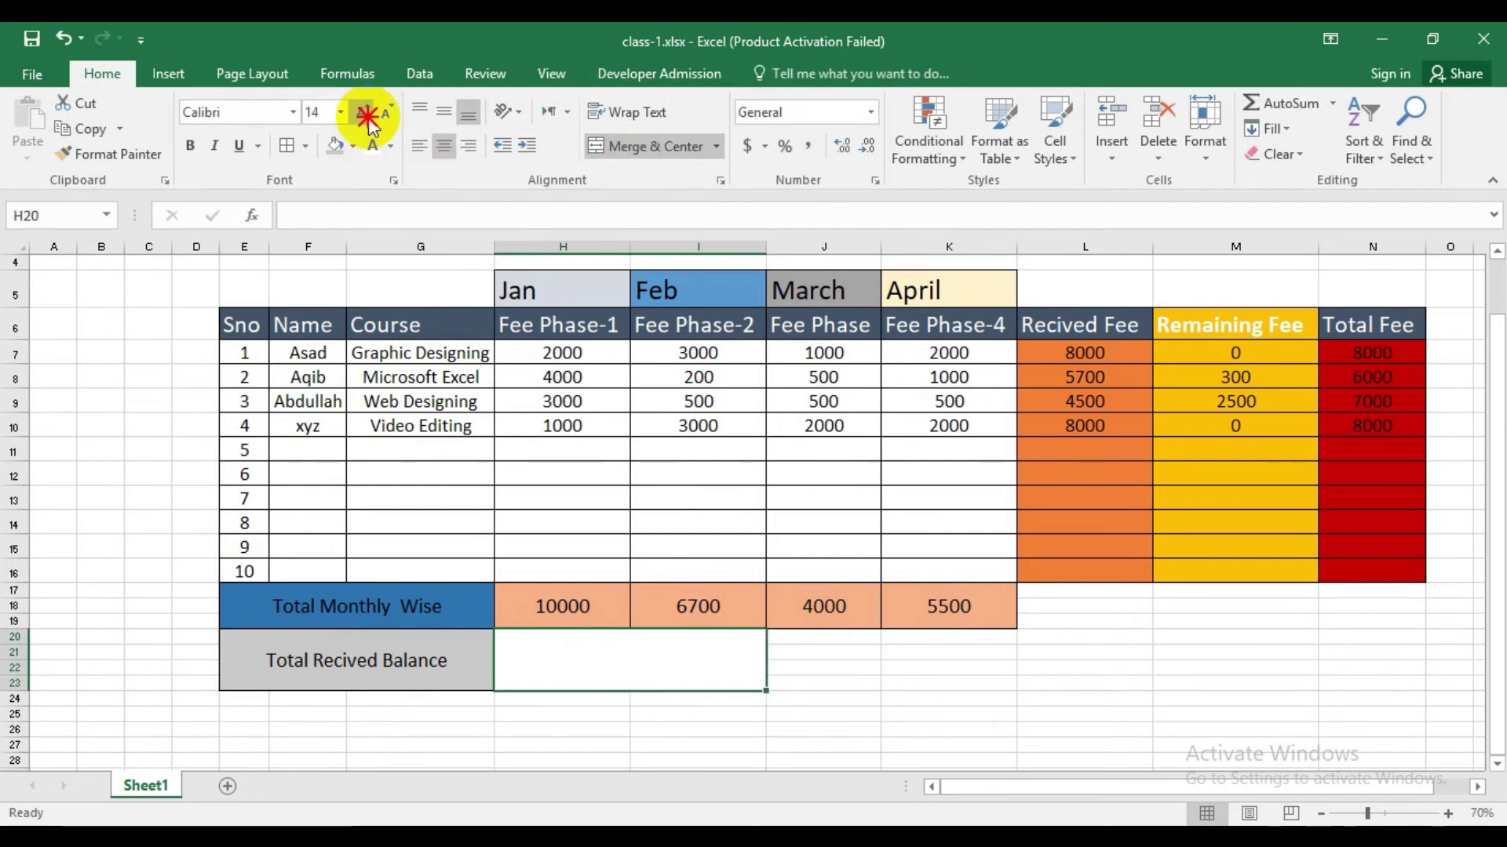
left_click(353, 147)
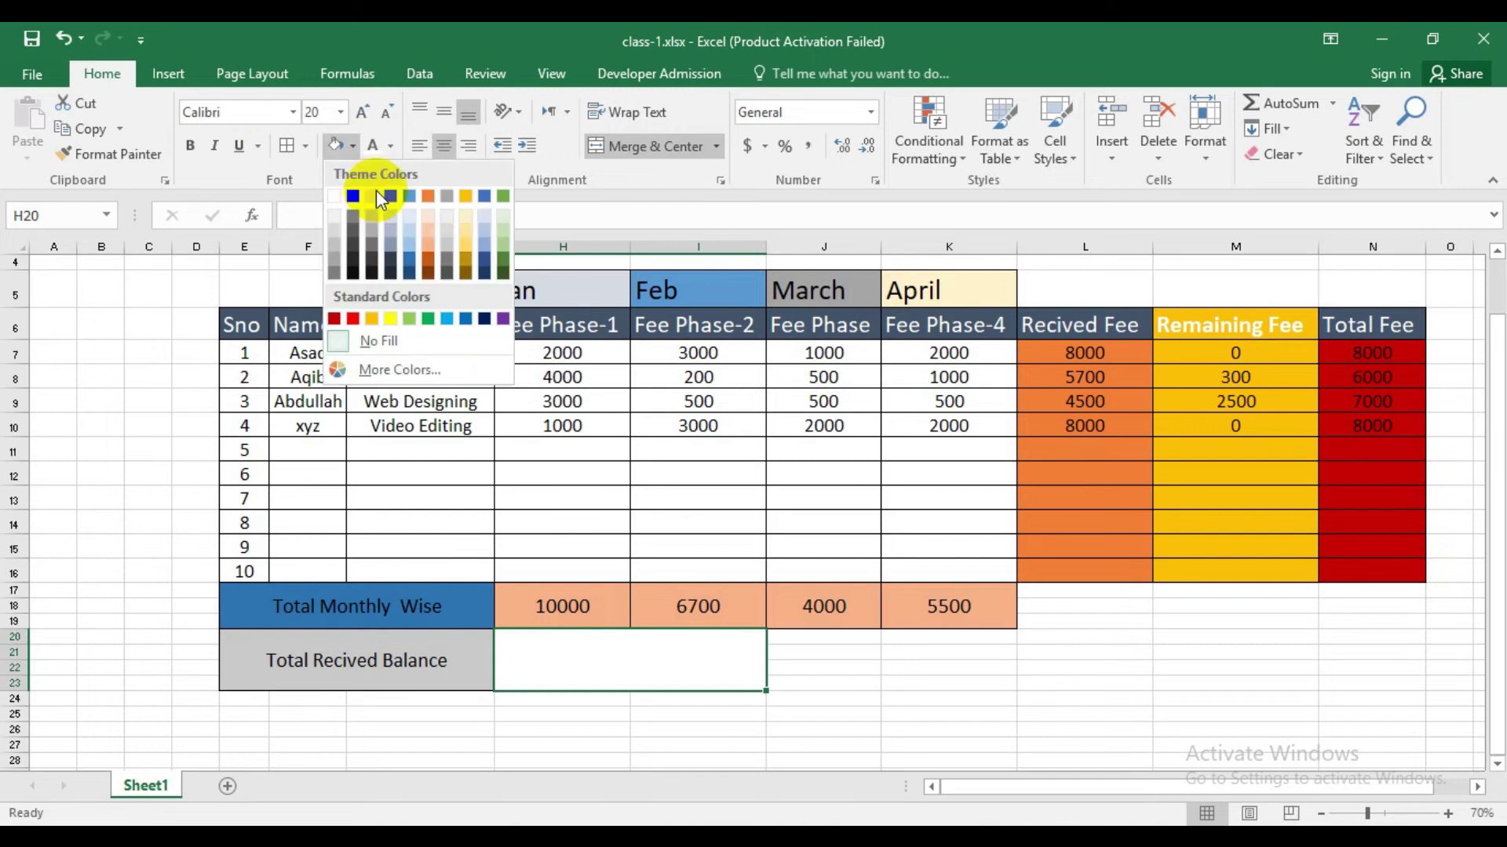
left_click(501, 194)
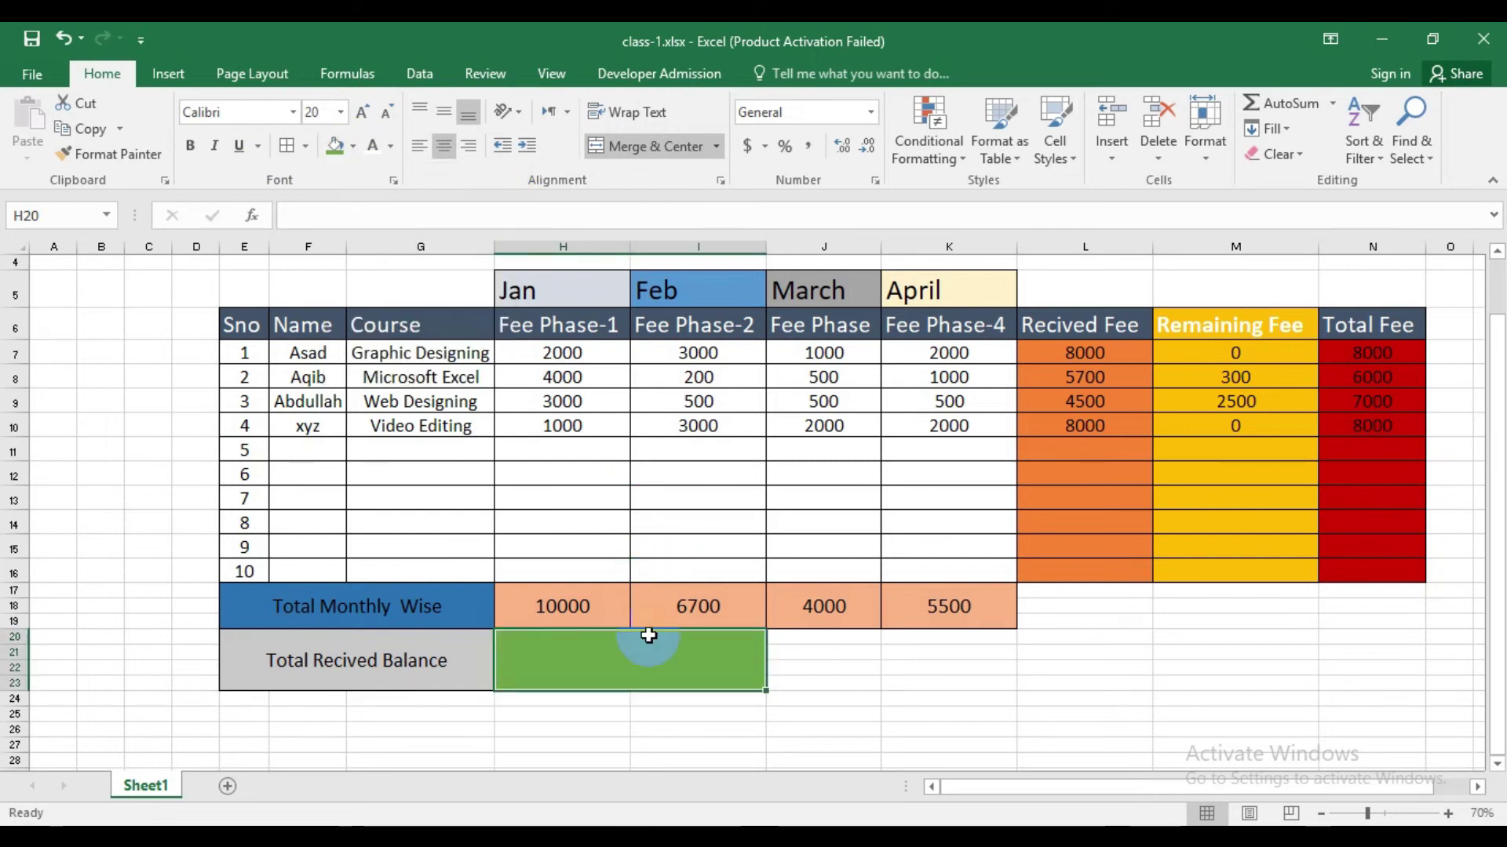
type("=")
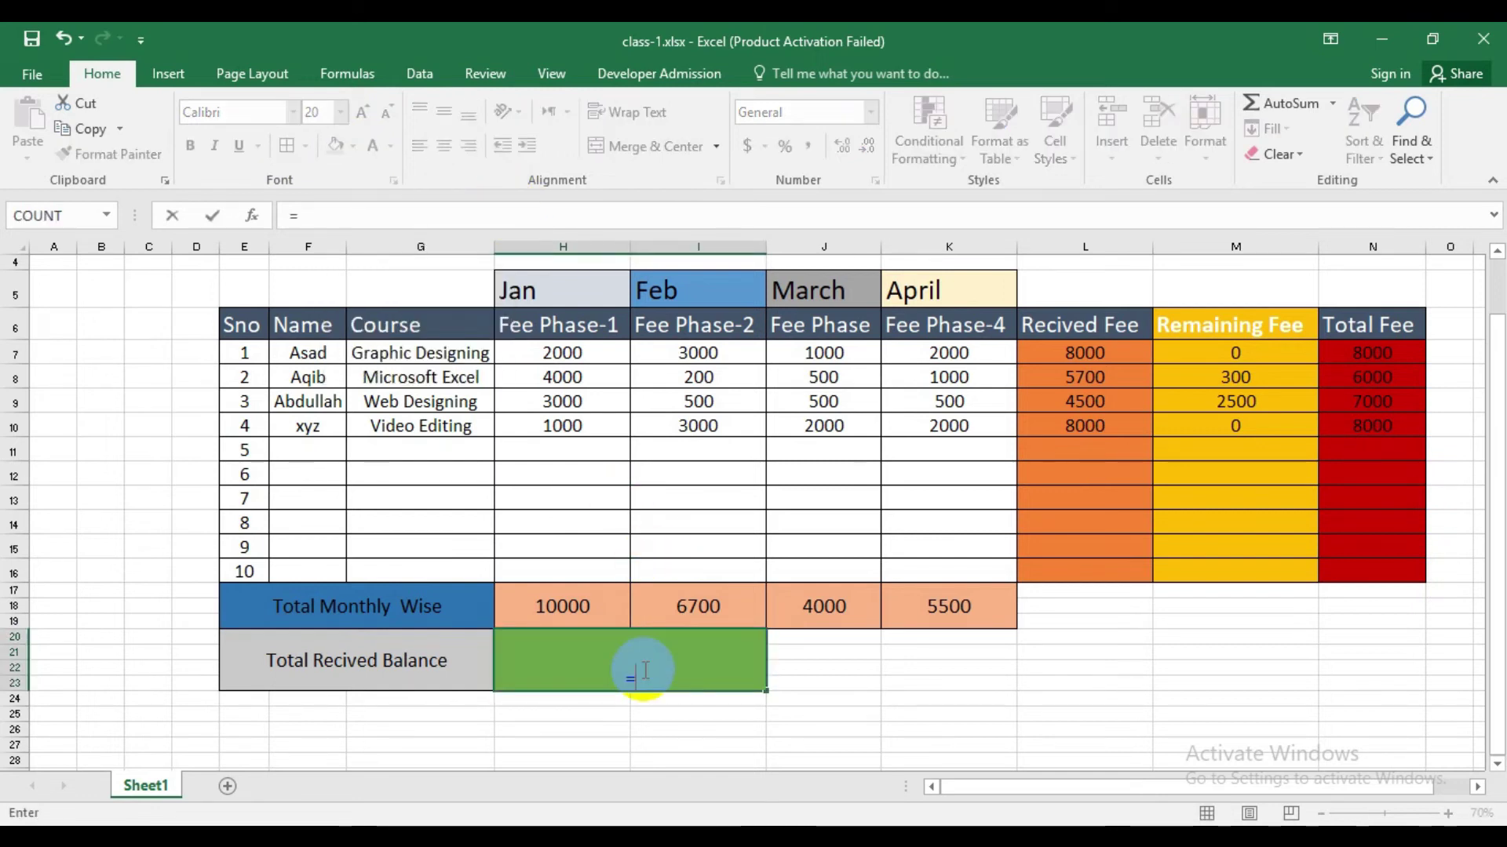
left_click(775, 714)
key("Escape")
left_click(695, 744)
Increase the font size of the green merged cell H20 to 24.
left_click(609, 662)
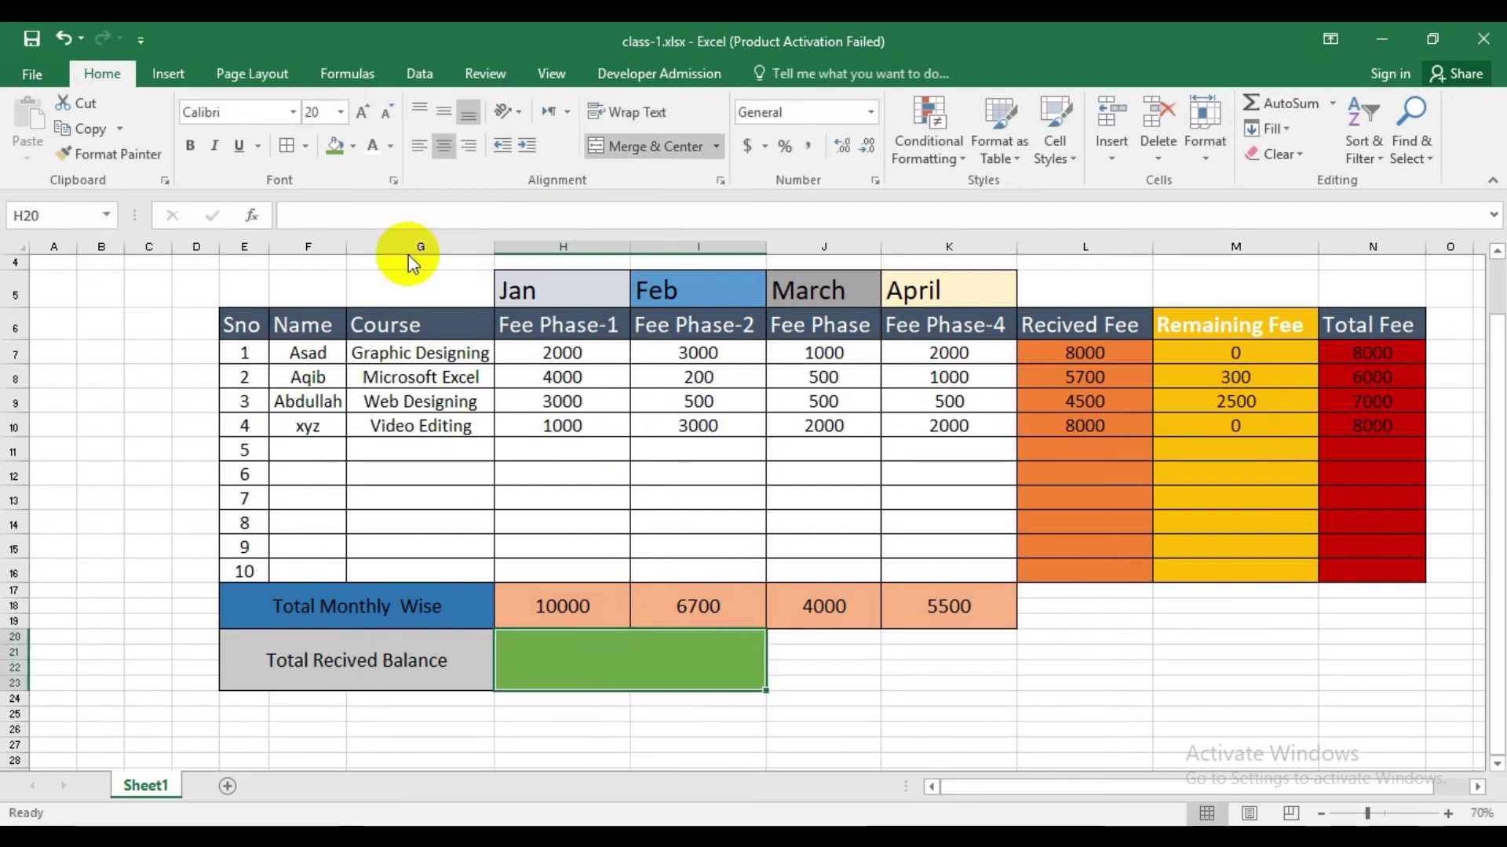
left_click(361, 112)
left_click(362, 112)
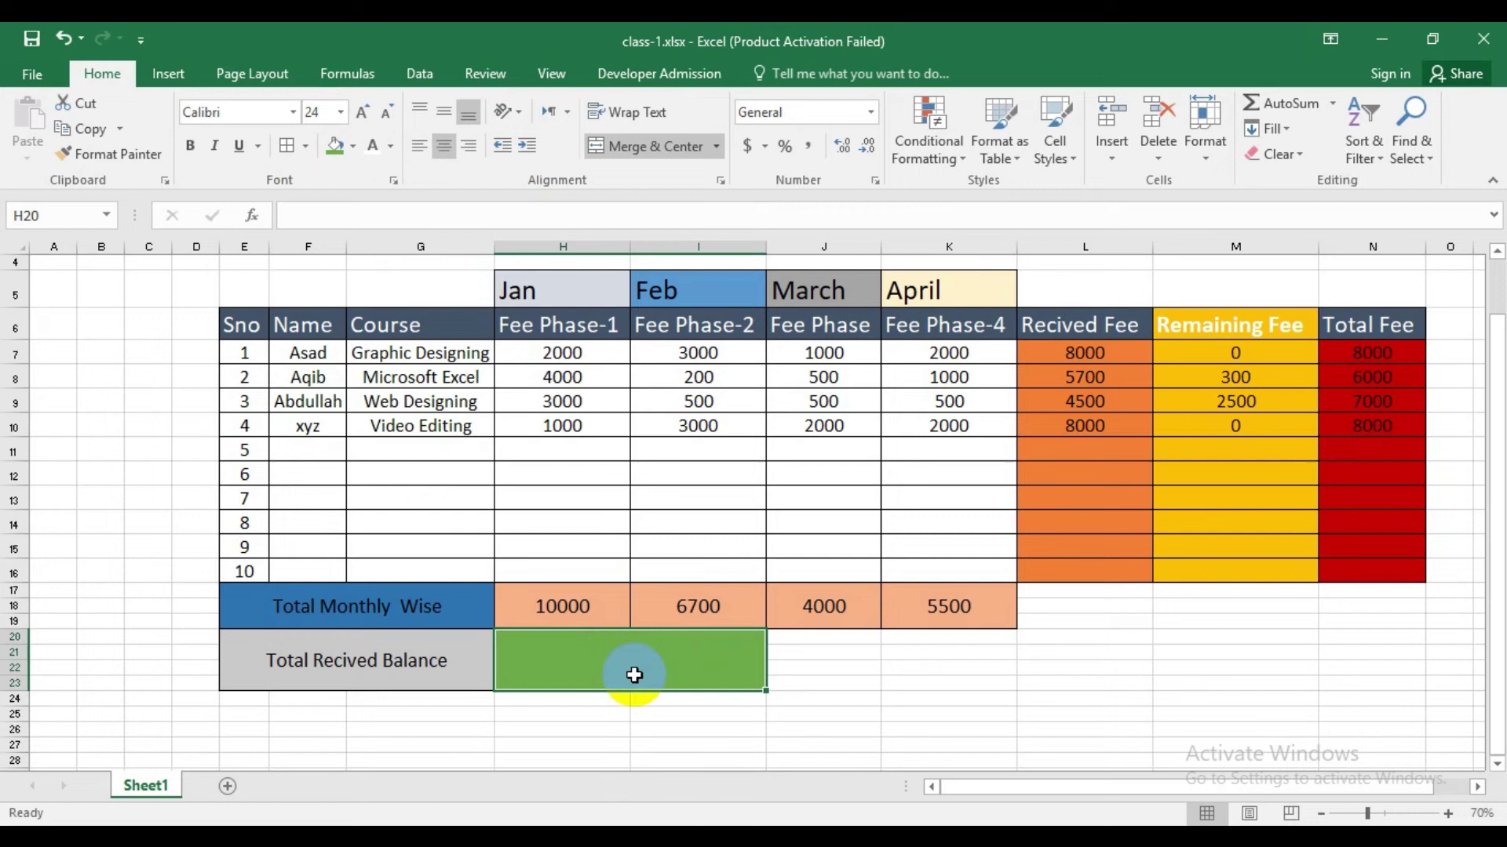
Enter the formula =SUM(H17:K19) in the green cell beside "Total Recived Balance".
type("=")
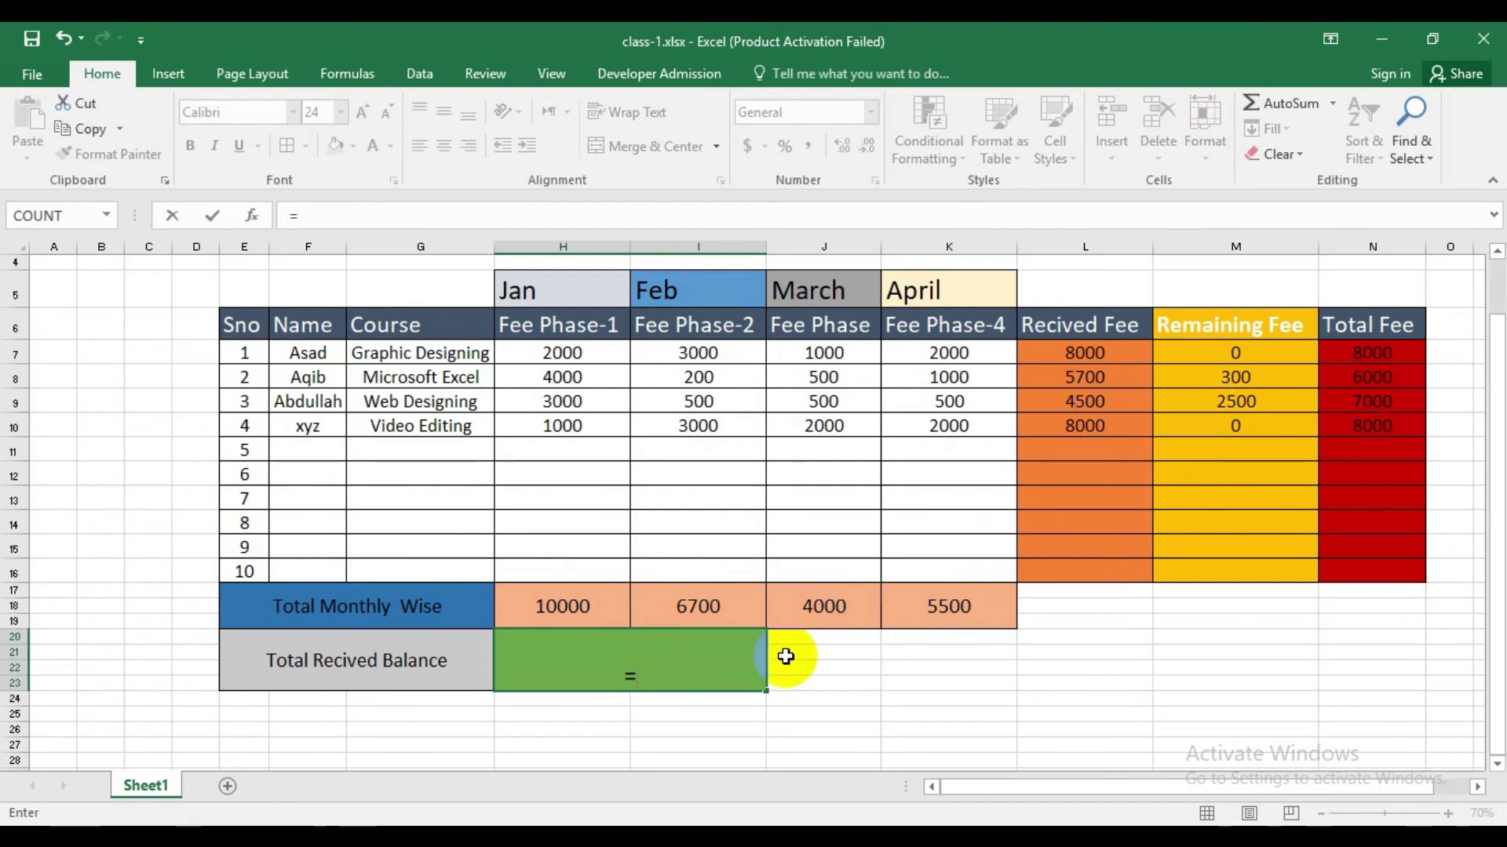
type("sum")
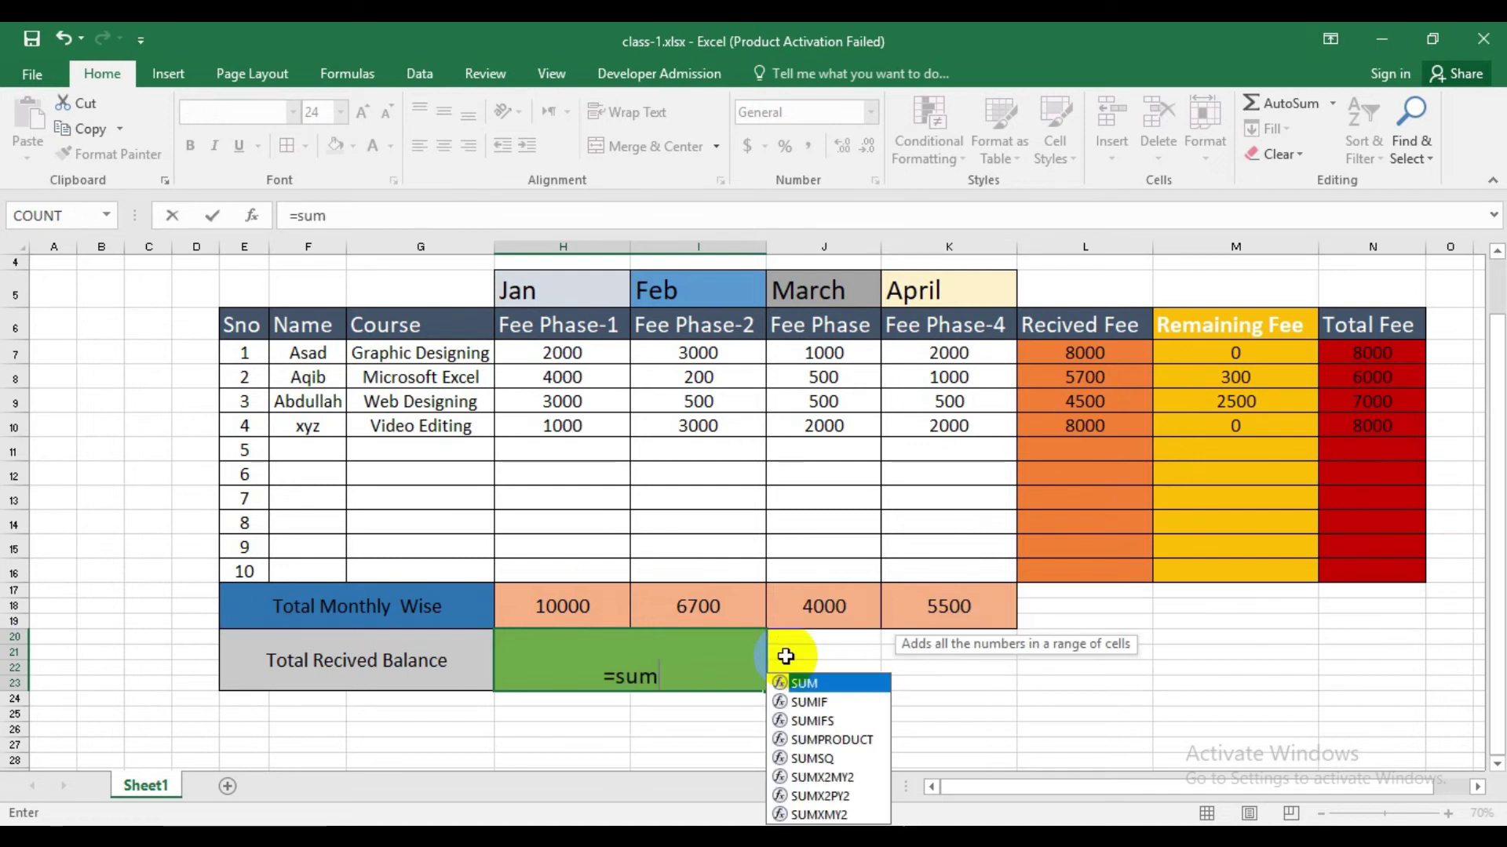
key("Tab")
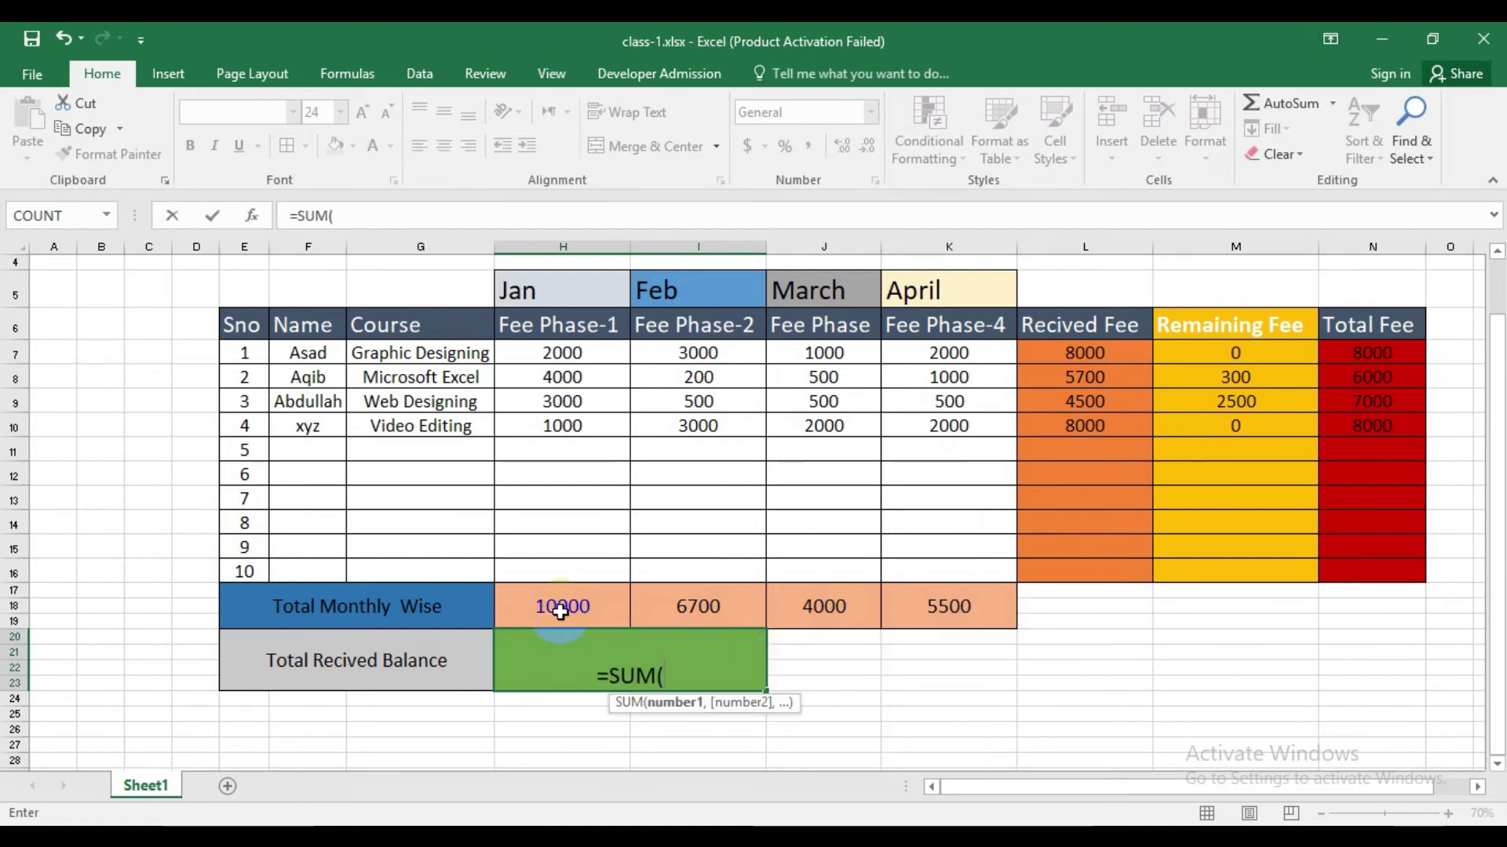
left_click_drag(558, 611, 940, 620)
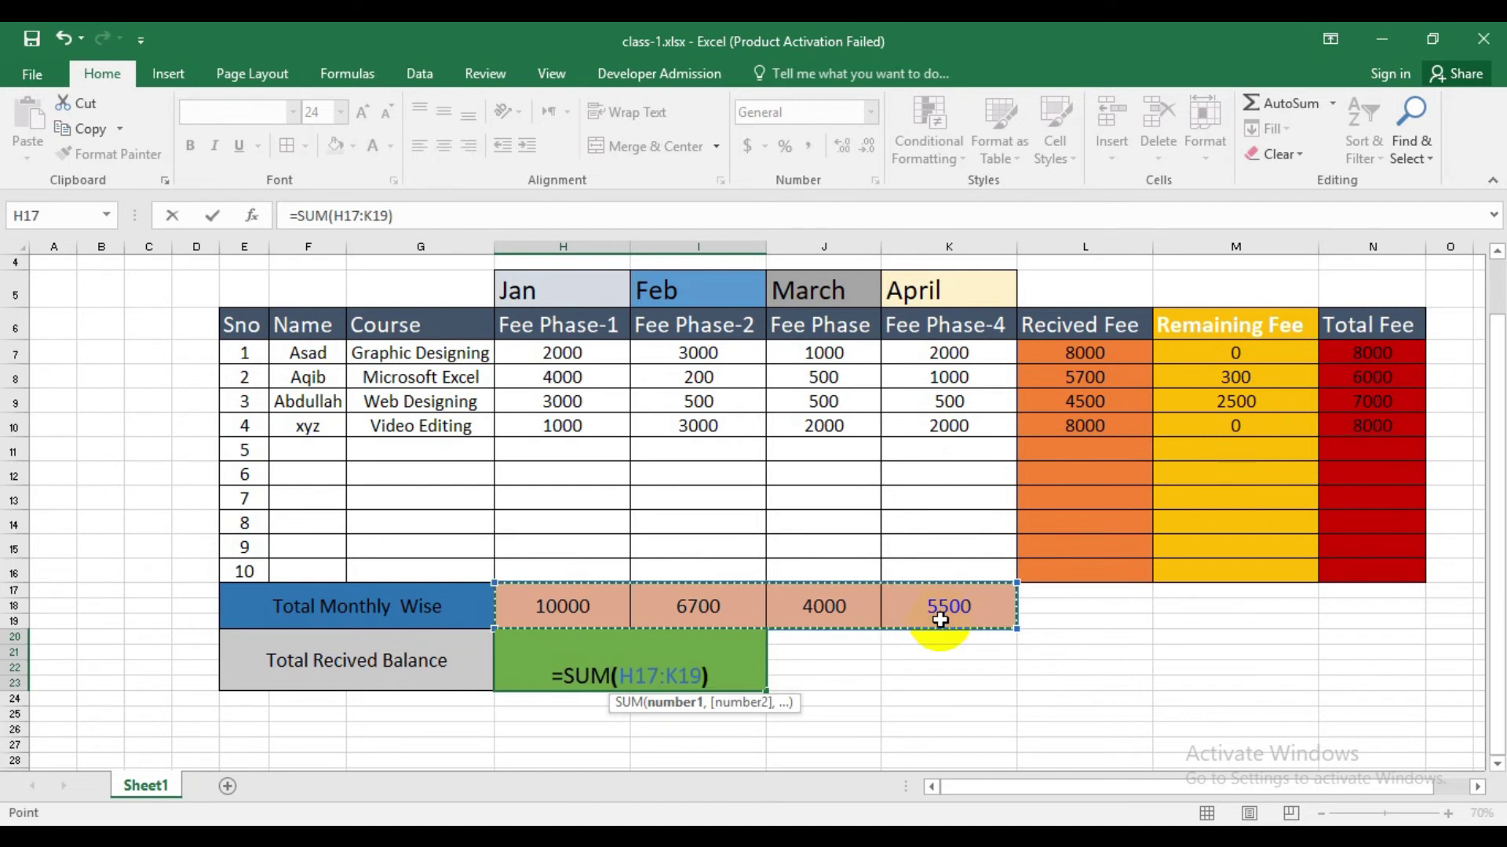
type(")")
key("Return")
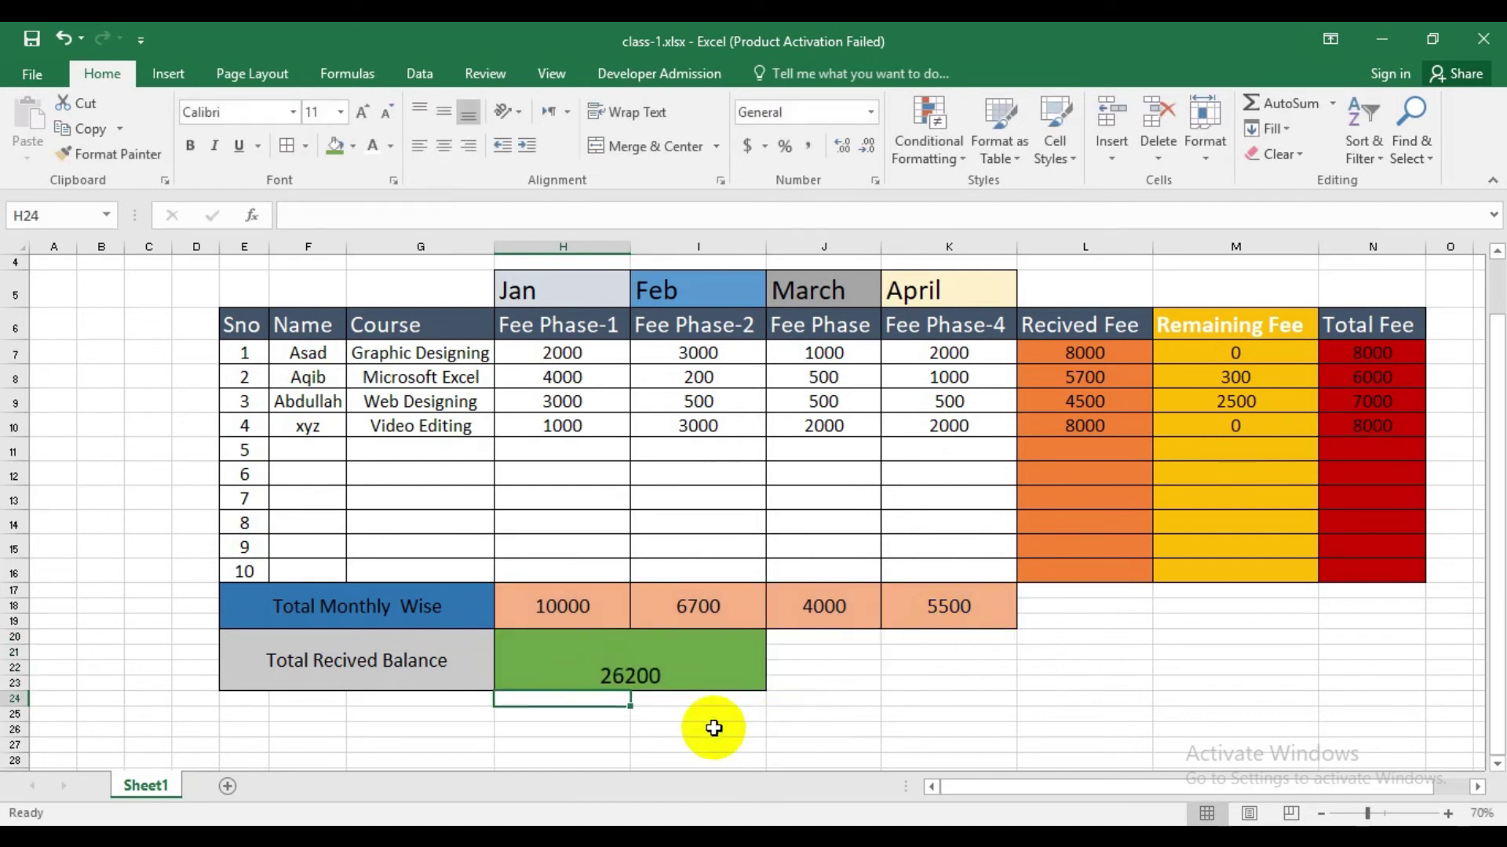
Middle-align the total in the green cell H20 vertically.
left_click(670, 685)
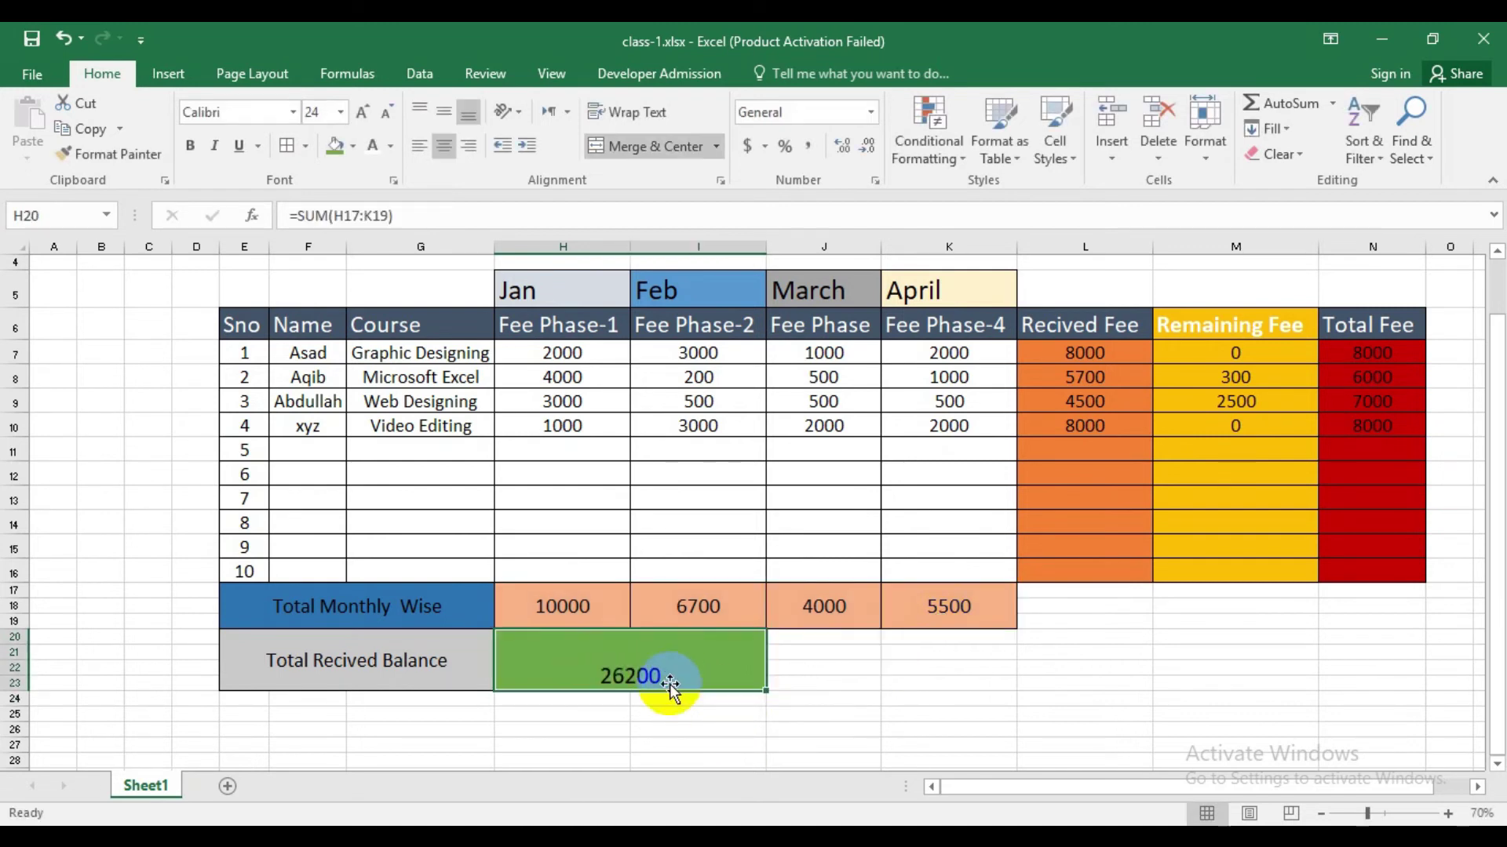
left_click(444, 114)
left_click(651, 729)
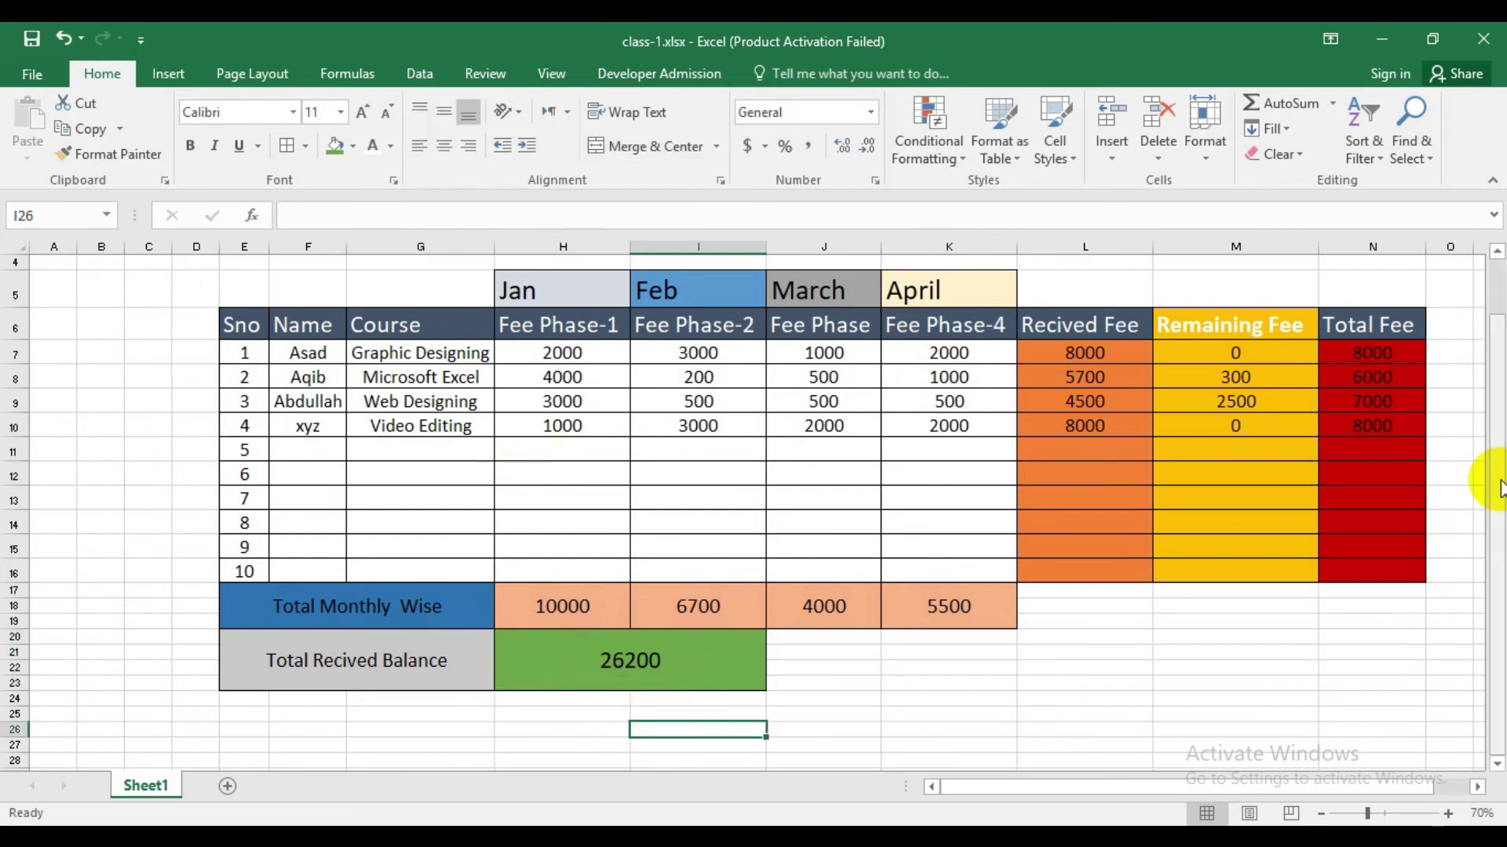
Merge, center and middle-align E24:G27 below "Total Recived Balance", with a light orange fill and font size 18.
left_click_drag(242, 699, 450, 690)
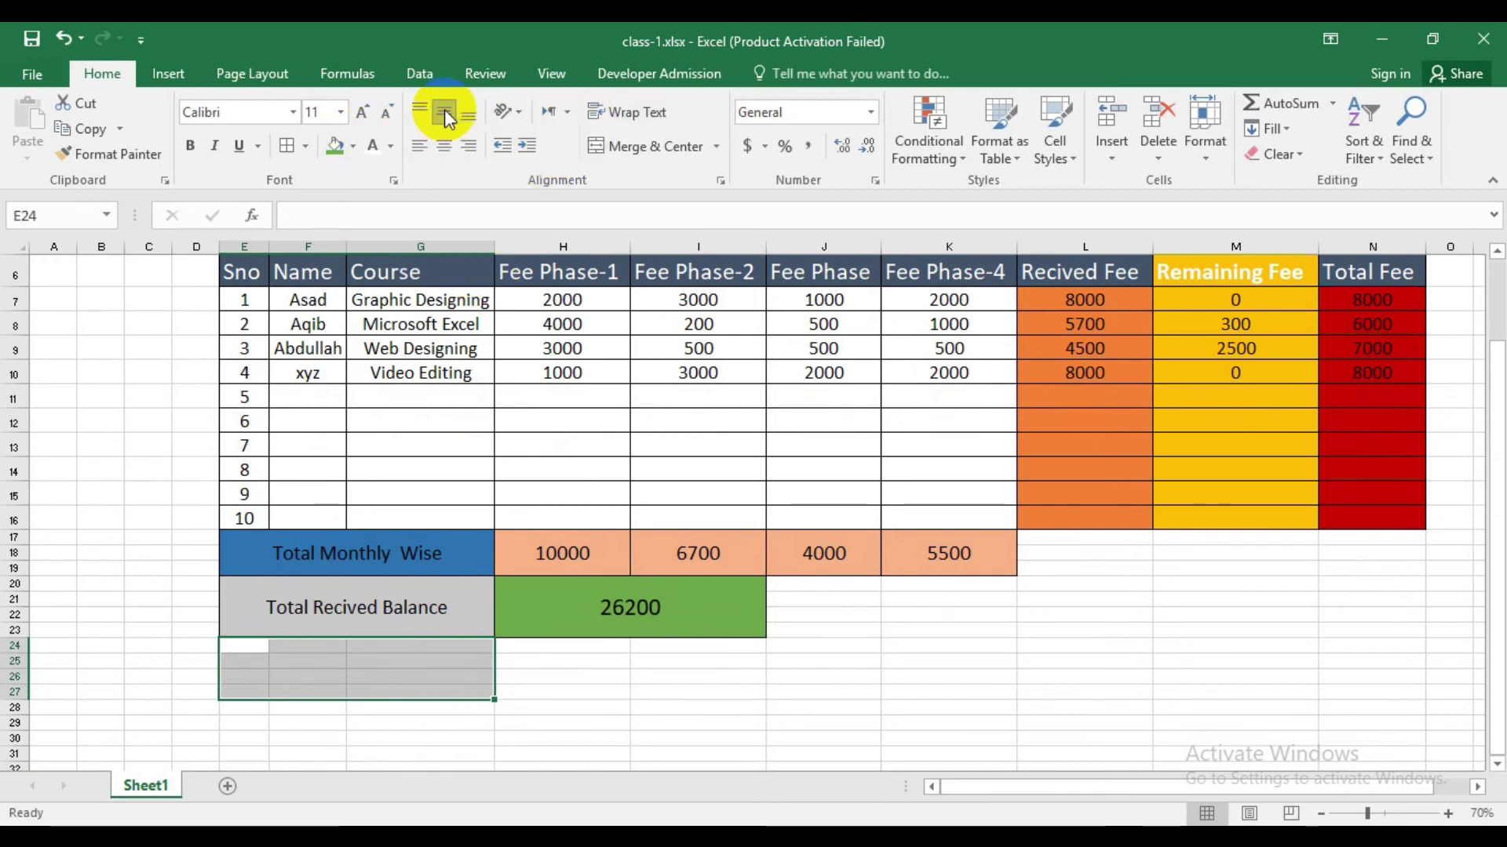
left_click(616, 143)
left_click(352, 146)
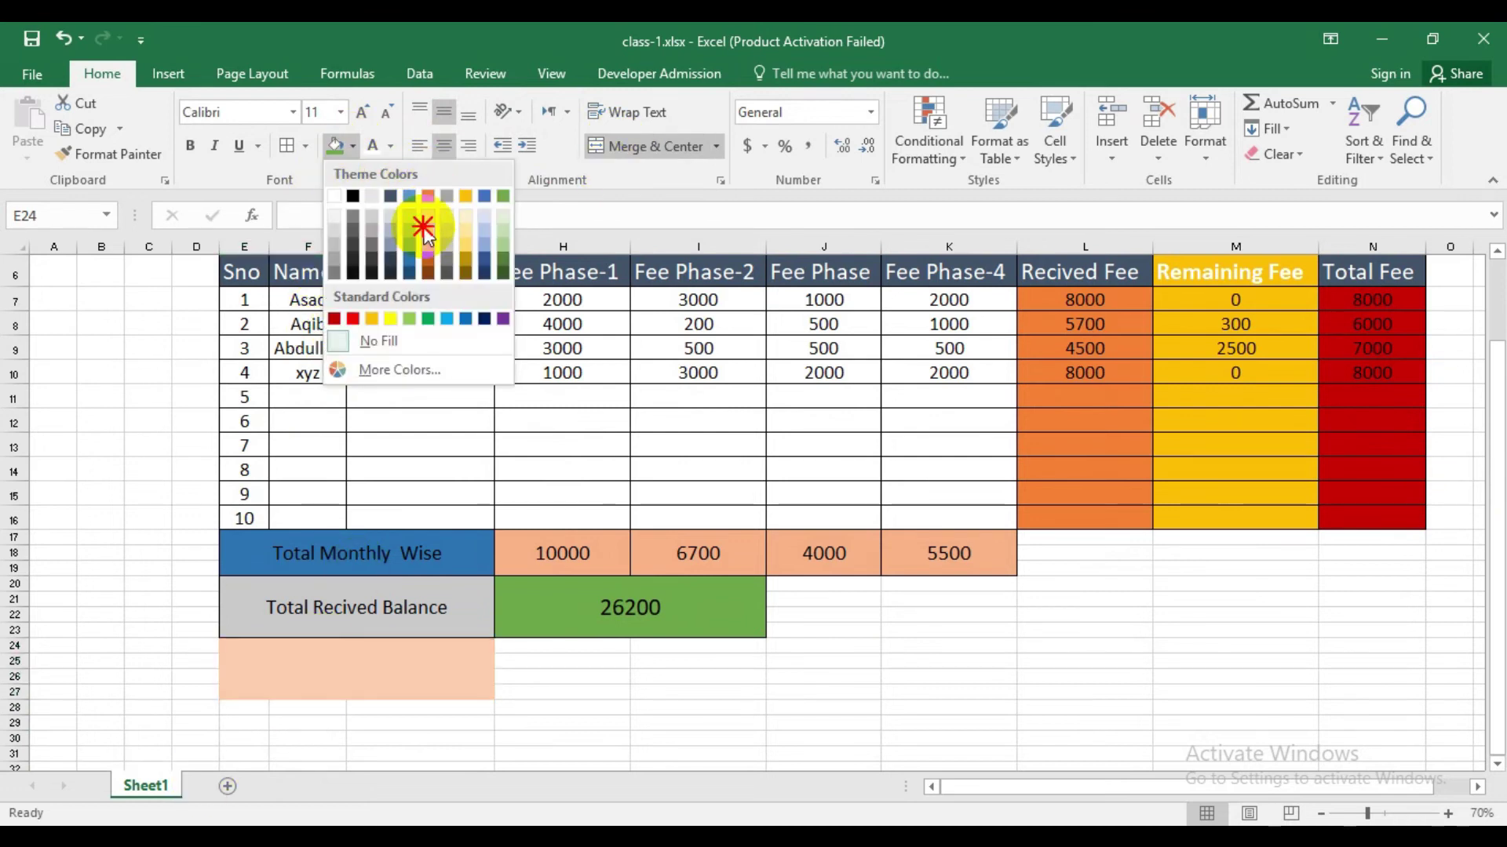
left_click(424, 234)
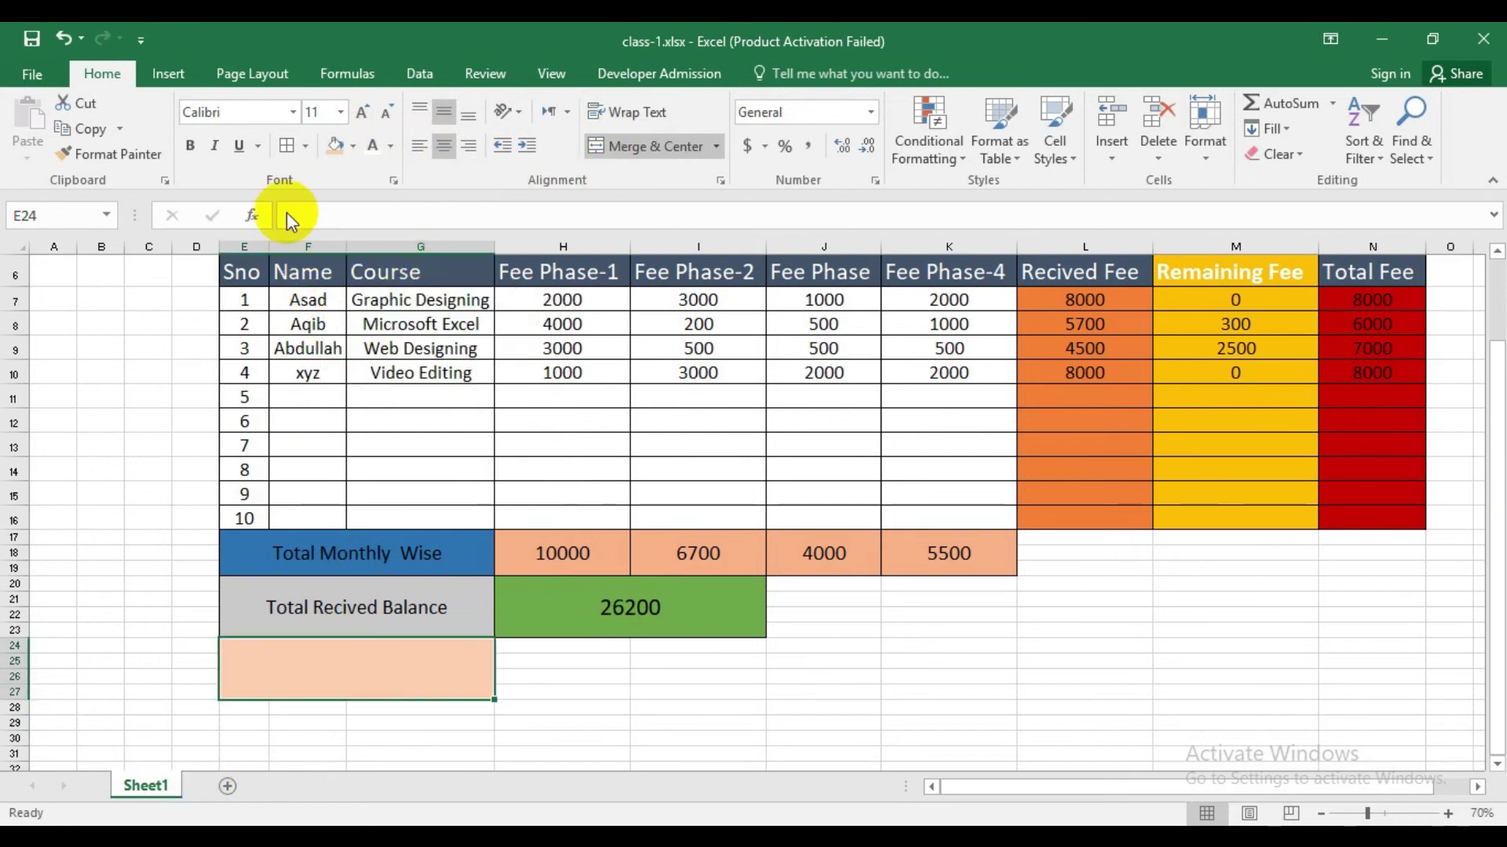
double_click(354, 115)
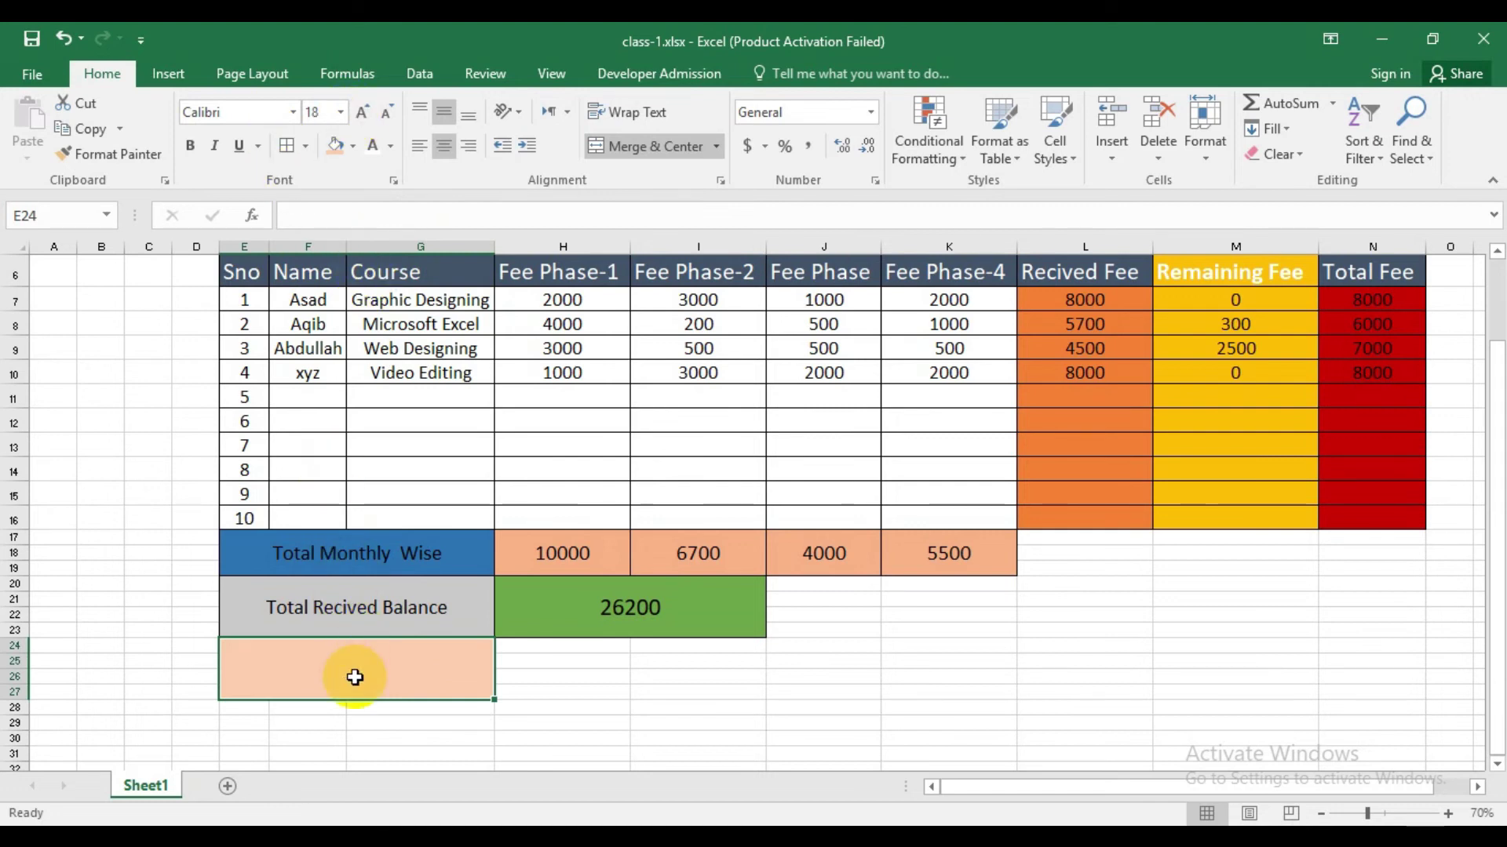
Enter the label "Total Required Collection" in the merged cell E24.
type("Total")
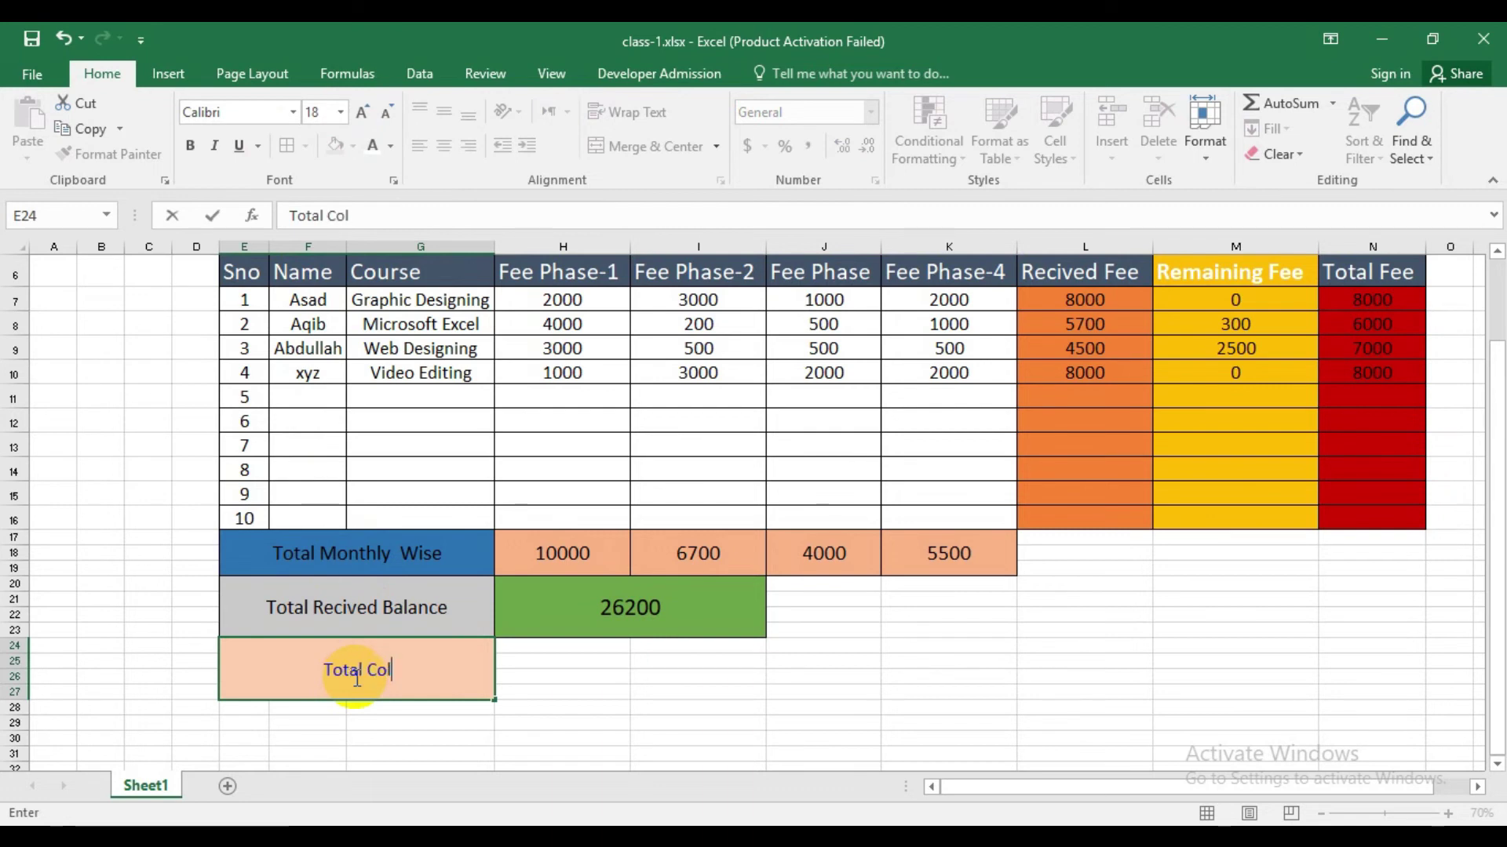
type(" Requ")
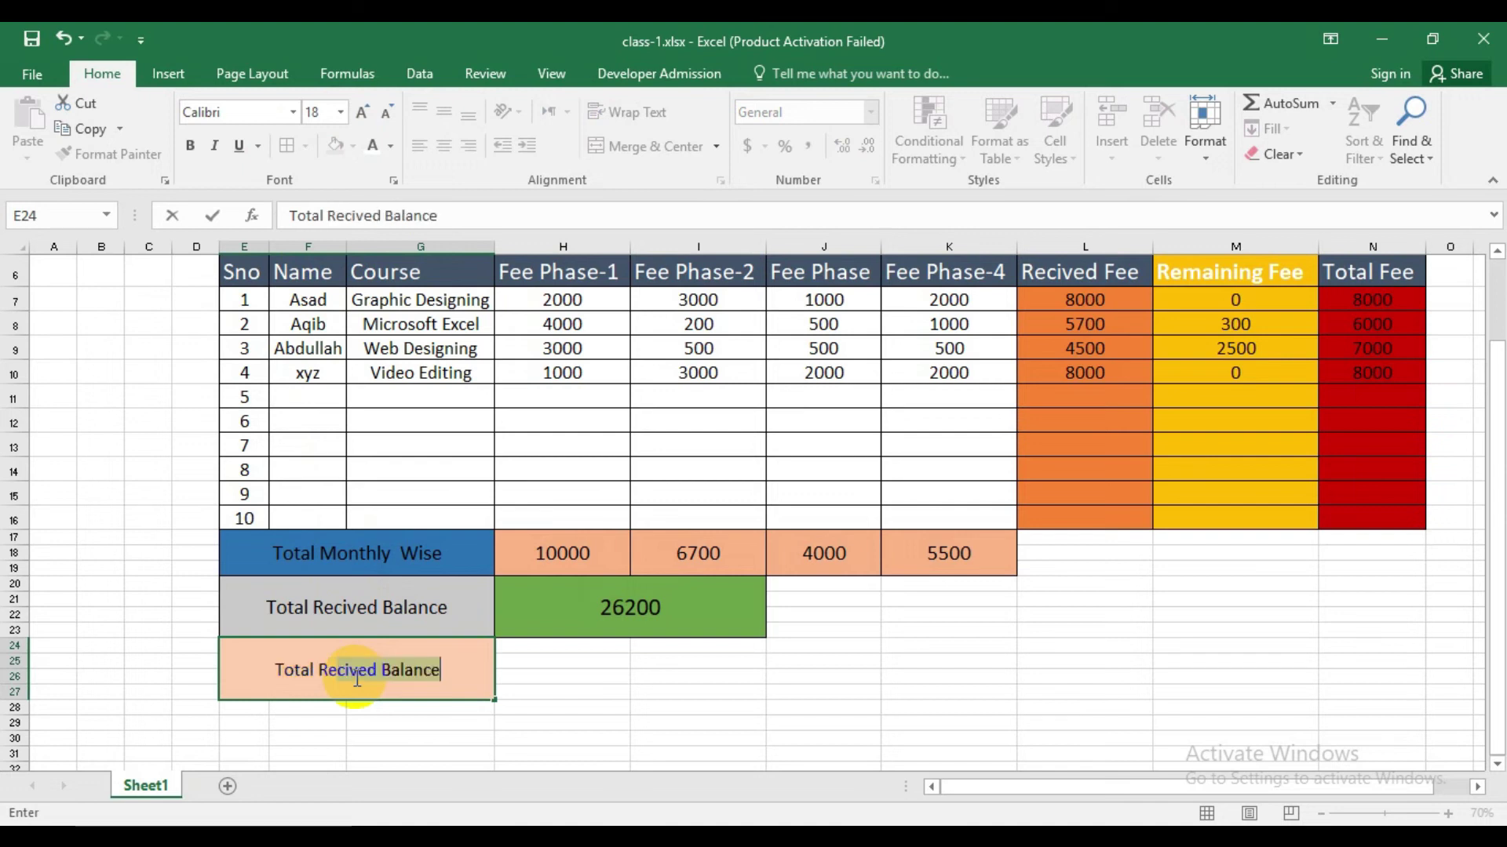
type("ired Collection")
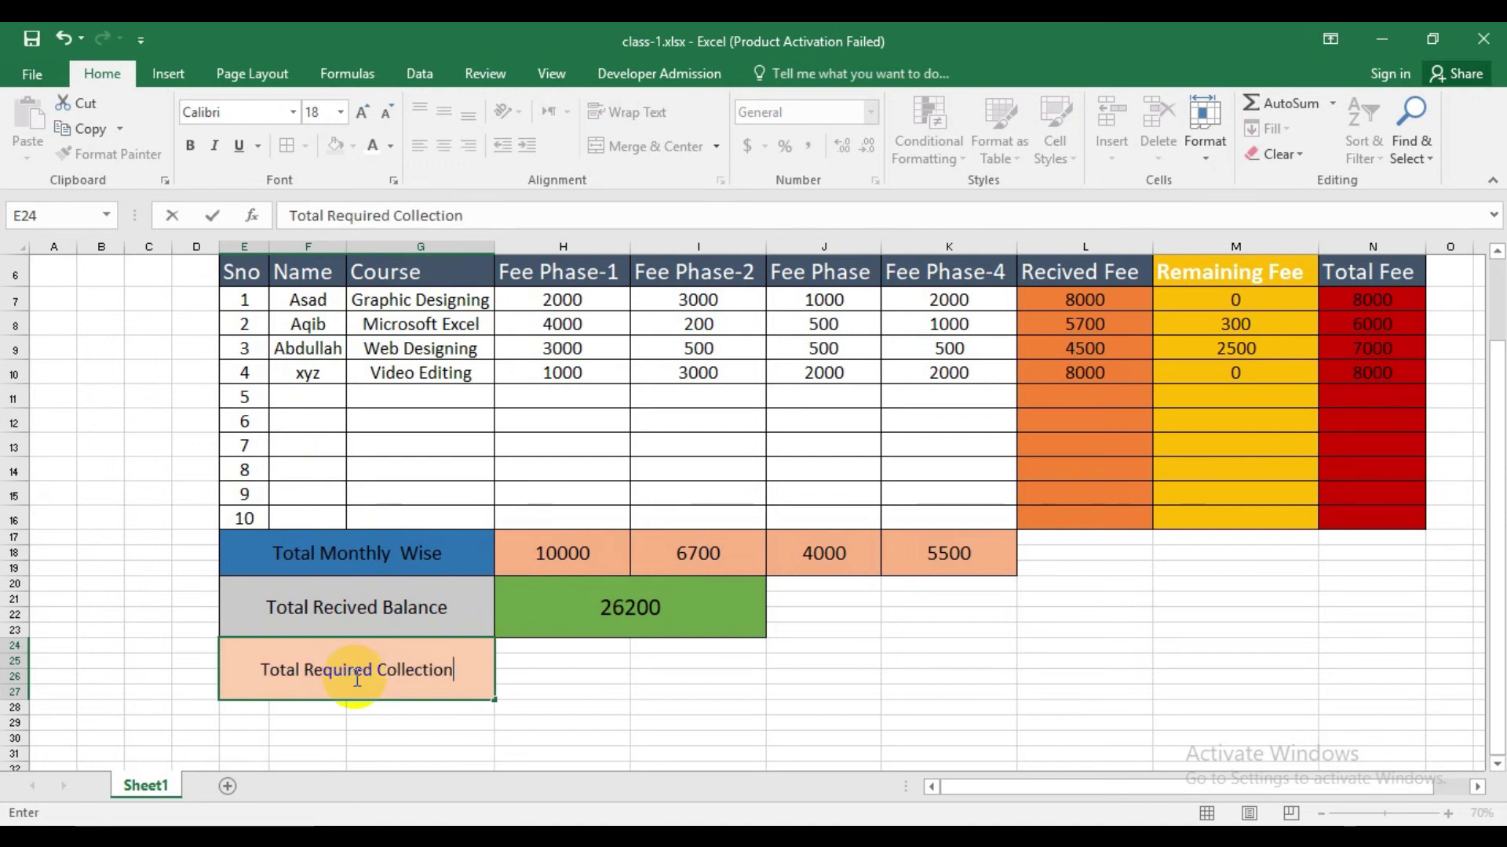
left_click(562, 713)
Merge and center H24:I27 beside "Total Required Collection", with a pale orange fill and font size 24.
left_click_drag(506, 648, 751, 697)
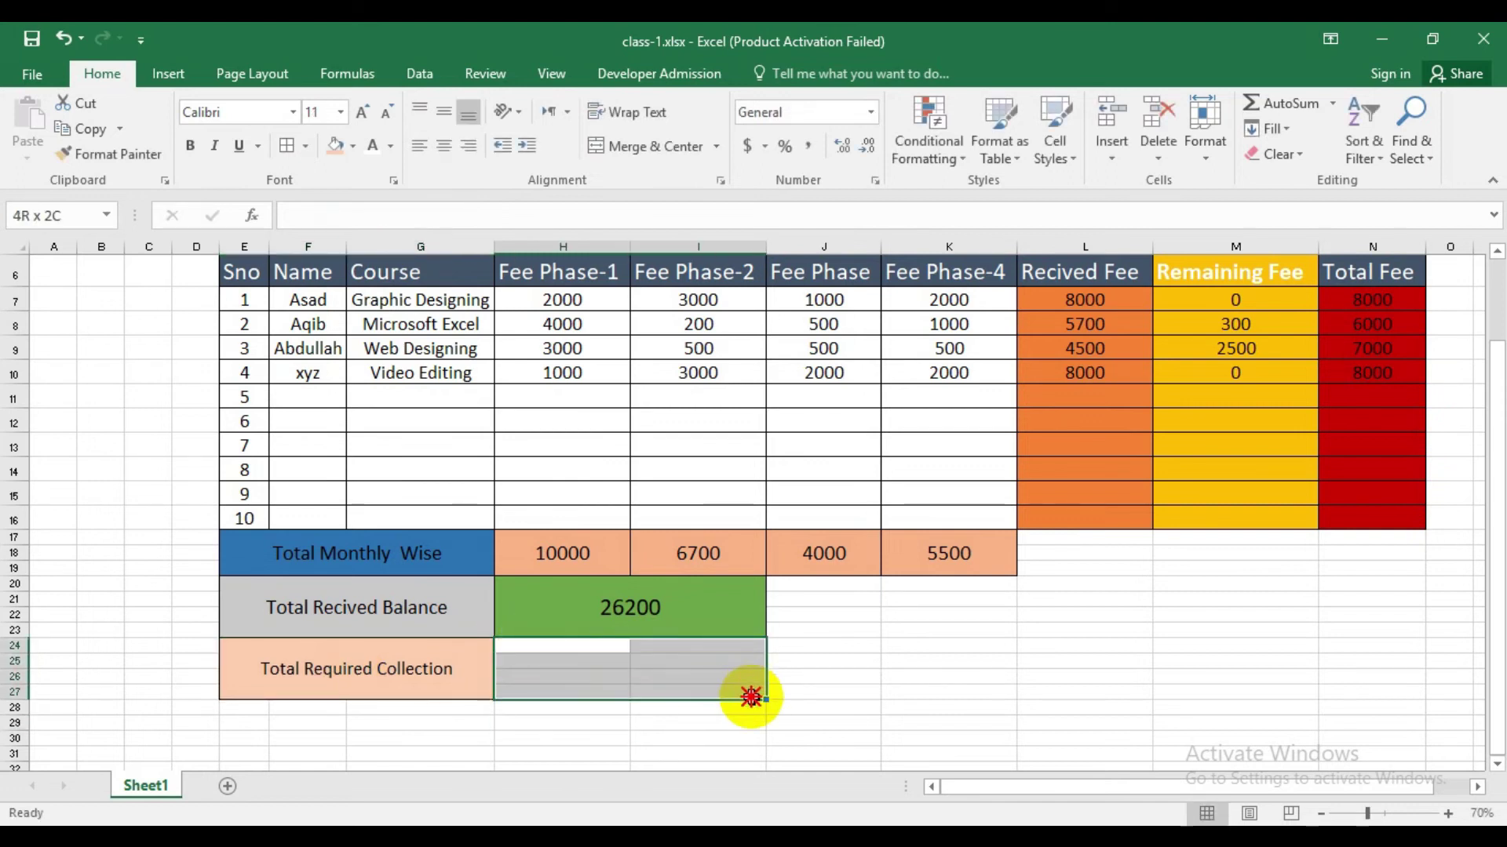
left_click(628, 146)
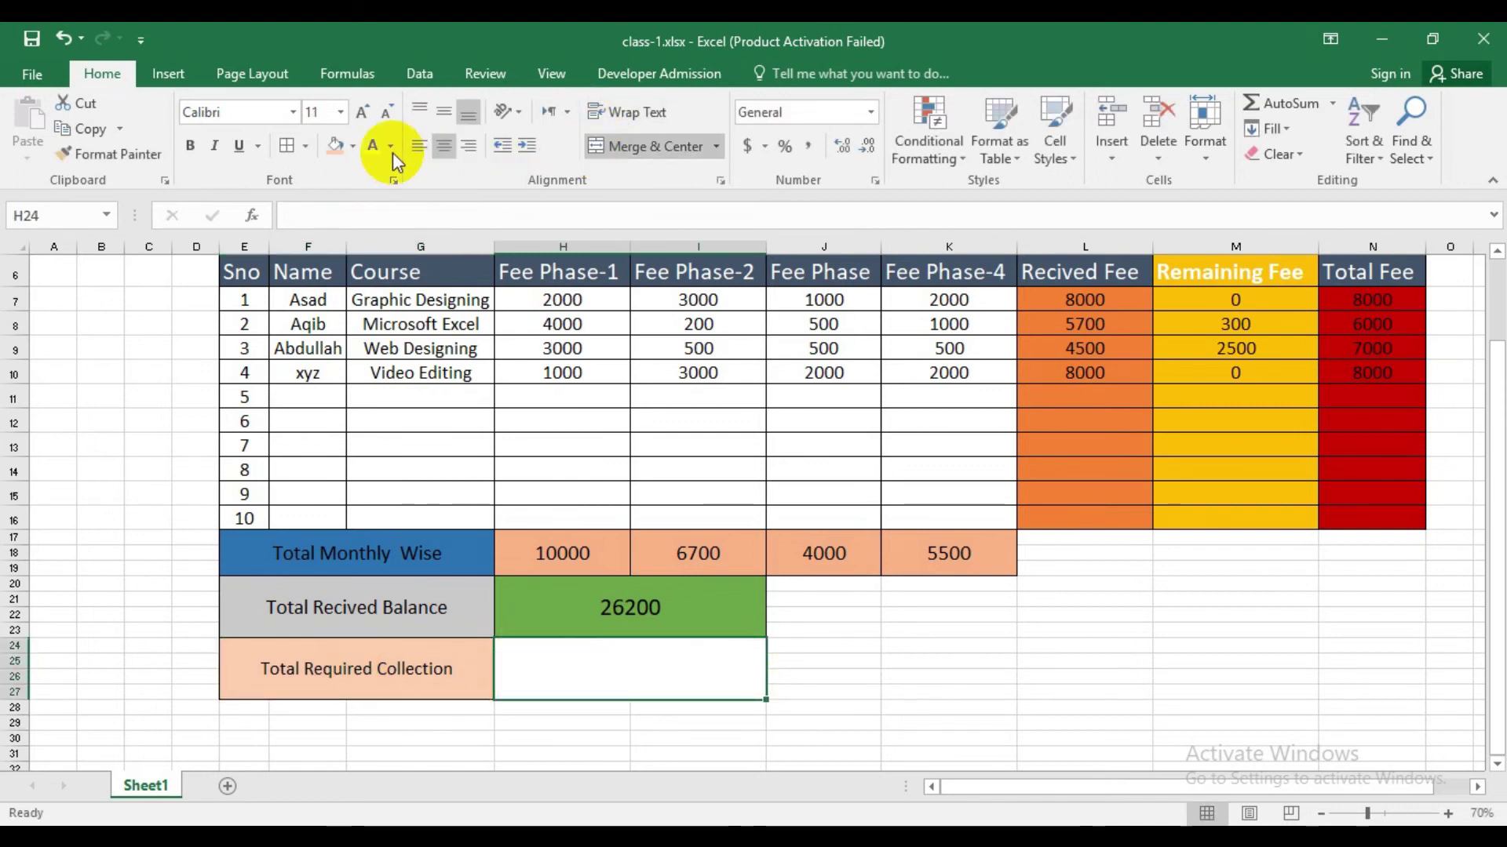
left_click(353, 145)
left_click(431, 214)
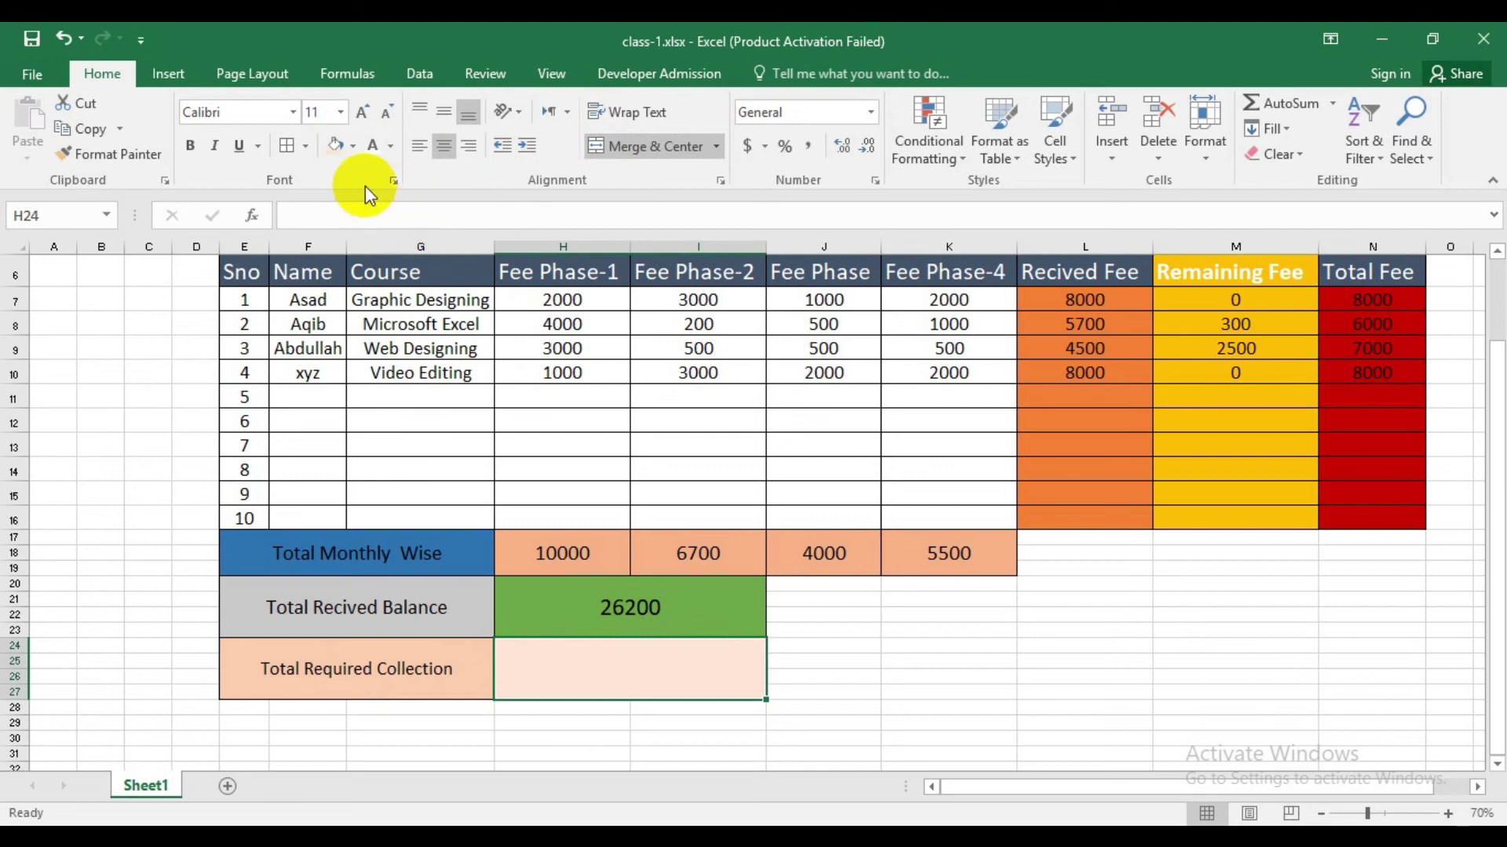
left_click(369, 120)
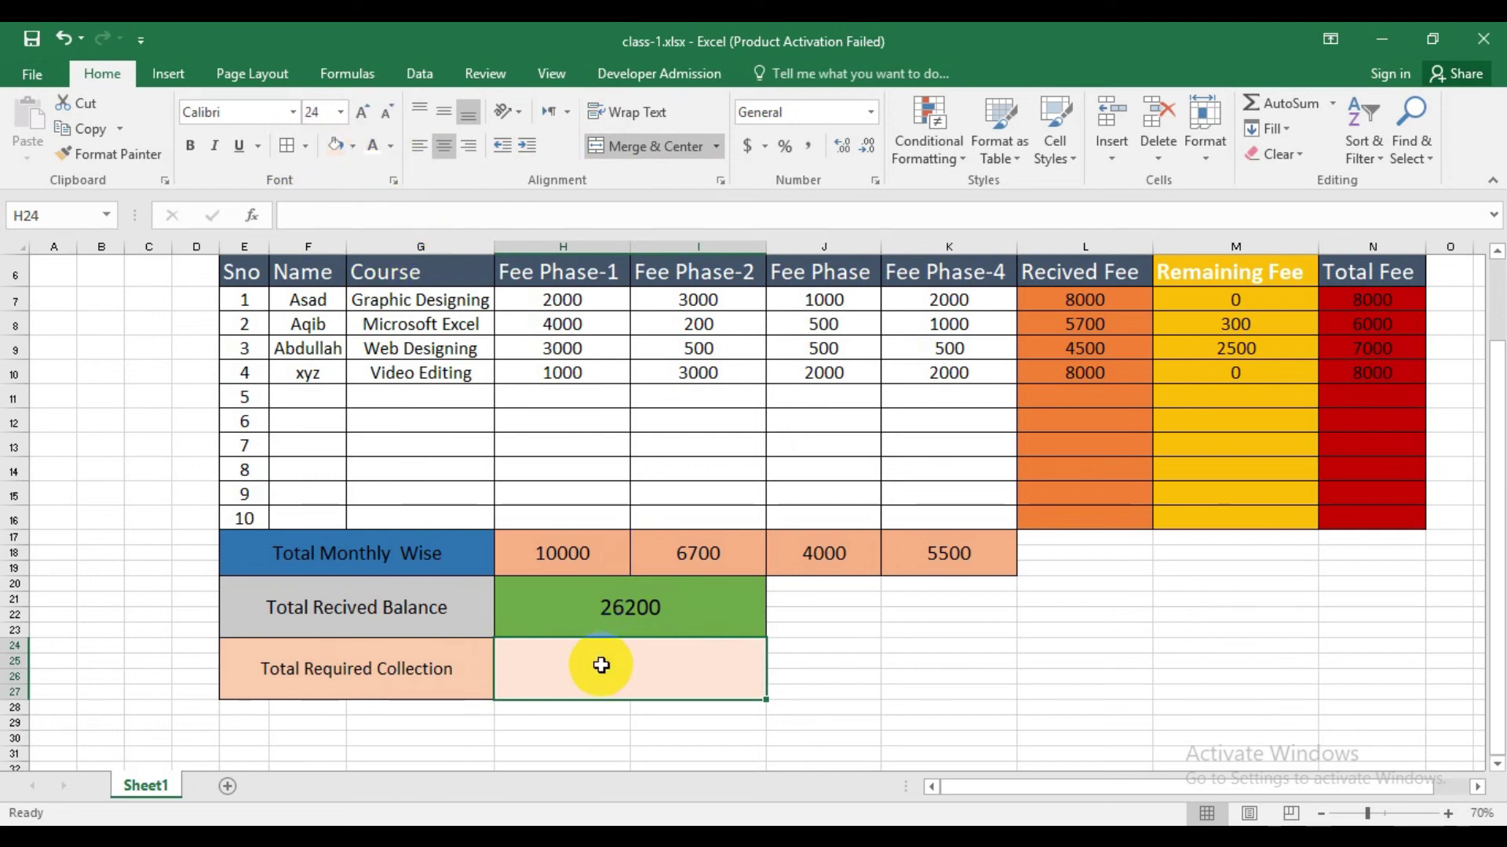
Enter the formula =SUM(N7:N16) in H24 to add up the Total Fee column.
type("=")
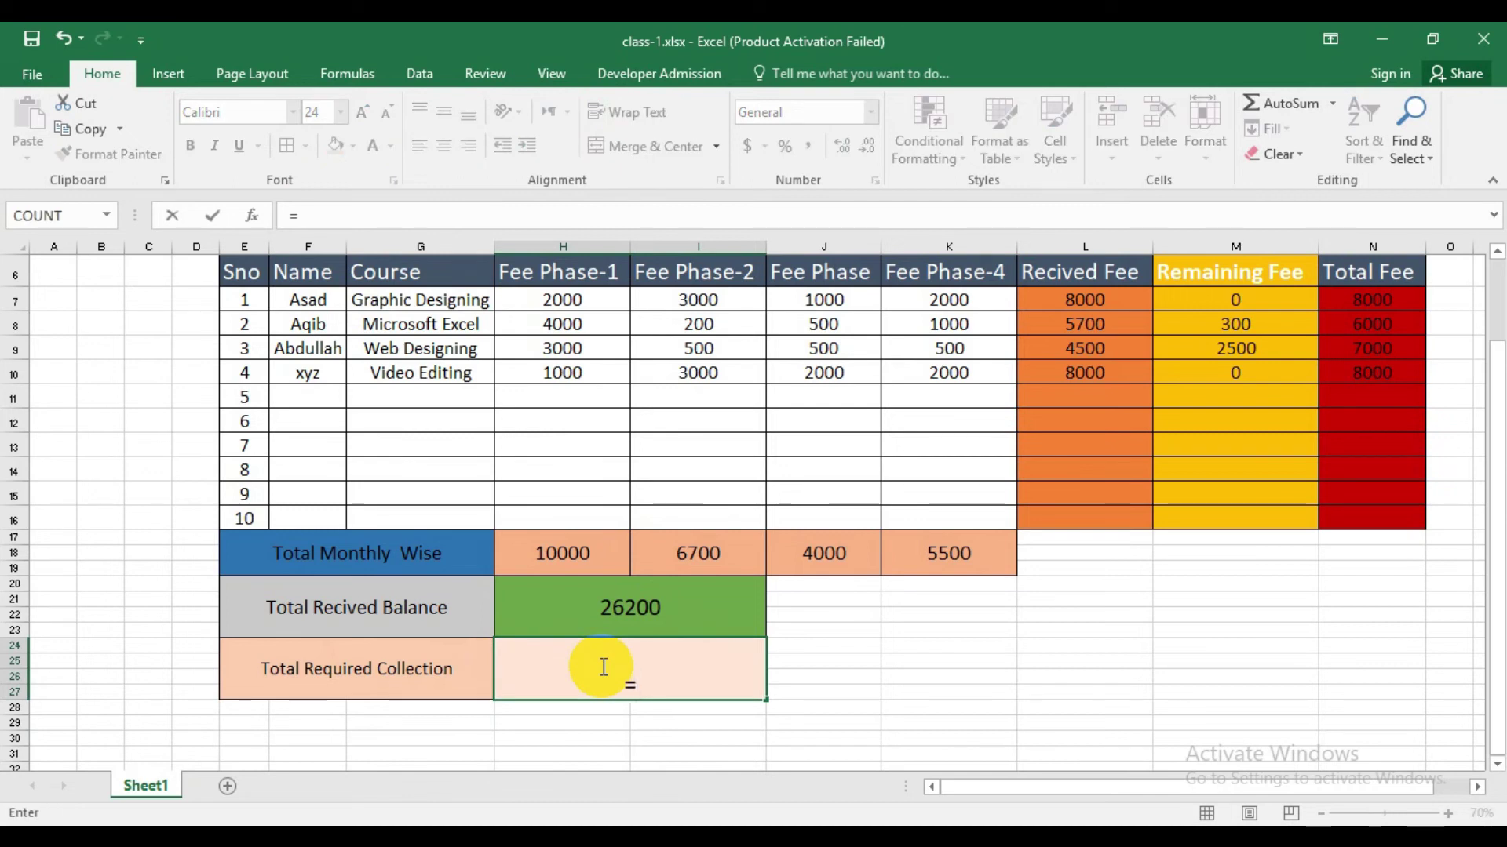
type("sum")
key("Tab")
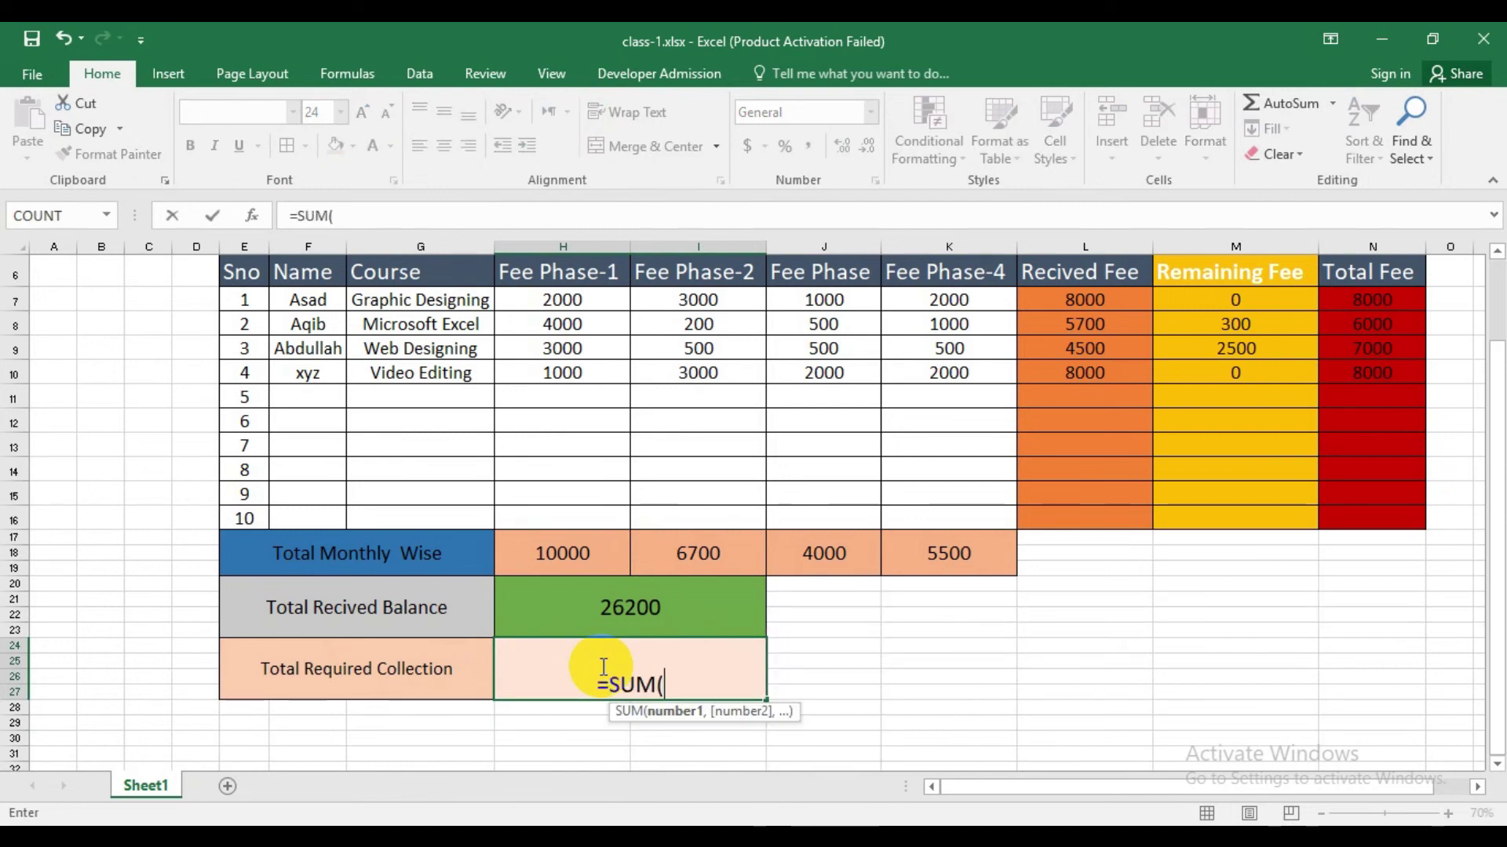
left_click_drag(1370, 296, 1390, 518)
type(")")
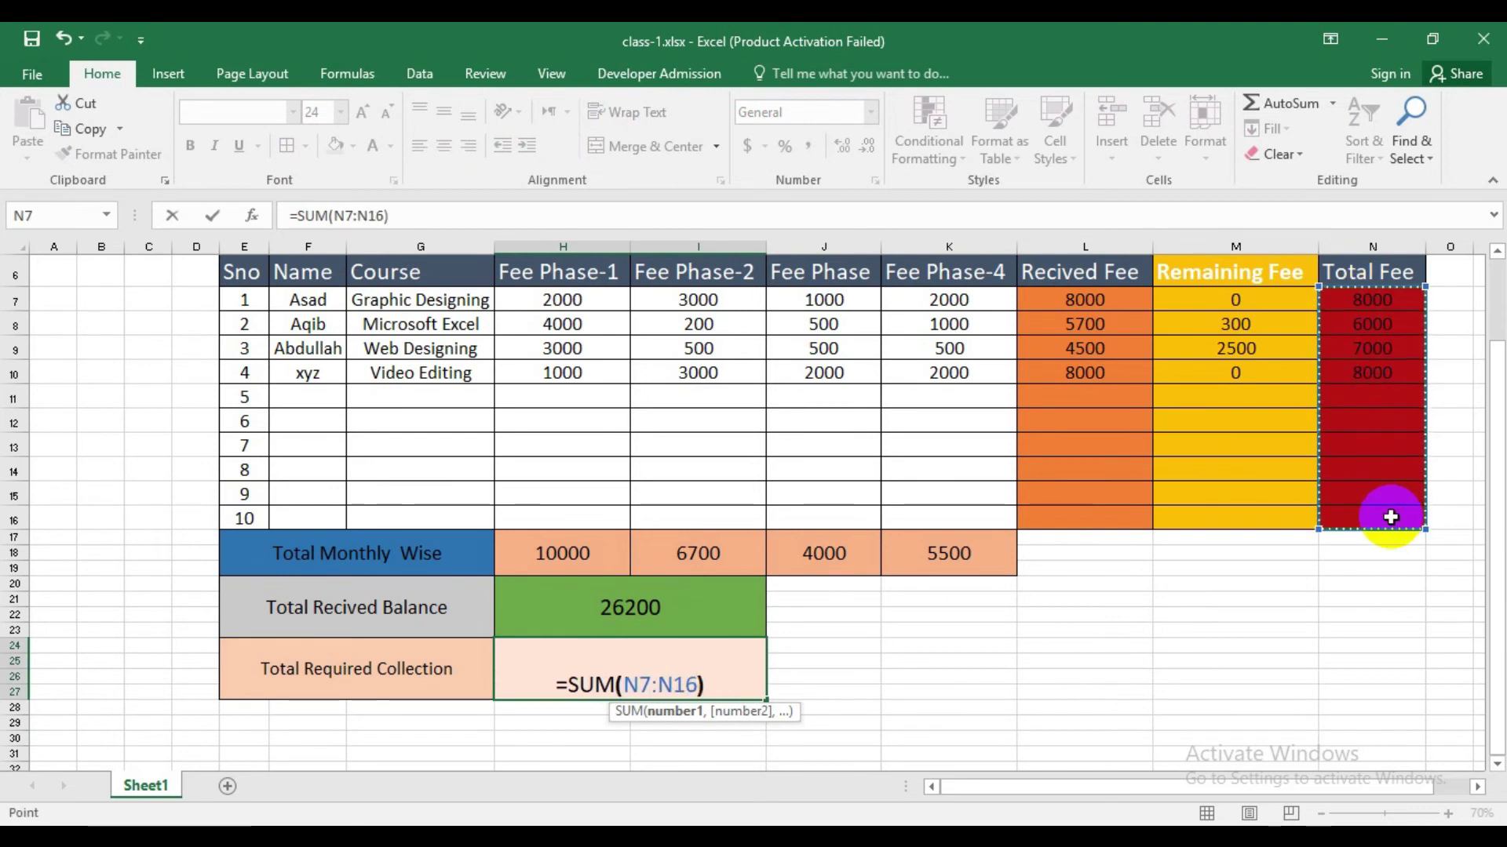
key("Return")
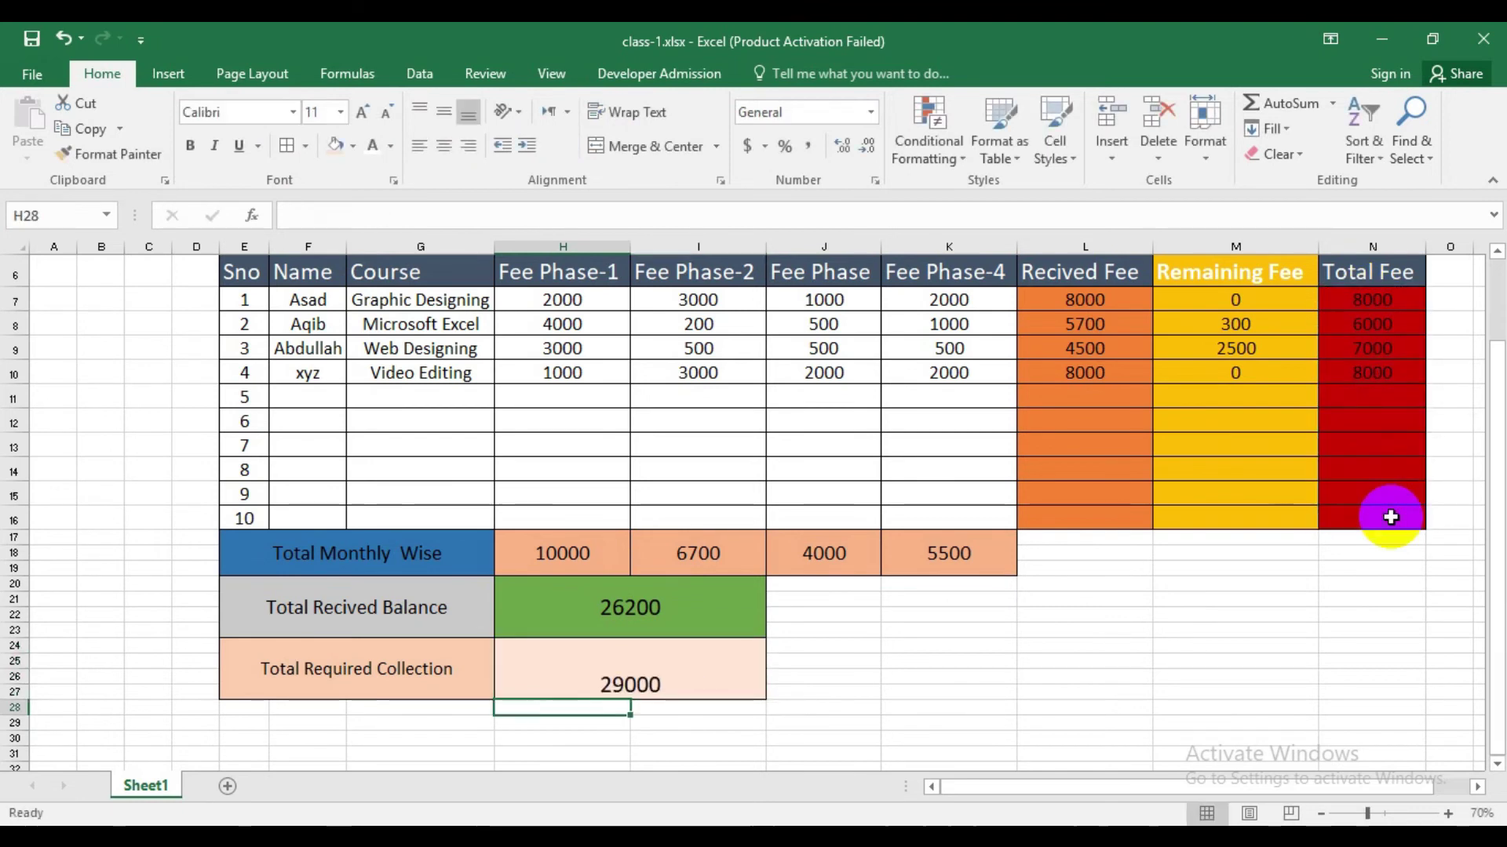
Middle-align the required collection total in H24 vertically.
left_click(659, 691)
left_click(445, 112)
left_click(628, 608)
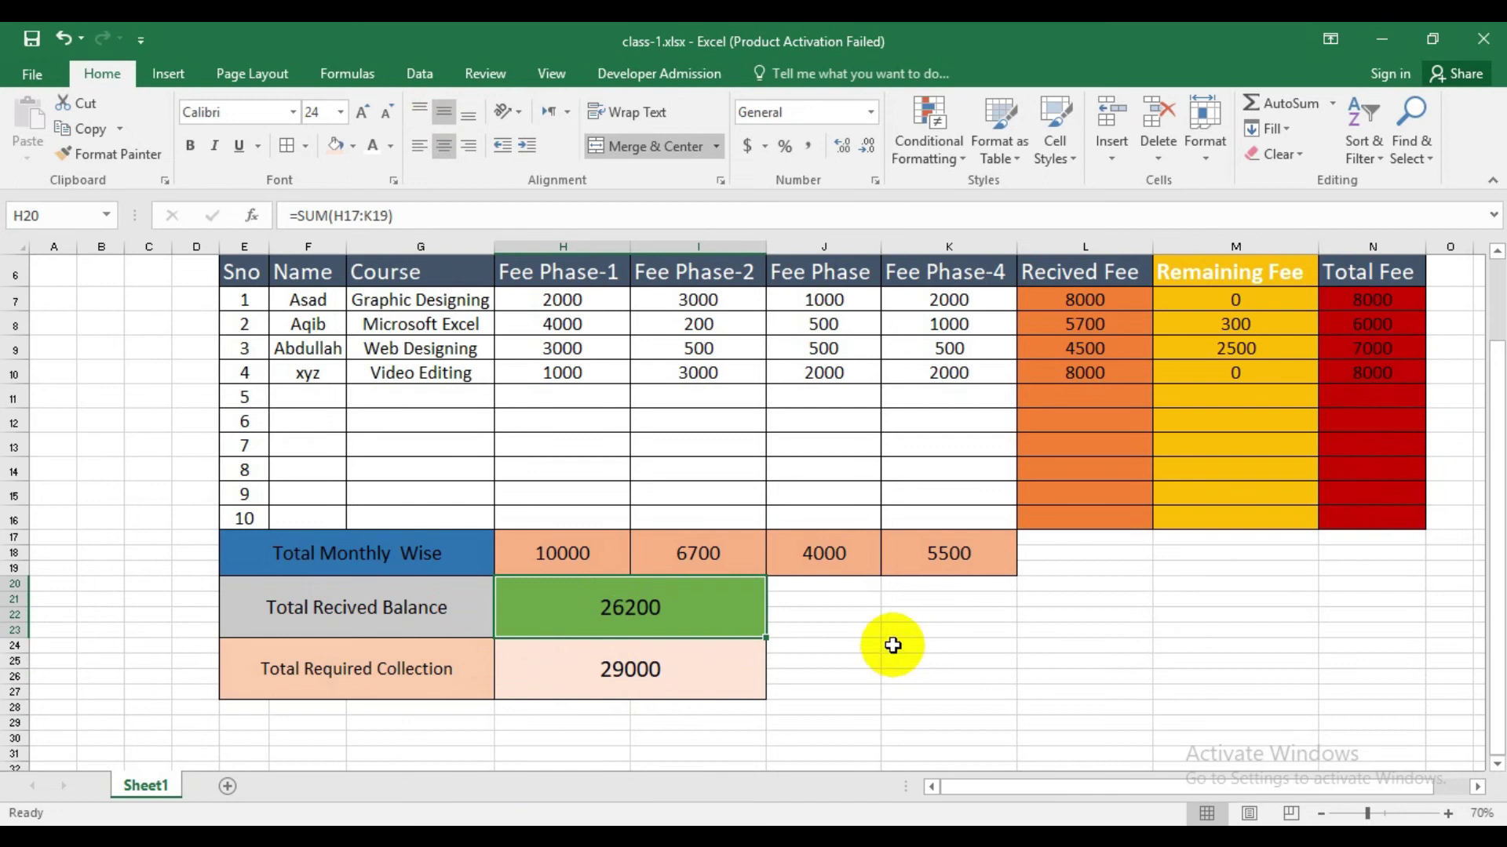
Merge, center and middle-align J20:K27 beside the two totals, with font size 22 and a blue fill.
scroll(459, 720, "down", 1)
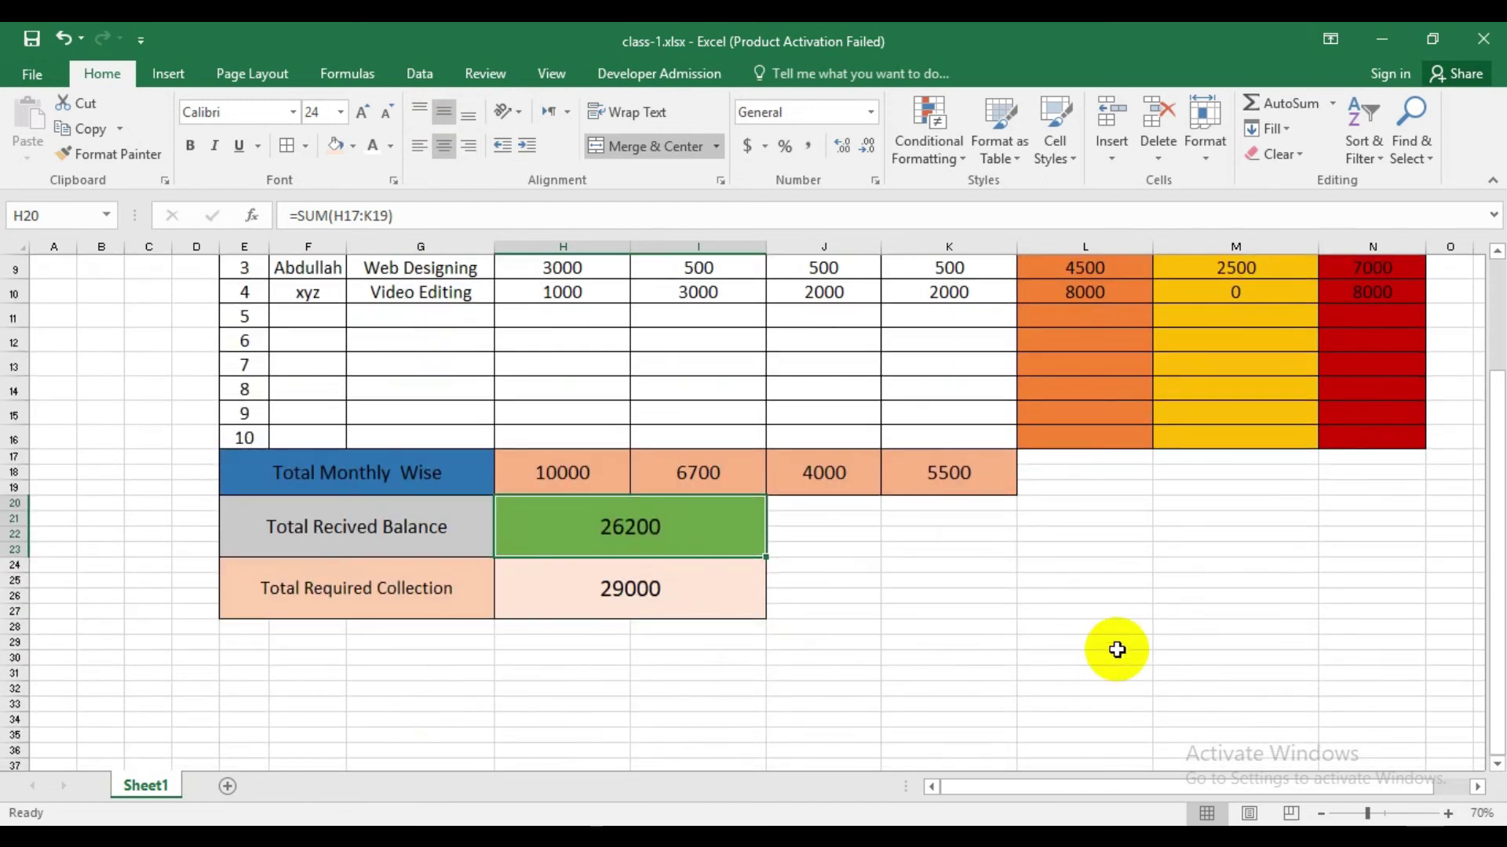
scroll(965, 651, "up", 1)
left_click_drag(789, 587, 974, 691)
left_click(667, 146)
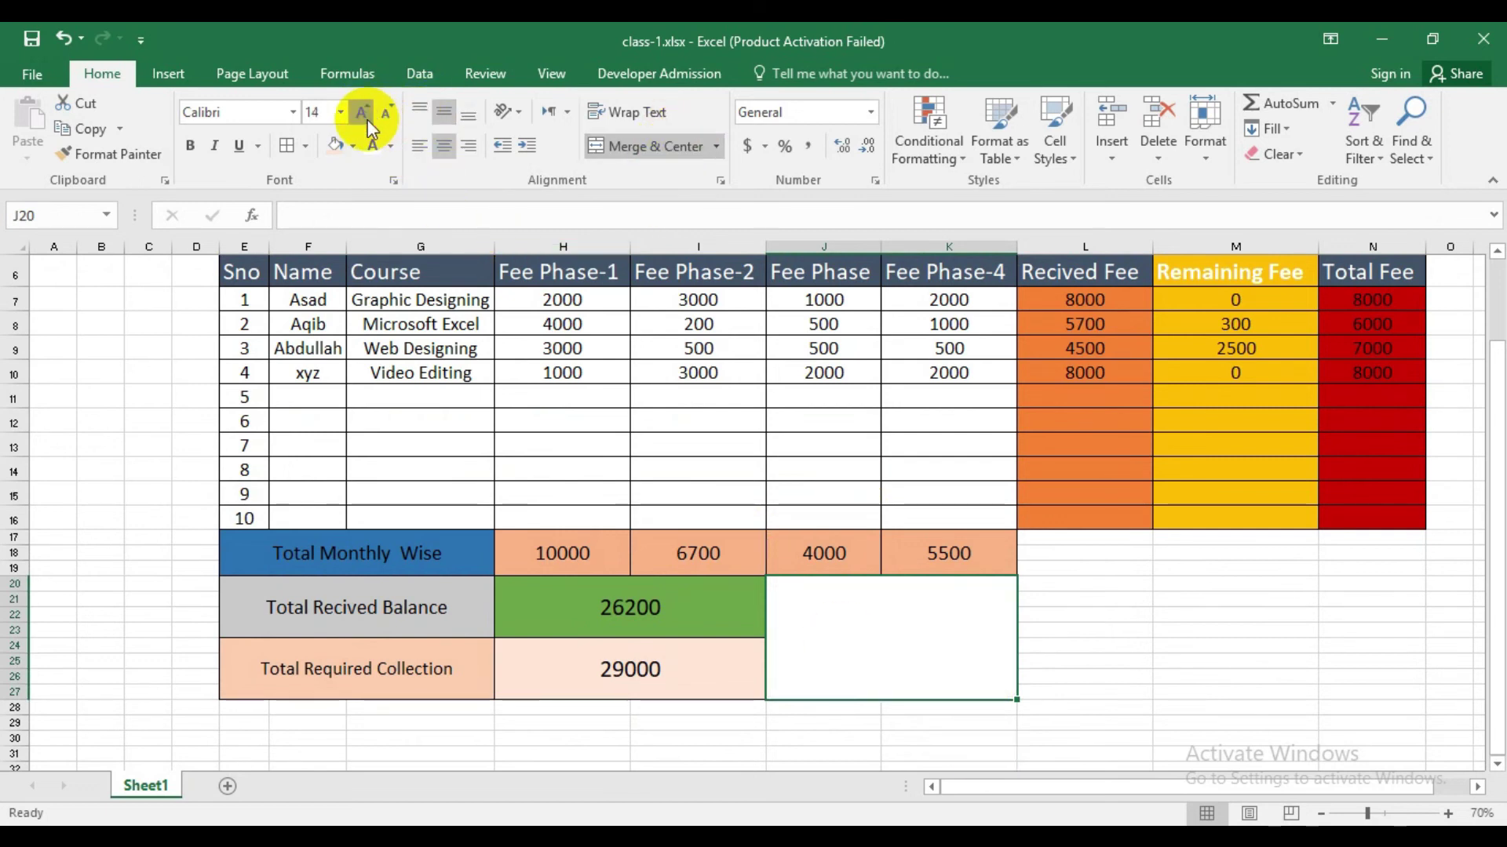
left_click(353, 146)
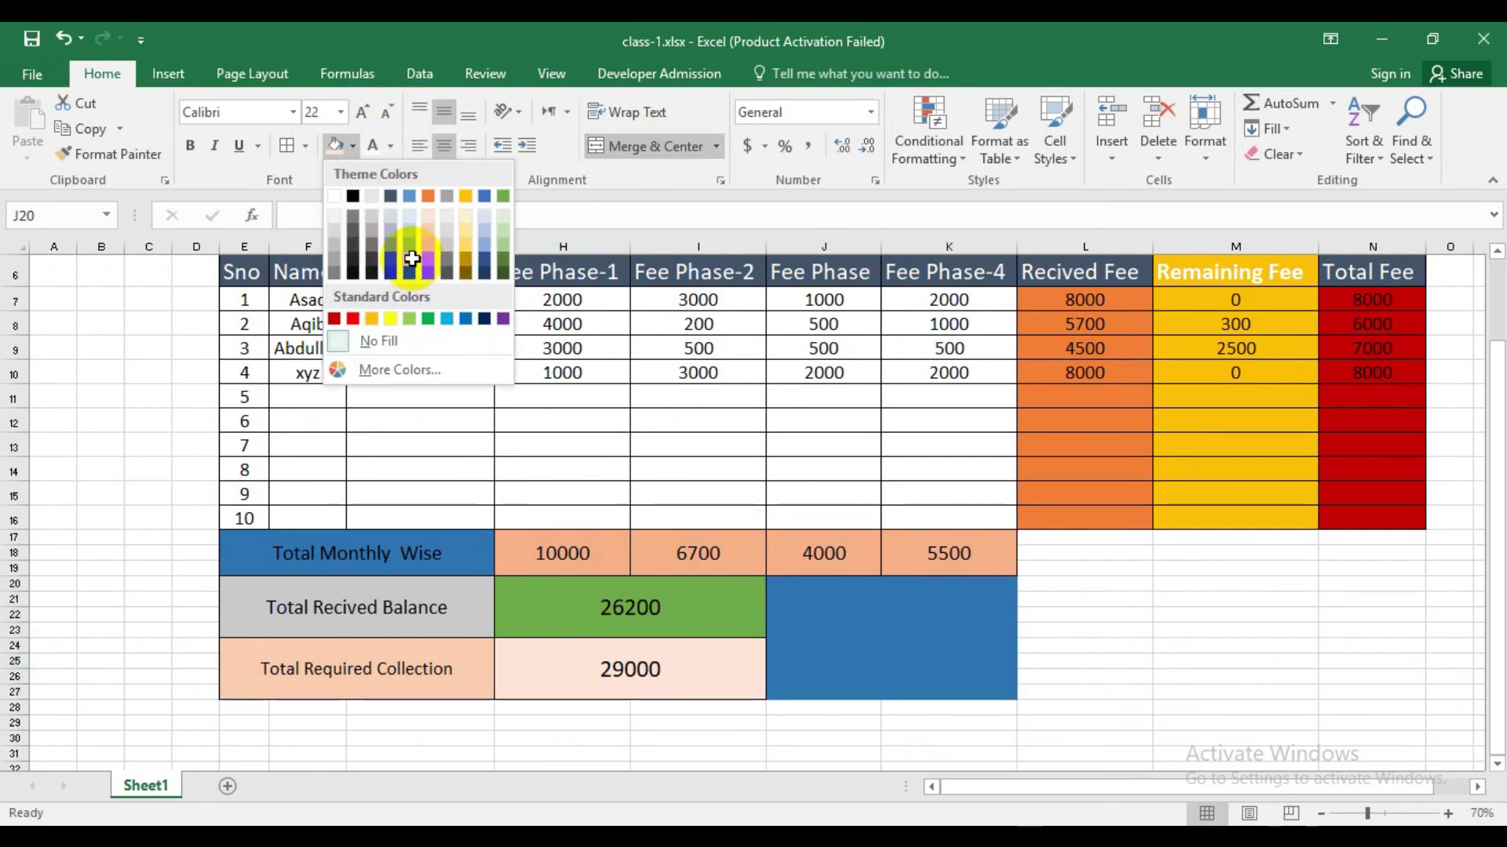
left_click(408, 236)
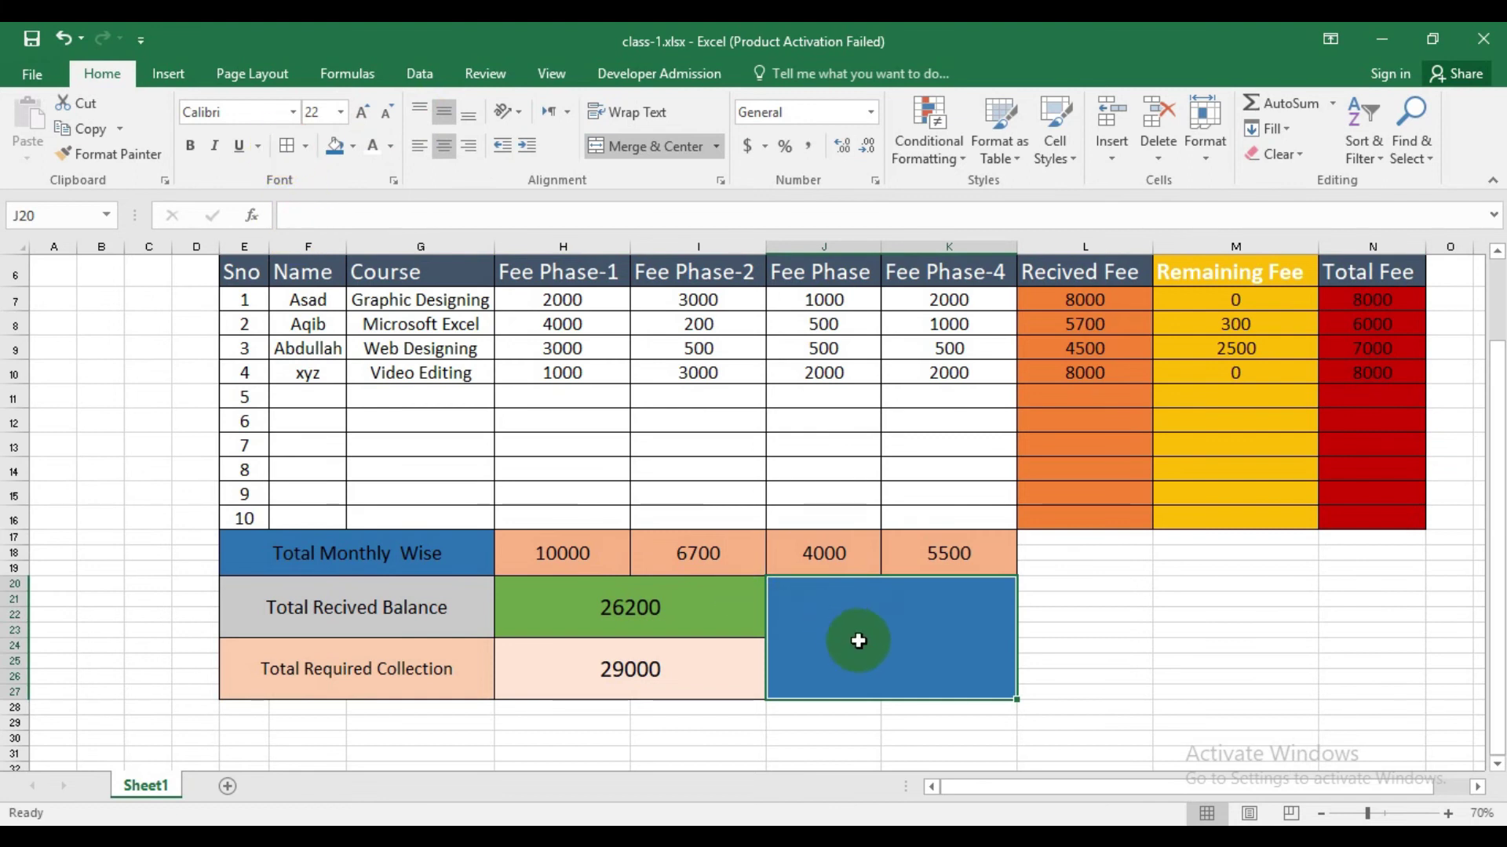
Enter the label "Total Remaining Fee" in the blue merged cell J20.
type("Total Rema")
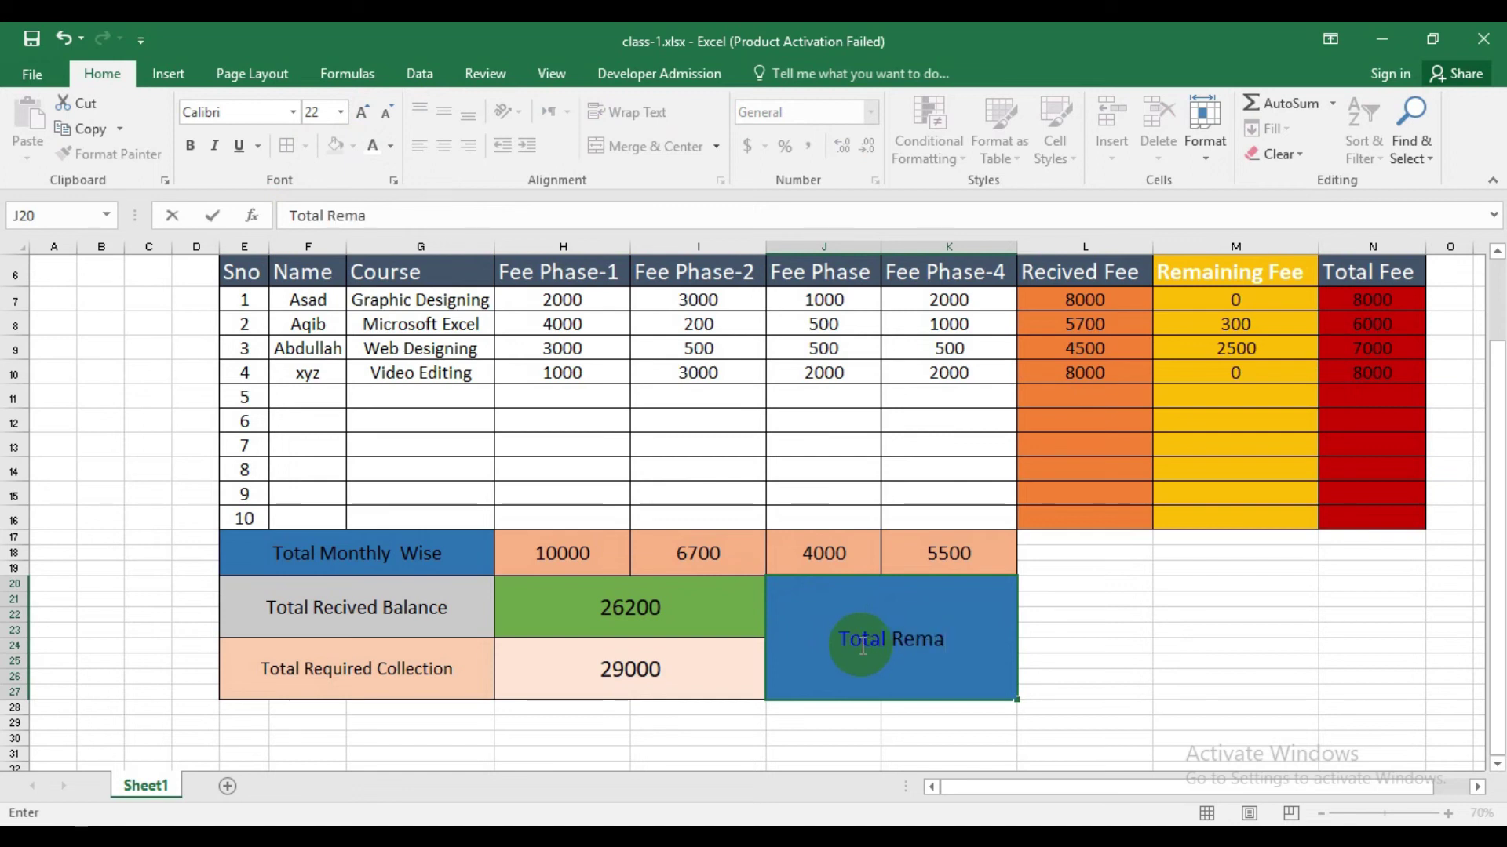
type("ining Fee")
left_click(1157, 628)
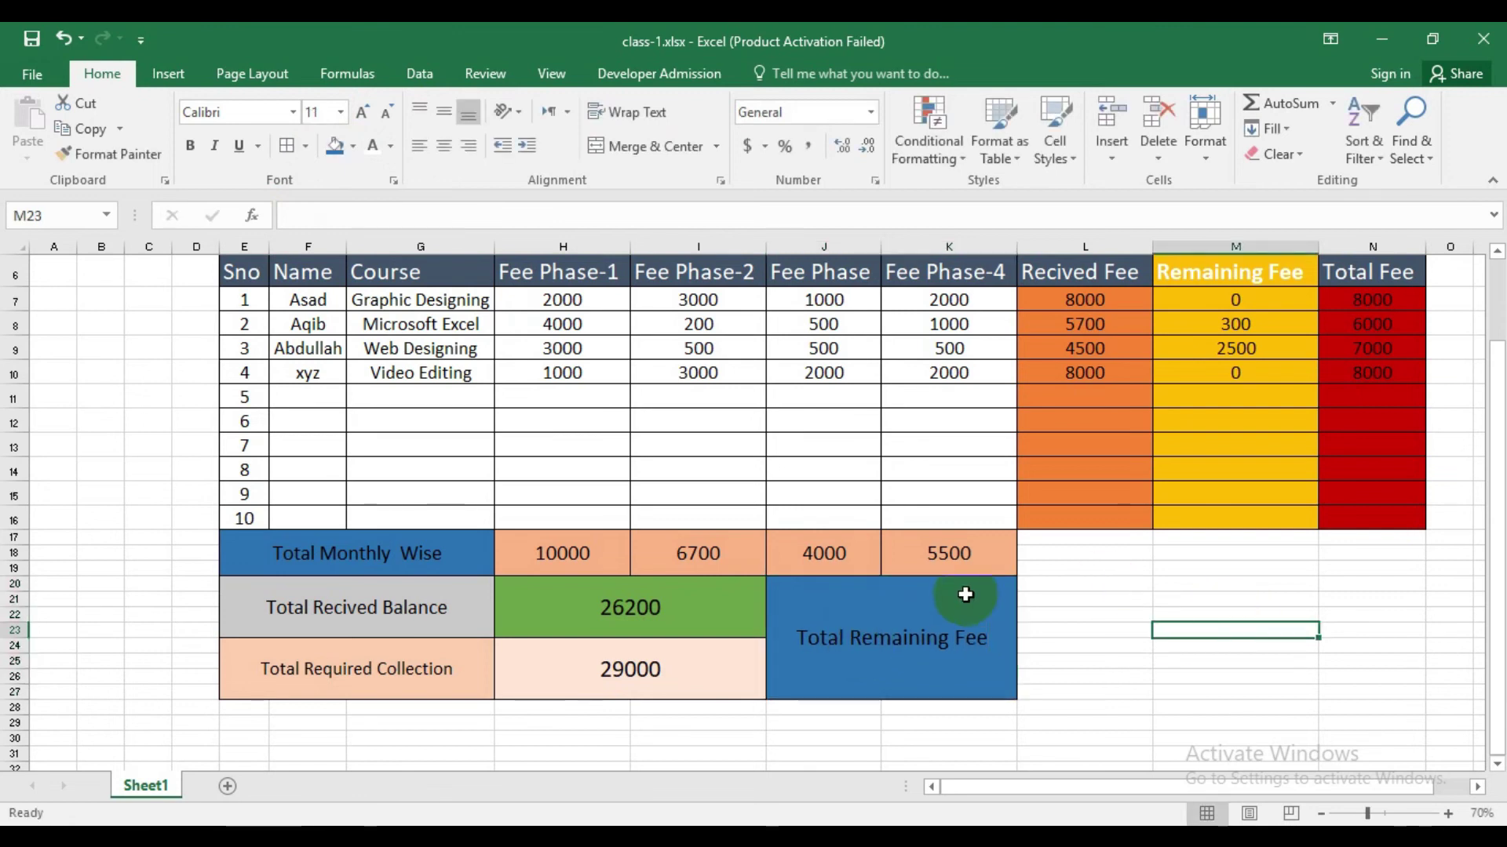
Merge and center L20:N27 beside "Total Remaining Fee", with a dark brown fill and font size 26.
left_click_drag(1026, 578, 1407, 695)
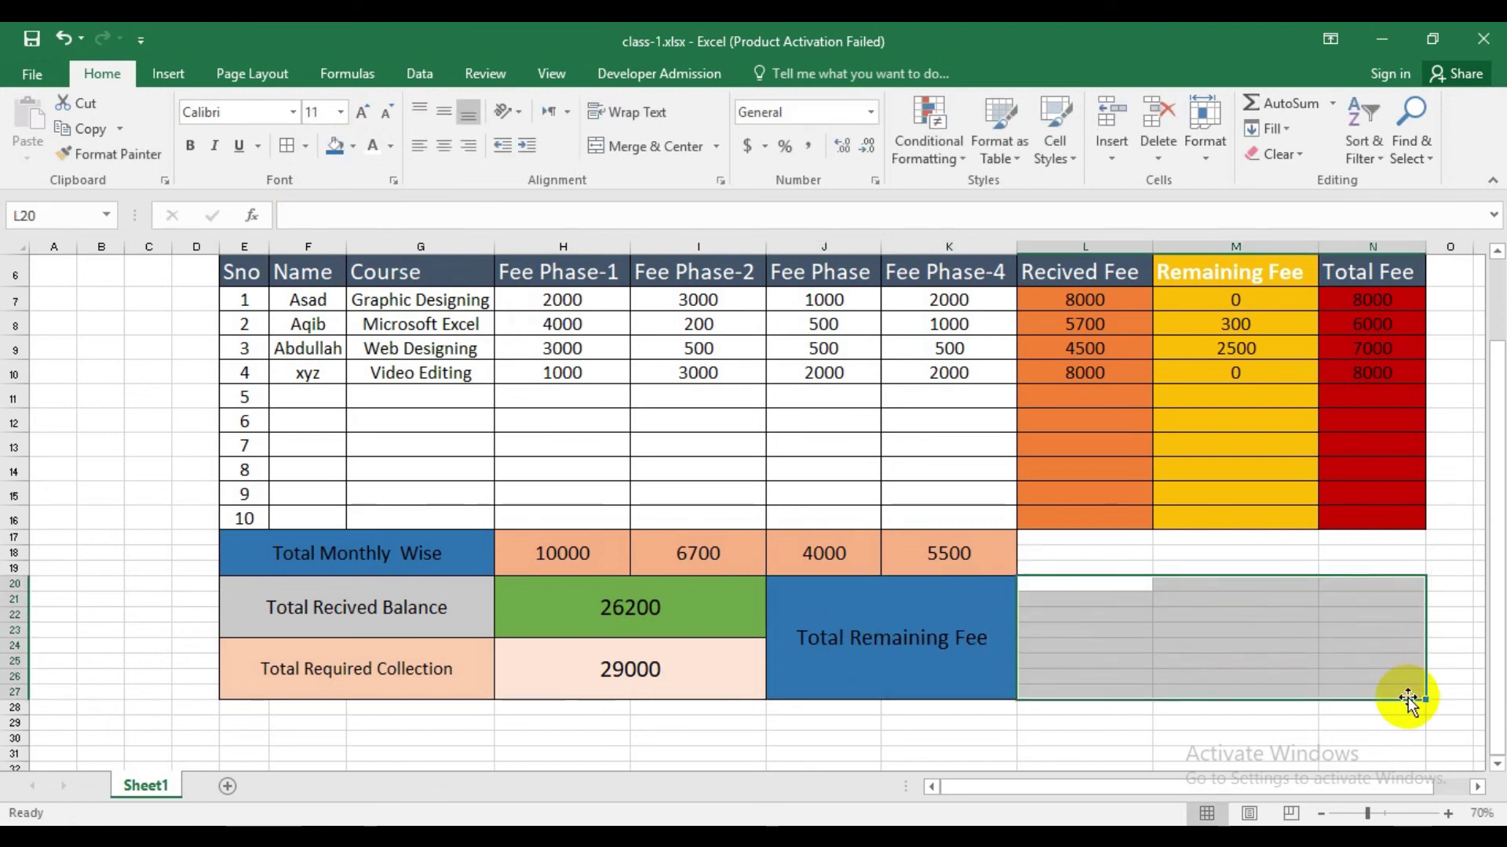
left_click(643, 148)
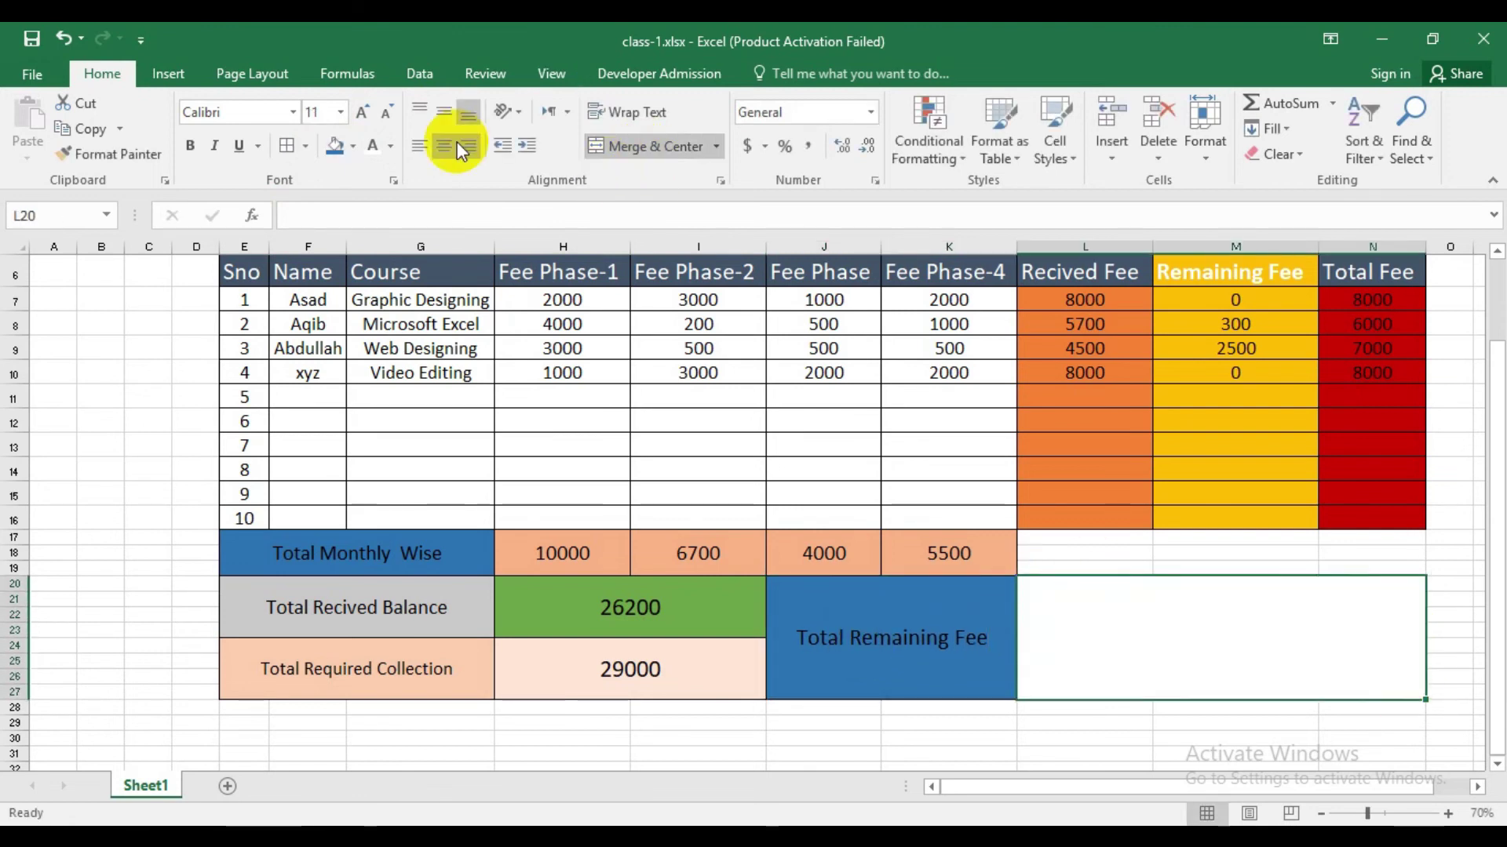
left_click(355, 147)
left_click(437, 253)
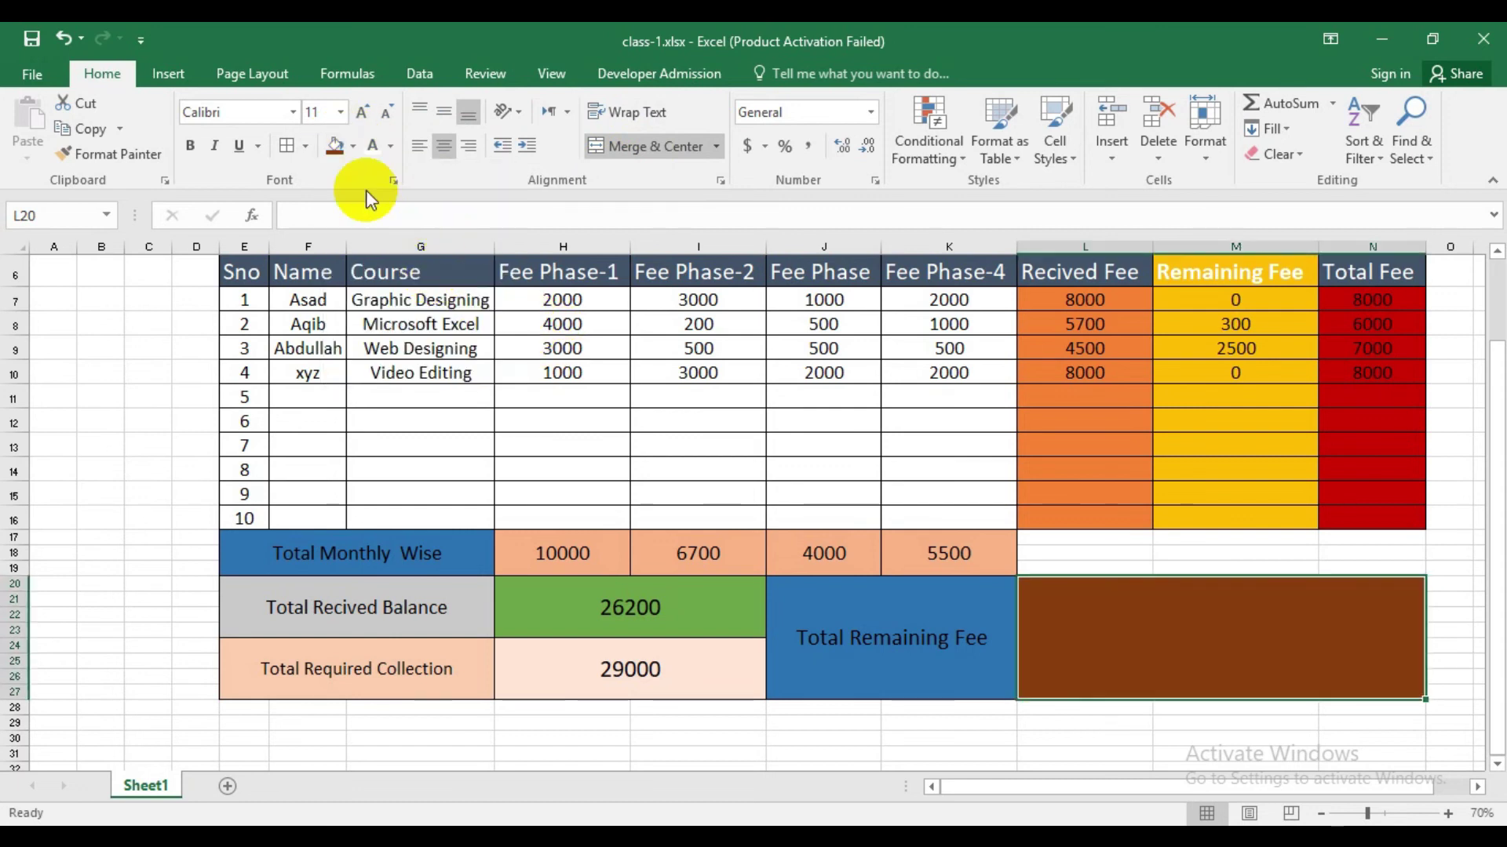
left_click(361, 114)
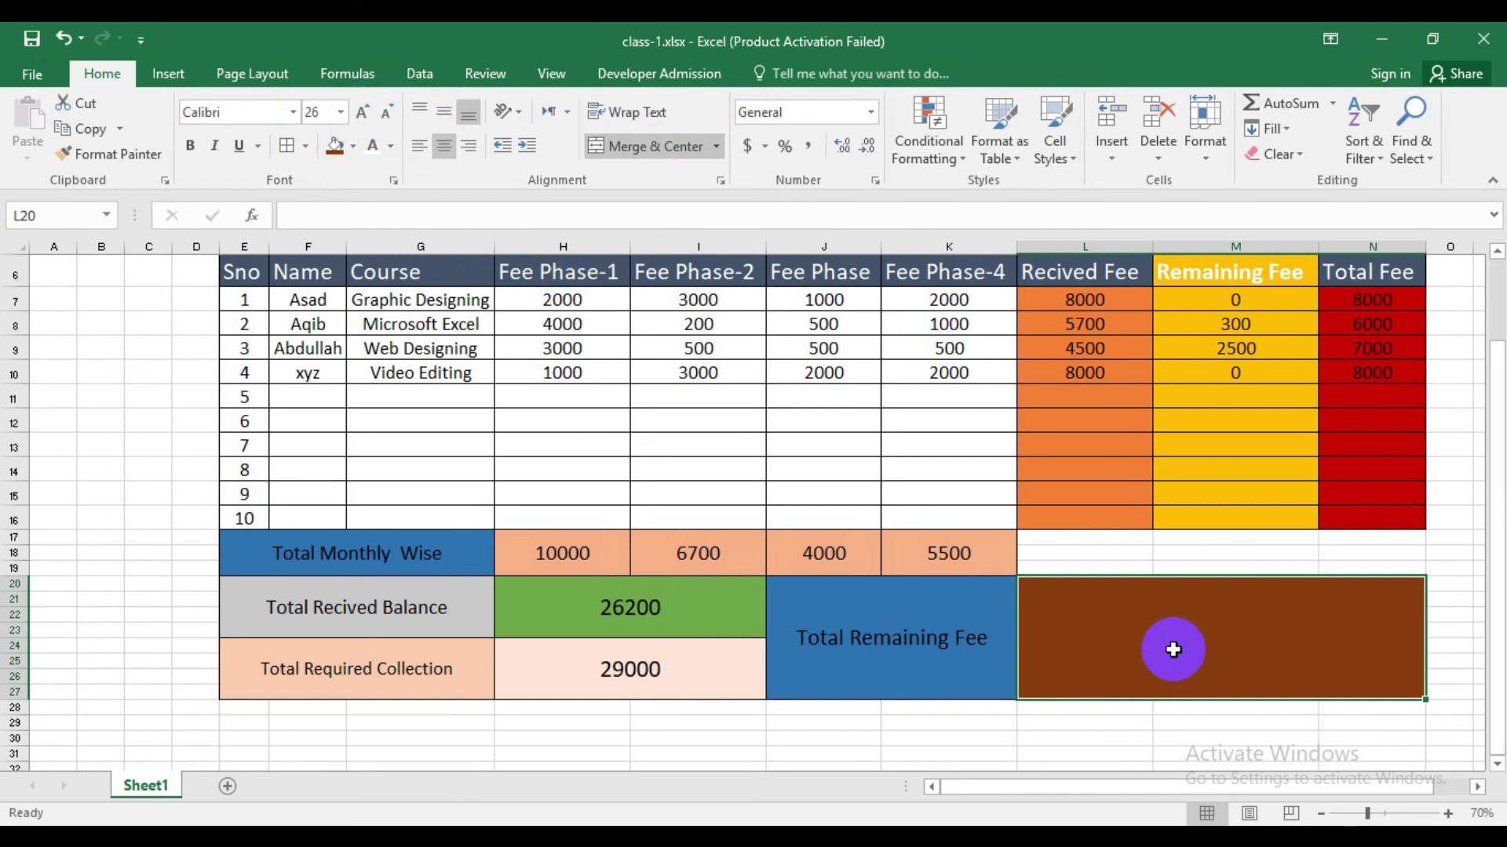
Enter a SUM formula over the Remaining Fee range M7:M16 in the brown merged cell L20.
type("=")
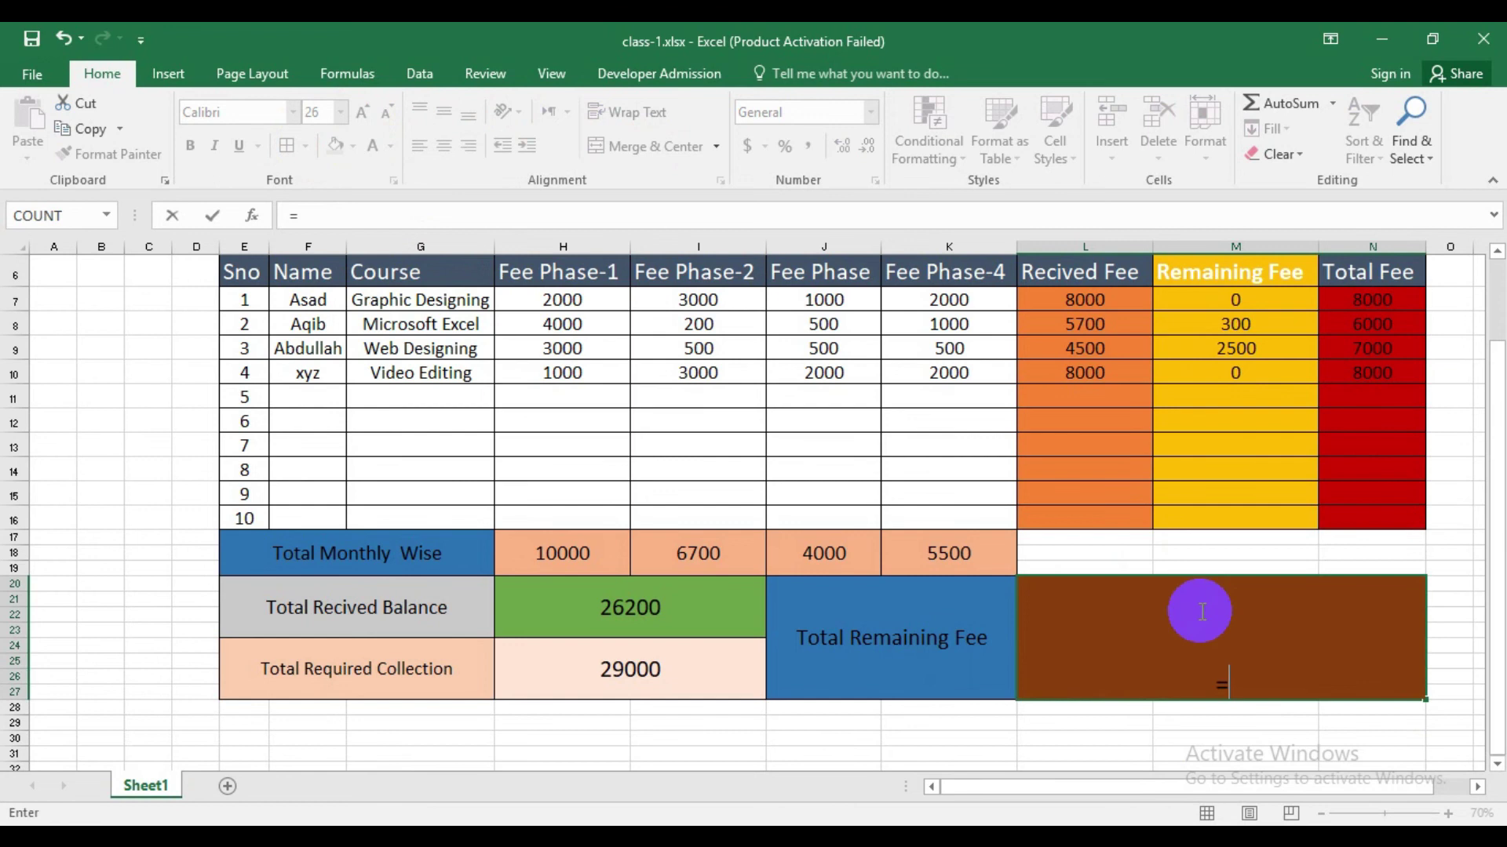
type("sum")
key("Tab")
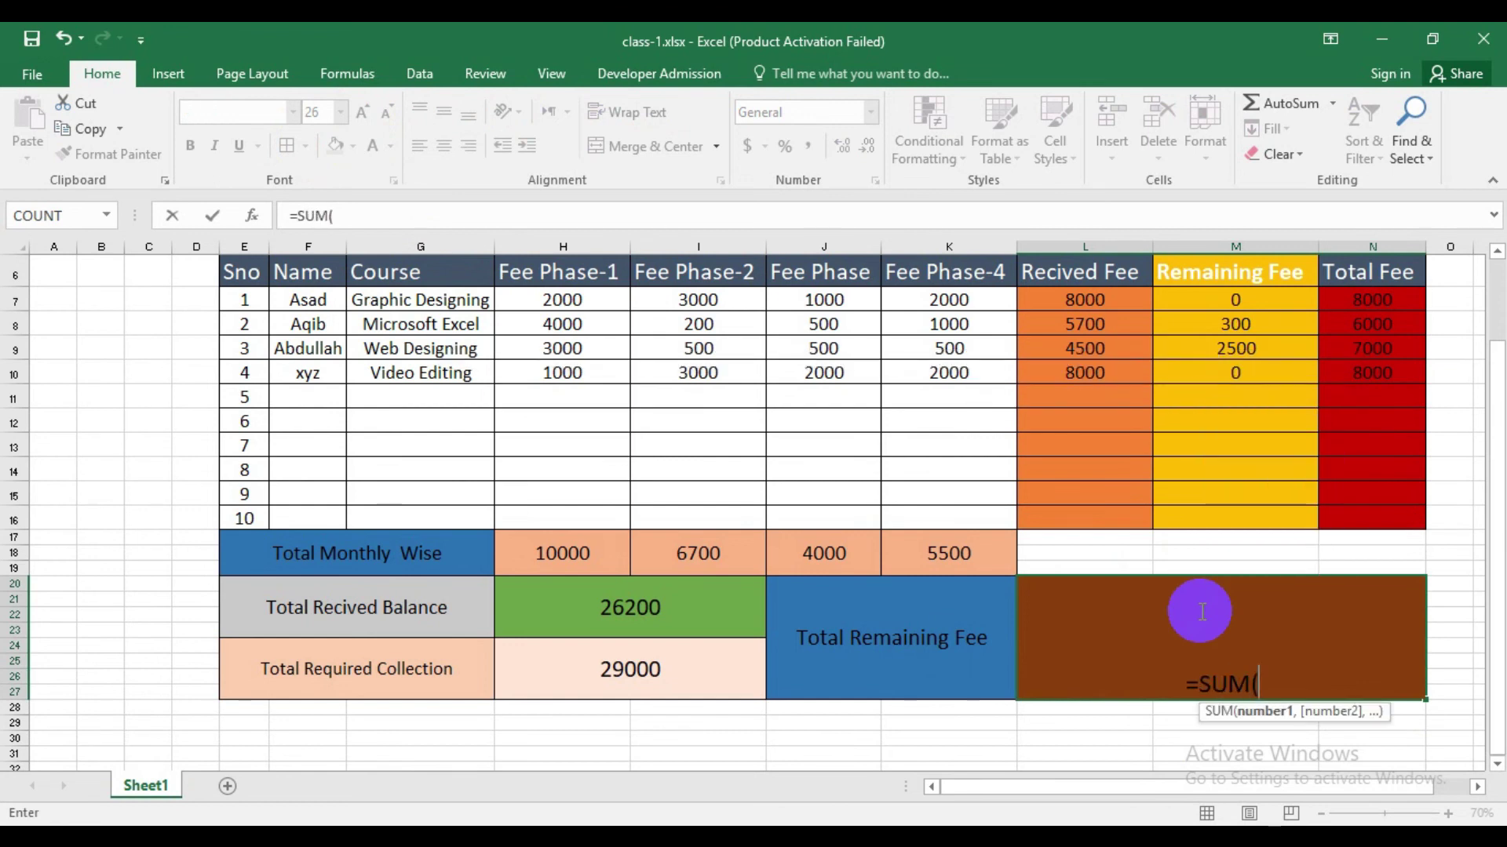
left_click_drag(1232, 300, 1239, 514)
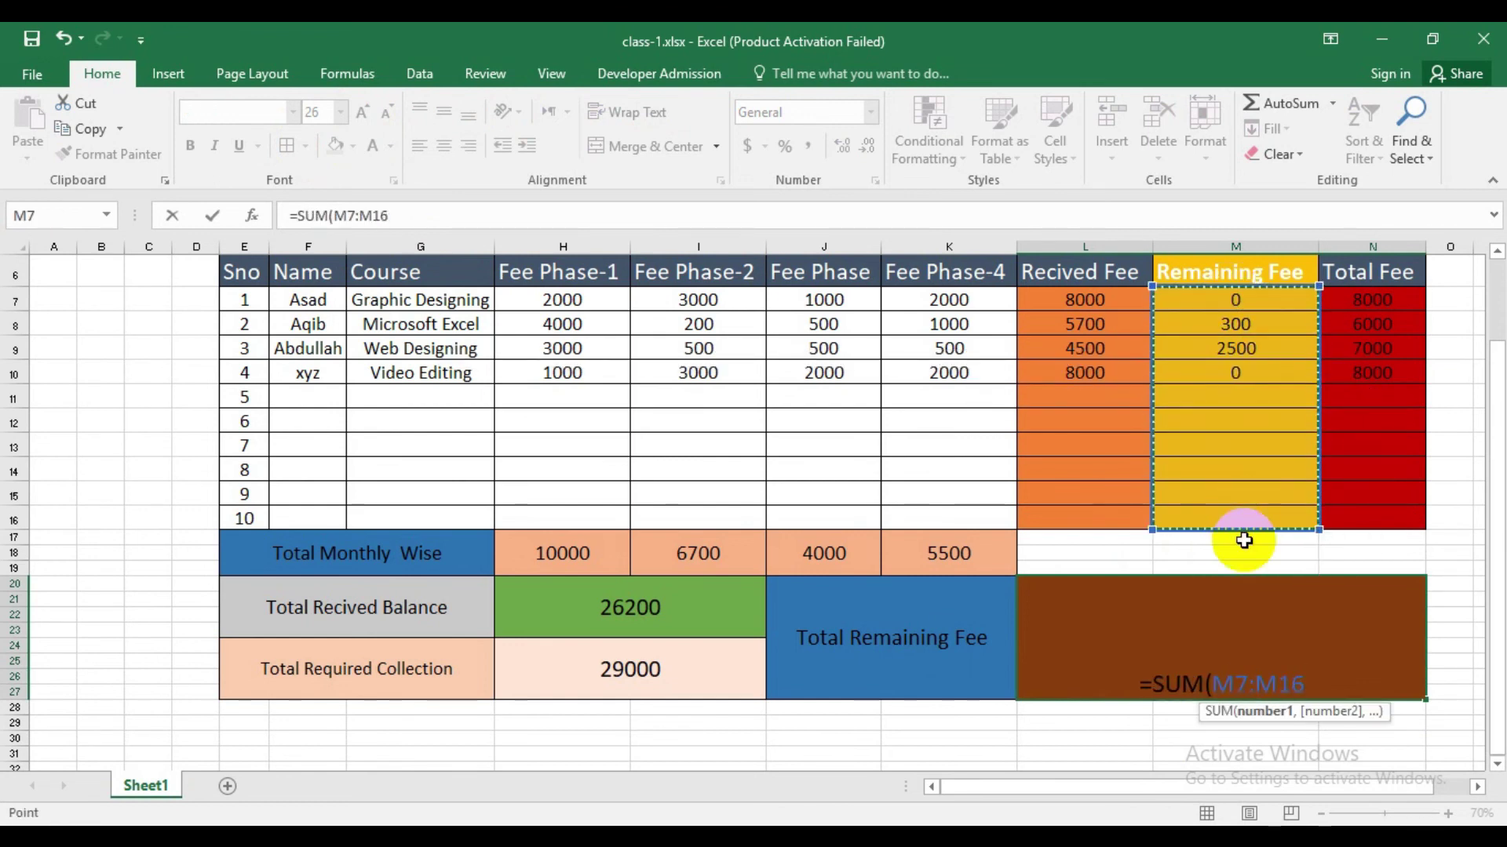
type(")")
key("Return")
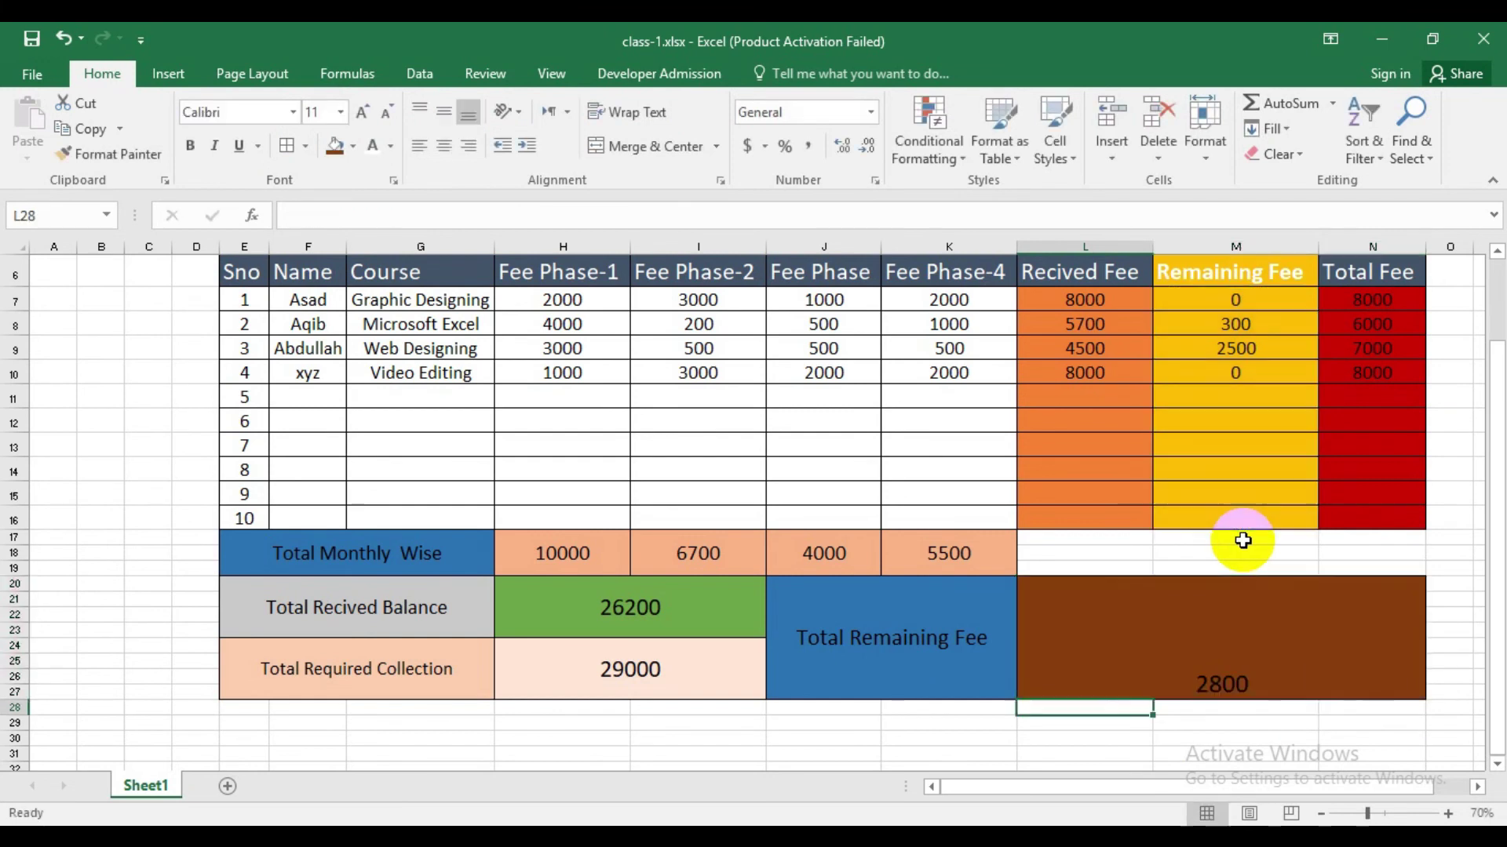
Middle-align the remaining fee total in L20 and set its font size to 48.
left_click(1180, 673)
left_click(443, 112)
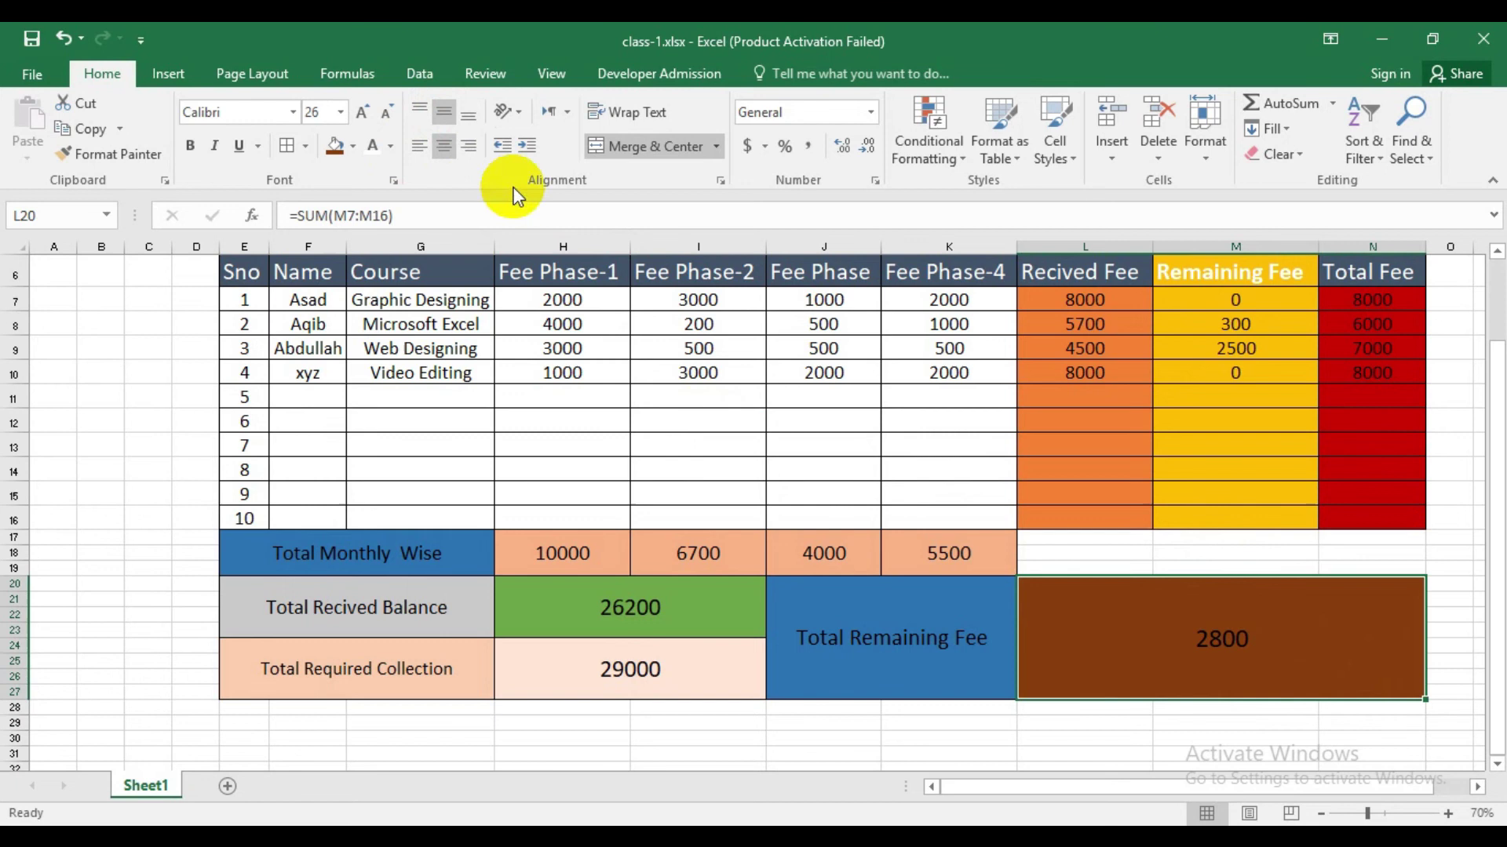
left_click(364, 114)
left_click(365, 114)
left_click(365, 114)
left_click(365, 115)
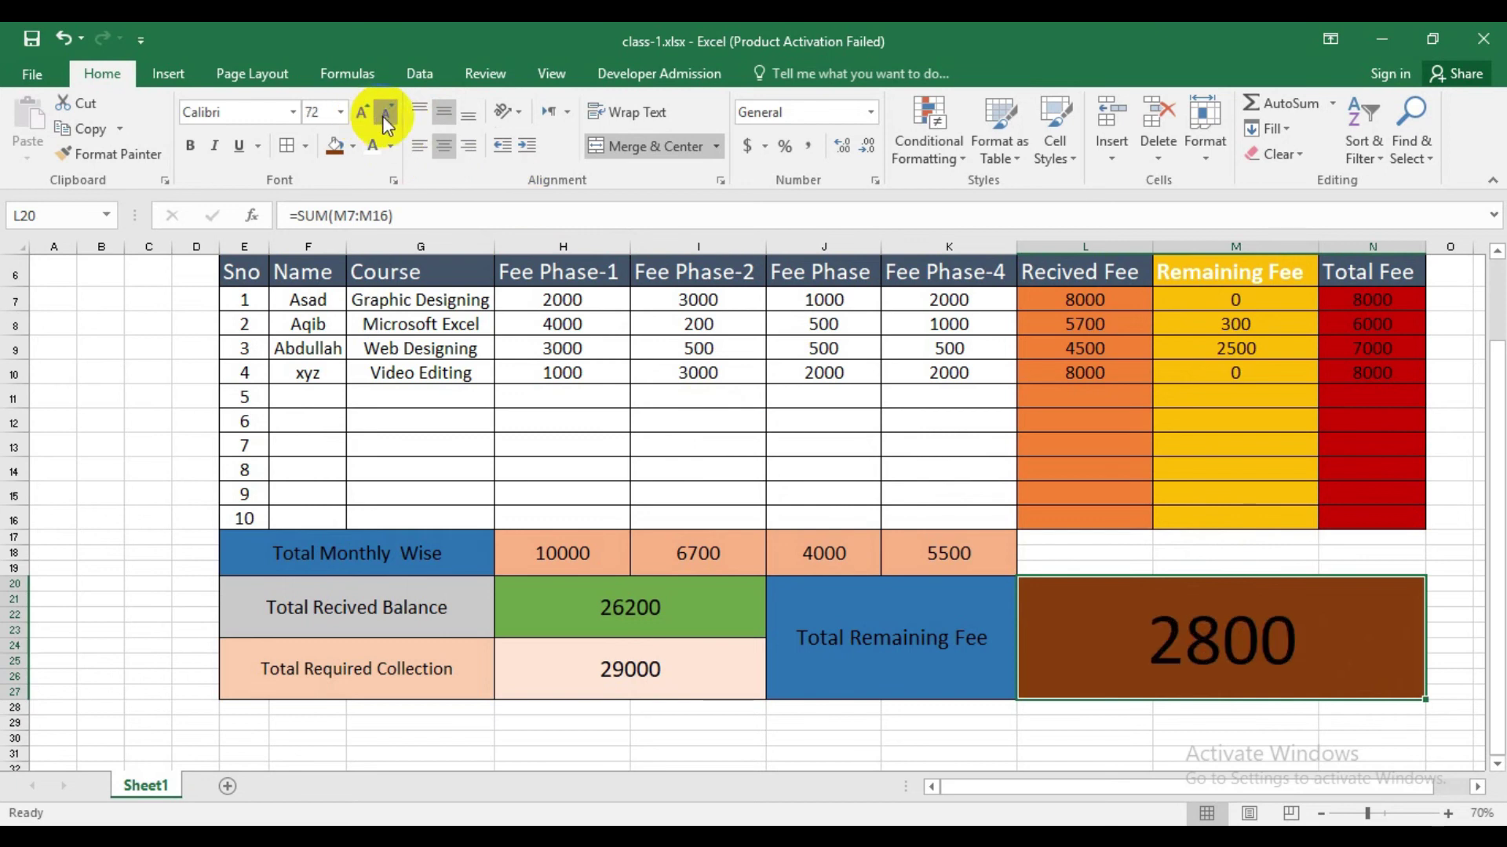
left_click(385, 112)
Set the font size of the required collection total in H24 to 28.
left_click(590, 605)
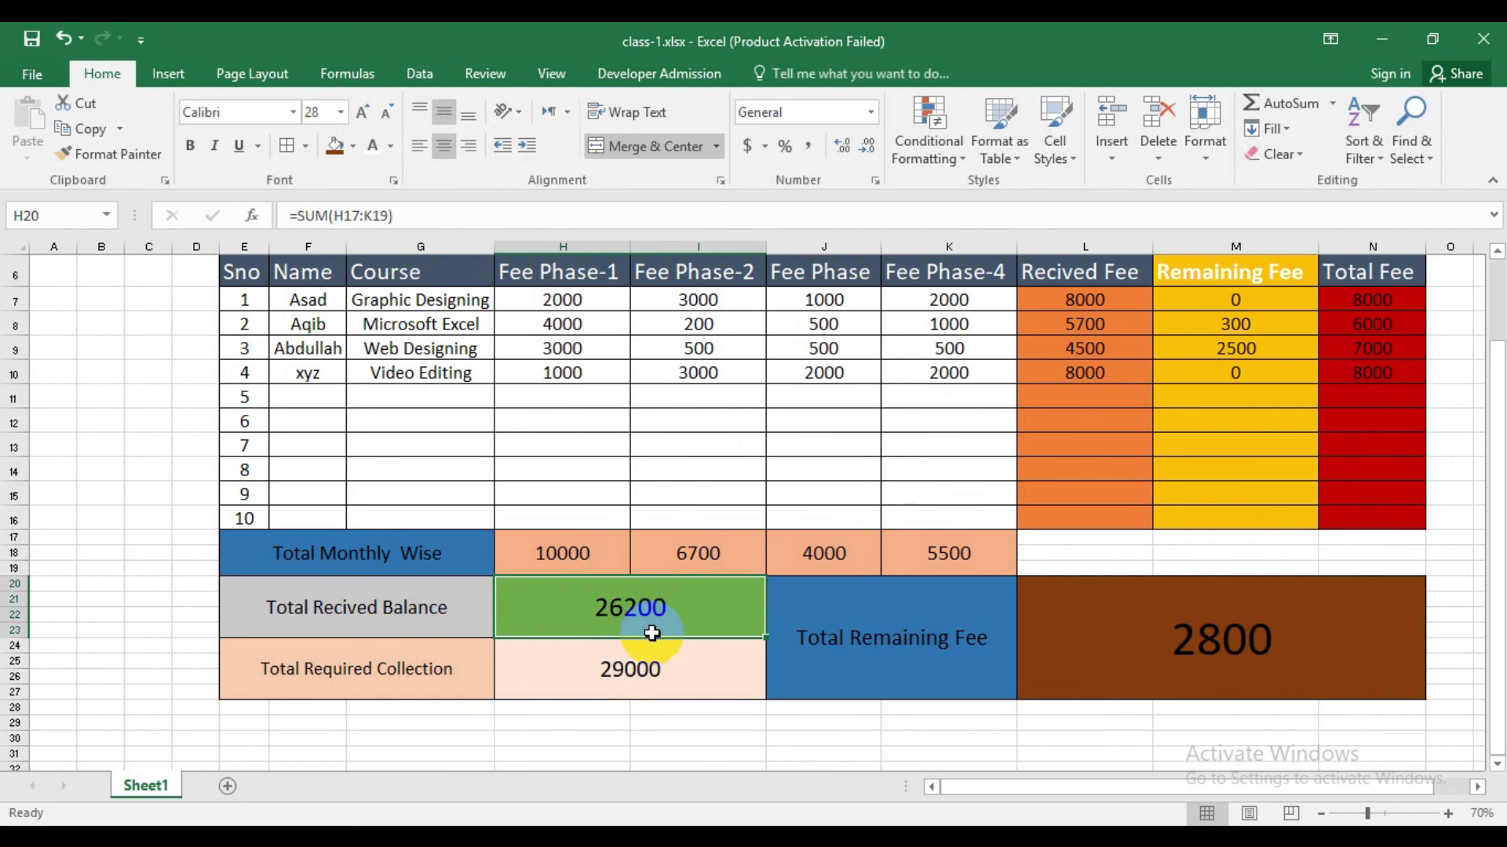
left_click(639, 681)
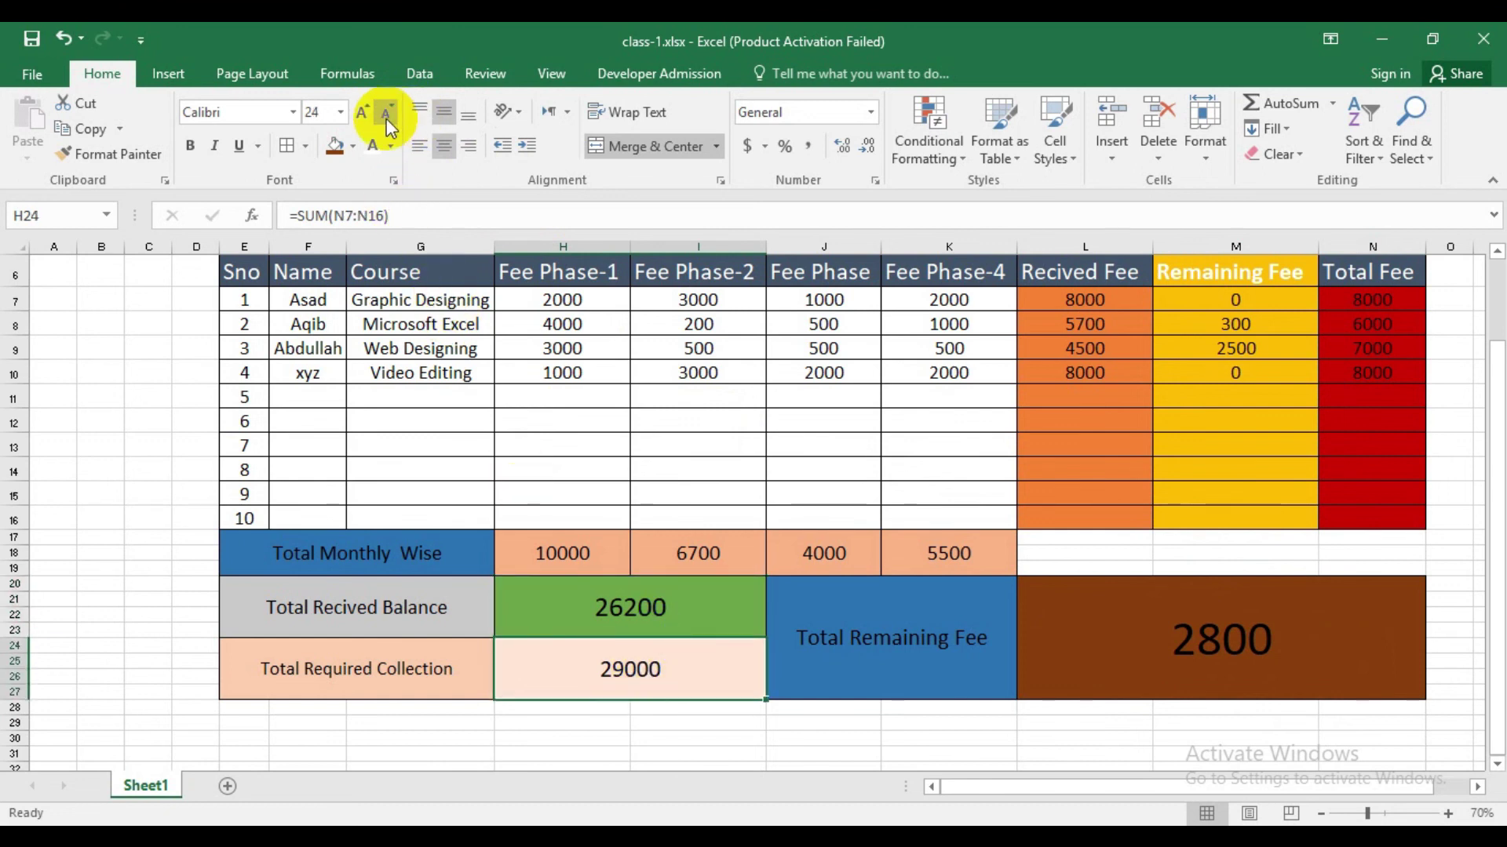
left_click(363, 119)
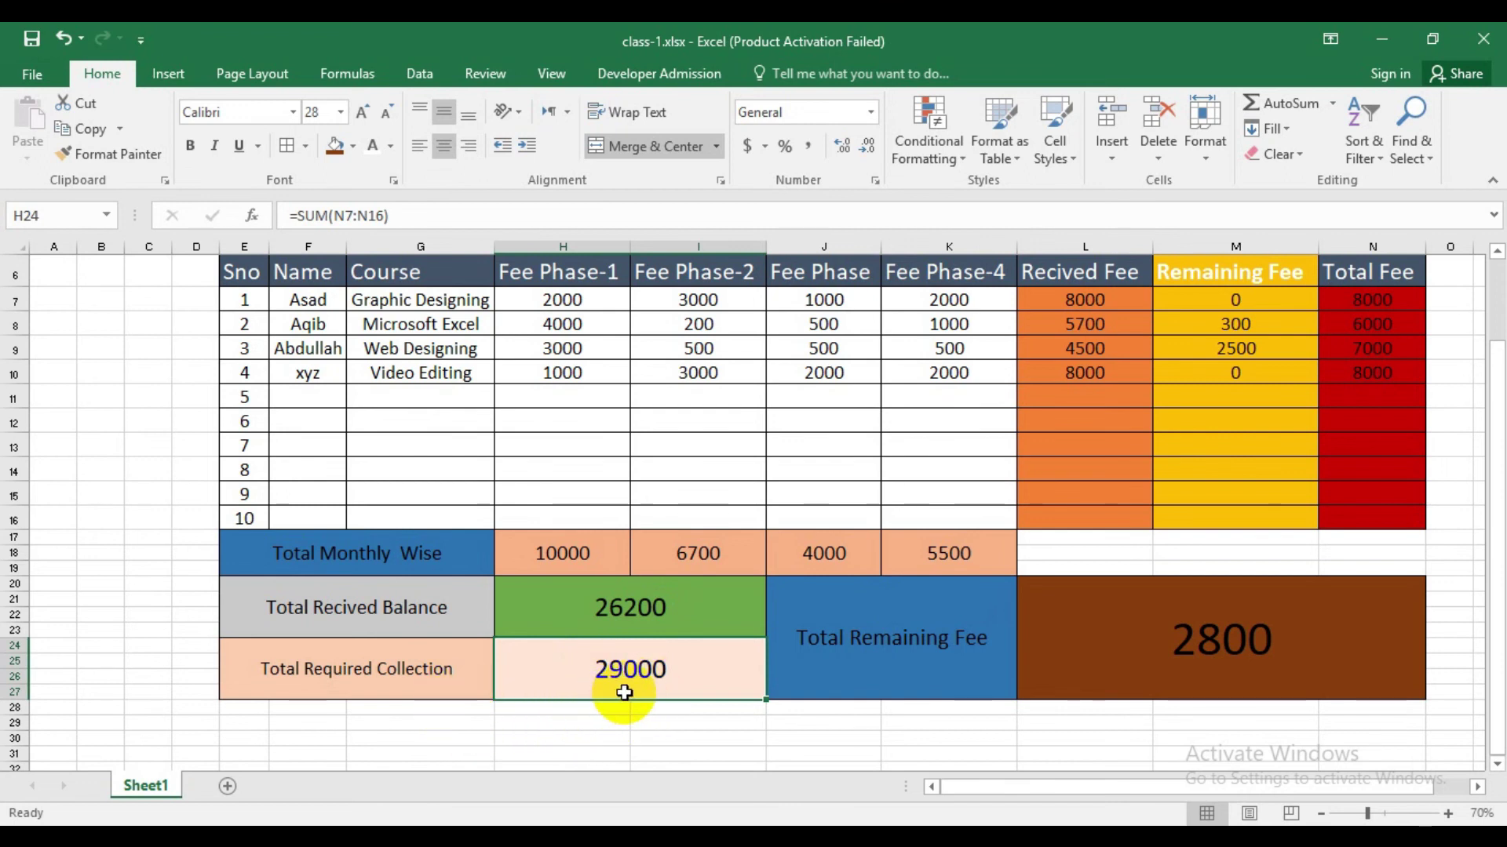
left_click(620, 620)
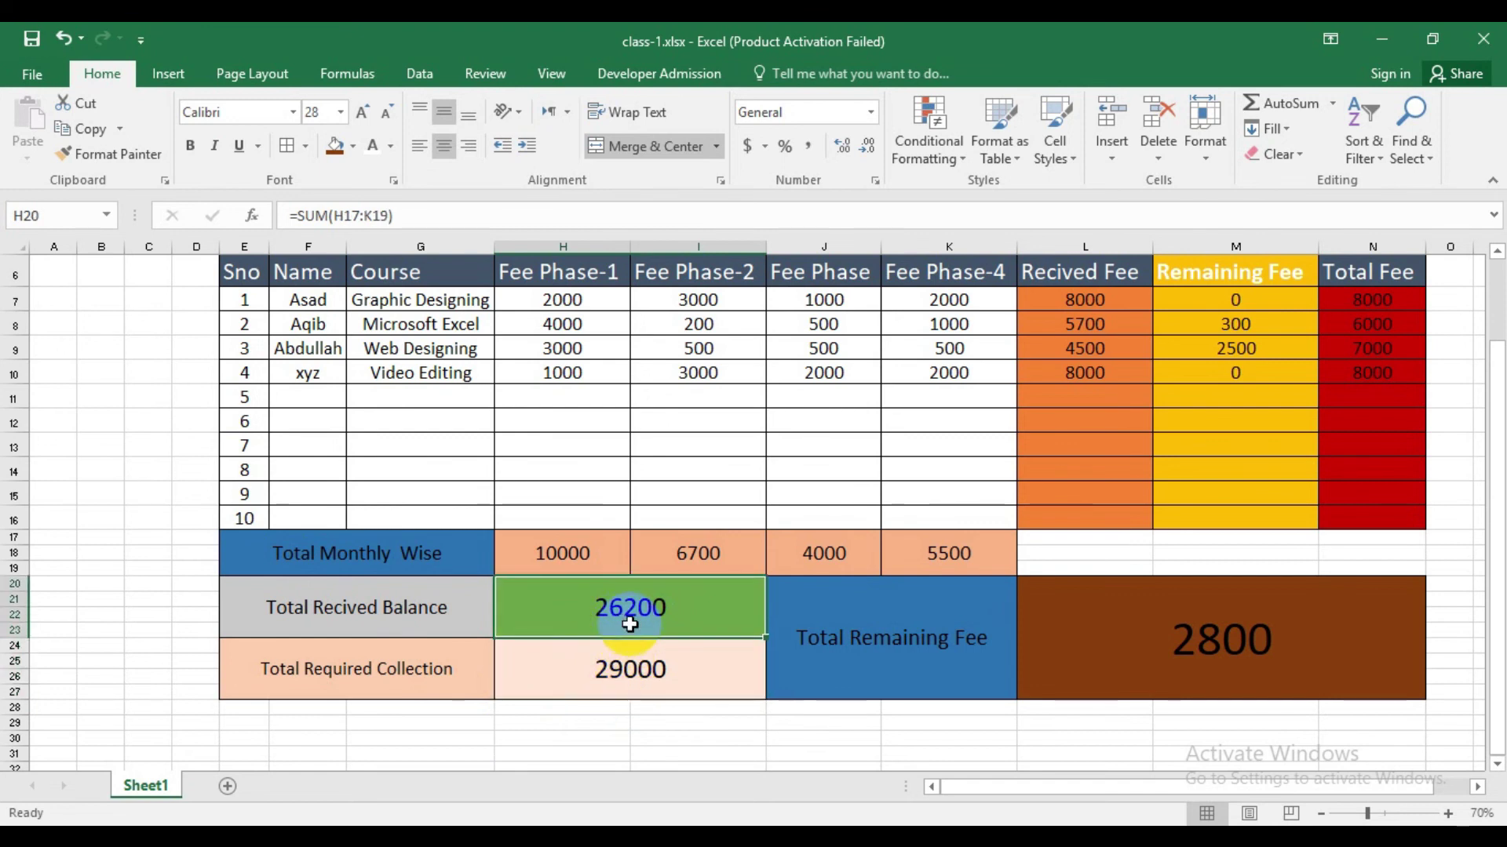
left_click(1208, 653)
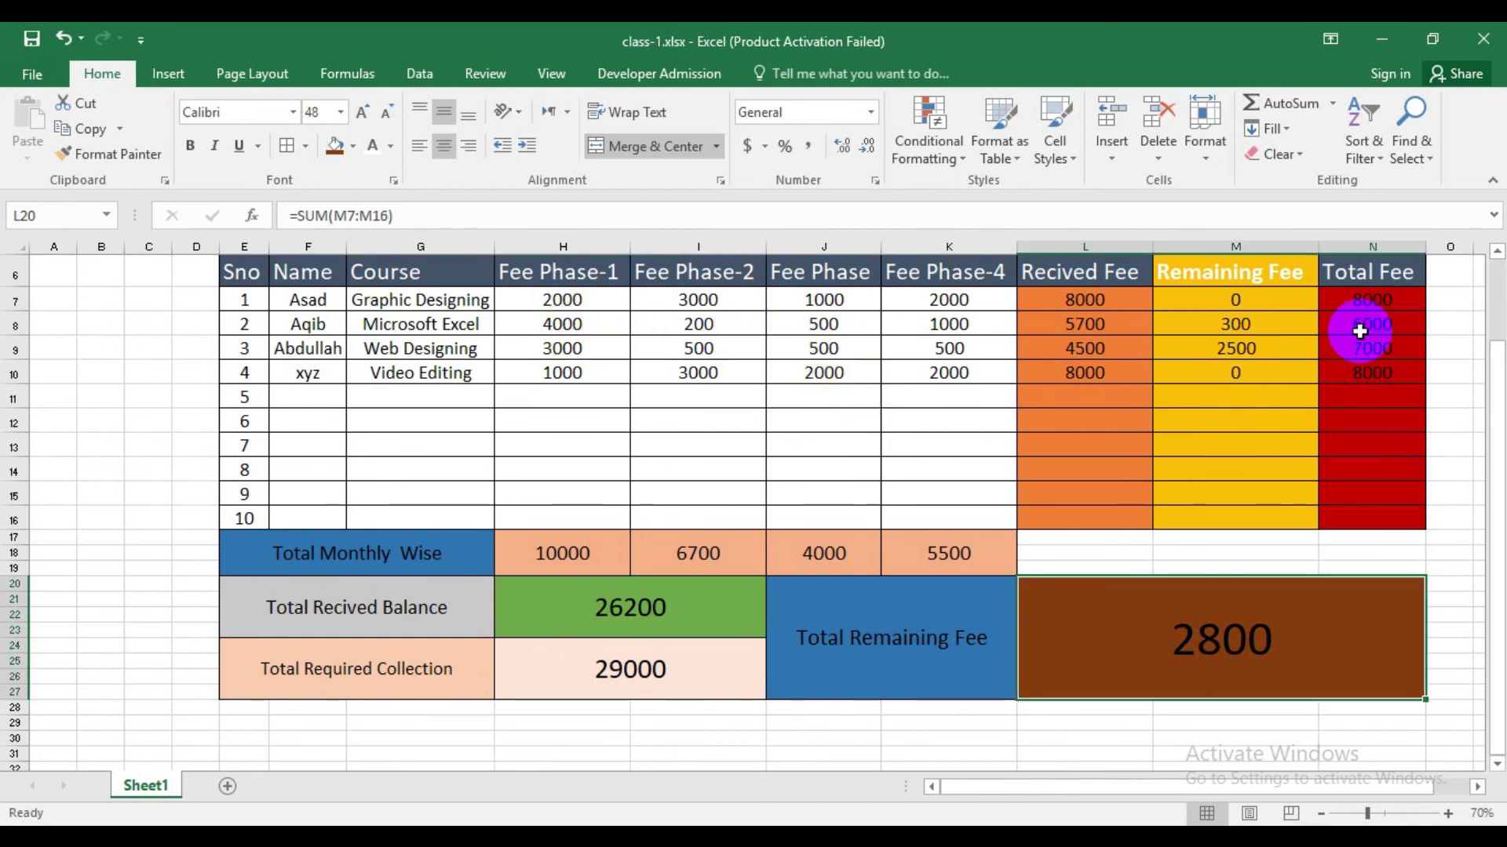
Change the Jan Fee Phase-1 amount of the Microsoft Excel student in H8 to 2000.
left_click(568, 329)
scroll(568, 330, "up", 1)
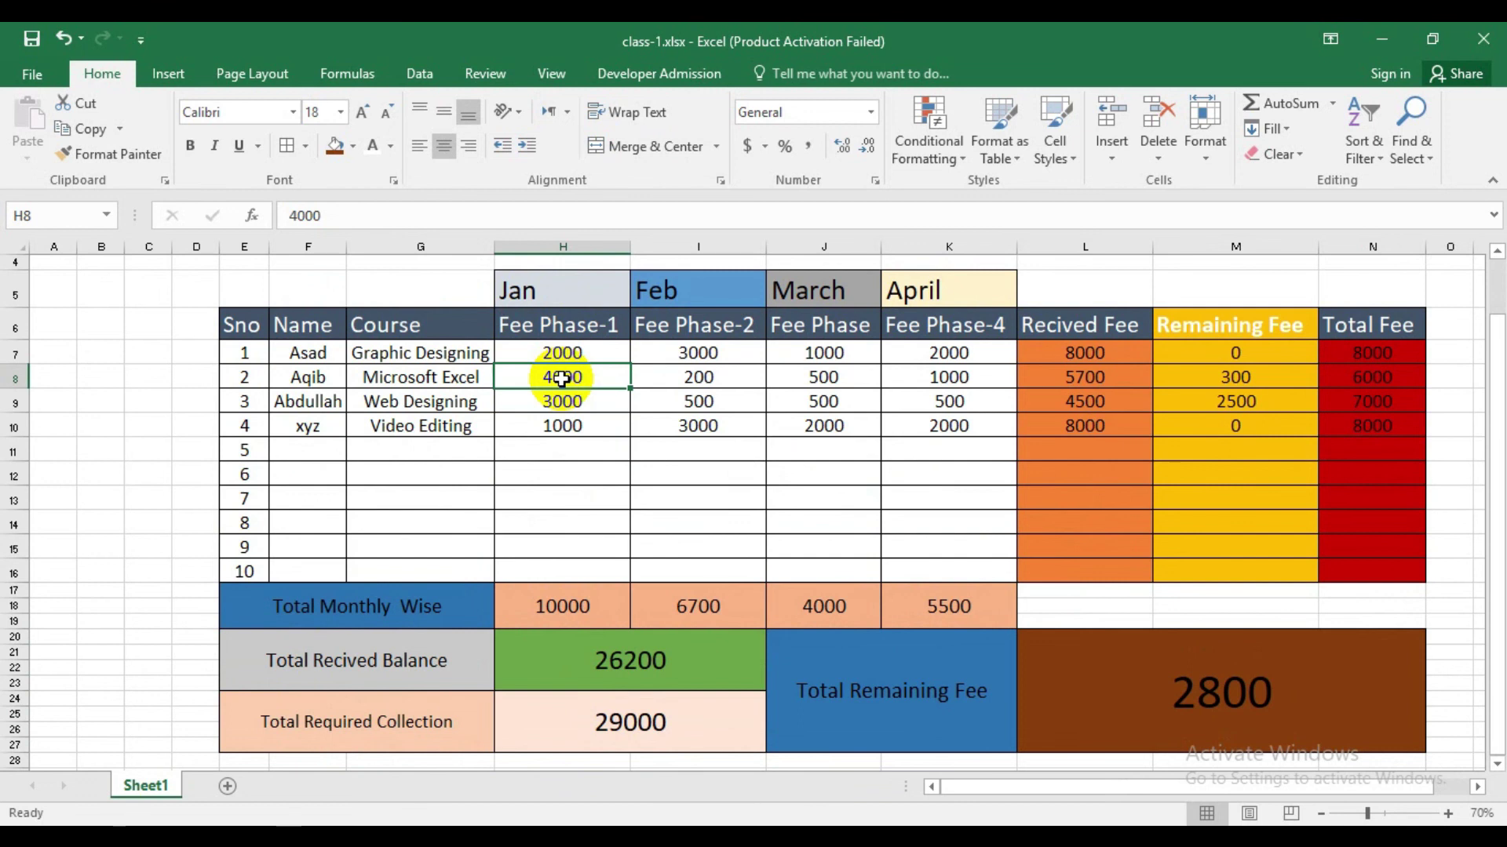
type("2")
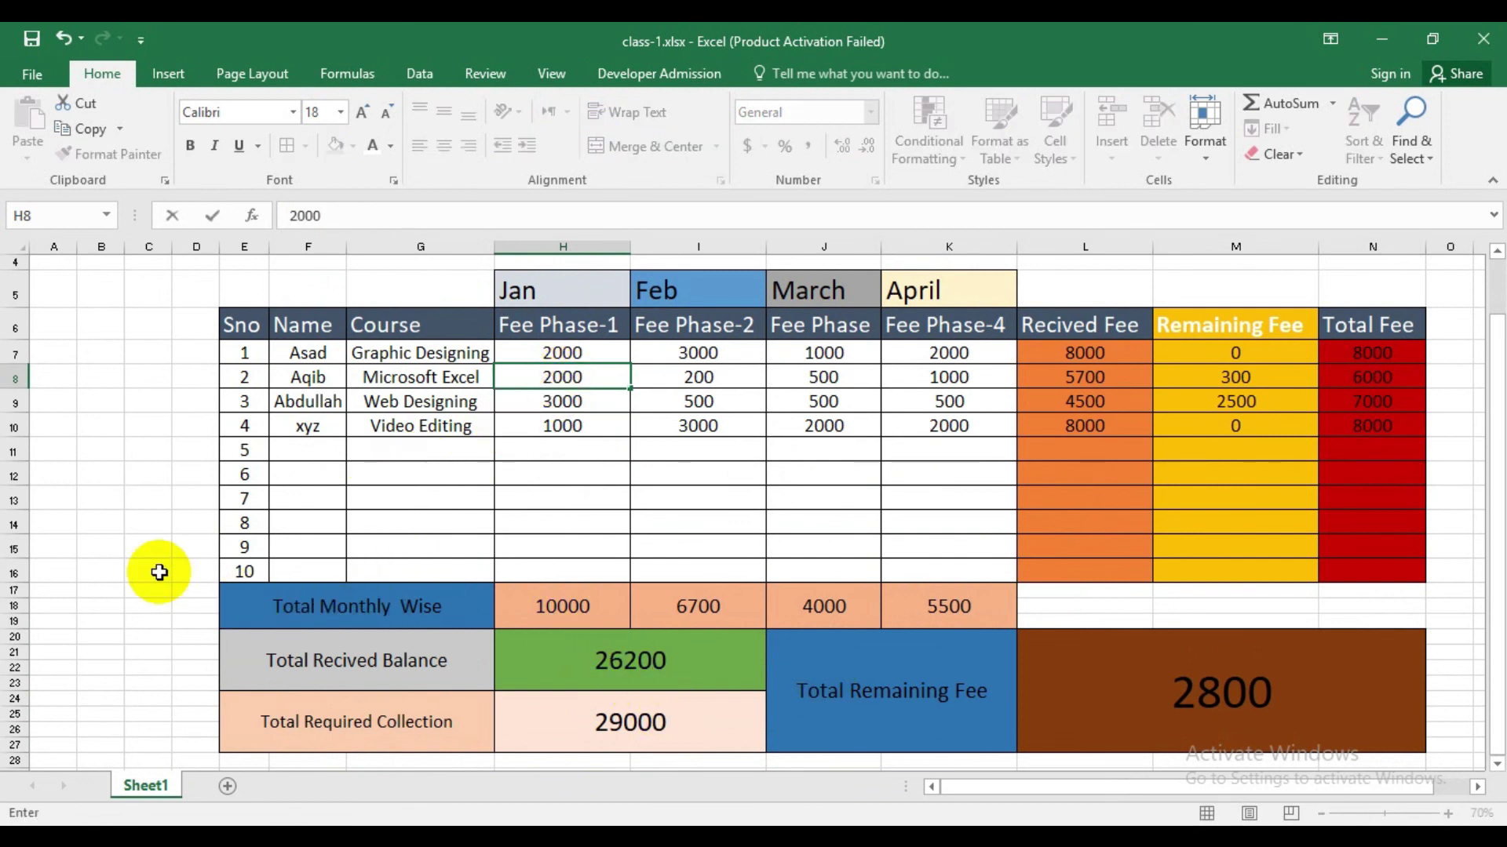
left_click(159, 572)
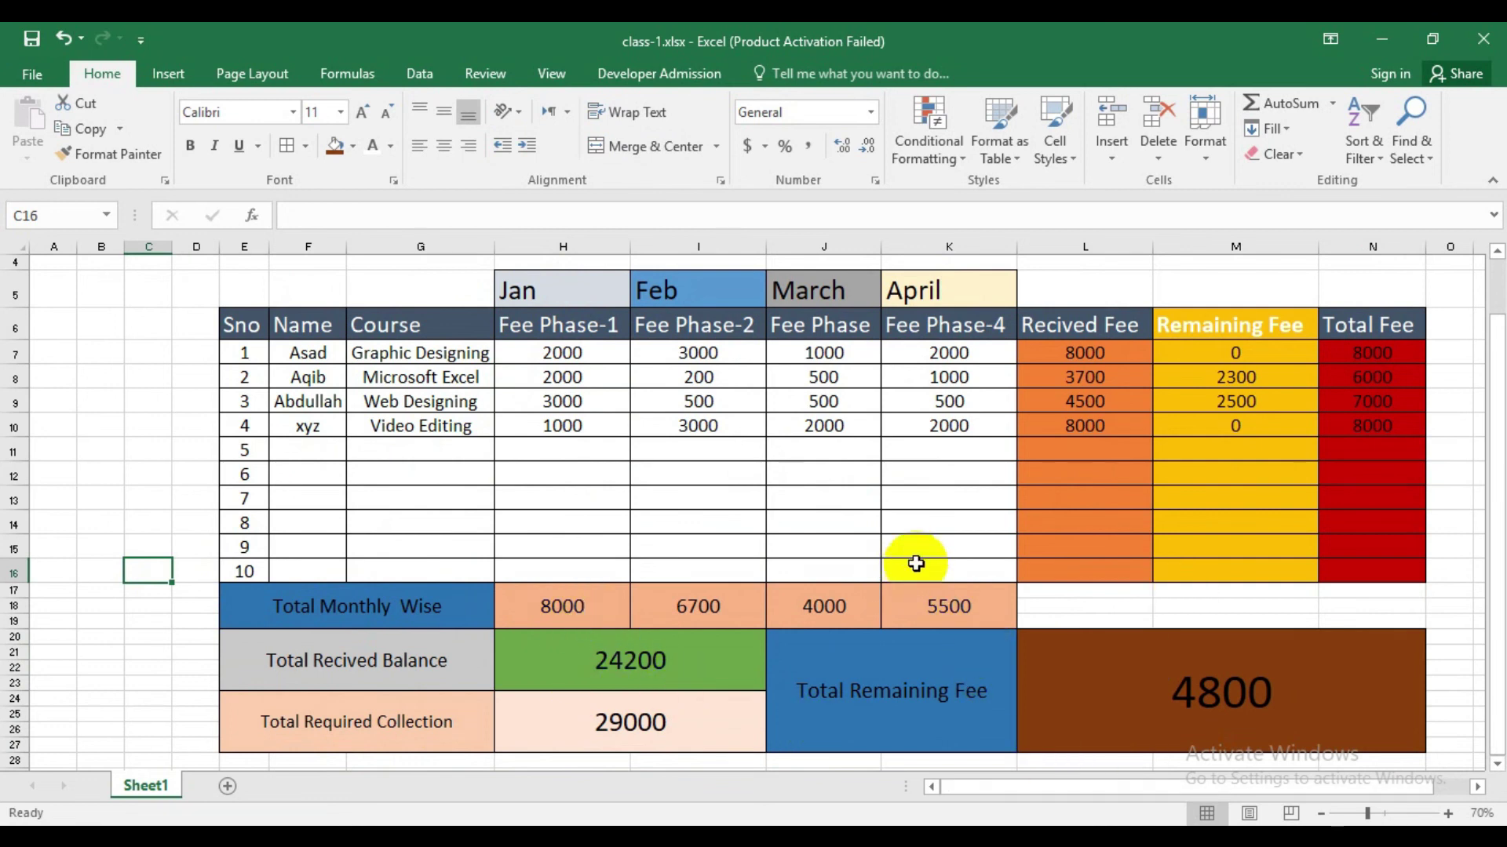
Merge and center E1:N4 above the table and enter the title "Developer Career Computer Institute".
left_click(1320, 814)
left_click(1321, 814)
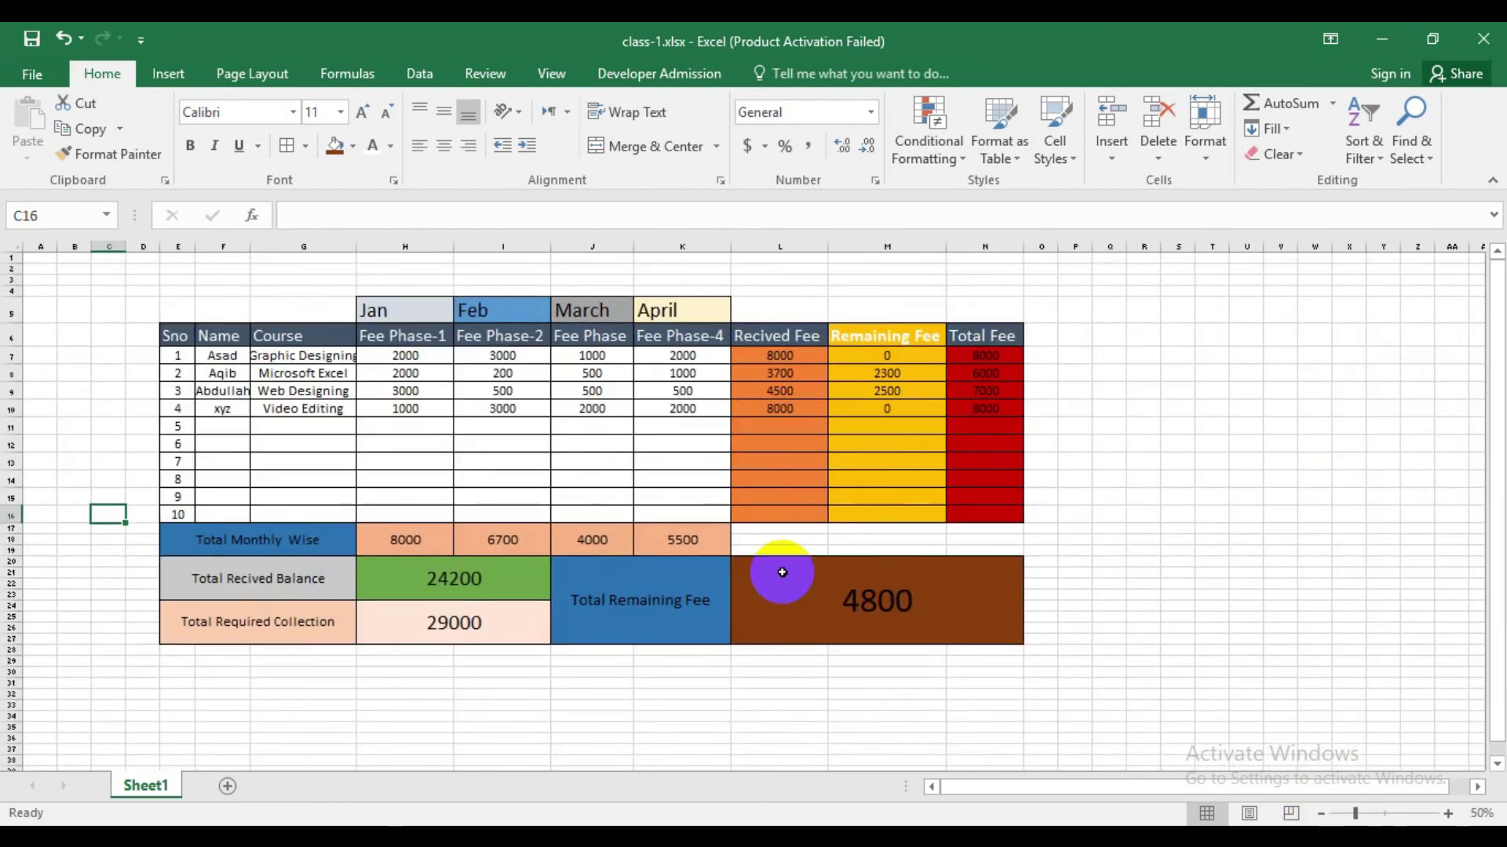
left_click_drag(177, 258, 1020, 292)
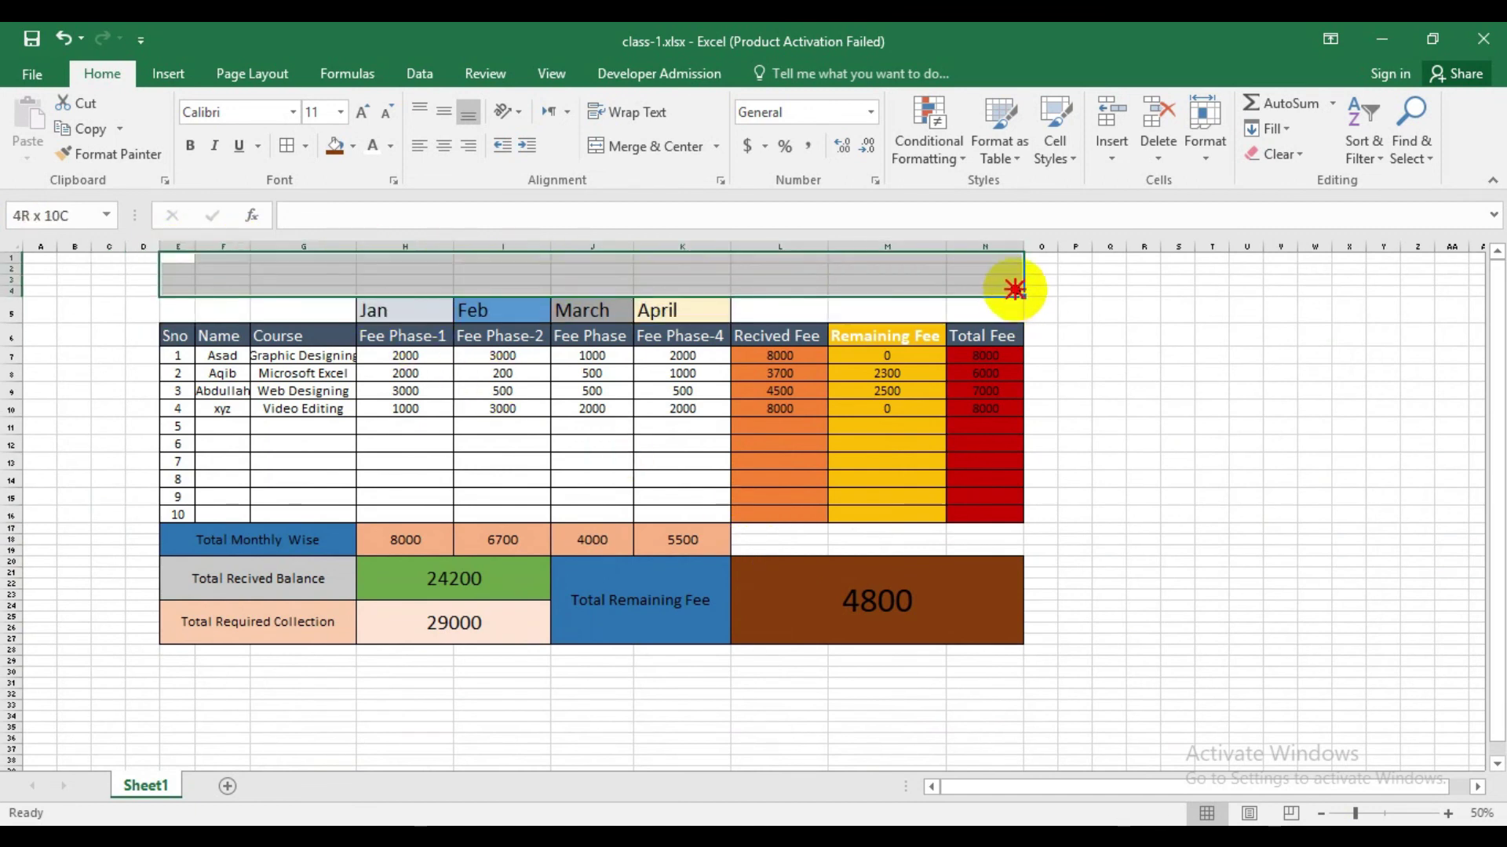
left_click(621, 149)
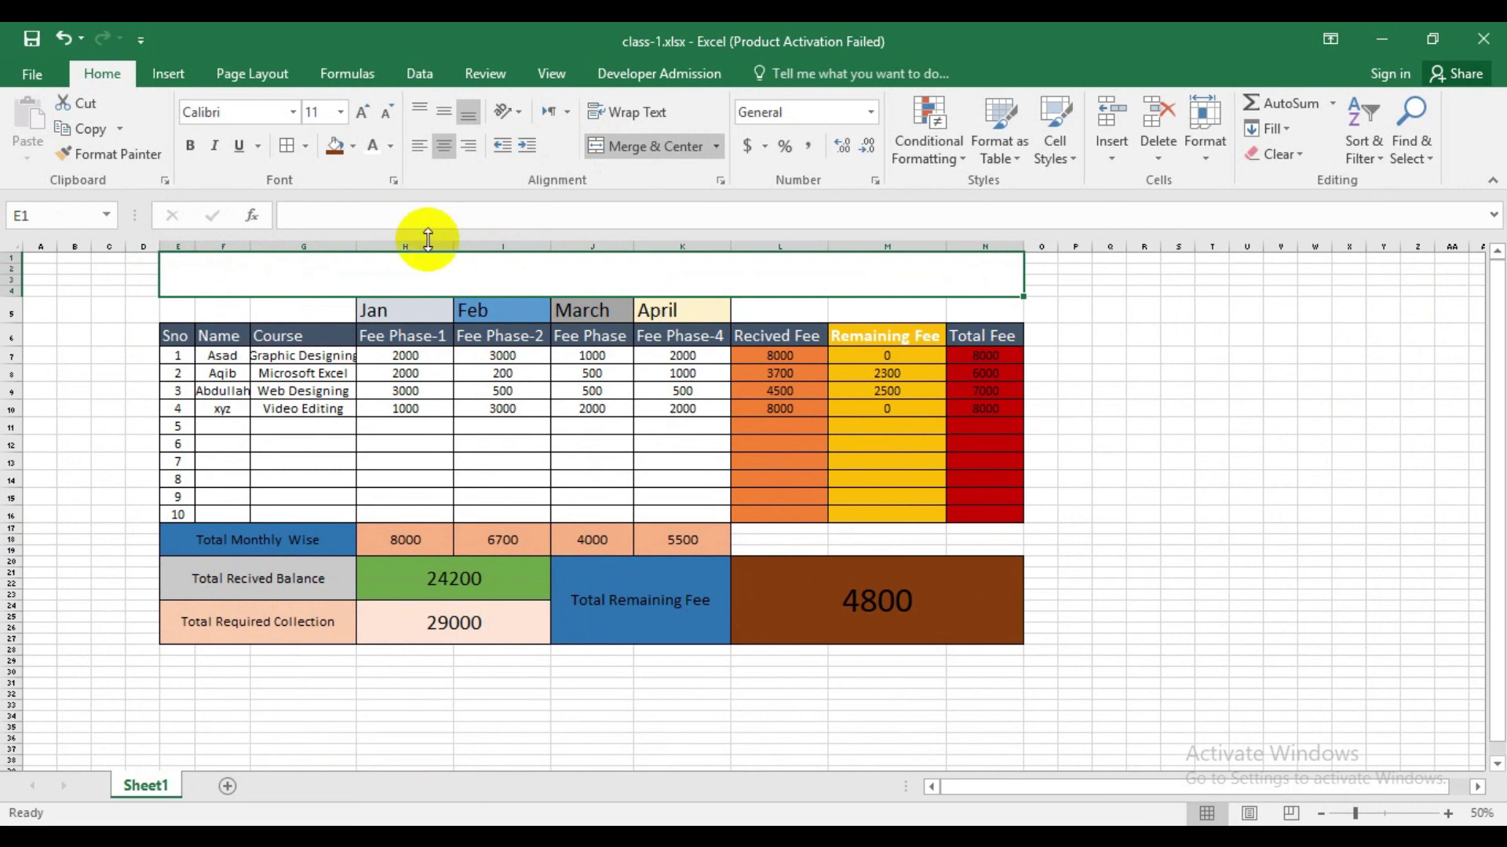
type("Developer Career Computer Inst")
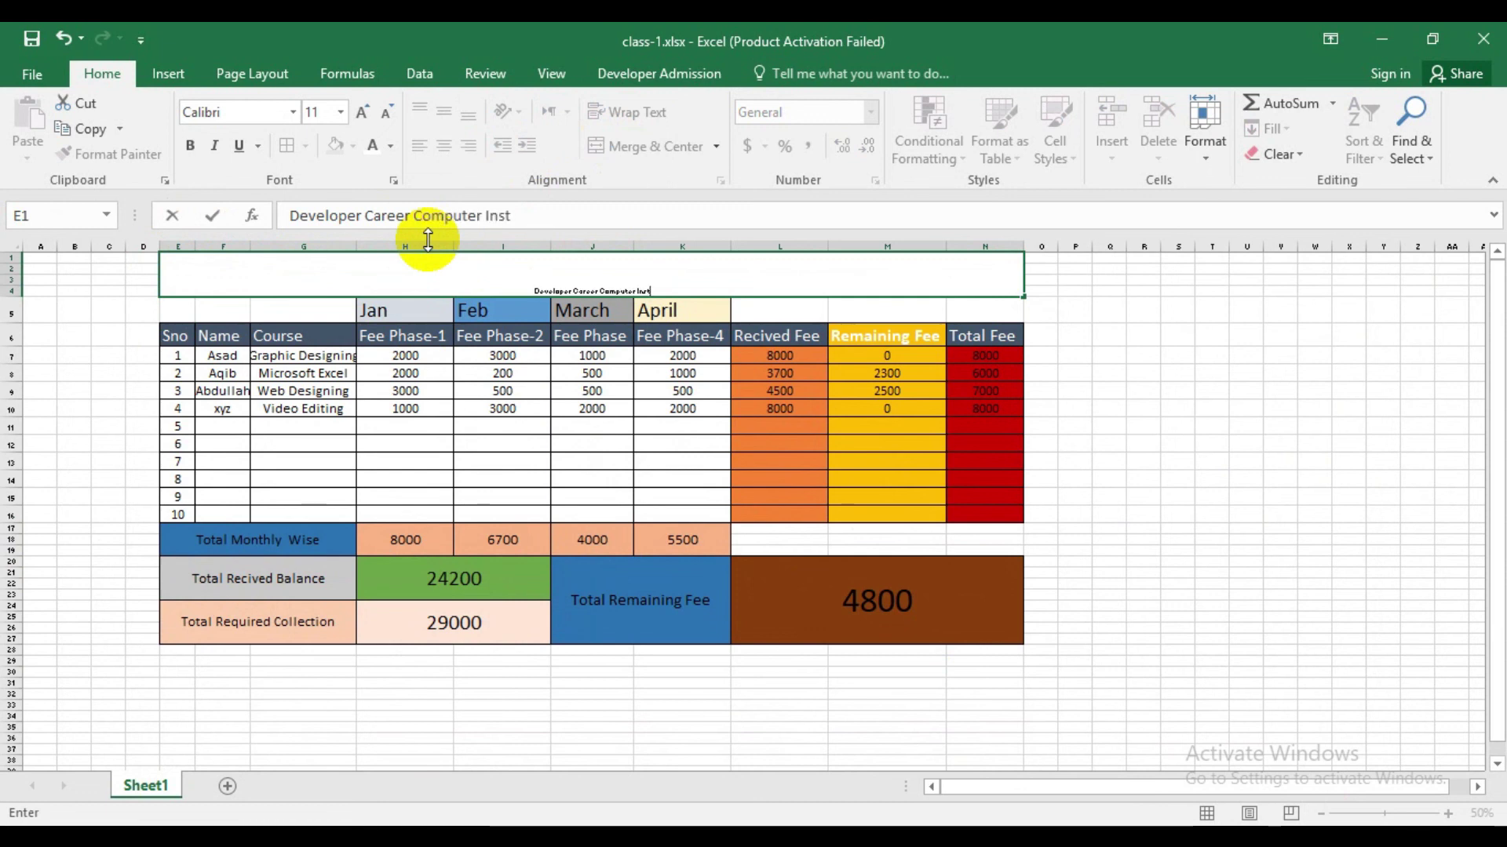
left_click(1219, 487)
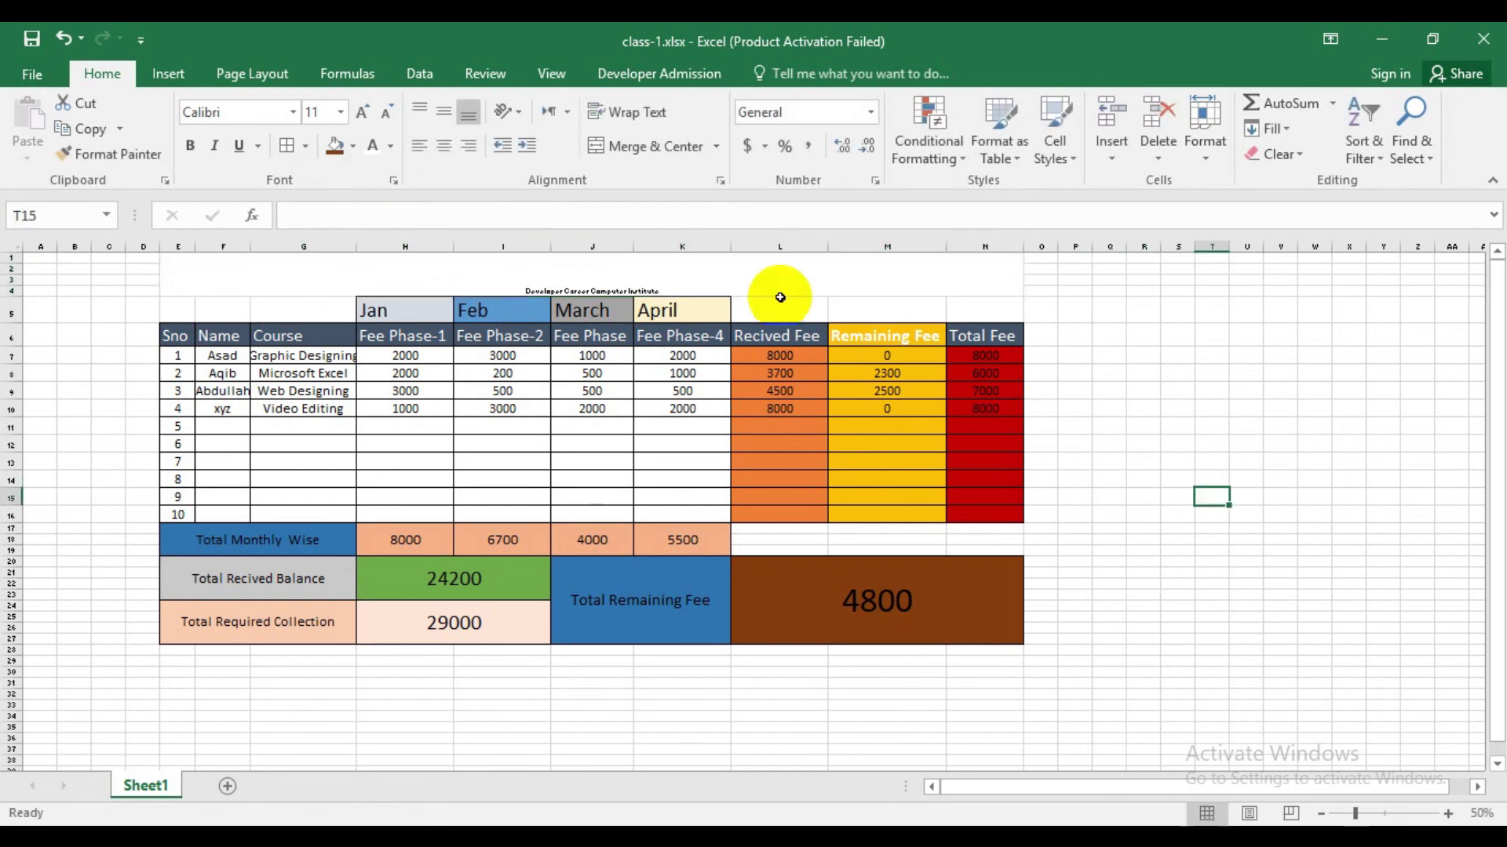
Middle-align the title in E1 and set its font size to 48.
left_click(777, 286)
left_click(445, 116)
double_click(363, 117)
double_click(366, 118)
left_click(366, 118)
double_click(369, 117)
left_click(372, 118)
double_click(371, 117)
double_click(370, 118)
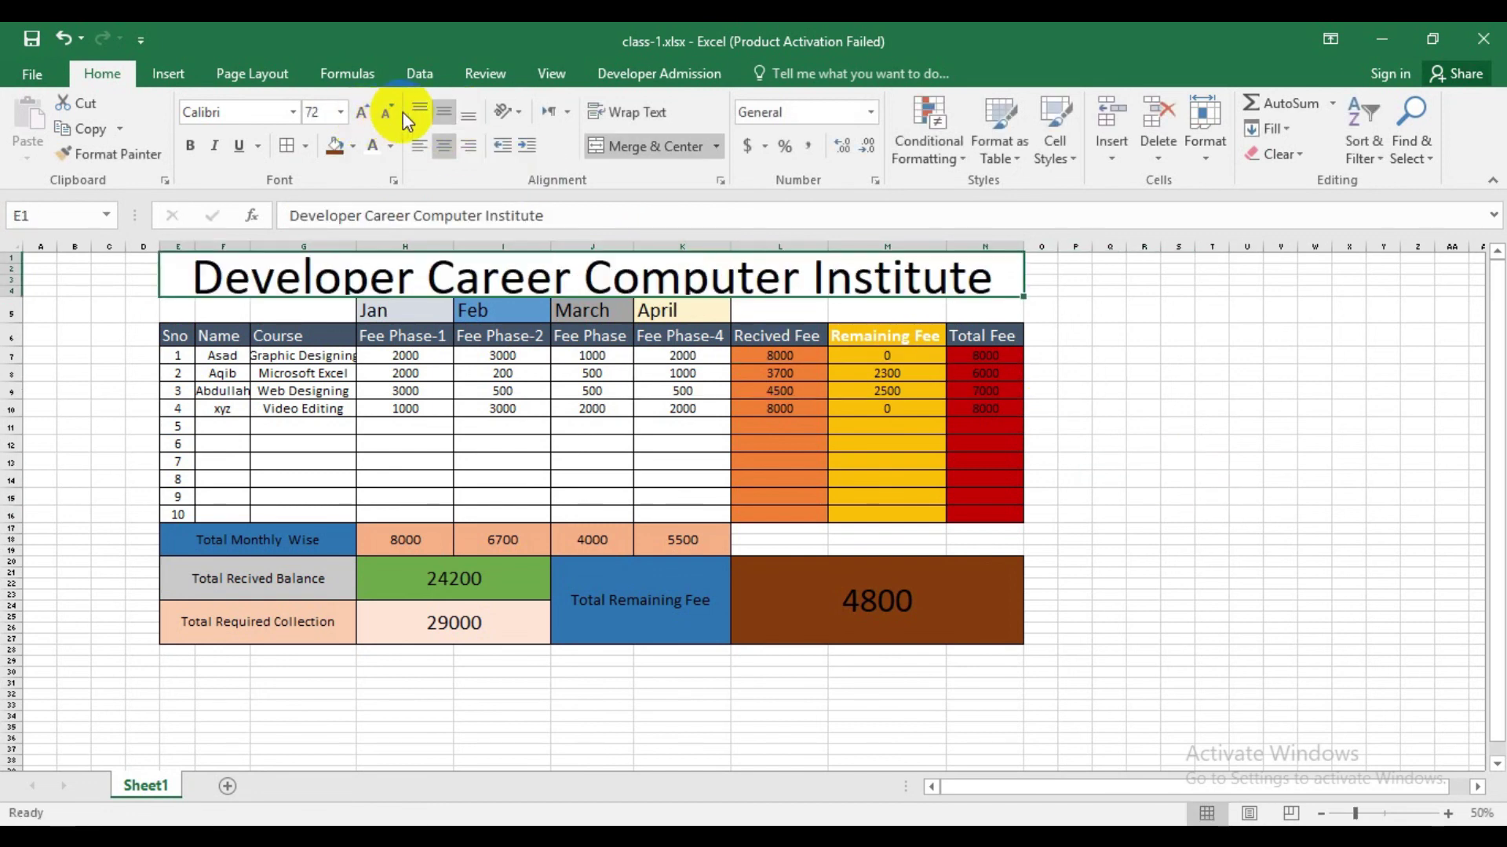
left_click(384, 116)
Give the merged title cell a blue fill.
left_click(353, 146)
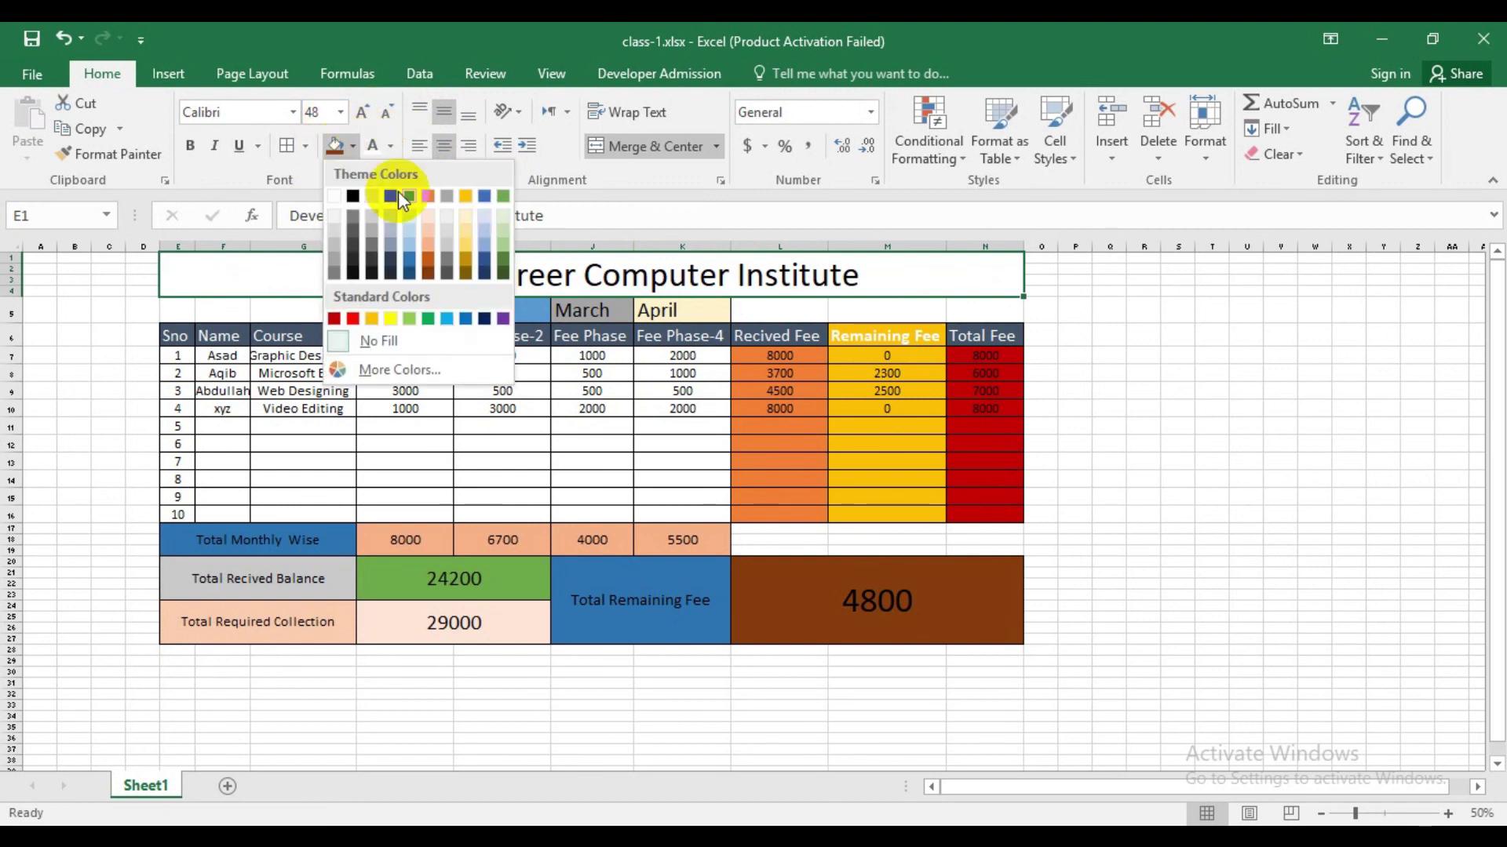
left_click(487, 193)
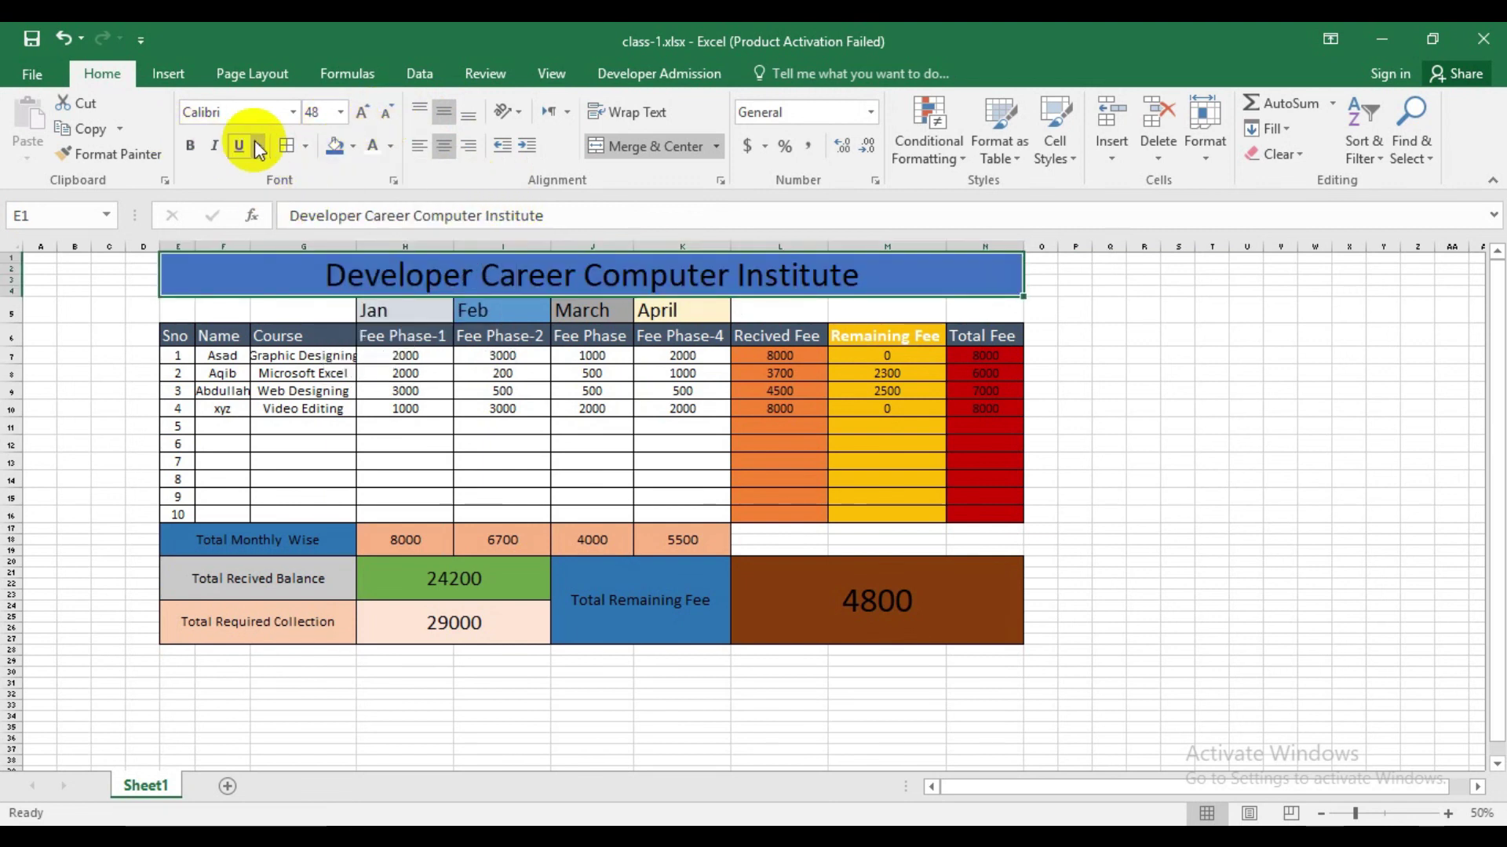
left_click(1275, 406)
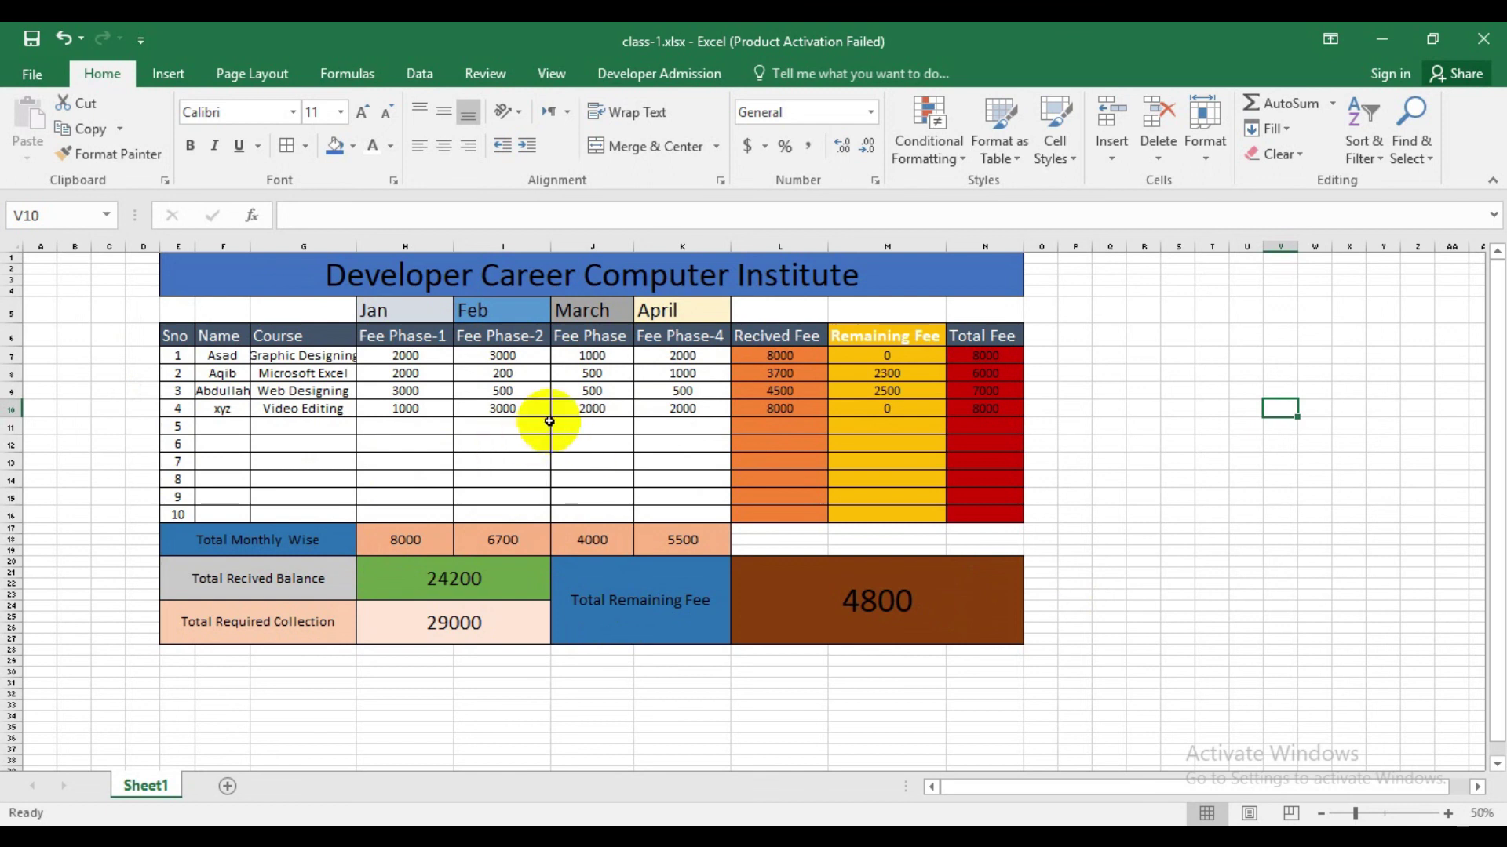
left_click(230, 436)
left_click(309, 440)
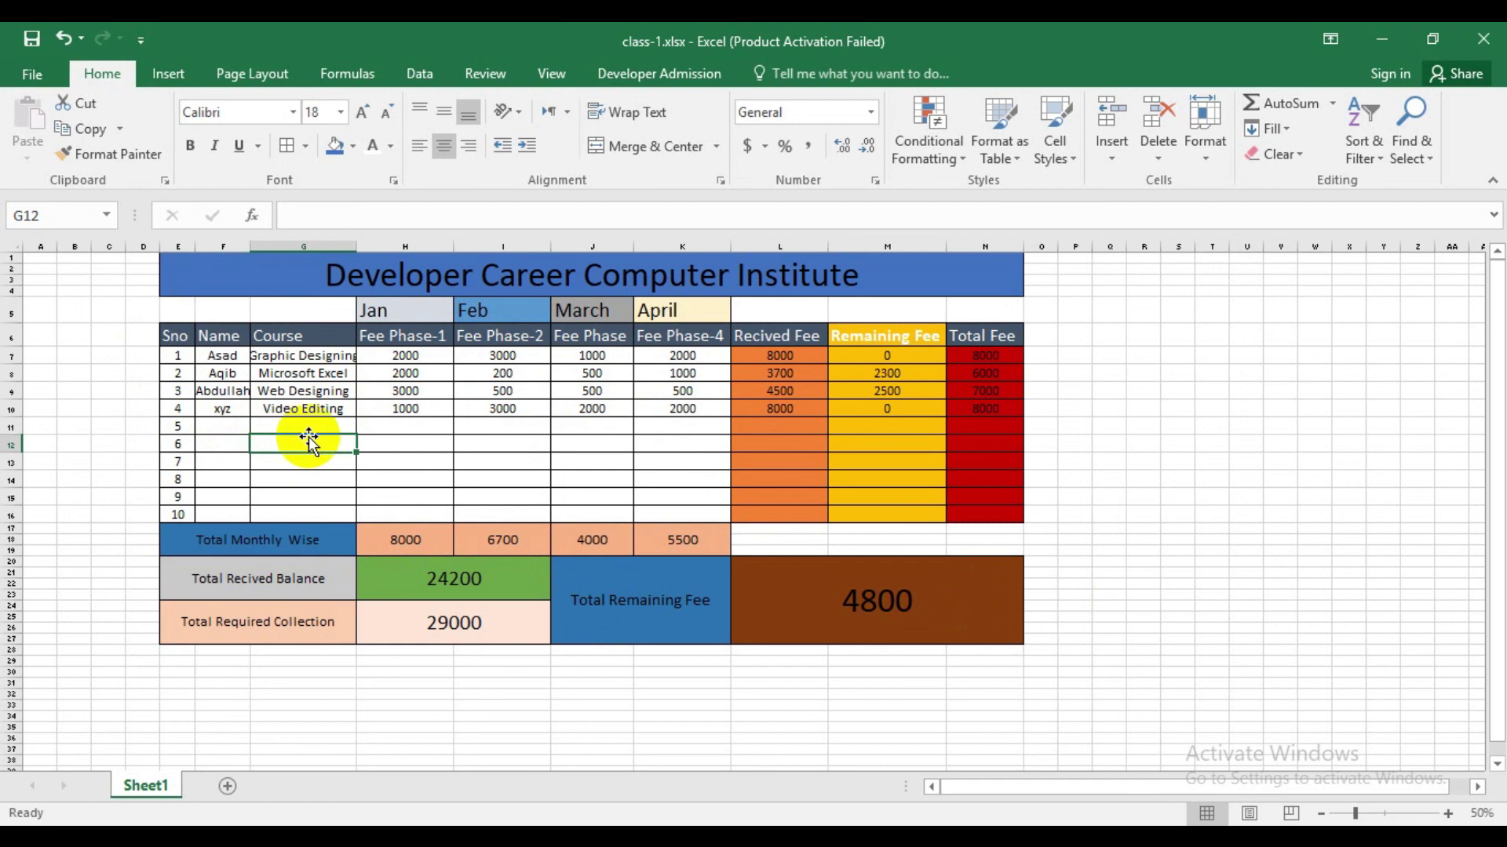
left_click(430, 442)
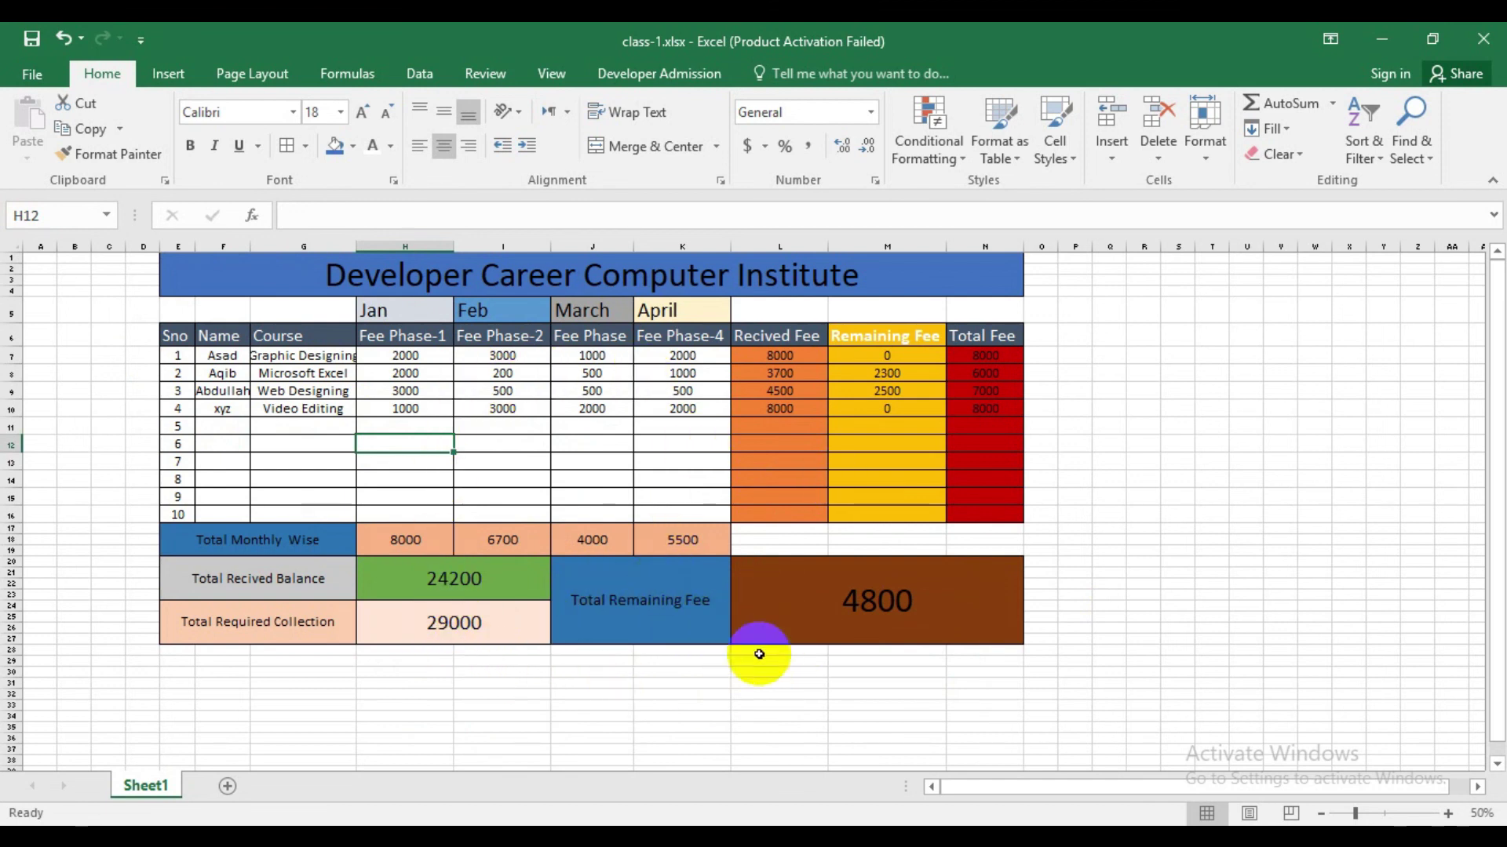
left_click(885, 619)
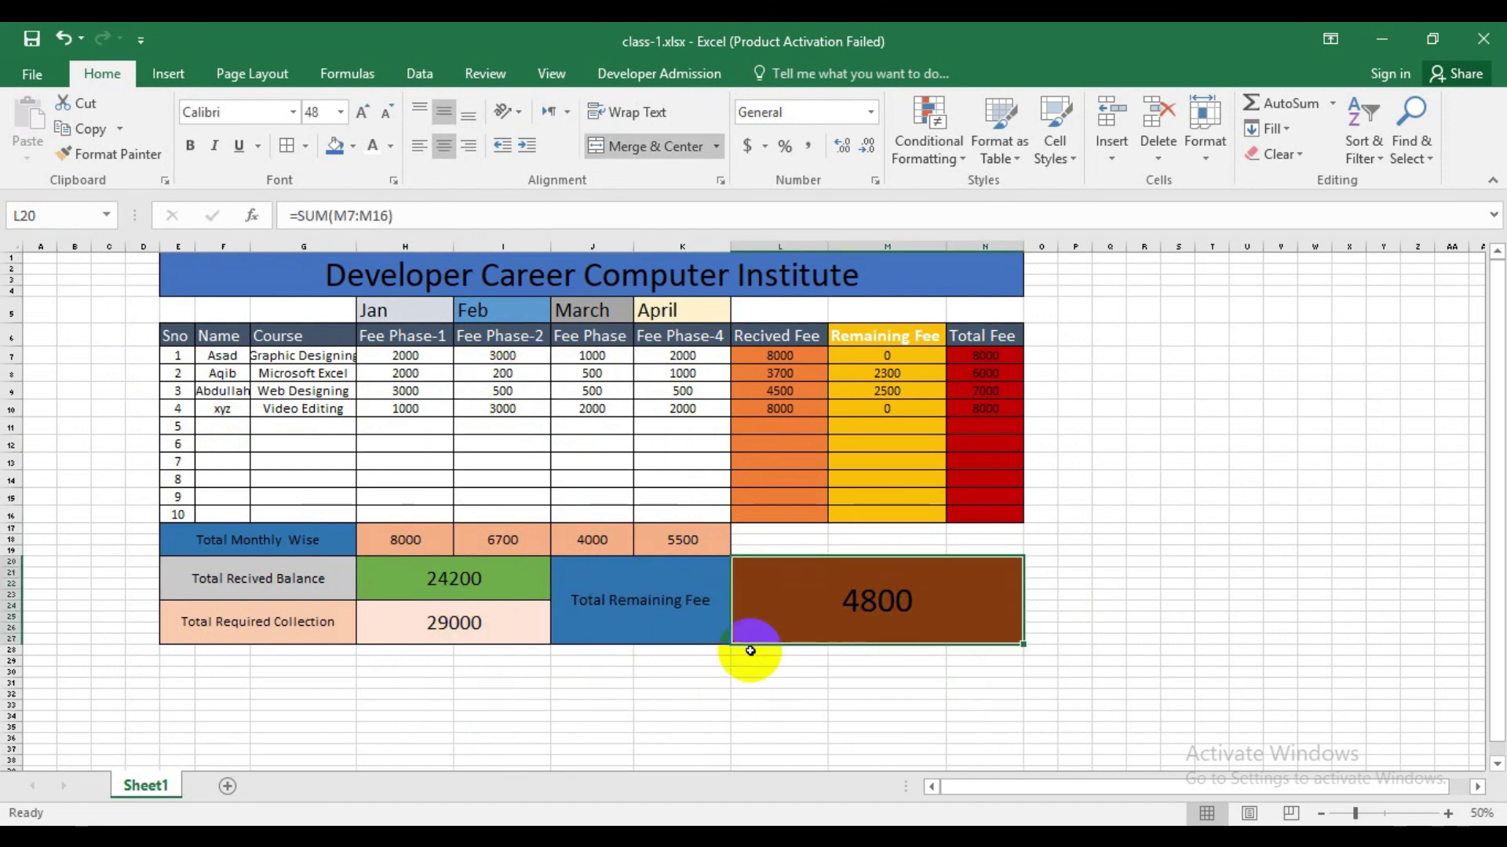
left_click(468, 624)
left_click(485, 590)
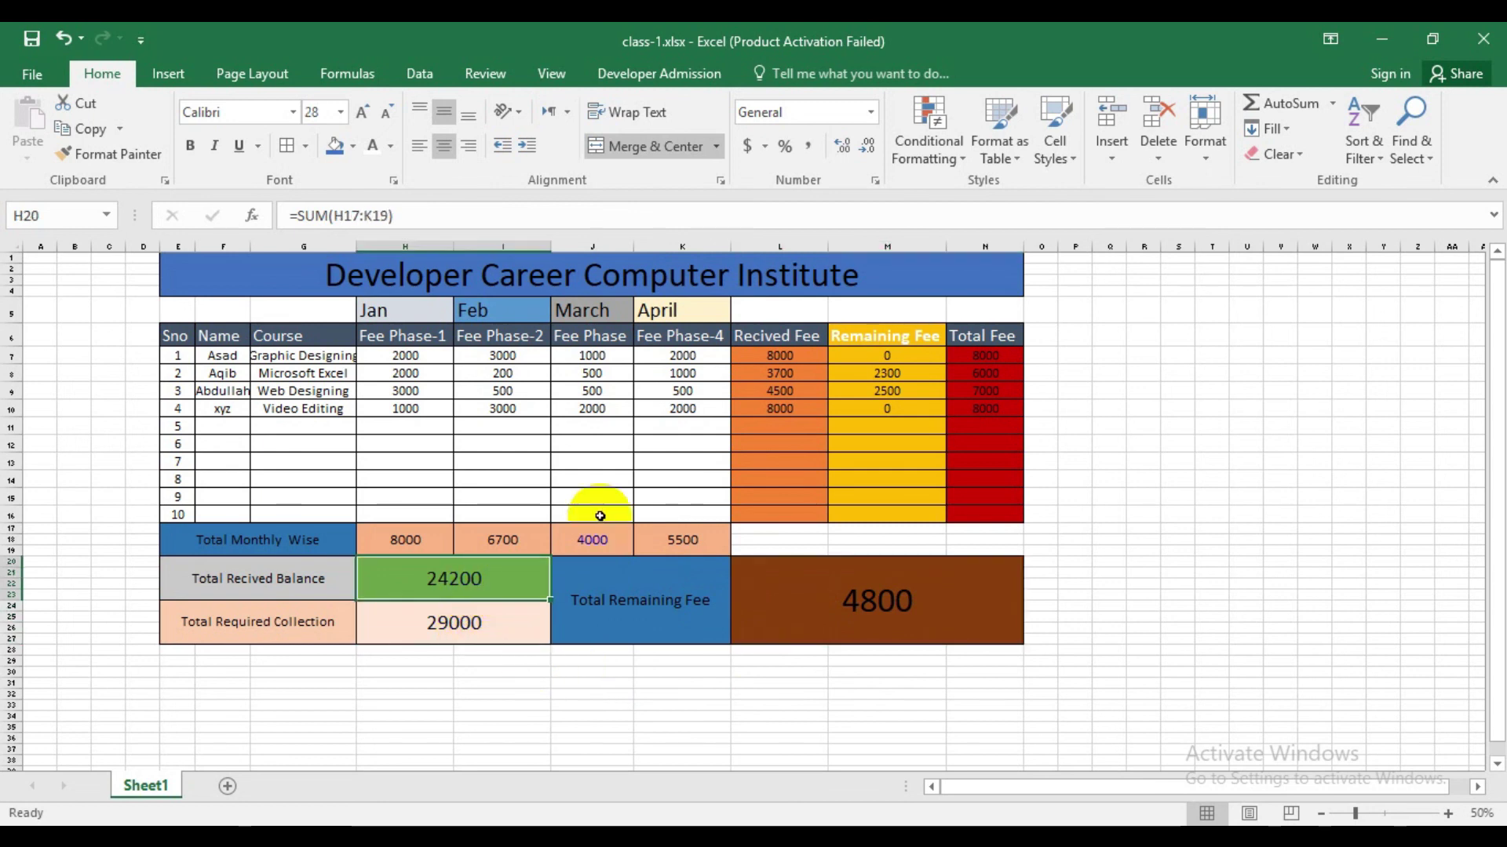
Change the Feb Fee Phase-2 amount of the Graphic Designing student in I7 to 1000 and check the remaining fee total.
left_click(500, 355)
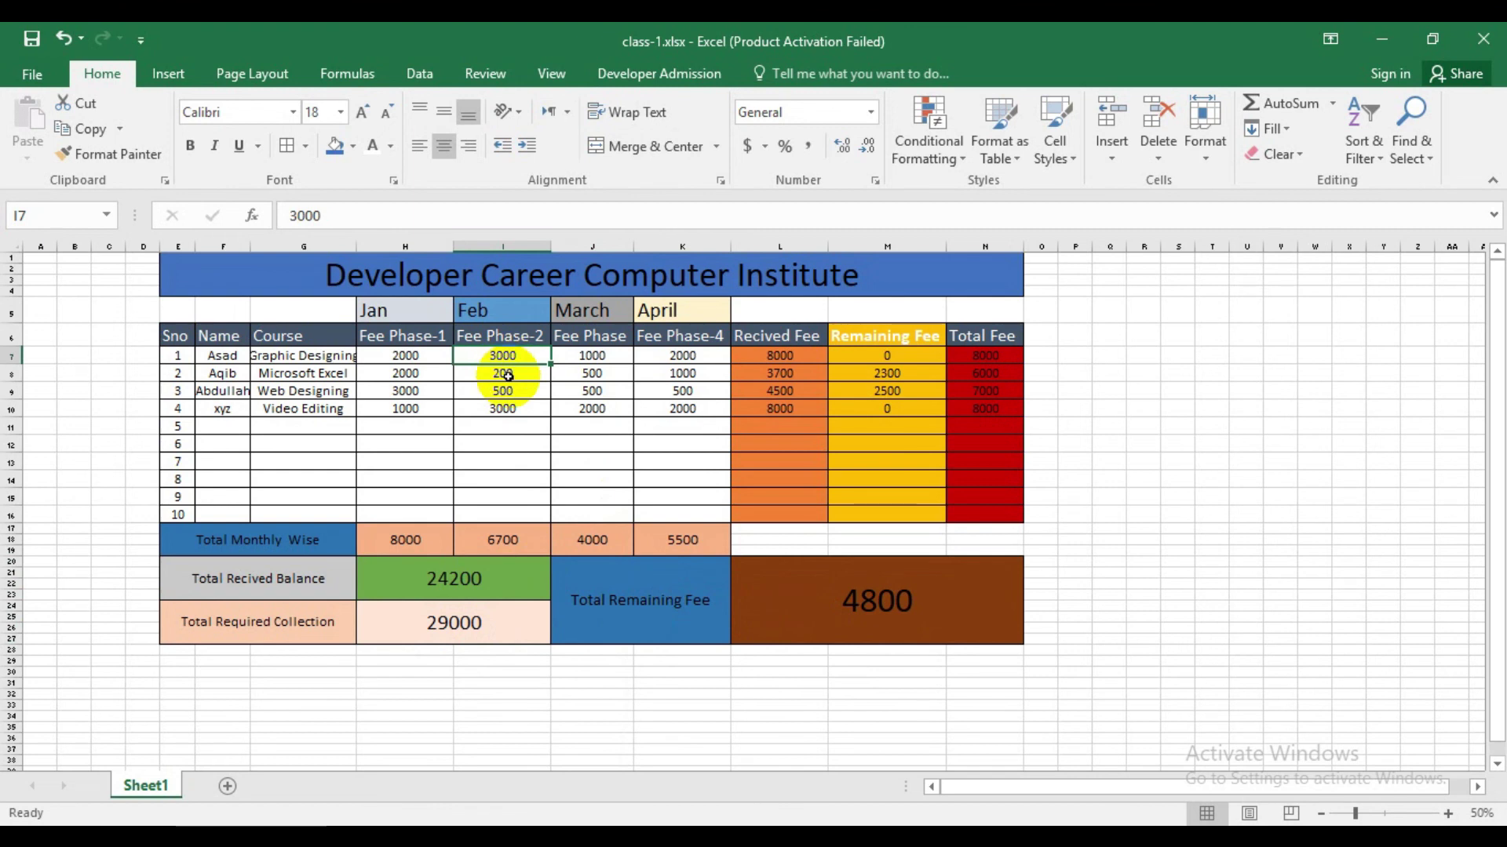
type("20")
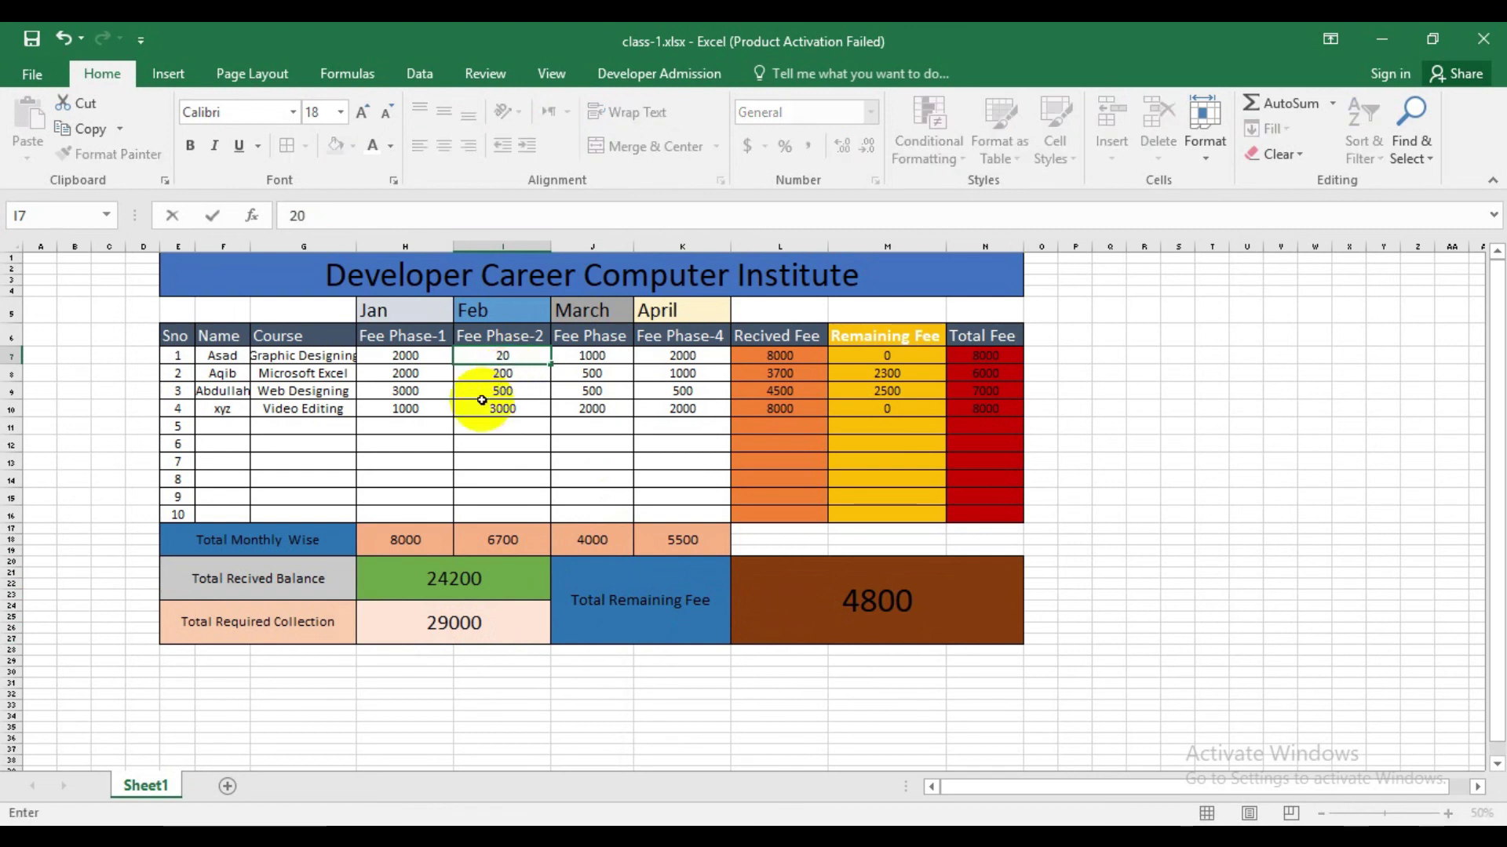
key("BackSpace")
key("BackSpace")
type("1000")
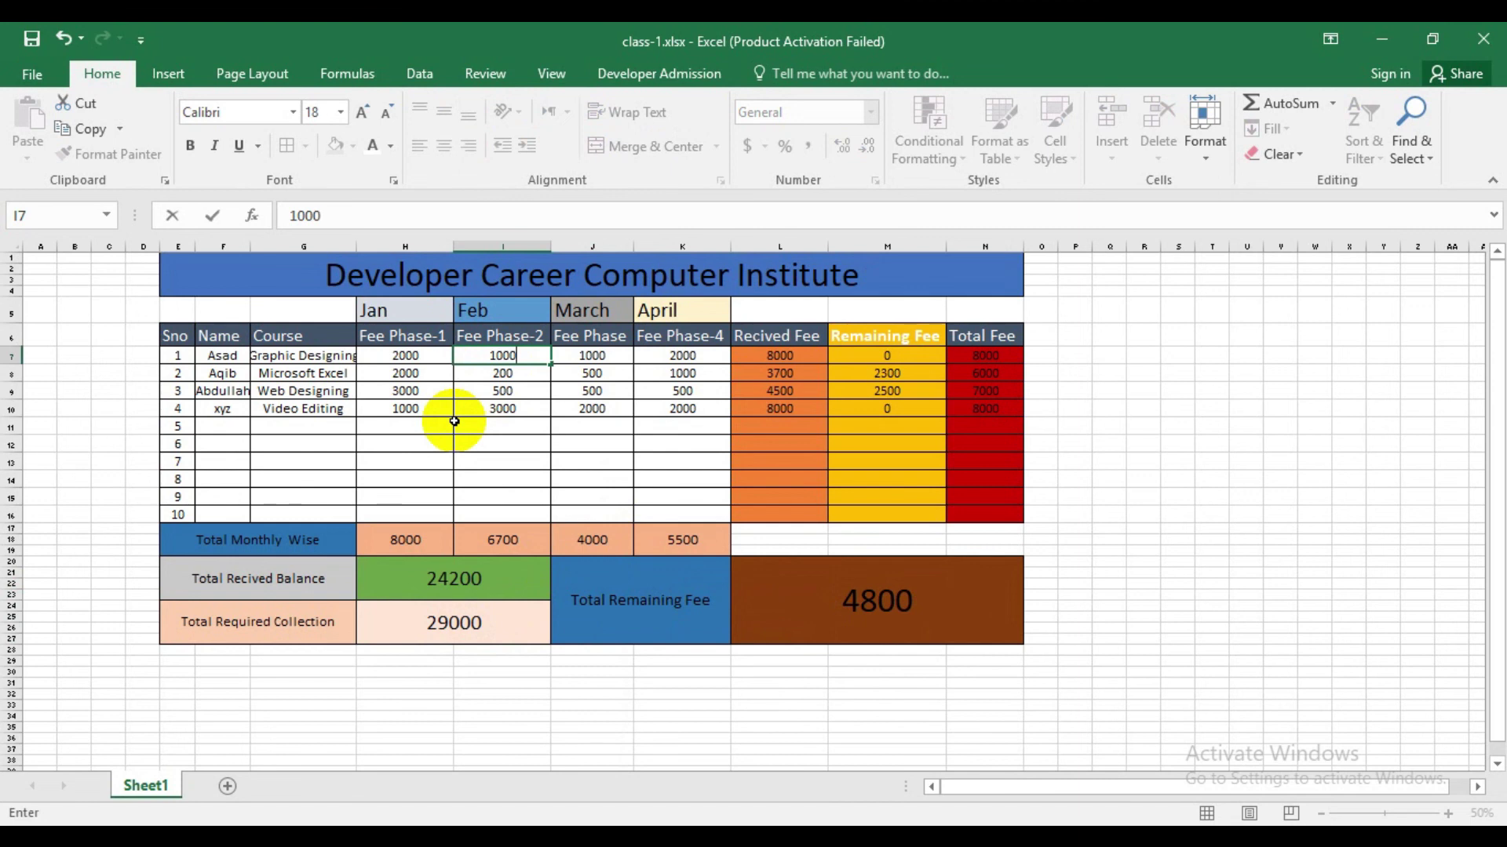
key("Return")
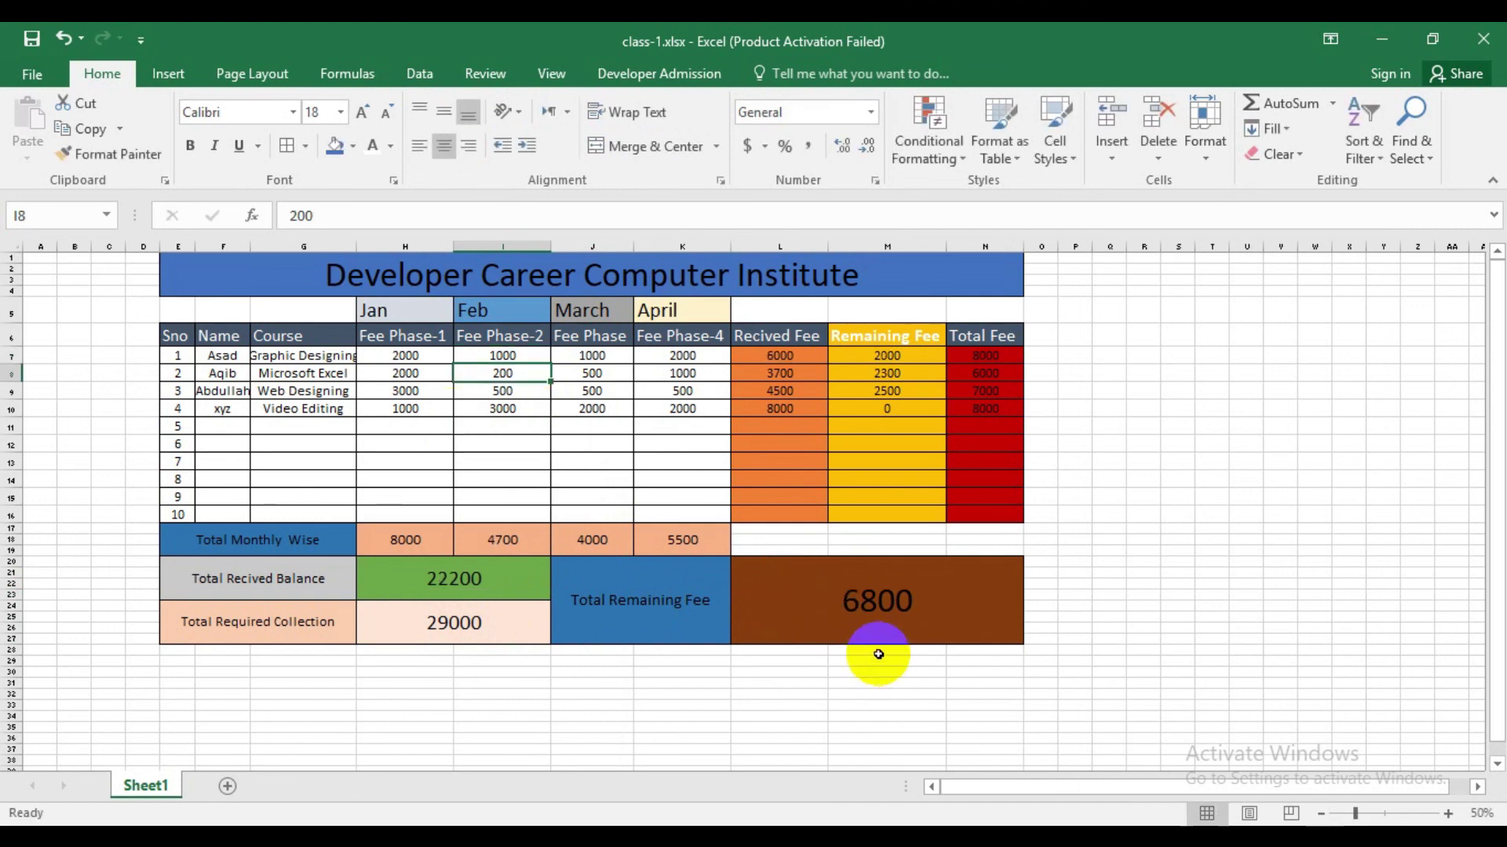
left_click(863, 627)
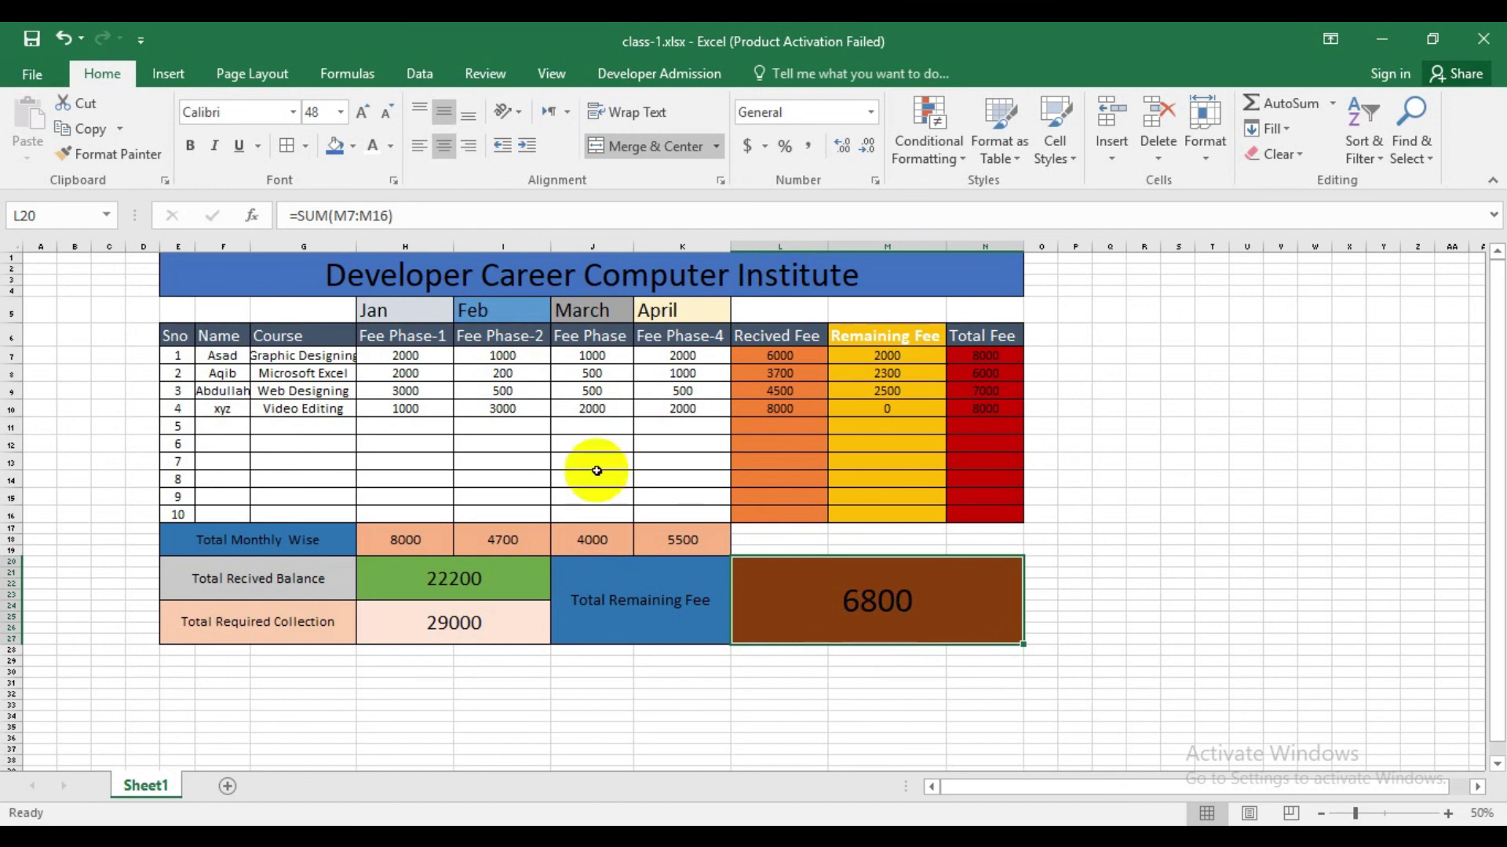
Set the Graphic Designing student's Feb Fee Phase-2 amount in I7 to 4000.
left_click(503, 358)
type("40")
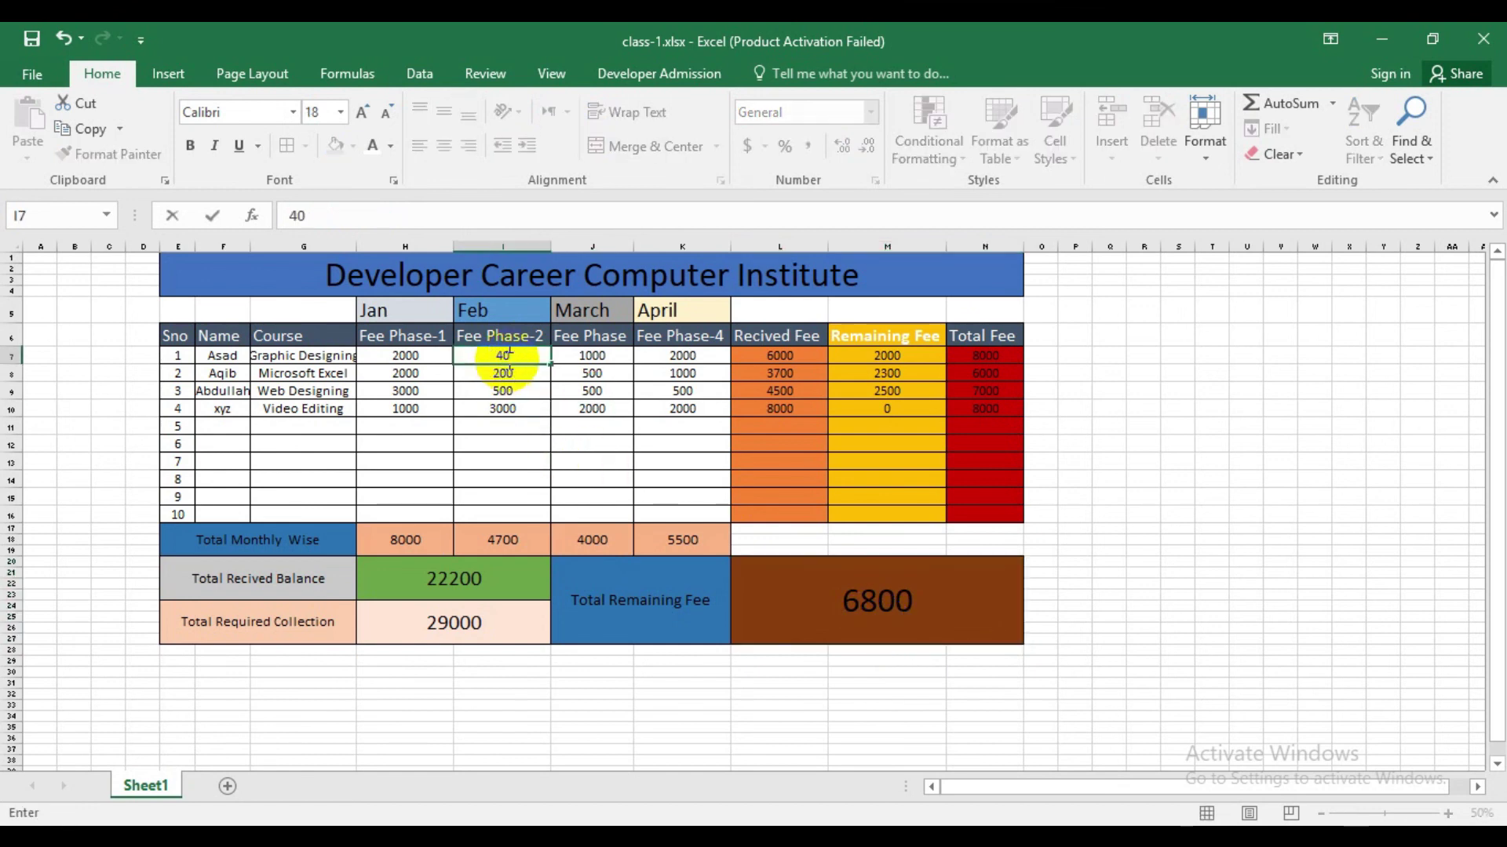
type("00")
key("Return")
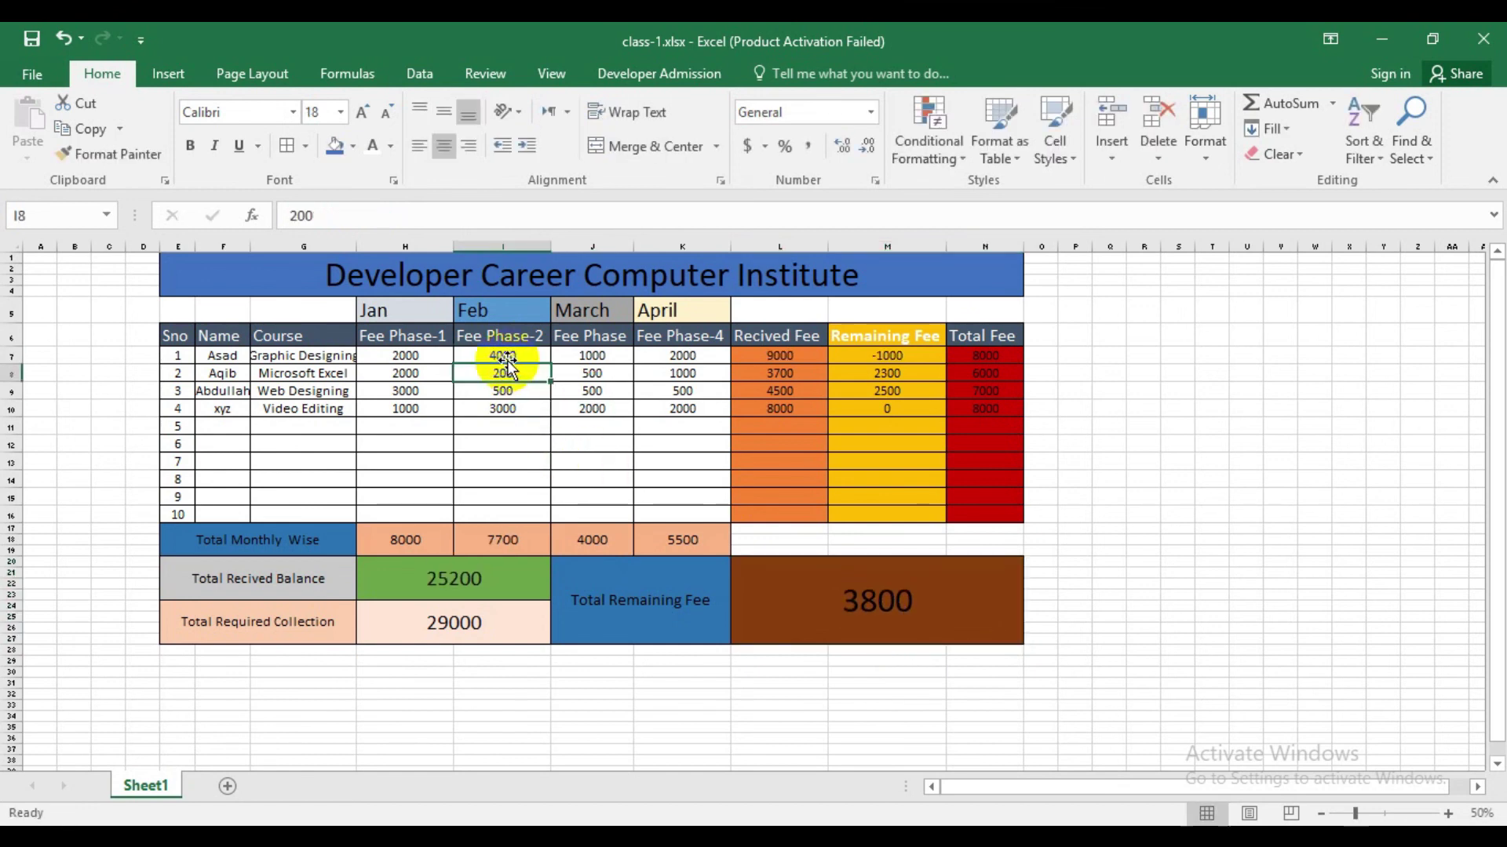